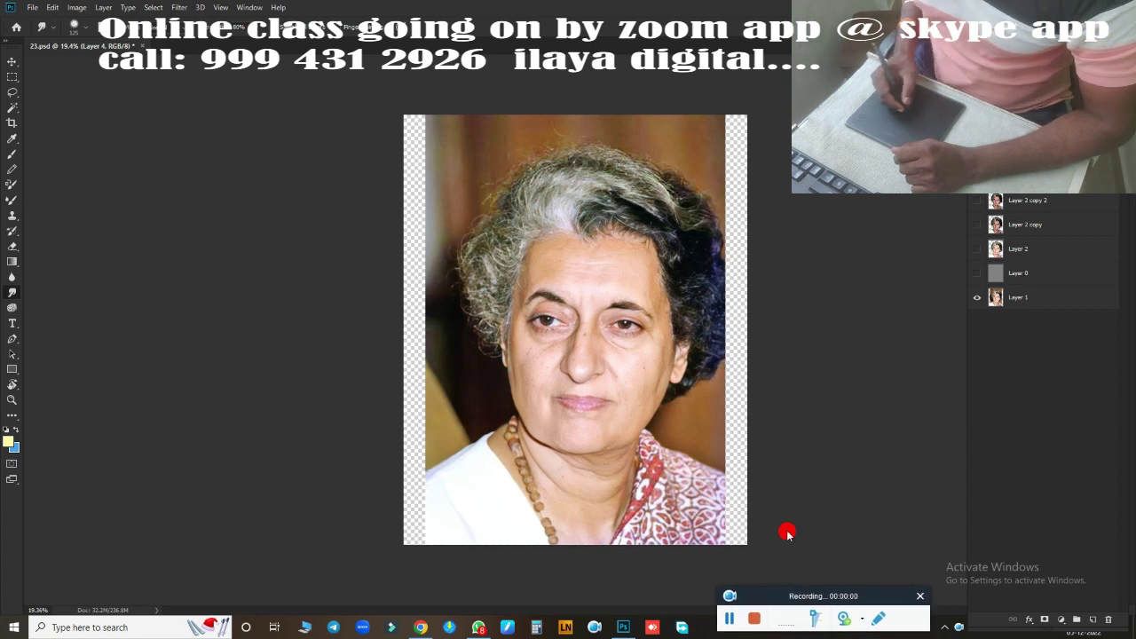
Show Layer 0, Layer 2 and Layer 2 copy for the smoothed portrait on grey, zooming in
mouse_move(707, 338)
mouse_down()
mouse_move(765, 335)
mouse_move(727, 334)
mouse_up()
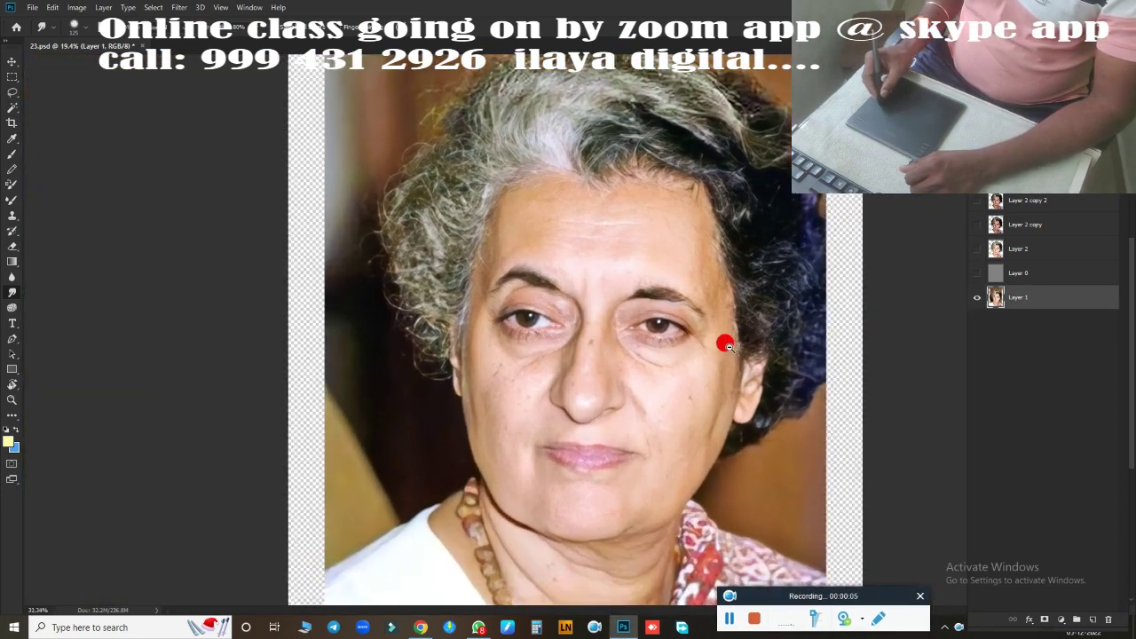
click(976, 272)
click(976, 249)
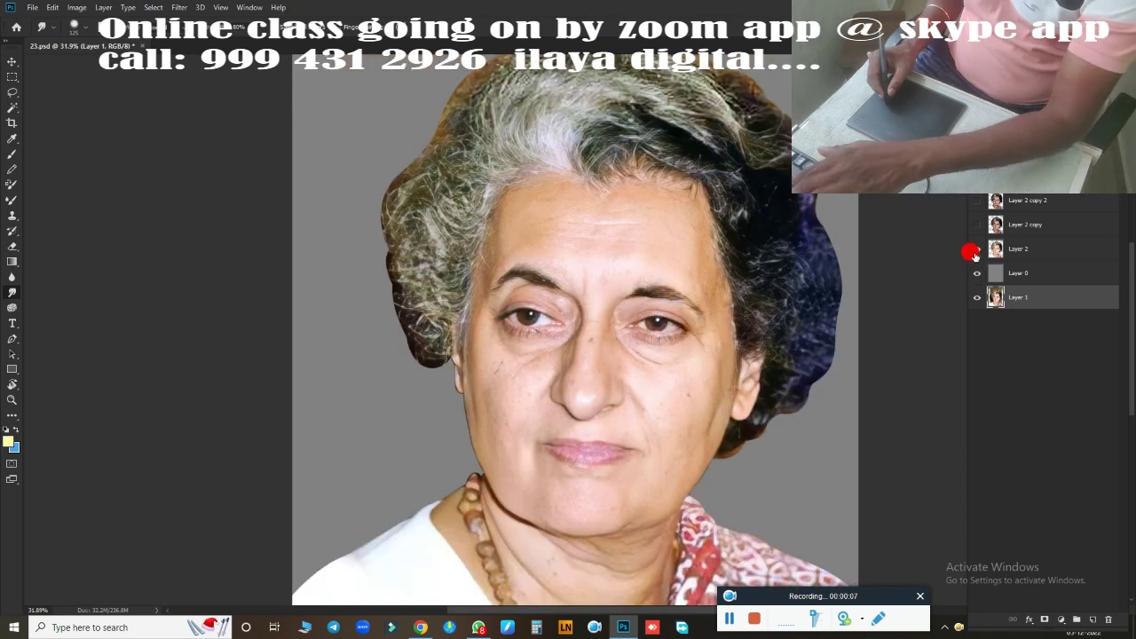
click(976, 225)
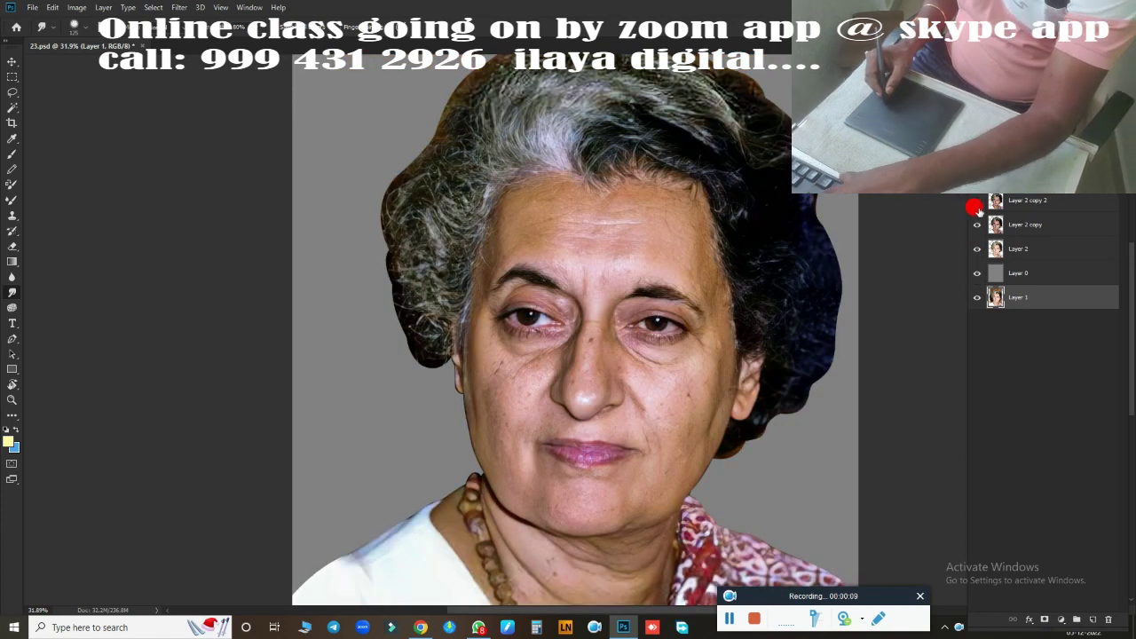
click(976, 224)
click(976, 224)
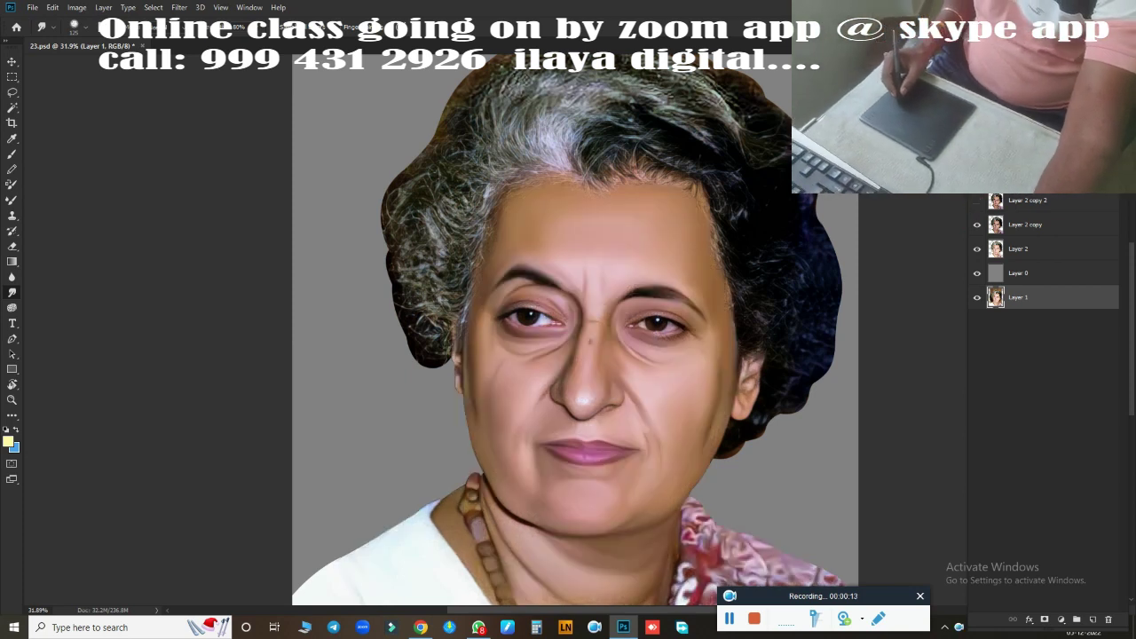
click(756, 319)
drag(757, 319, 709, 332)
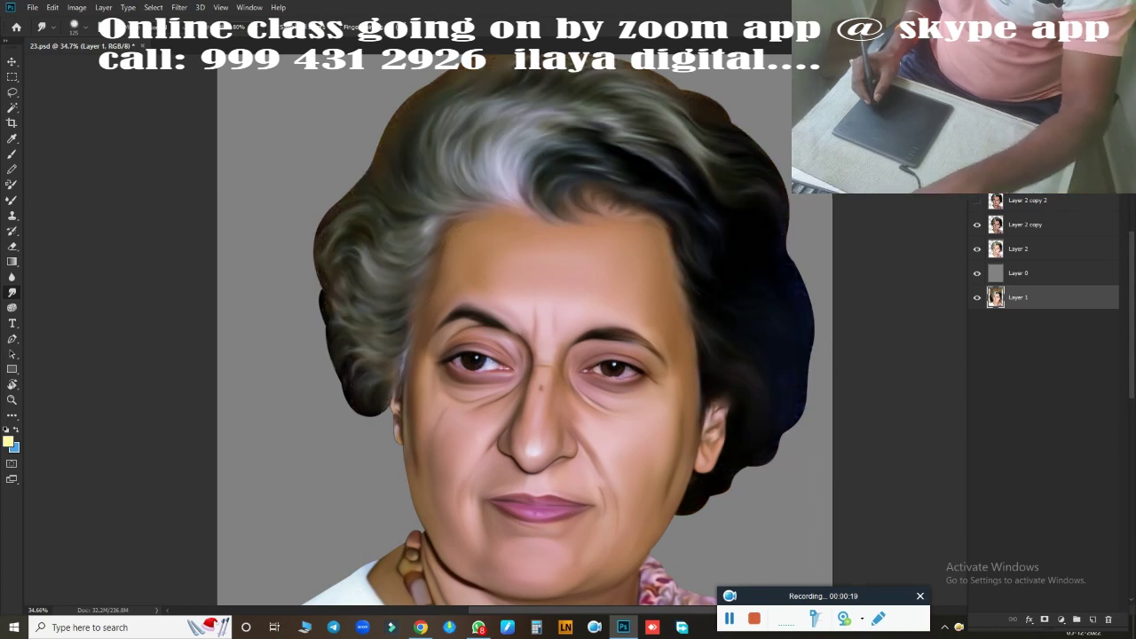
Select Layer 3 and zoom in closely on one eye, comparing it with the original
click(1023, 215)
mouse_move(610, 437)
mouse_down()
mouse_move(639, 357)
mouse_move(674, 362)
mouse_move(671, 335)
mouse_move(758, 374)
mouse_up()
key(r)
mouse_move(691, 406)
mouse_down()
mouse_move(728, 408)
mouse_move(722, 274)
mouse_move(666, 307)
mouse_move(683, 315)
mouse_move(663, 342)
mouse_up()
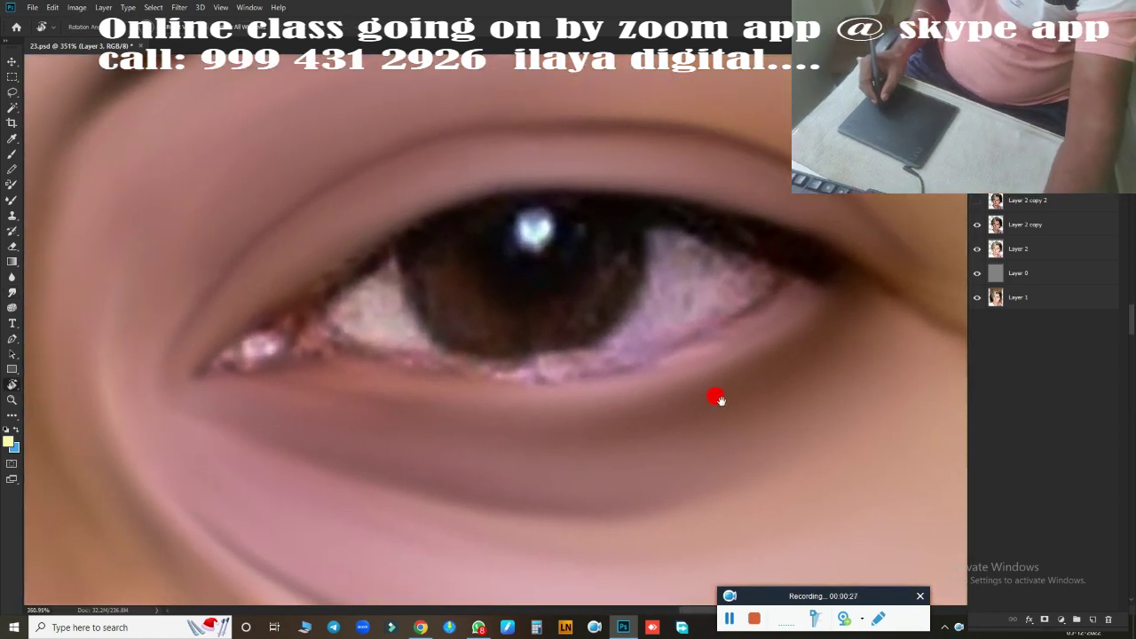
key(b)
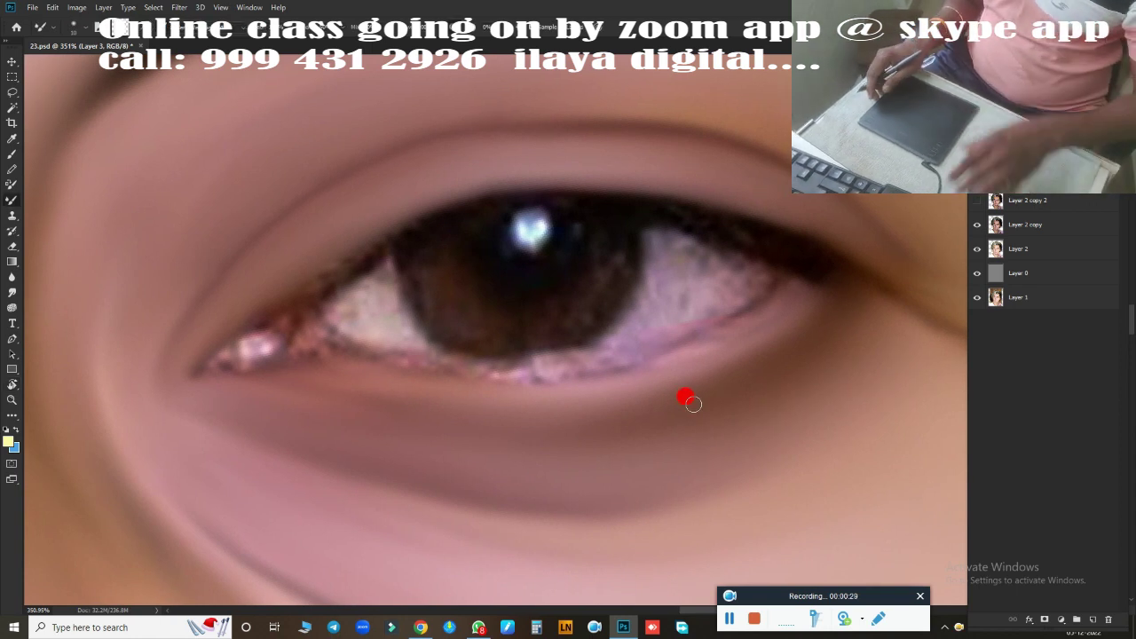
click(977, 200)
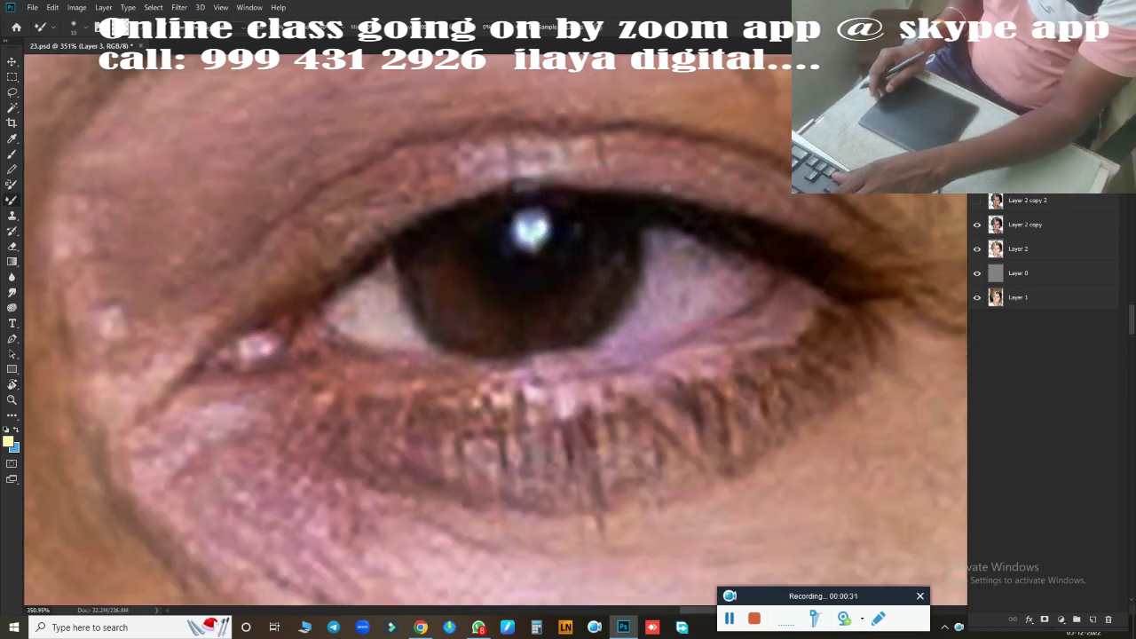
click(977, 200)
drag(479, 353, 523, 322)
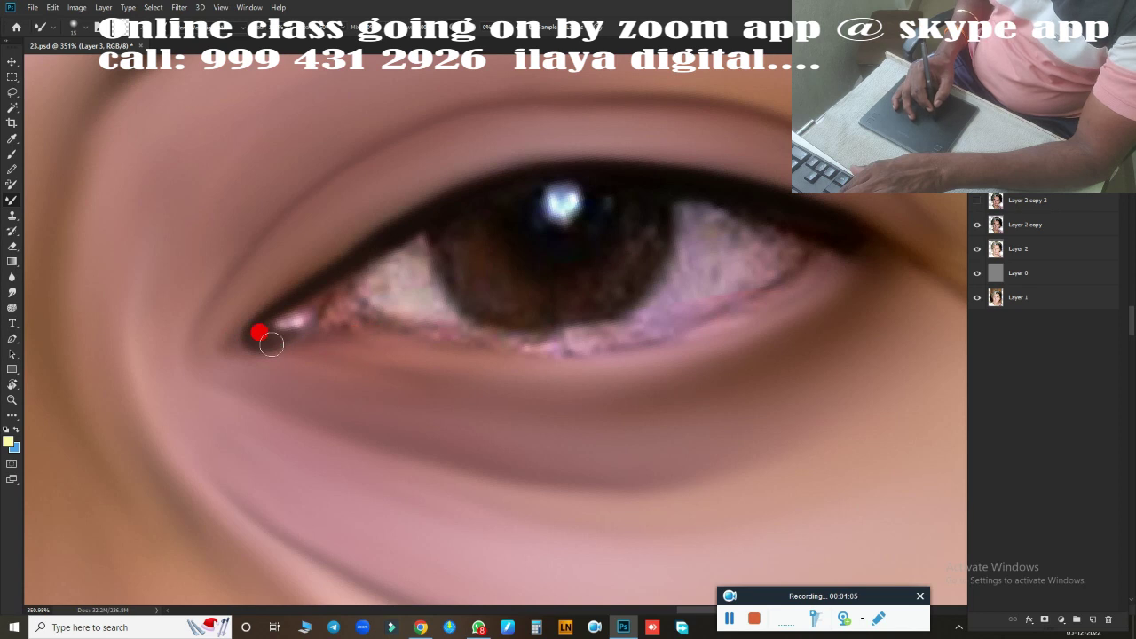
Paint dark upper and lower lash lines from the inner corner to the outer corner
drag(271, 344, 315, 332)
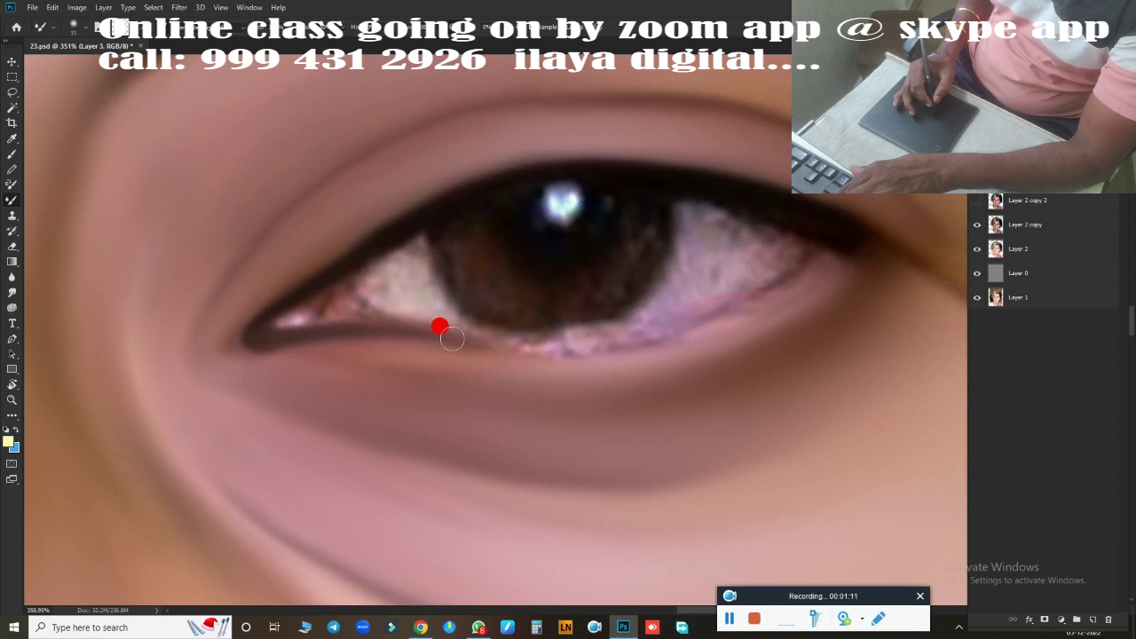
drag(439, 326, 626, 326)
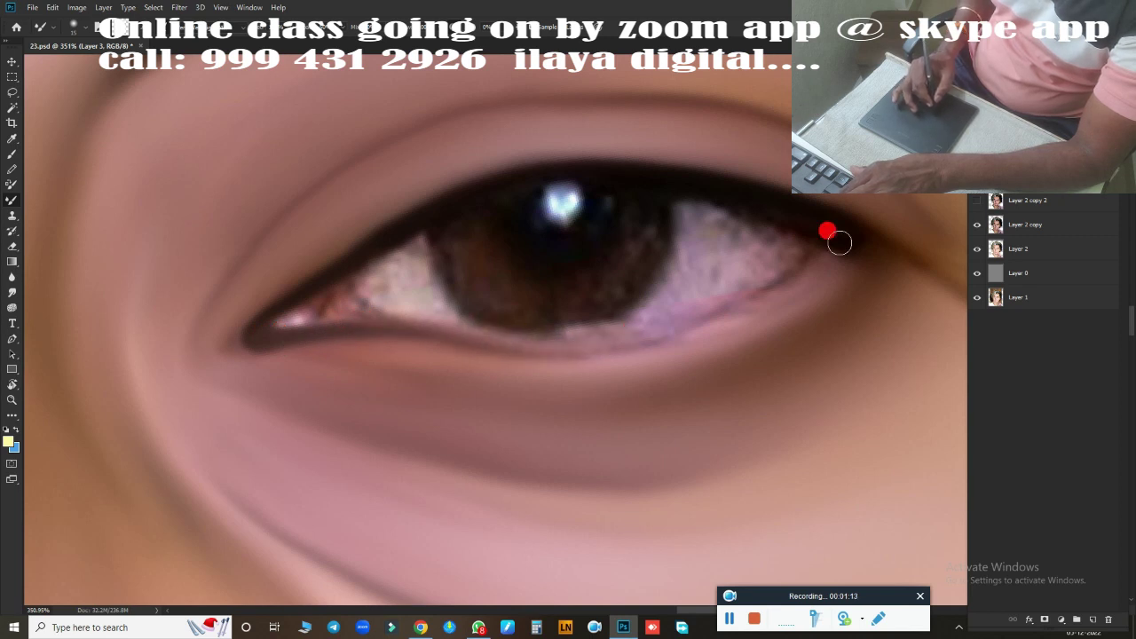
mouse_move(778, 281)
mouse_down()
mouse_move(790, 264)
mouse_move(681, 332)
mouse_up()
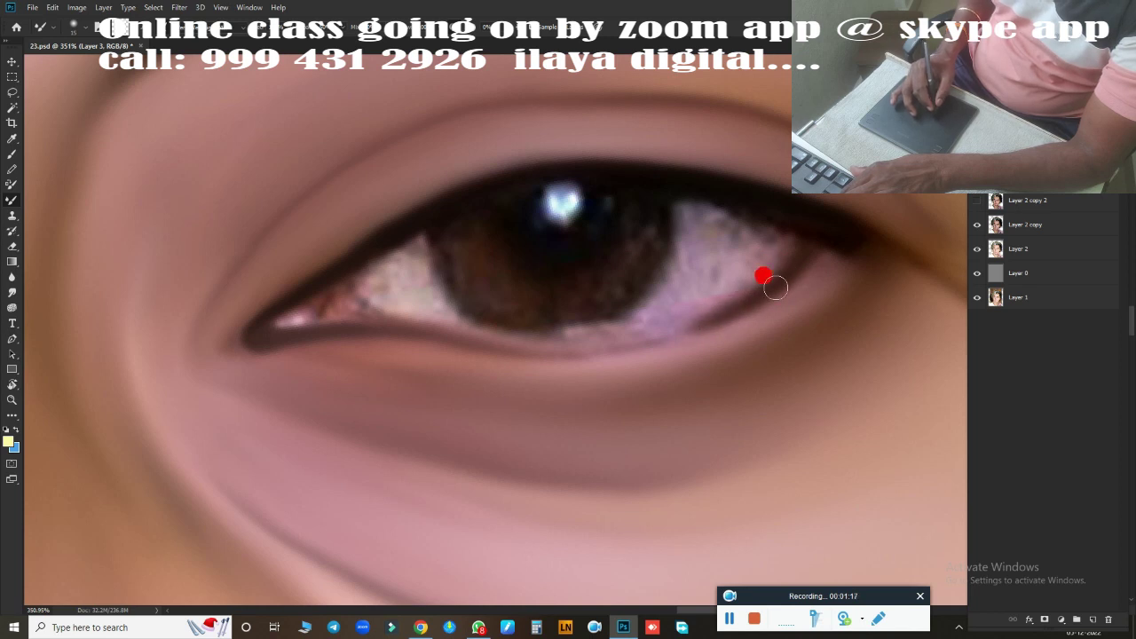
mouse_move(775, 286)
mouse_down()
mouse_move(678, 328)
mouse_move(571, 349)
mouse_up()
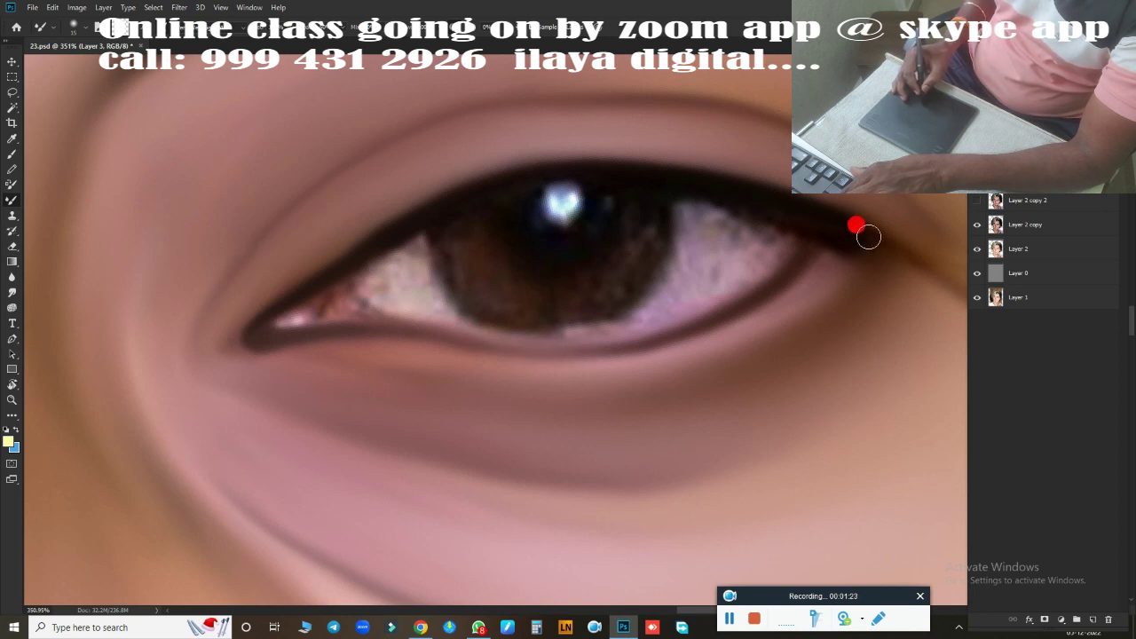
mouse_move(868, 236)
mouse_down()
mouse_move(849, 266)
mouse_move(730, 189)
mouse_move(847, 283)
mouse_up()
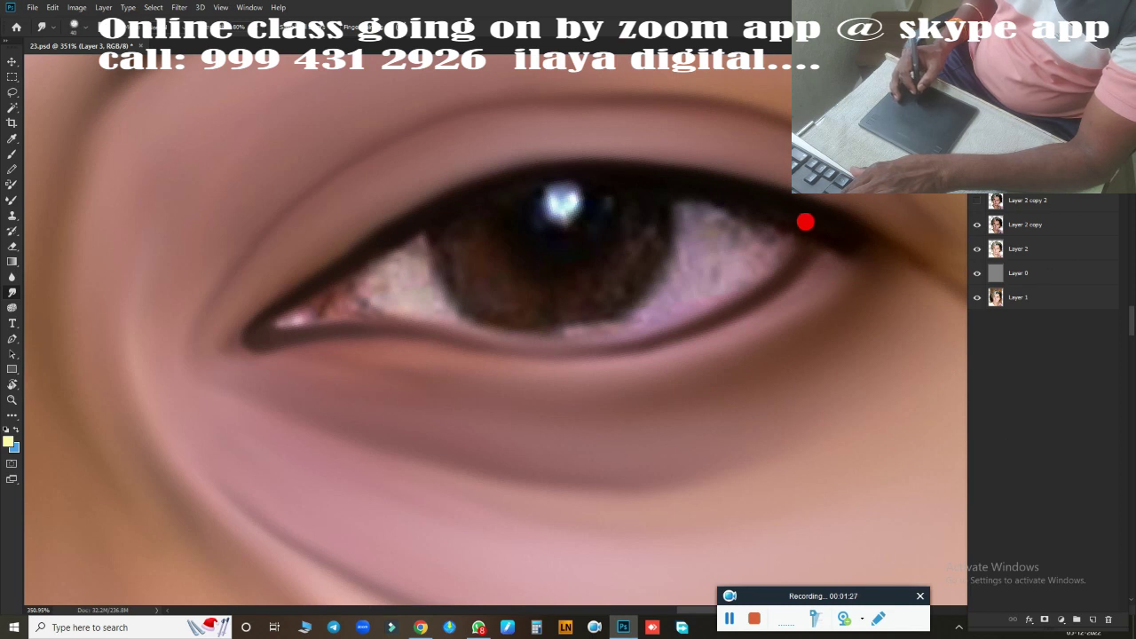
drag(805, 222, 849, 254)
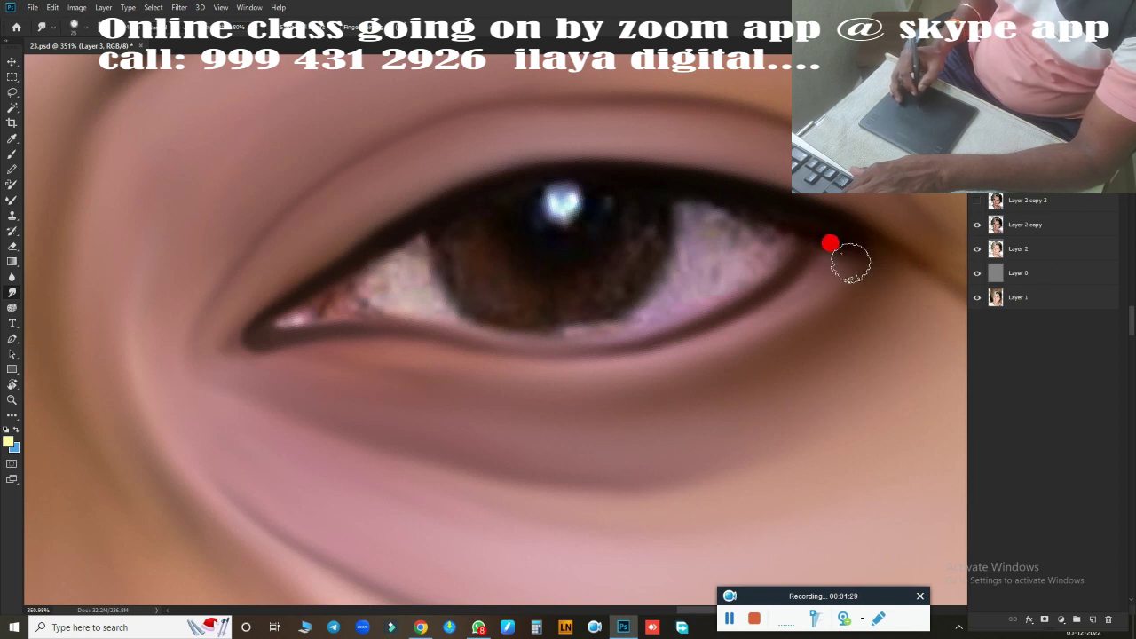
mouse_move(850, 252)
mouse_down()
mouse_move(817, 218)
mouse_move(709, 311)
mouse_up()
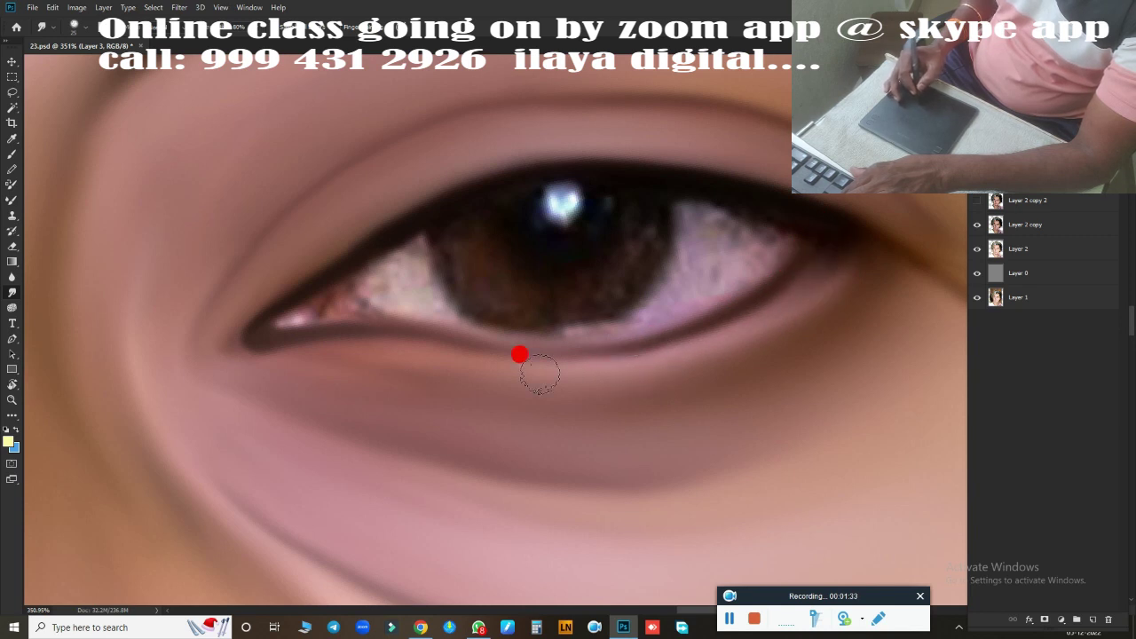
Smudge the skin under the lower lash line smooth
mouse_move(470, 377)
mouse_down()
mouse_move(611, 385)
mouse_move(692, 367)
mouse_up()
mouse_move(543, 355)
mouse_down()
mouse_move(307, 331)
mouse_move(207, 311)
mouse_move(208, 301)
mouse_up()
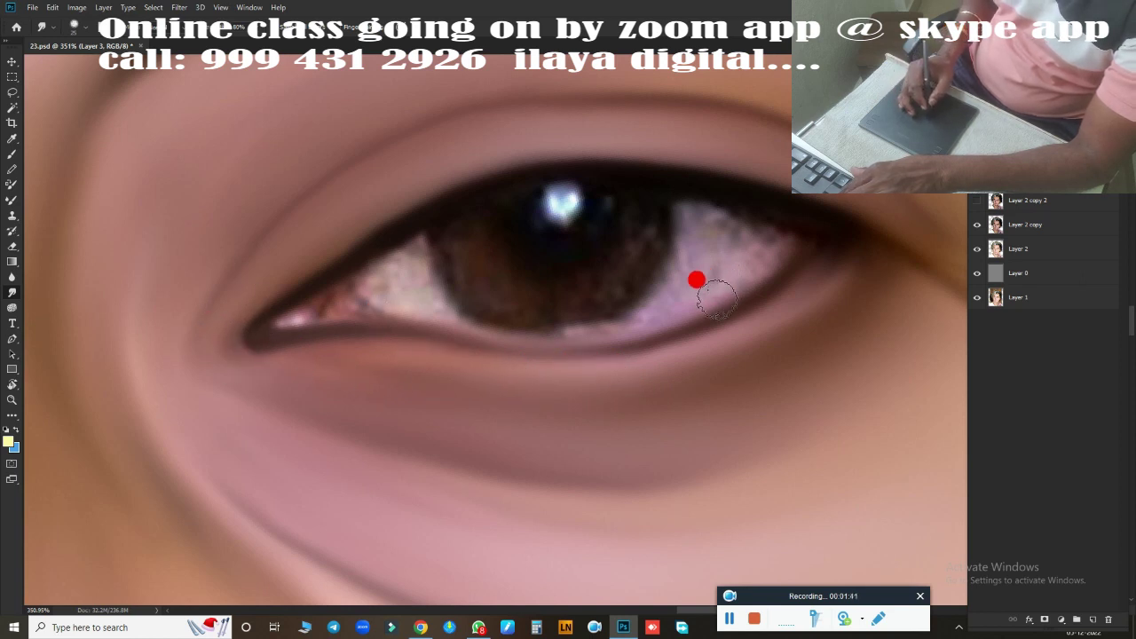
key(m)
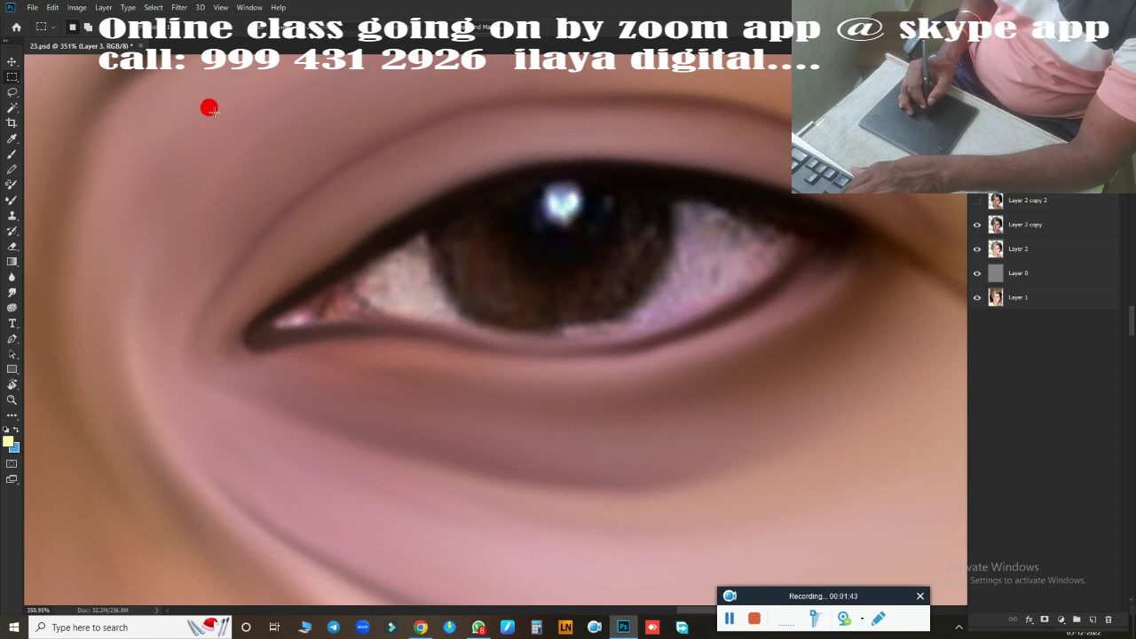
Fit a circular elliptical selection around the iris
drag(11, 78, 53, 89)
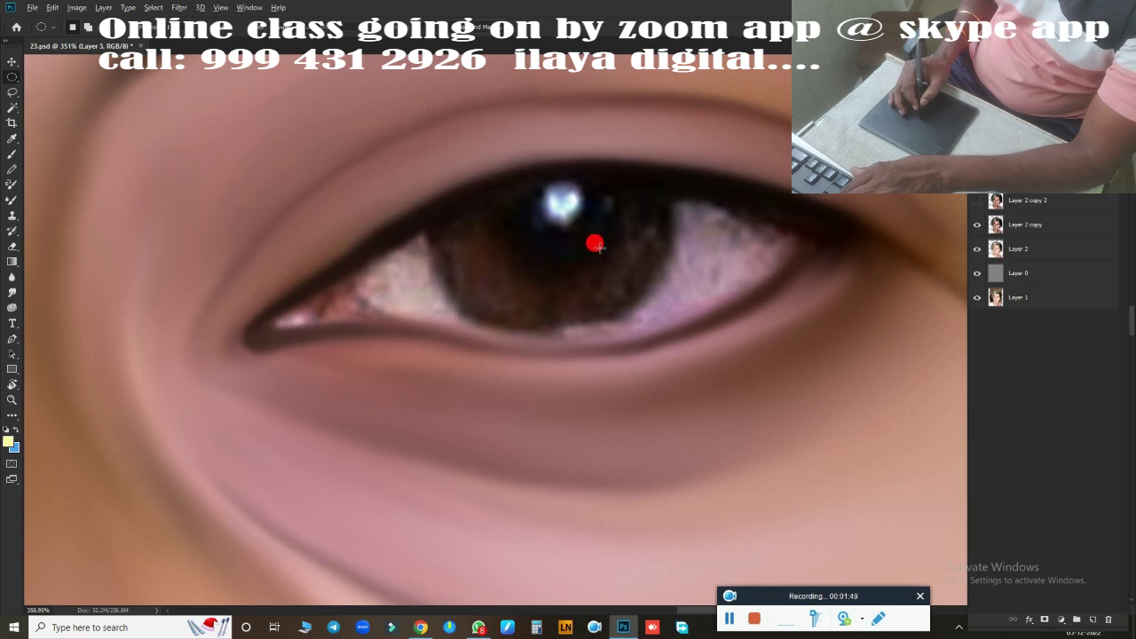
drag(549, 245, 691, 391)
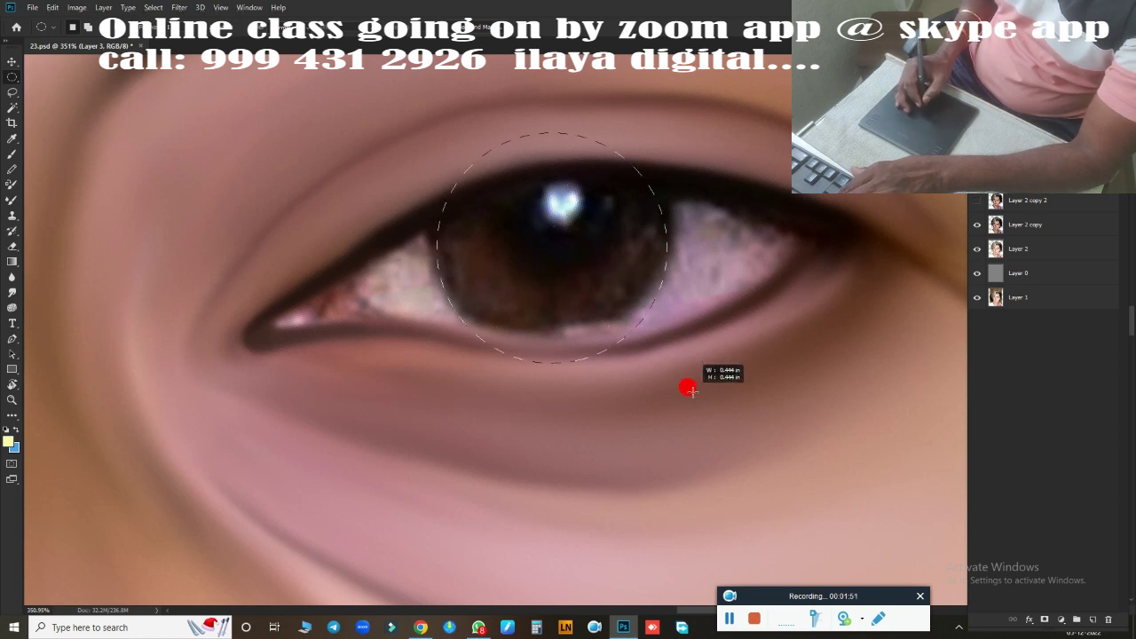
drag(690, 390, 680, 373)
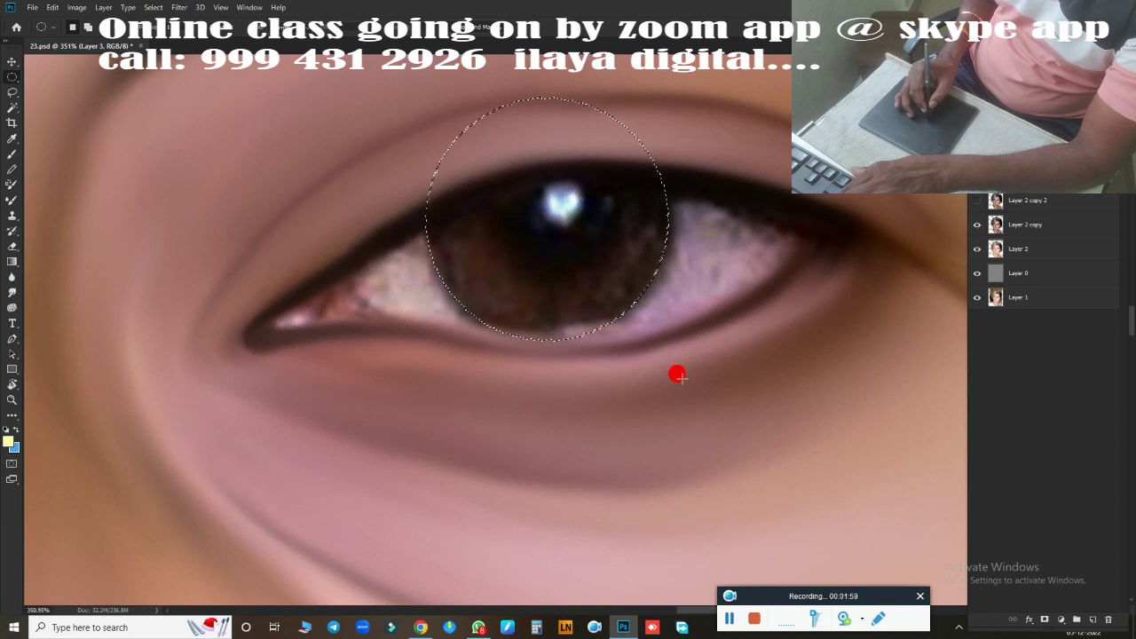
Paint the iris solid black inside the circle, covering the bluish highlight and brown bottom
key(o)
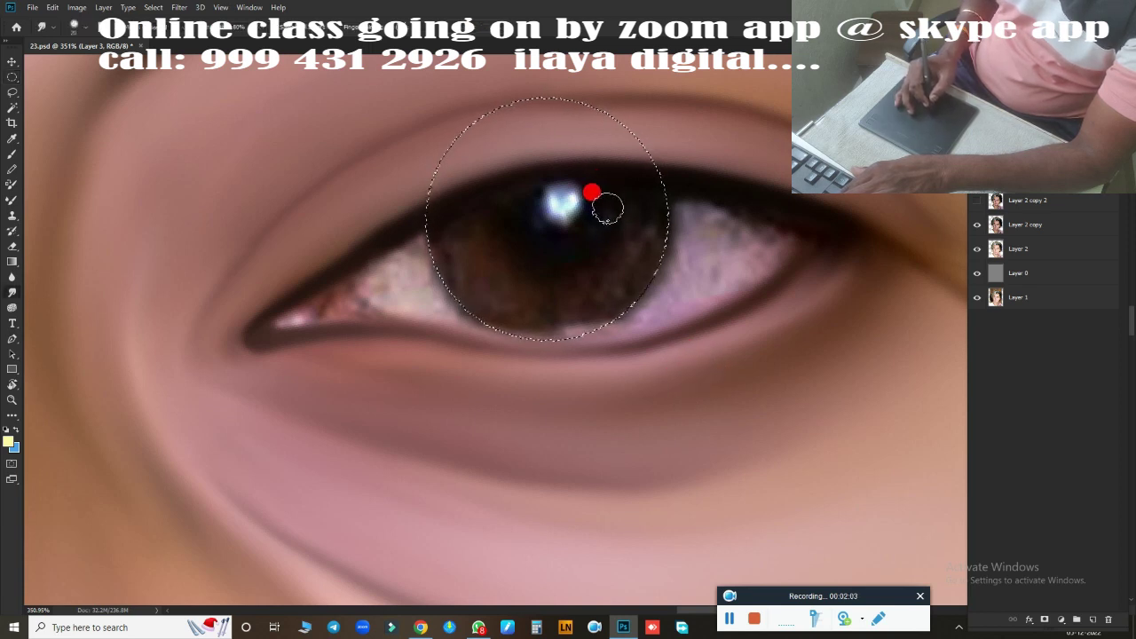
mouse_move(616, 199)
mouse_down()
mouse_move(535, 198)
mouse_move(479, 231)
mouse_up()
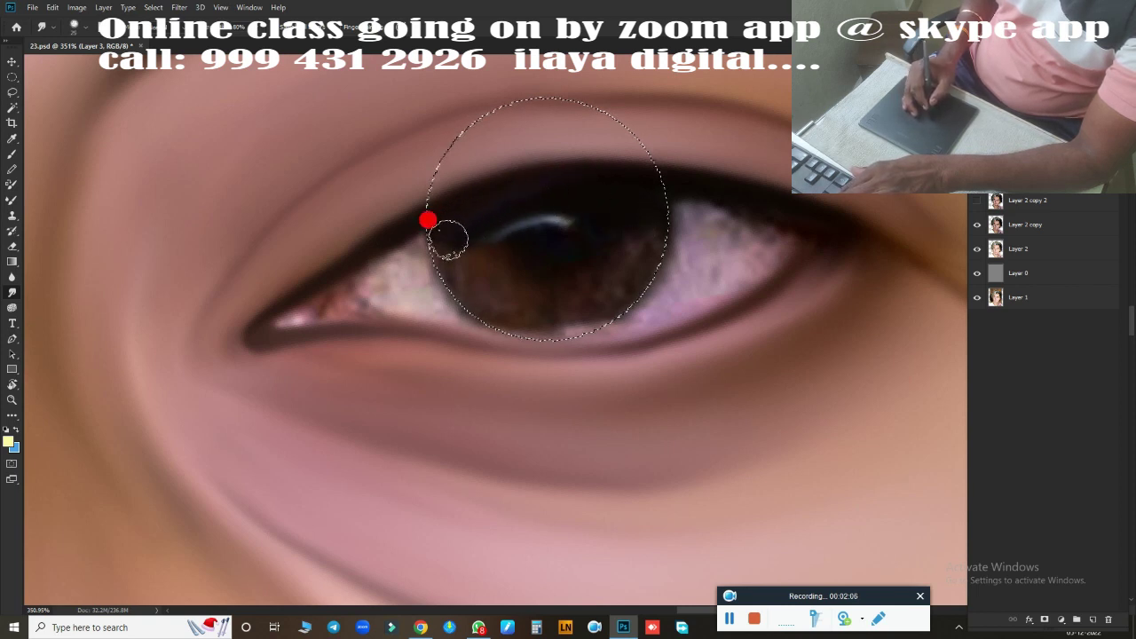
mouse_move(568, 192)
mouse_down()
mouse_move(504, 203)
mouse_move(520, 195)
mouse_move(544, 190)
mouse_move(464, 220)
mouse_move(551, 218)
mouse_move(534, 200)
mouse_up()
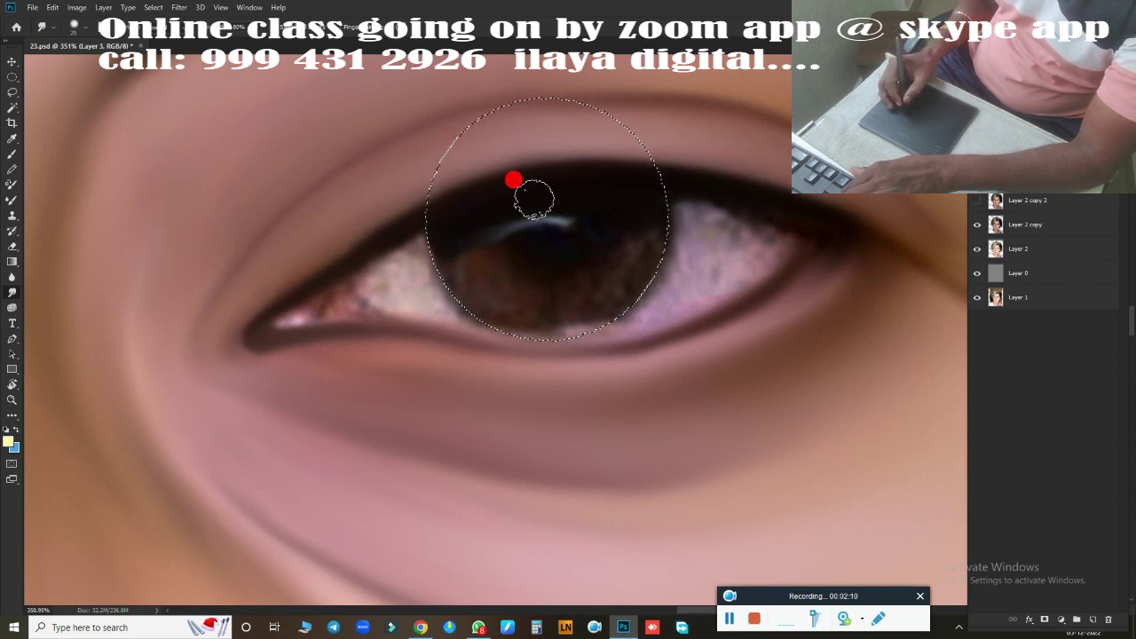
mouse_move(457, 241)
mouse_down()
mouse_move(512, 226)
mouse_move(572, 239)
mouse_move(539, 228)
mouse_move(456, 260)
mouse_move(482, 284)
mouse_move(512, 246)
mouse_move(578, 246)
mouse_move(612, 218)
mouse_move(594, 275)
mouse_move(555, 291)
mouse_move(553, 305)
mouse_move(683, 280)
mouse_up()
mouse_move(582, 224)
mouse_down()
mouse_move(556, 264)
mouse_move(420, 281)
mouse_move(492, 243)
mouse_move(540, 337)
mouse_move(626, 249)
mouse_move(842, 418)
mouse_move(490, 199)
mouse_up()
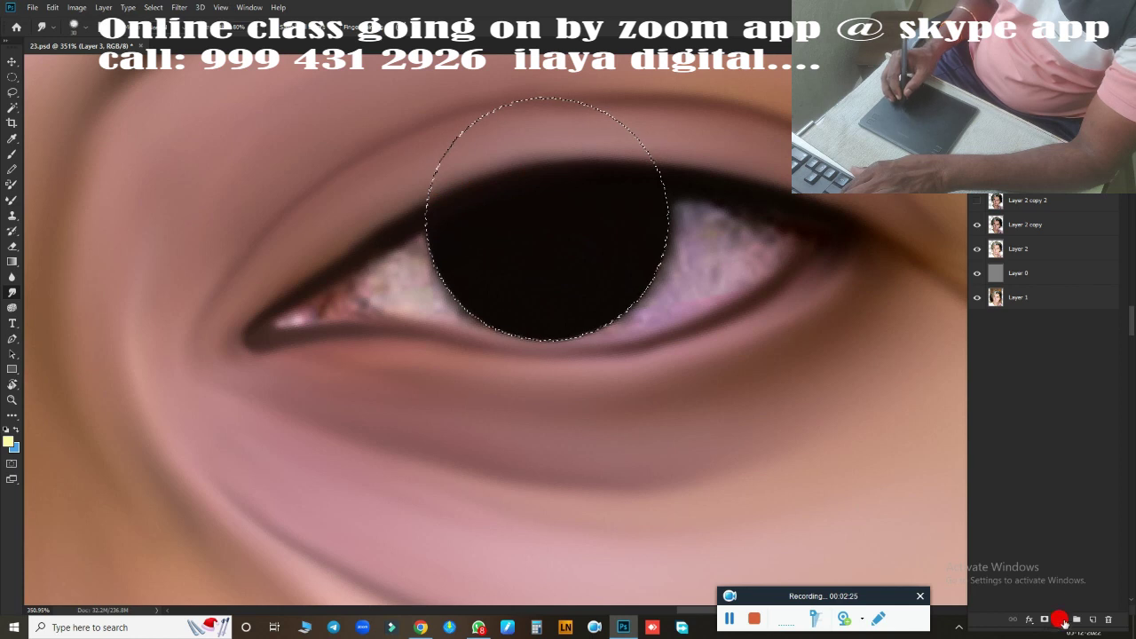
Paint a round white catchlight at the top of the pupil on a new layer
click(1092, 620)
click(976, 202)
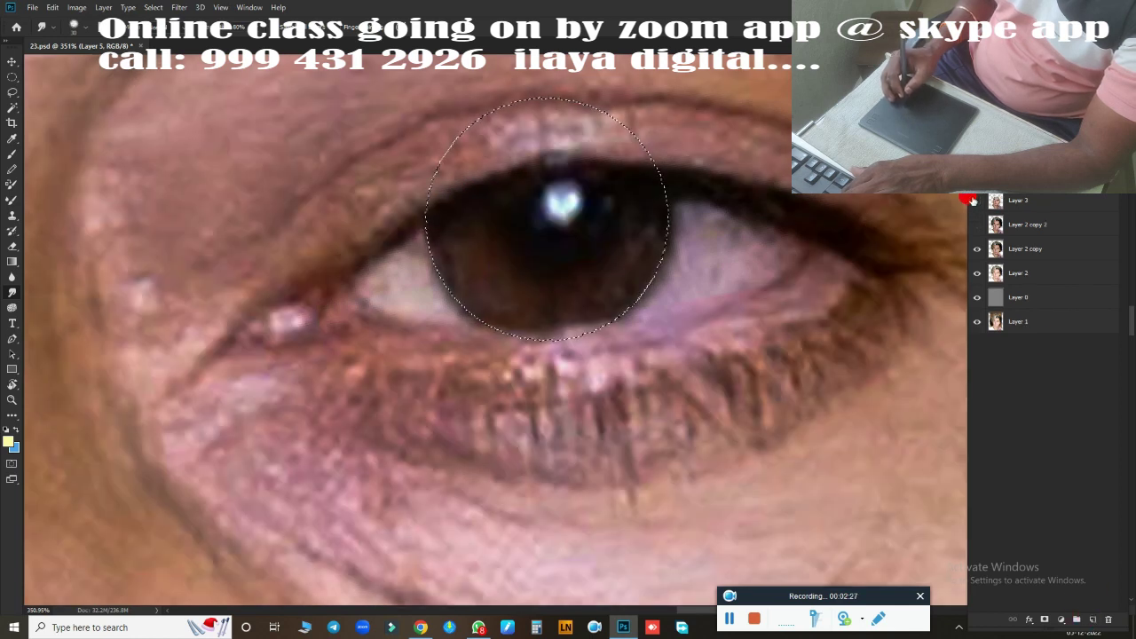
drag(407, 353, 559, 263)
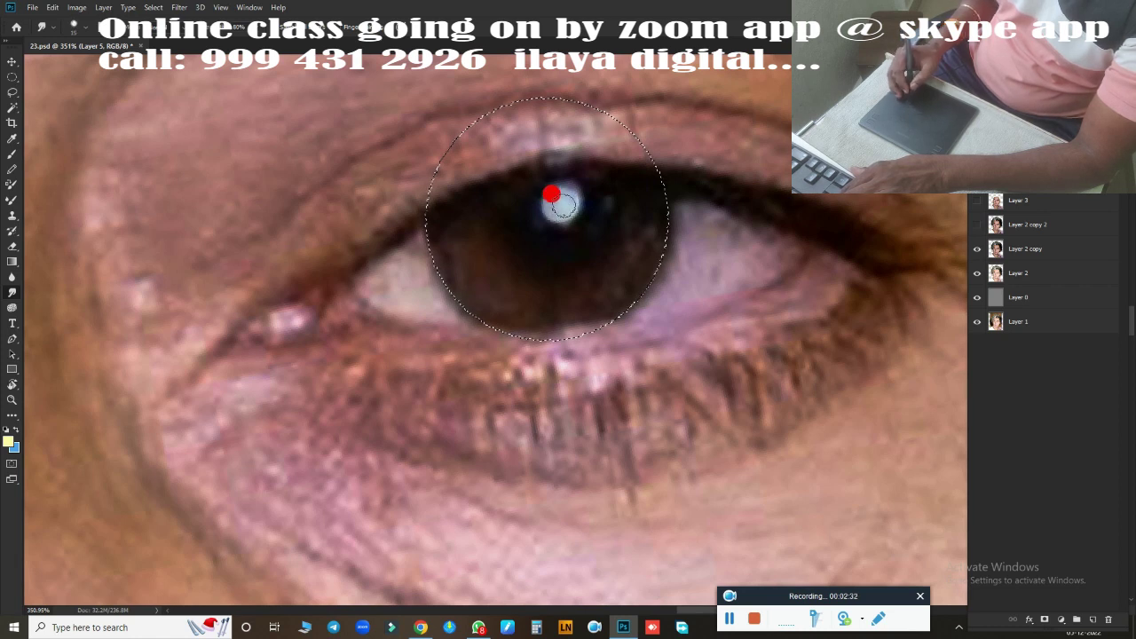
drag(562, 204, 552, 203)
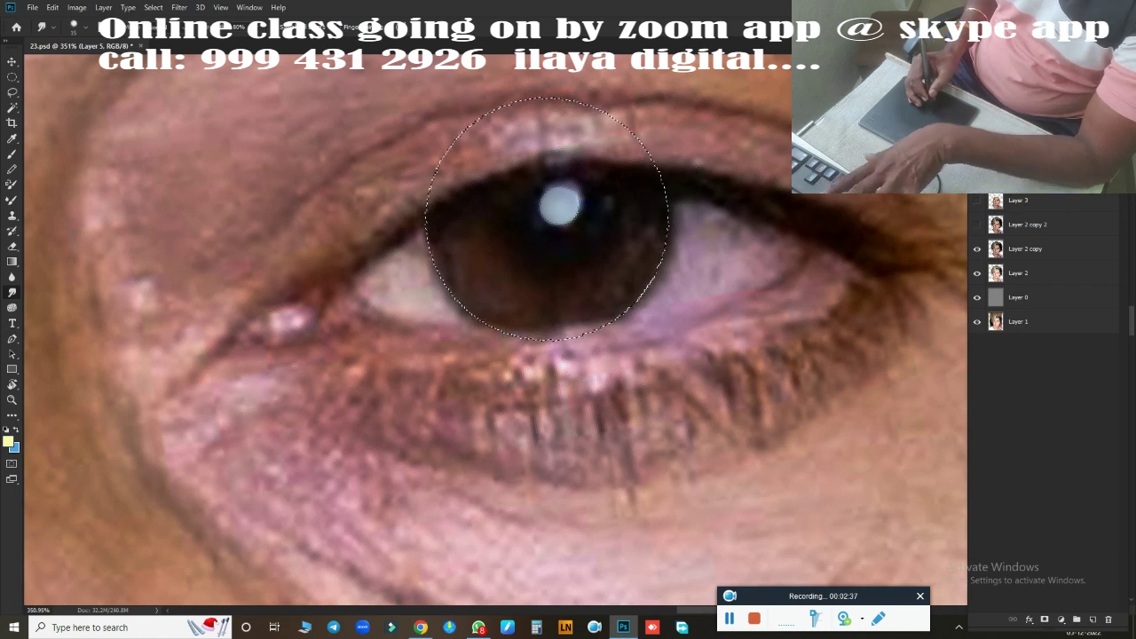
key(alt+Tab)
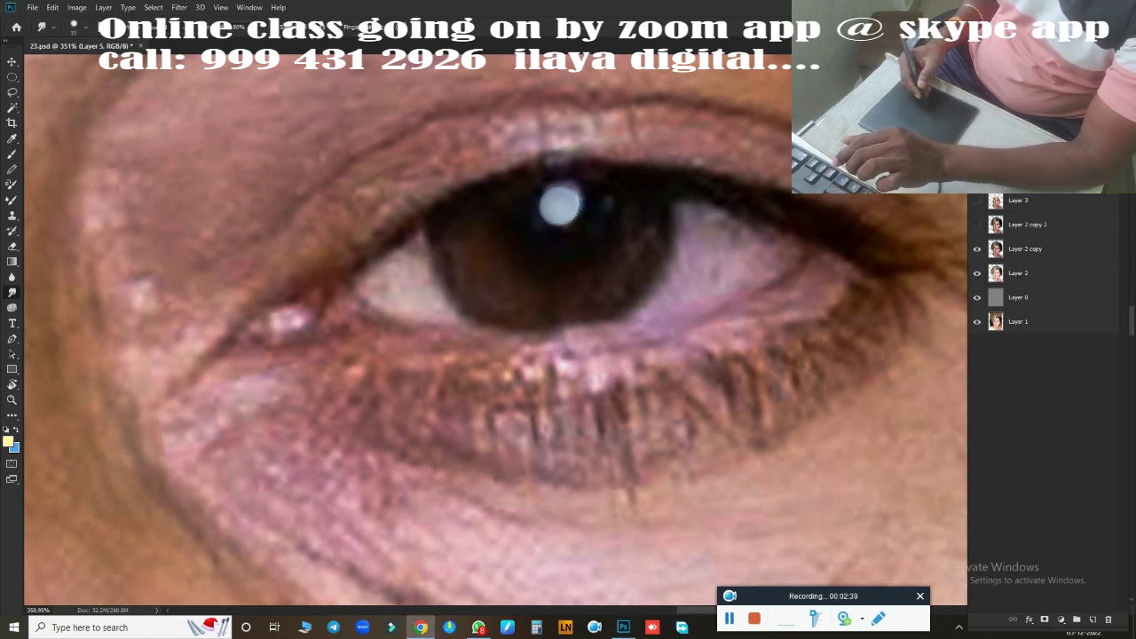
Show Layer 3, lighten the eye white, and smudge the inner corner and lid lines smooth
click(975, 202)
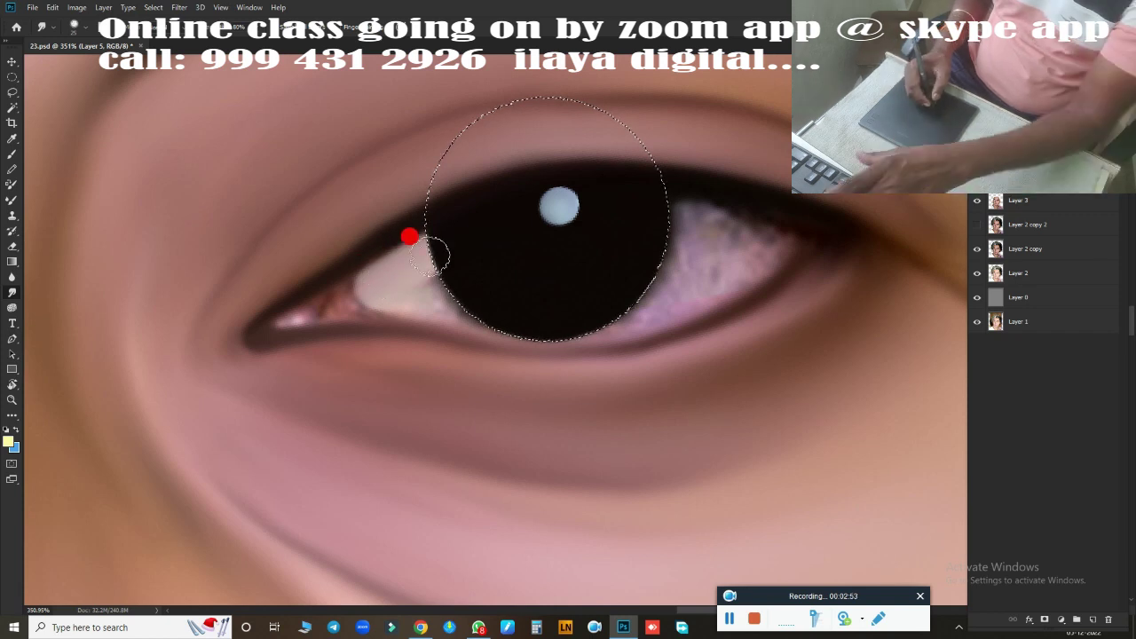
drag(380, 295, 383, 286)
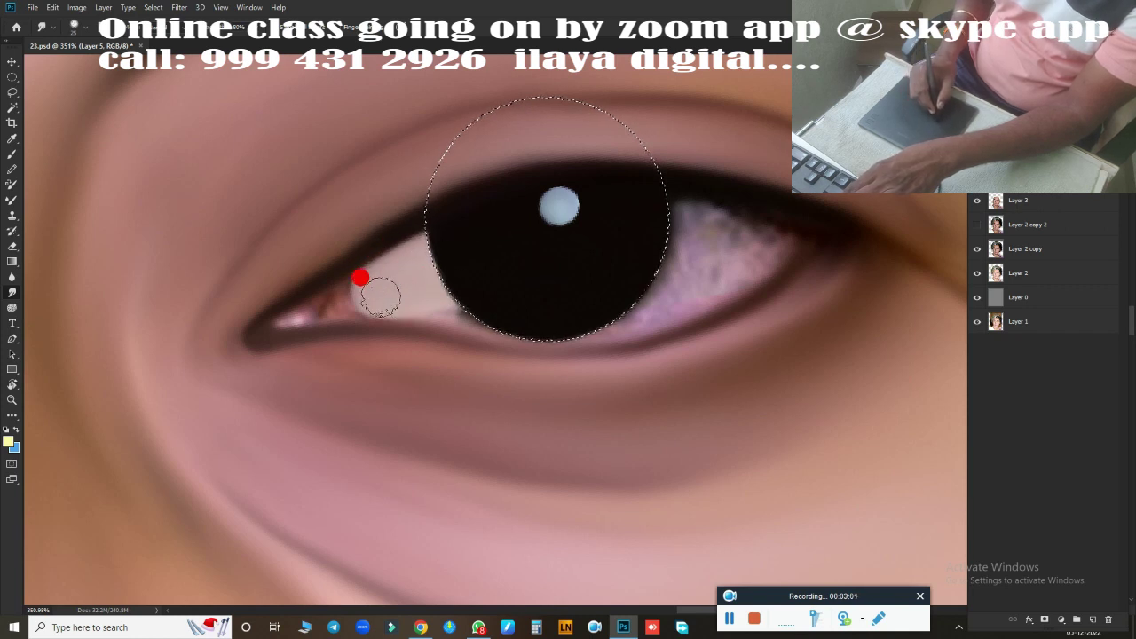
drag(379, 300, 435, 308)
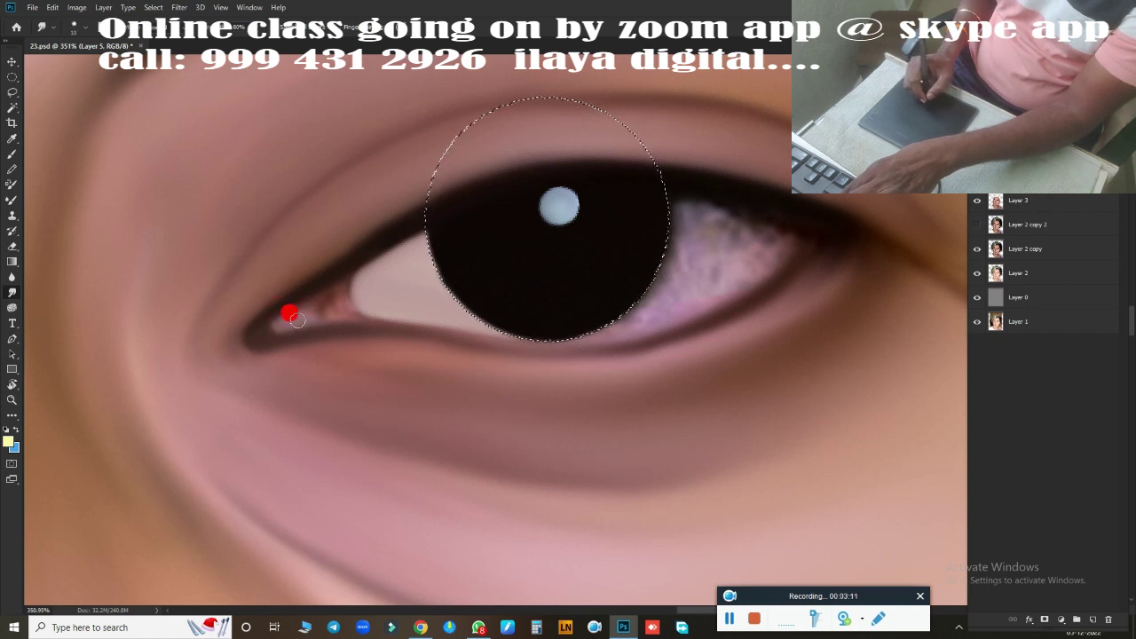
drag(324, 320, 296, 318)
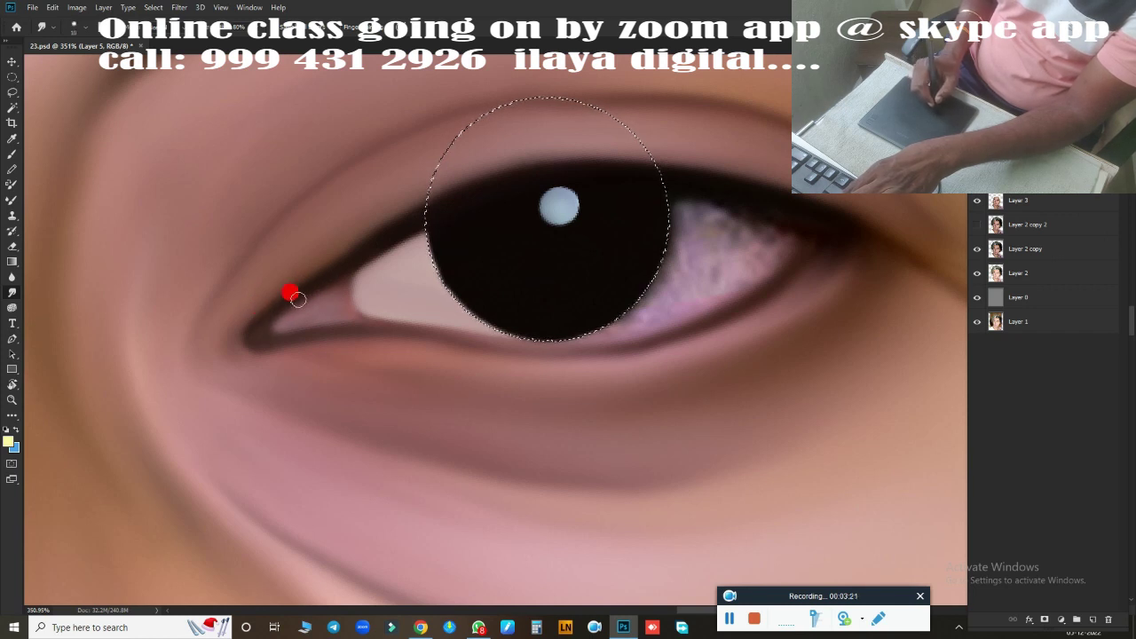
mouse_move(353, 258)
mouse_down()
mouse_move(272, 310)
mouse_move(280, 325)
mouse_up()
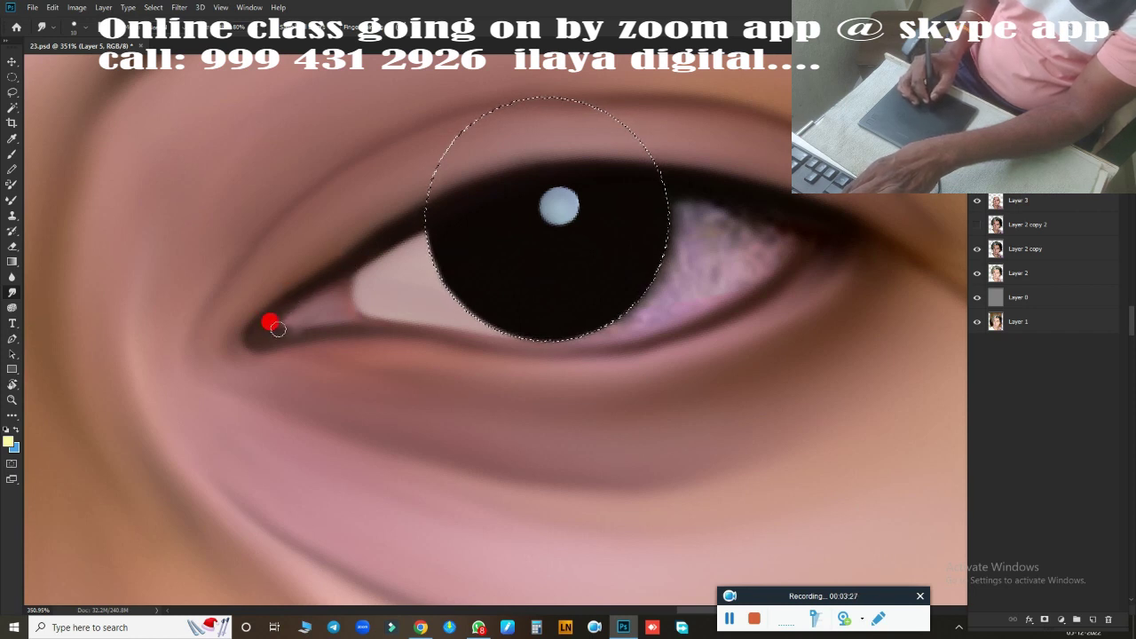
mouse_move(299, 330)
mouse_down()
mouse_move(375, 312)
mouse_move(341, 301)
mouse_up()
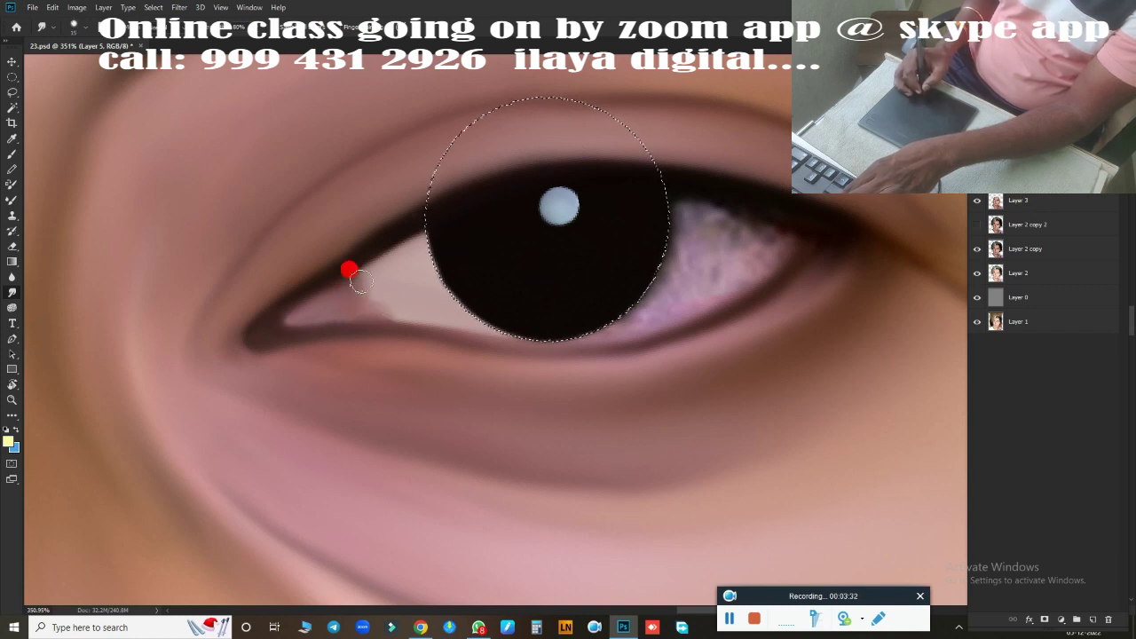
mouse_move(397, 306)
mouse_down()
mouse_move(393, 279)
mouse_move(382, 292)
mouse_move(418, 294)
mouse_up()
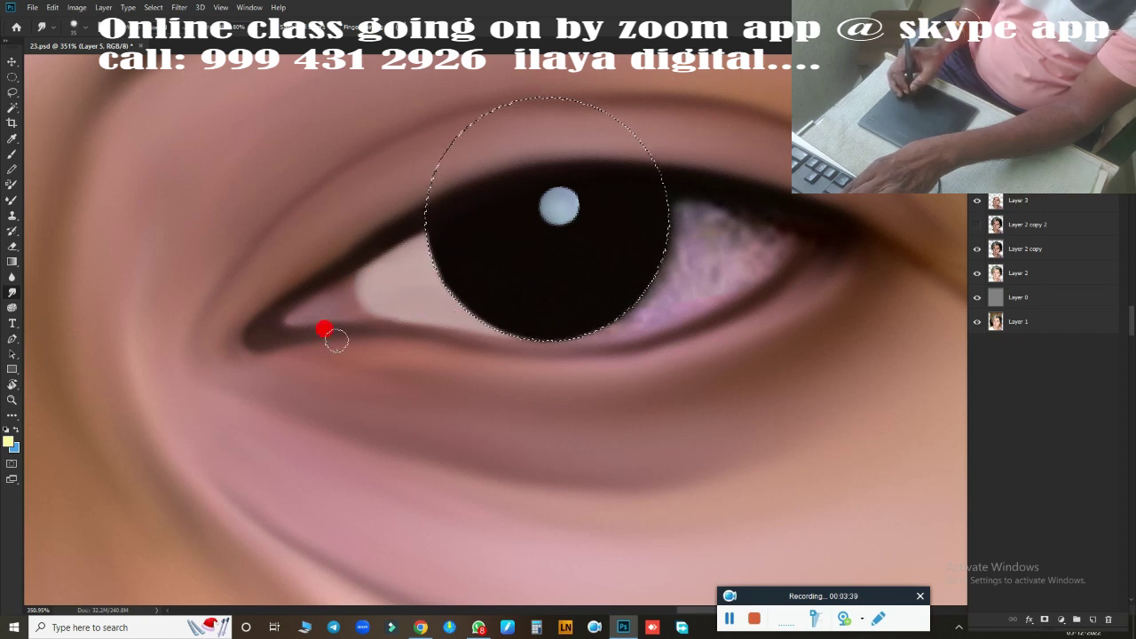
drag(318, 332, 274, 335)
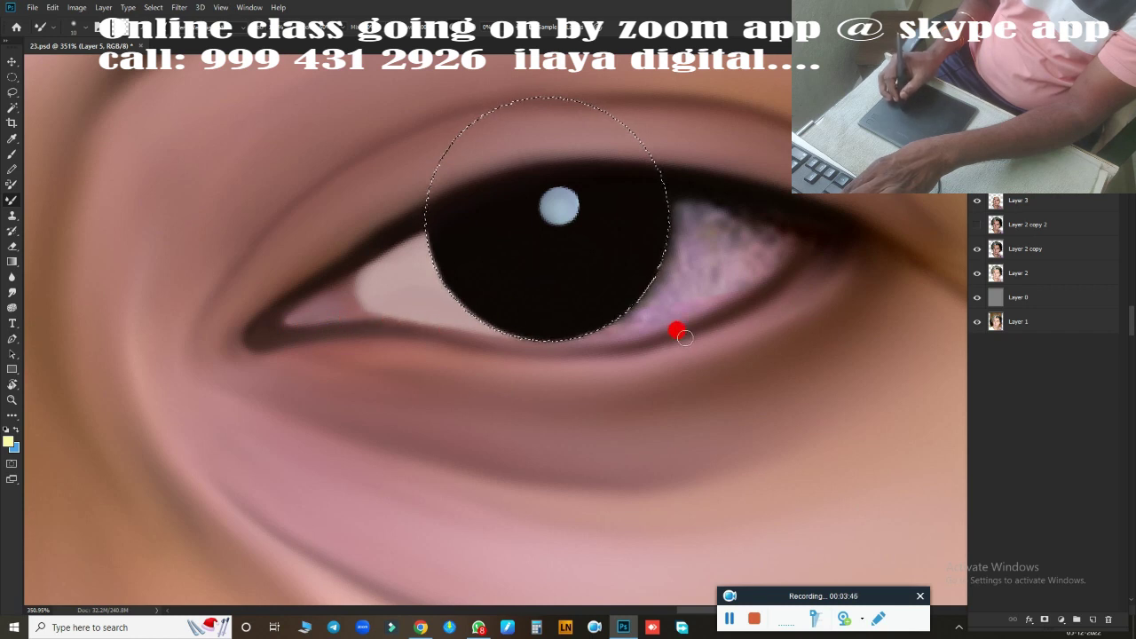
Smudge the pinkish texture beside the pupil and the dark outer eye corner smooth
mouse_move(683, 335)
mouse_down()
mouse_move(715, 223)
mouse_move(725, 245)
mouse_move(707, 271)
mouse_move(719, 279)
mouse_move(710, 273)
mouse_move(731, 258)
mouse_move(639, 301)
mouse_move(548, 307)
mouse_move(710, 246)
mouse_move(732, 214)
mouse_move(680, 200)
mouse_move(736, 223)
mouse_move(651, 200)
mouse_move(618, 233)
mouse_move(696, 245)
mouse_up()
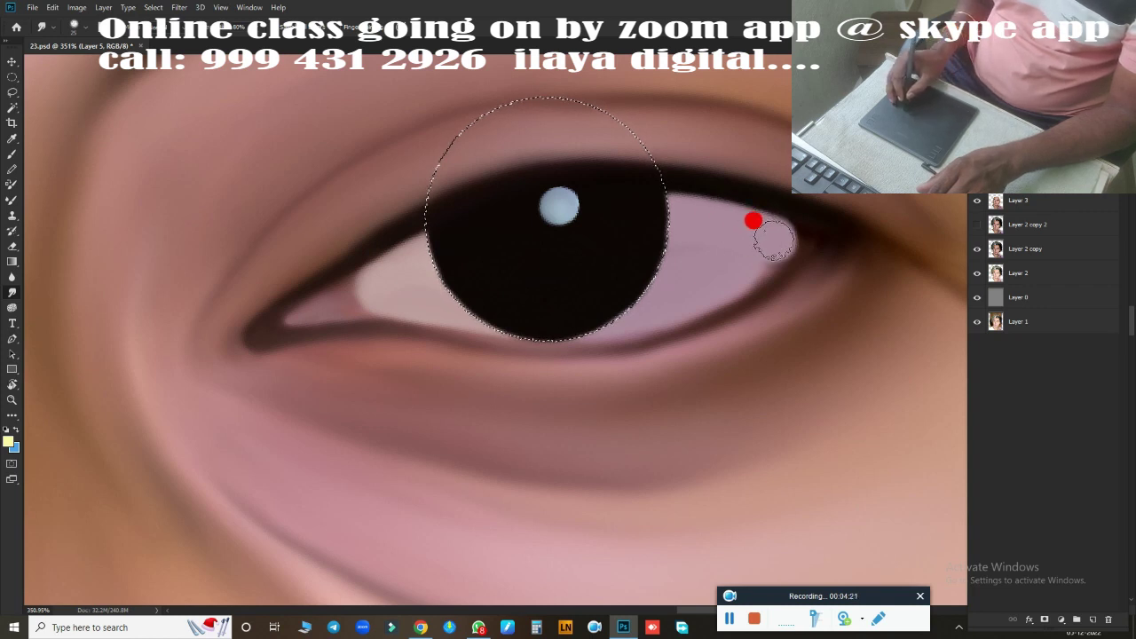
mouse_move(756, 249)
mouse_down()
mouse_move(769, 250)
mouse_move(736, 280)
mouse_move(760, 254)
mouse_move(645, 309)
mouse_move(537, 319)
mouse_move(826, 254)
mouse_move(799, 260)
mouse_up()
mouse_move(795, 218)
mouse_down()
mouse_move(811, 221)
mouse_move(720, 187)
mouse_move(796, 222)
mouse_move(775, 274)
mouse_move(482, 398)
mouse_move(642, 299)
mouse_up()
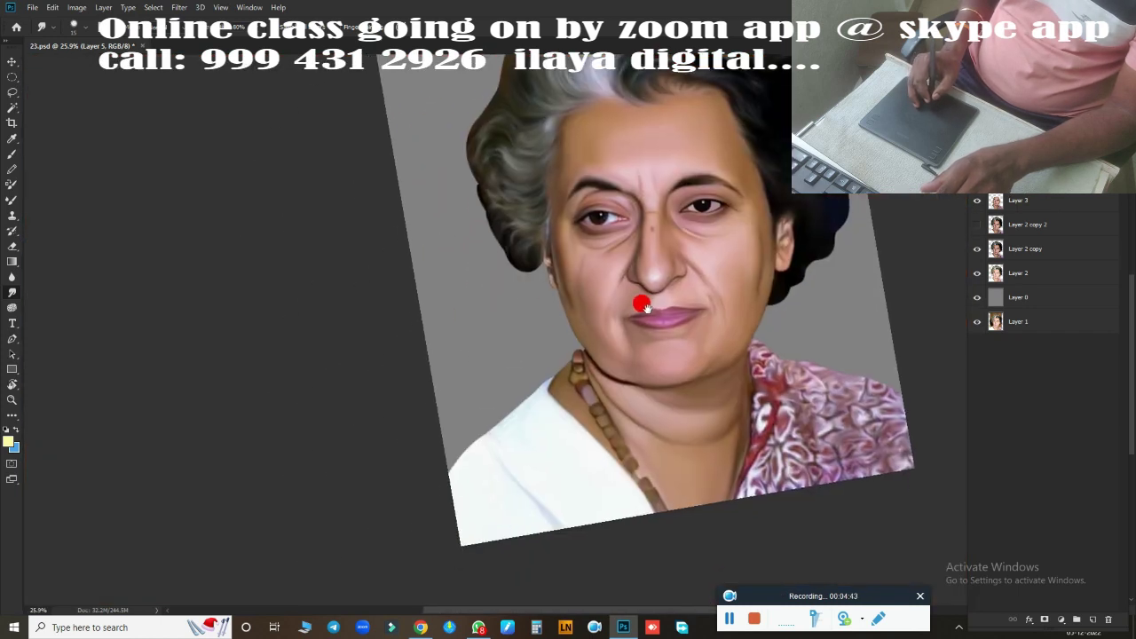
Zoom out to the whole face, comparing the eye before and after the highlight
mouse_move(583, 246)
mouse_down()
mouse_move(664, 300)
mouse_move(431, 393)
mouse_move(627, 343)
mouse_up()
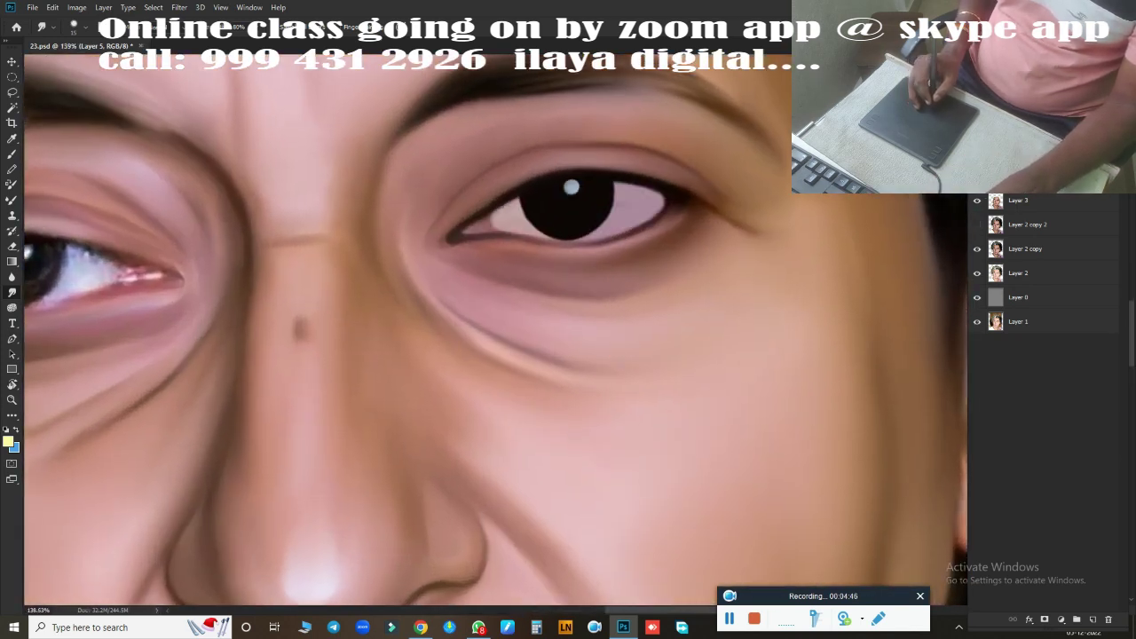
key(ctrl+z)
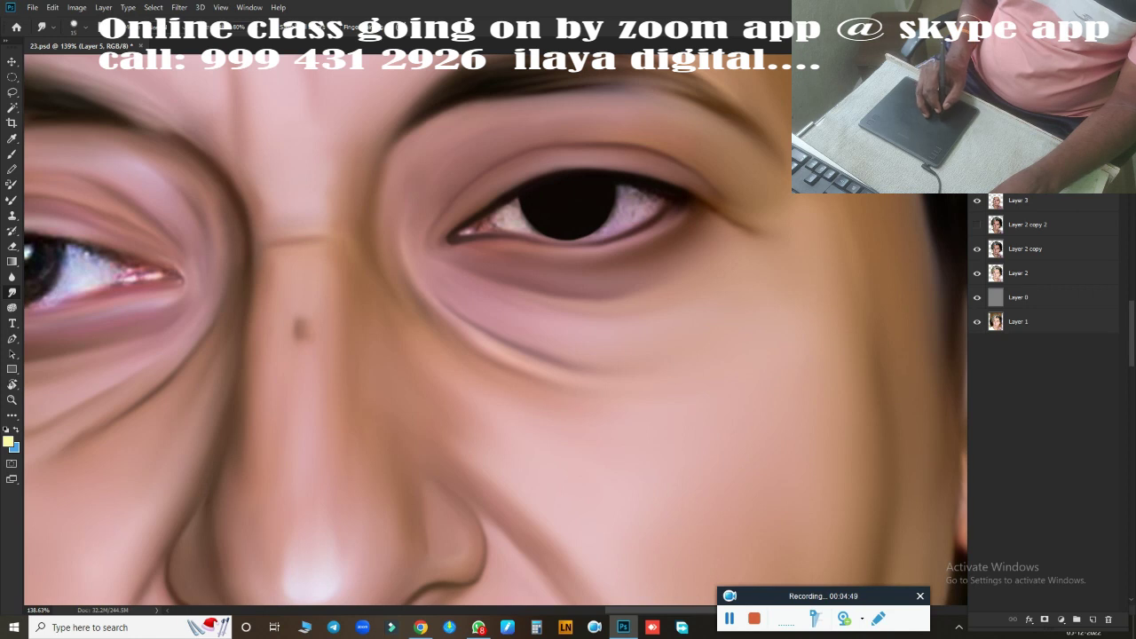
key(ctrl+shift+z)
mouse_move(578, 296)
mouse_down()
mouse_move(476, 307)
mouse_move(585, 320)
mouse_move(549, 304)
mouse_move(626, 345)
mouse_move(426, 477)
mouse_move(561, 391)
mouse_up()
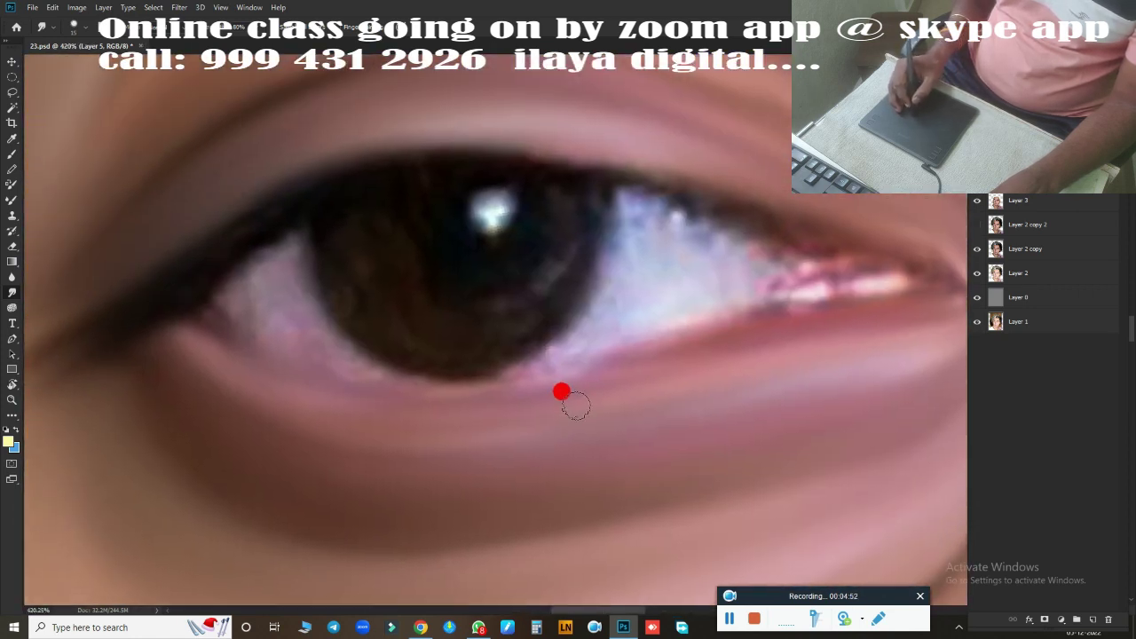
Select a circle around the second brown iris and brush over its highlight
key(m)
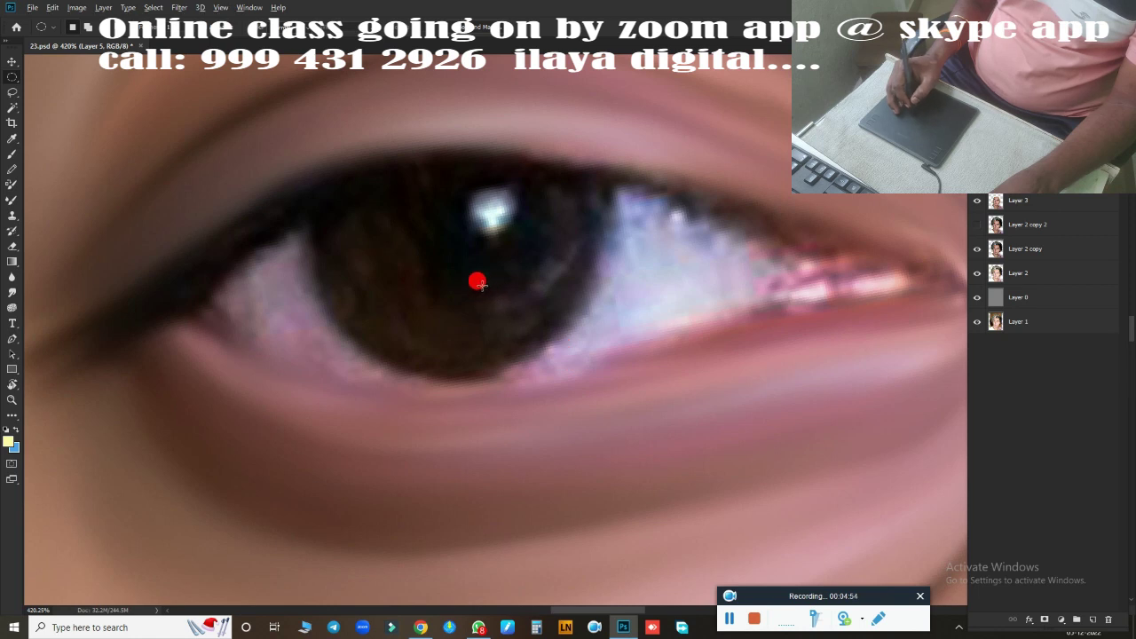
mouse_move(448, 254)
mouse_down()
mouse_move(627, 425)
mouse_move(657, 382)
mouse_up()
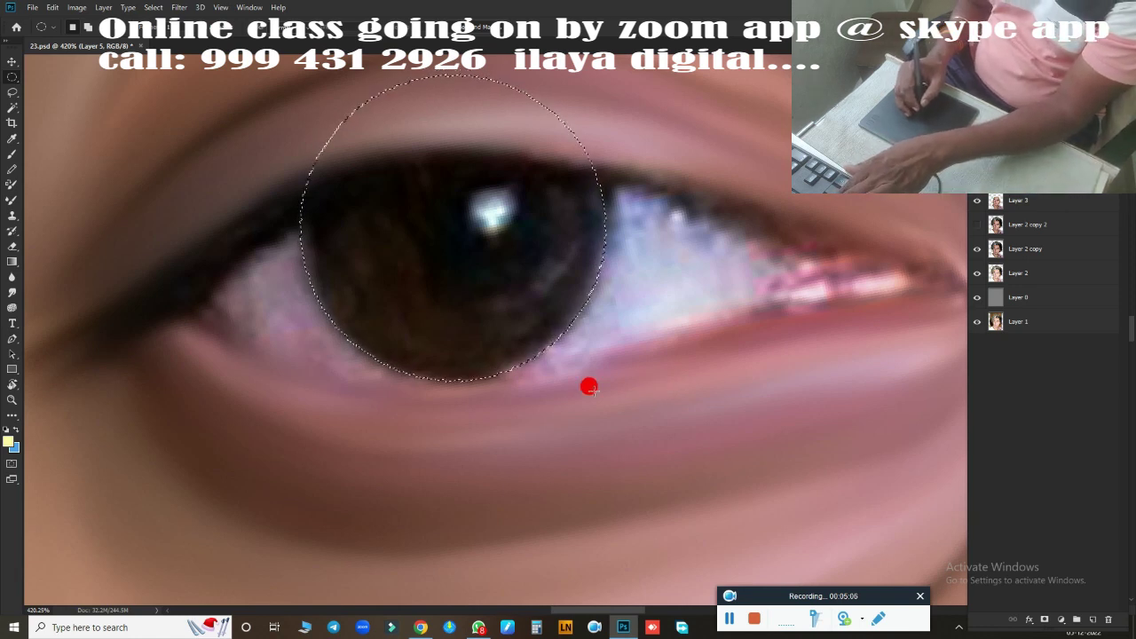
key(b)
key(bracketright)
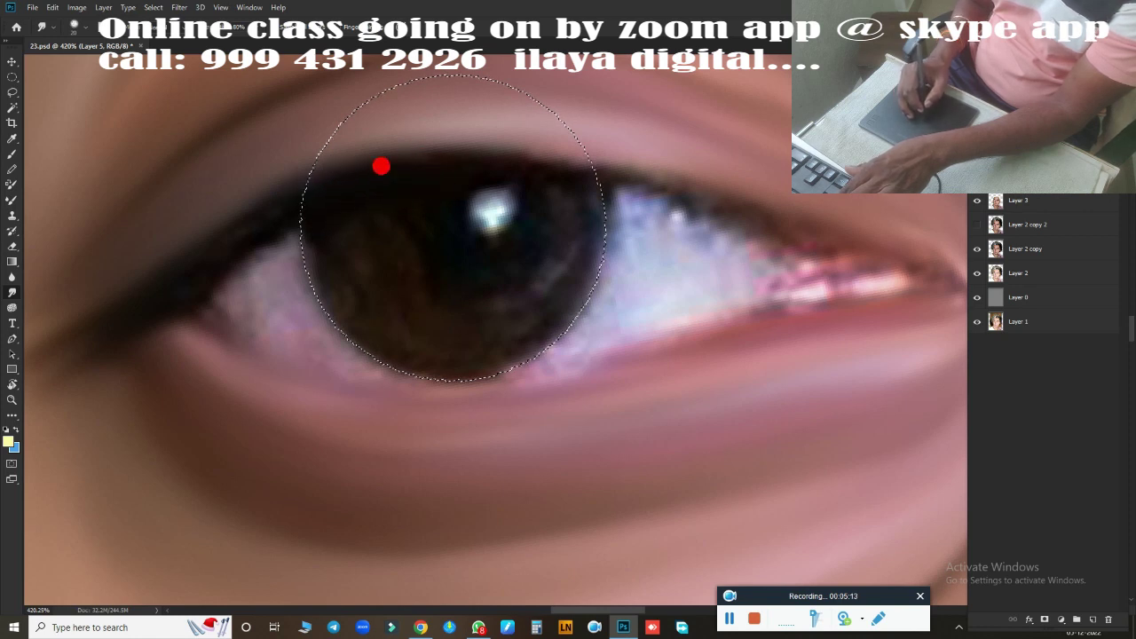
mouse_move(456, 163)
mouse_down()
mouse_move(524, 172)
mouse_move(542, 205)
mouse_move(483, 220)
mouse_move(444, 180)
mouse_move(474, 189)
mouse_move(447, 226)
mouse_move(420, 190)
mouse_move(553, 193)
mouse_move(444, 176)
mouse_move(352, 200)
mouse_move(395, 195)
mouse_move(467, 225)
mouse_move(471, 200)
mouse_move(532, 208)
mouse_move(530, 190)
mouse_move(488, 303)
mouse_move(374, 348)
mouse_up()
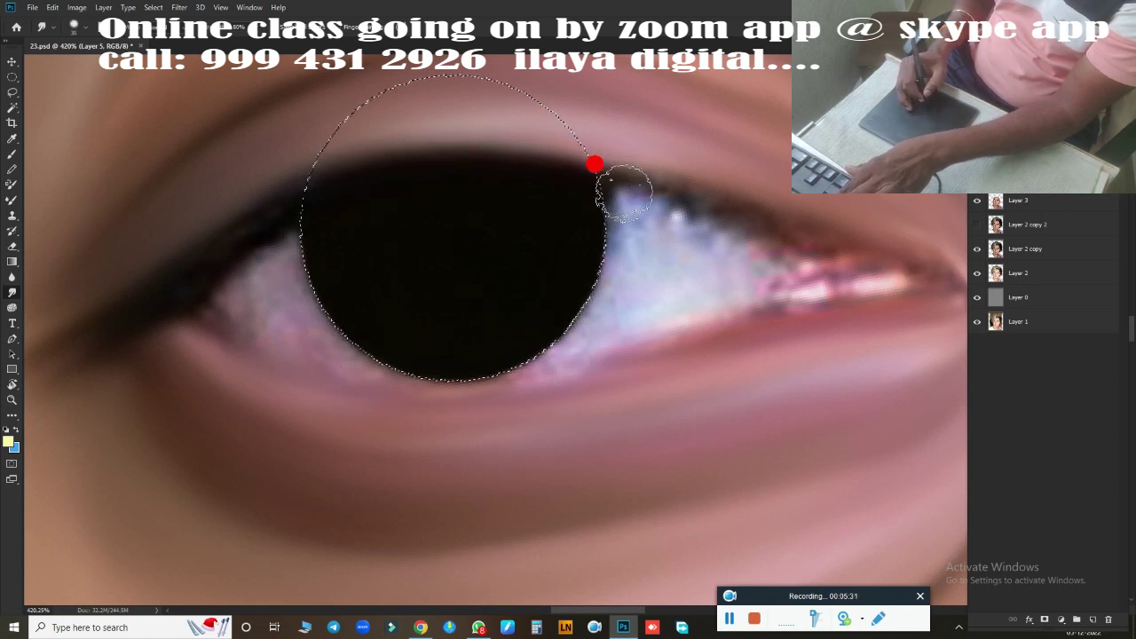
Paint a soft round catchlight on a new layer and show Layer 5's black pupil
click(977, 203)
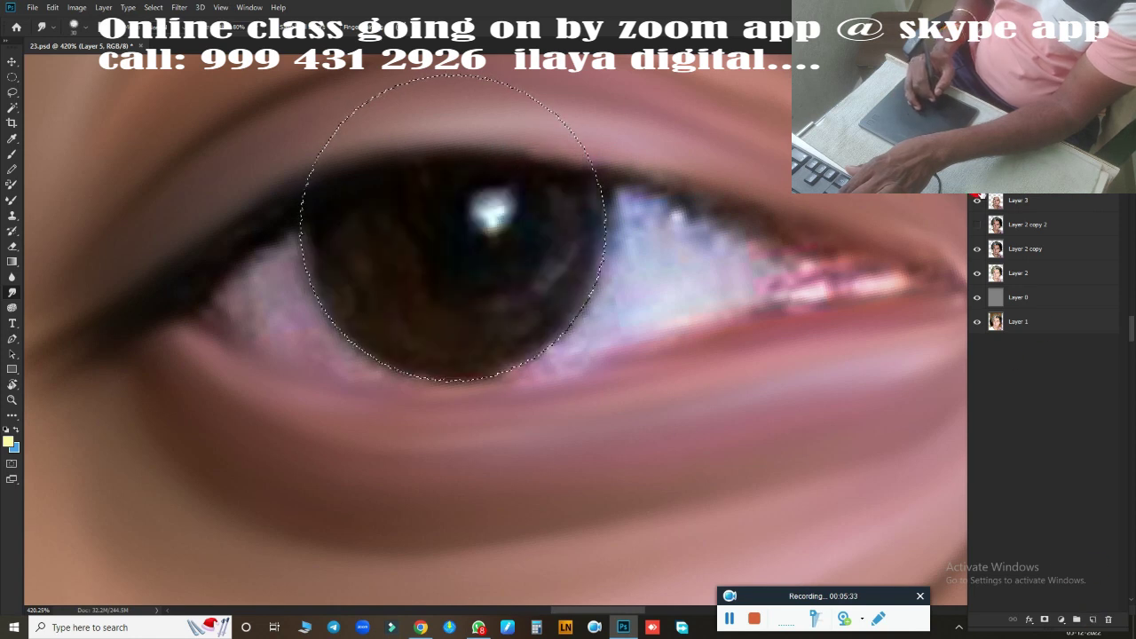
click(1093, 619)
click(1019, 224)
drag(465, 205, 491, 210)
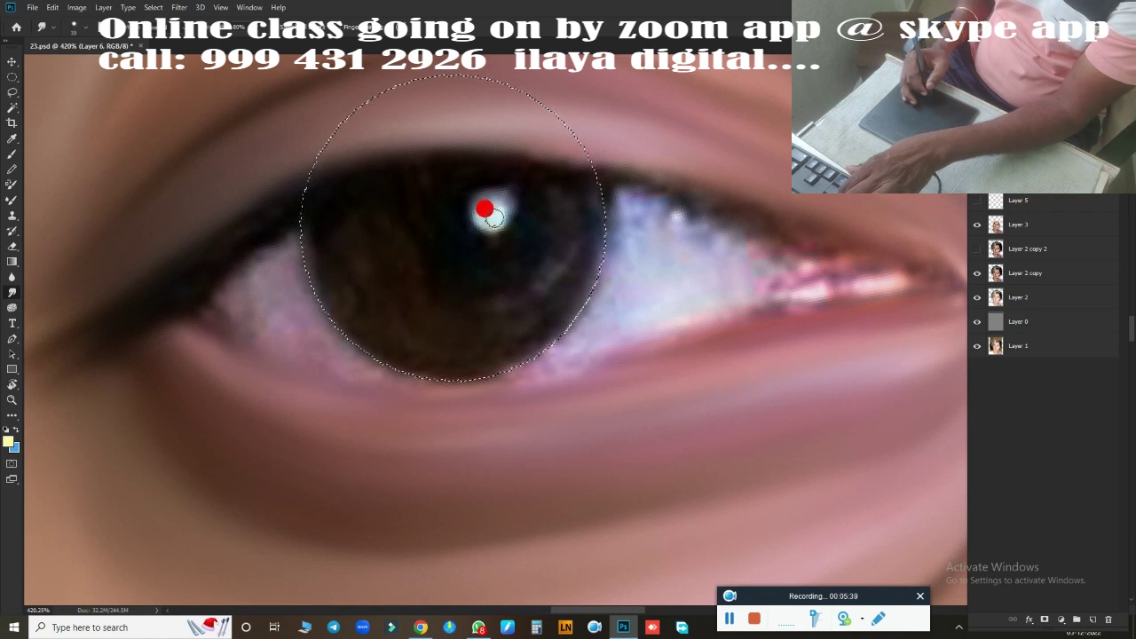
click(475, 201)
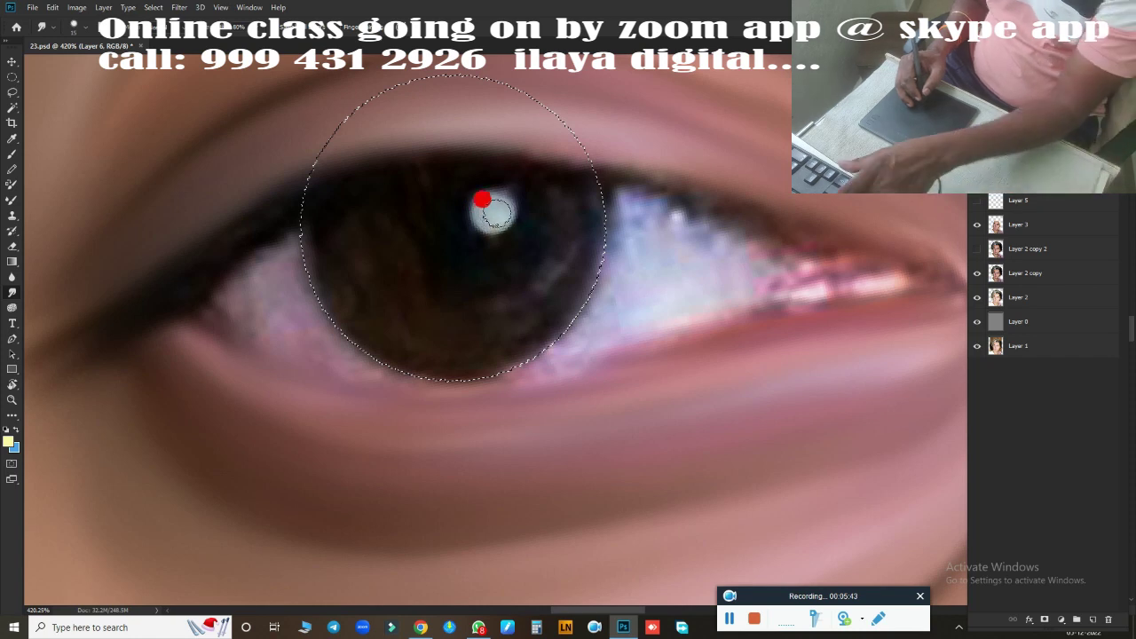
drag(490, 214, 498, 215)
click(977, 200)
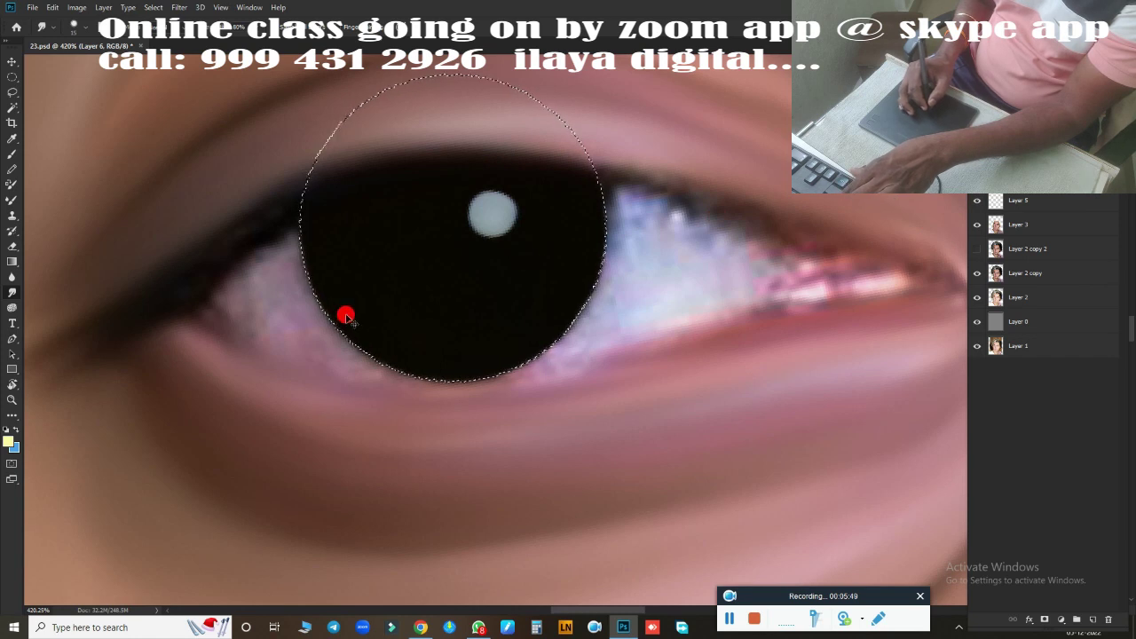
mouse_move(525, 158)
mouse_down()
mouse_move(652, 231)
mouse_move(664, 258)
mouse_up()
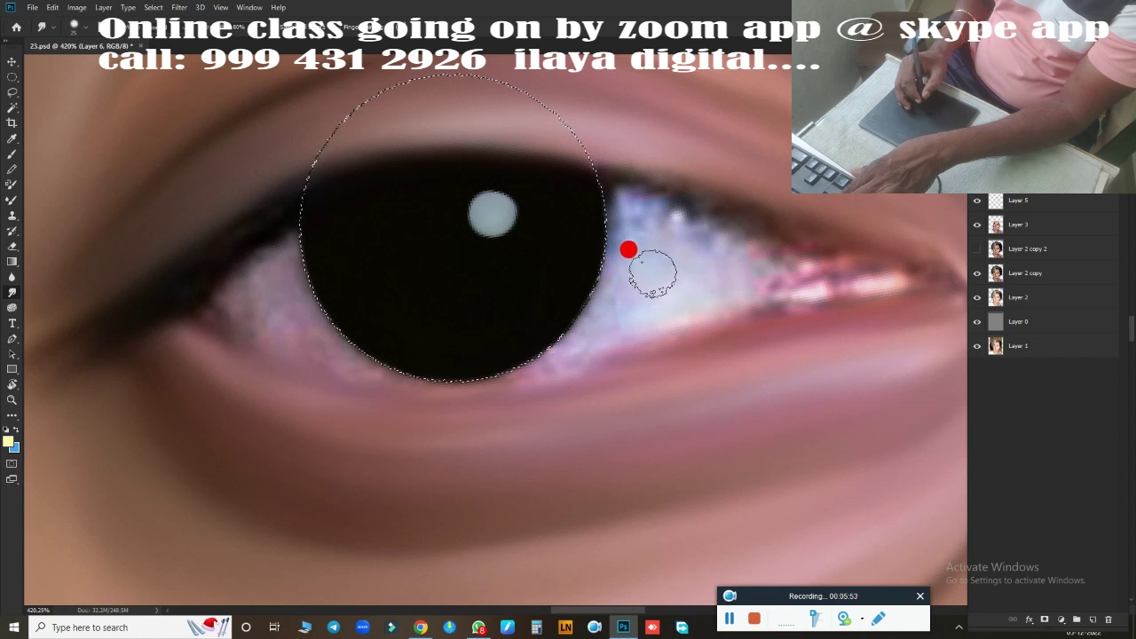
Smudge the mottled eye white right of the black pupil into an even tone
mouse_move(655, 293)
mouse_down()
mouse_move(737, 291)
mouse_move(583, 331)
mouse_up()
click(679, 621)
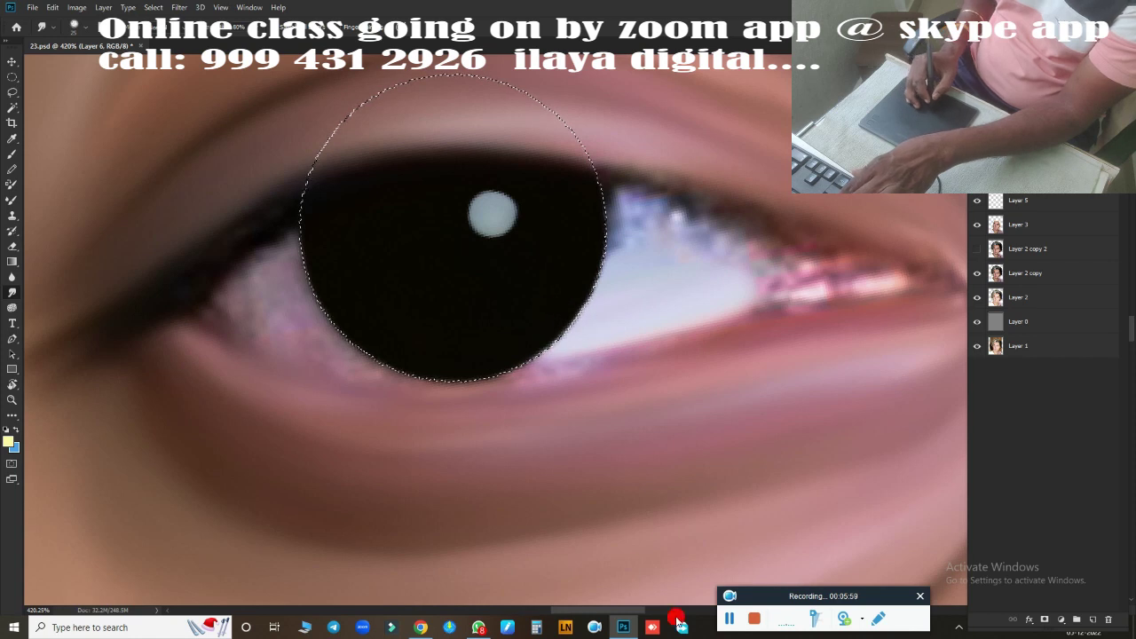
click(725, 624)
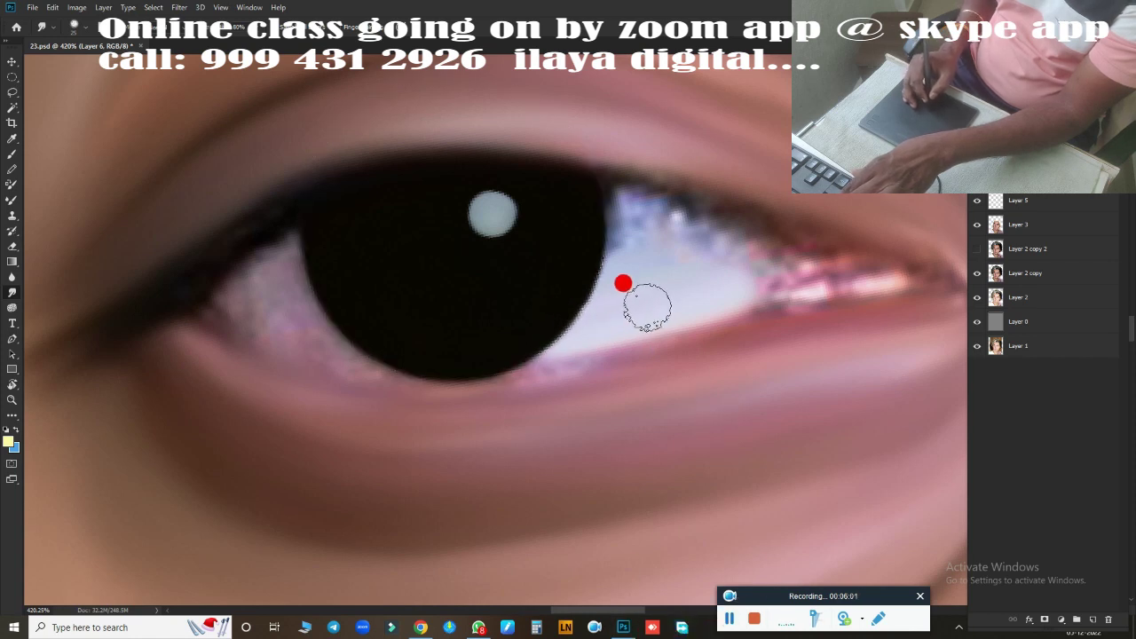
mouse_move(621, 284)
mouse_down()
mouse_move(631, 276)
mouse_move(641, 292)
mouse_move(629, 293)
mouse_move(614, 267)
mouse_up()
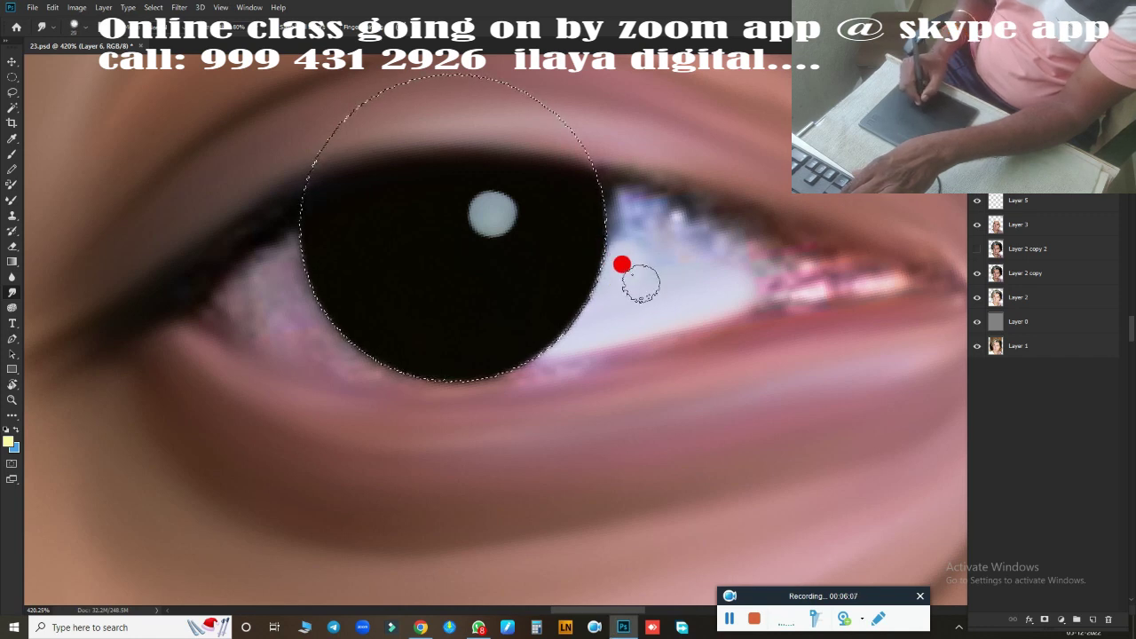
mouse_move(621, 265)
mouse_down()
mouse_move(629, 203)
mouse_move(613, 256)
mouse_move(654, 241)
mouse_move(710, 243)
mouse_move(697, 236)
mouse_move(702, 246)
mouse_move(520, 289)
mouse_move(692, 228)
mouse_move(718, 236)
mouse_move(574, 200)
mouse_move(623, 228)
mouse_move(570, 203)
mouse_move(579, 219)
mouse_move(710, 307)
mouse_move(801, 254)
mouse_move(786, 254)
mouse_move(818, 272)
mouse_move(890, 278)
mouse_move(781, 291)
mouse_move(778, 302)
mouse_move(830, 298)
mouse_move(751, 244)
mouse_move(738, 286)
mouse_move(830, 280)
mouse_move(778, 301)
mouse_move(767, 274)
mouse_move(685, 233)
mouse_move(622, 320)
mouse_move(700, 233)
mouse_move(695, 322)
mouse_move(631, 373)
mouse_move(598, 381)
mouse_move(662, 396)
mouse_move(695, 390)
mouse_move(765, 342)
mouse_move(649, 317)
mouse_move(702, 304)
mouse_move(633, 247)
mouse_move(737, 272)
mouse_move(660, 268)
mouse_move(620, 291)
mouse_move(692, 280)
mouse_move(583, 281)
mouse_move(553, 269)
mouse_up()
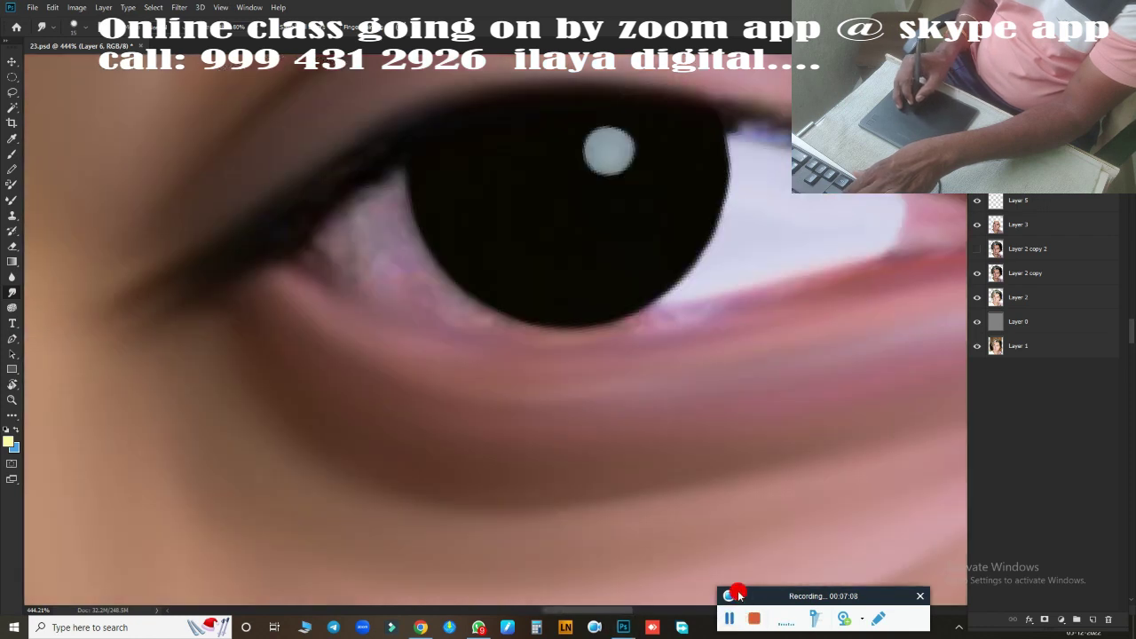
Smear the pink inner corner and eye white smooth and fill the pupil's lower edge
mouse_move(407, 243)
mouse_down()
mouse_move(329, 208)
mouse_move(346, 203)
mouse_move(318, 208)
mouse_move(346, 188)
mouse_move(348, 211)
mouse_move(409, 168)
mouse_up()
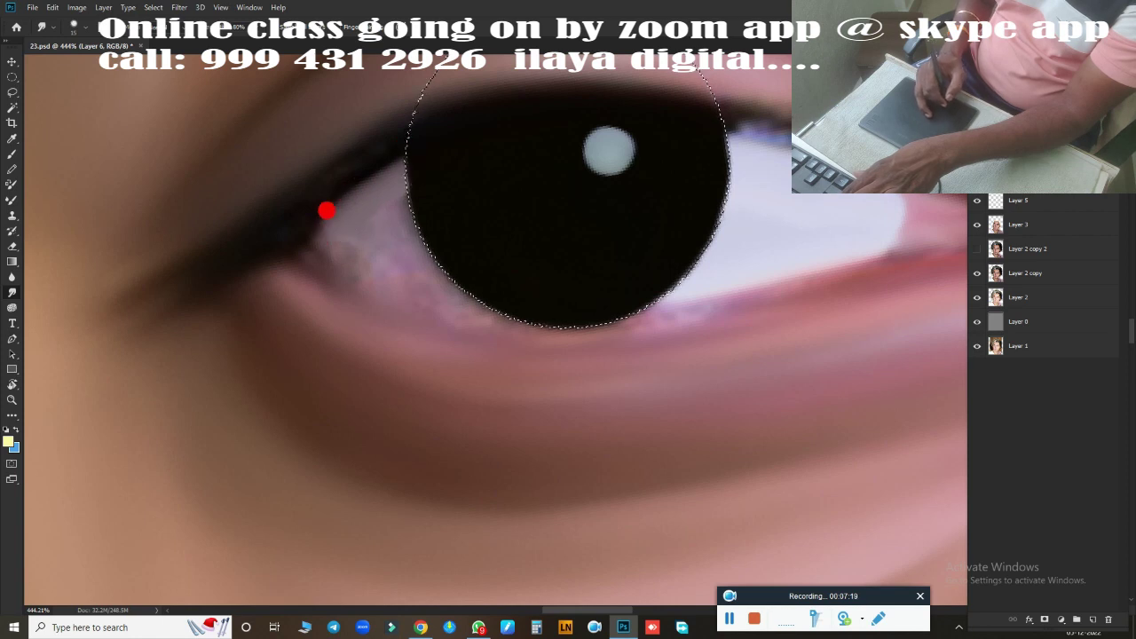
mouse_move(334, 245)
mouse_down()
mouse_move(367, 258)
mouse_move(355, 203)
mouse_move(376, 187)
mouse_move(406, 221)
mouse_move(360, 249)
mouse_move(411, 281)
mouse_move(390, 260)
mouse_move(462, 282)
mouse_up()
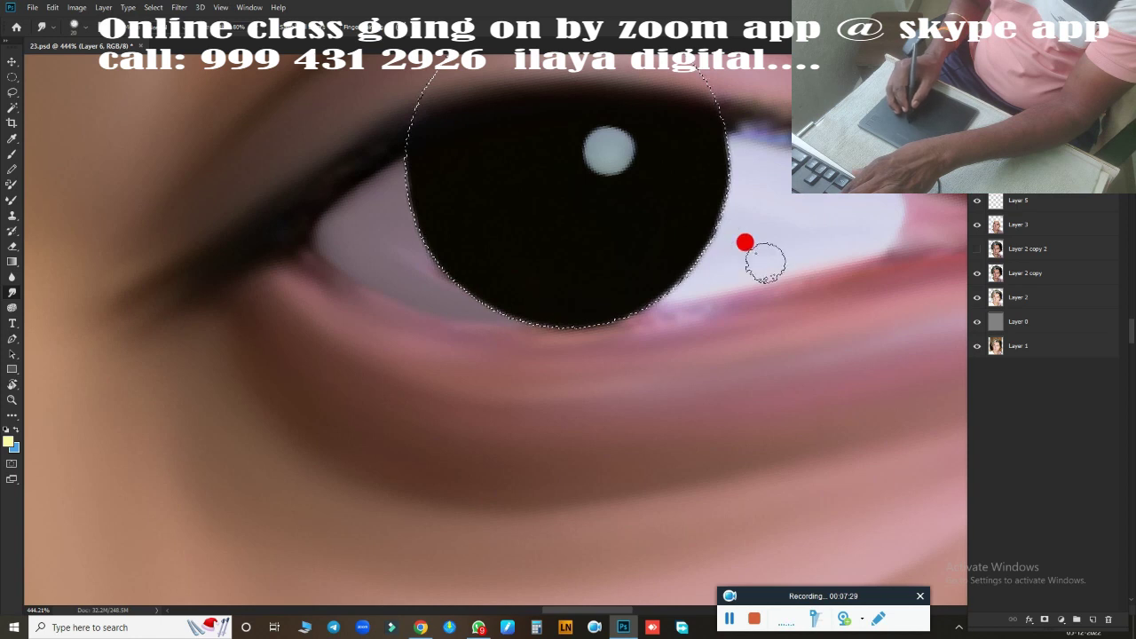
drag(765, 262, 637, 299)
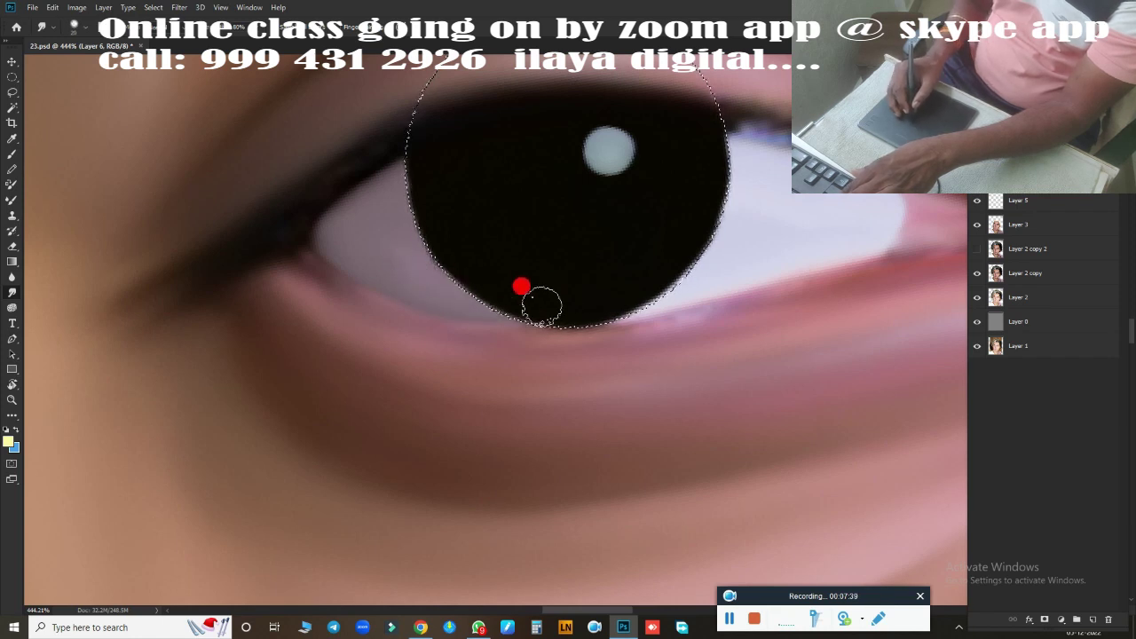
mouse_move(493, 275)
mouse_down()
mouse_move(405, 274)
mouse_move(378, 250)
mouse_move(380, 222)
mouse_move(406, 271)
mouse_move(455, 294)
mouse_up()
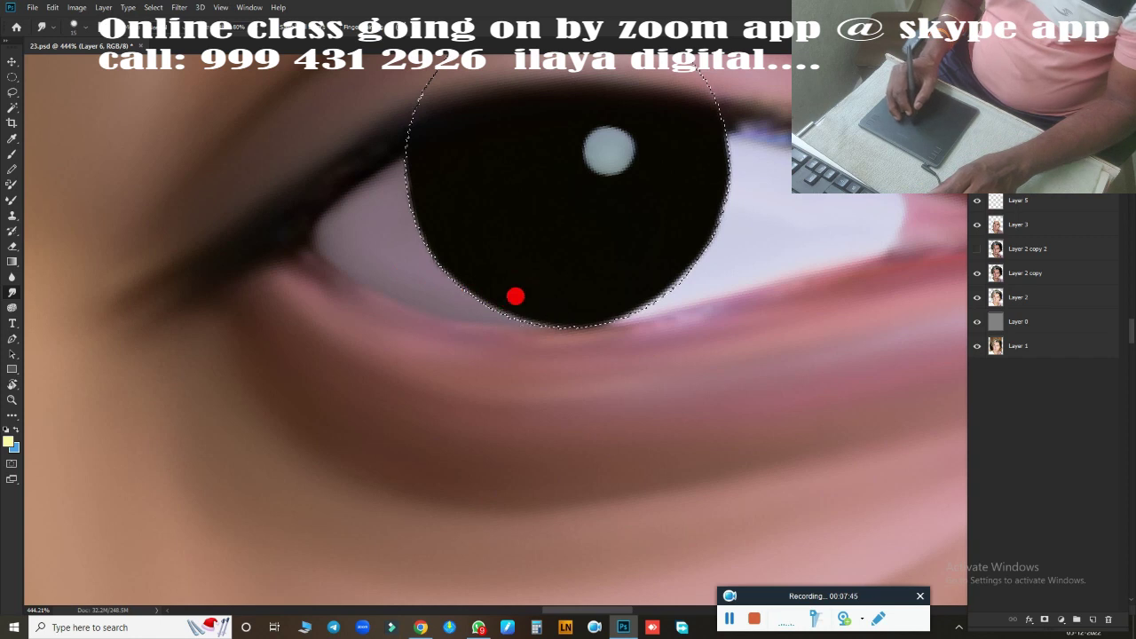
mouse_move(666, 268)
mouse_down()
mouse_move(568, 299)
mouse_move(533, 286)
mouse_move(642, 289)
mouse_up()
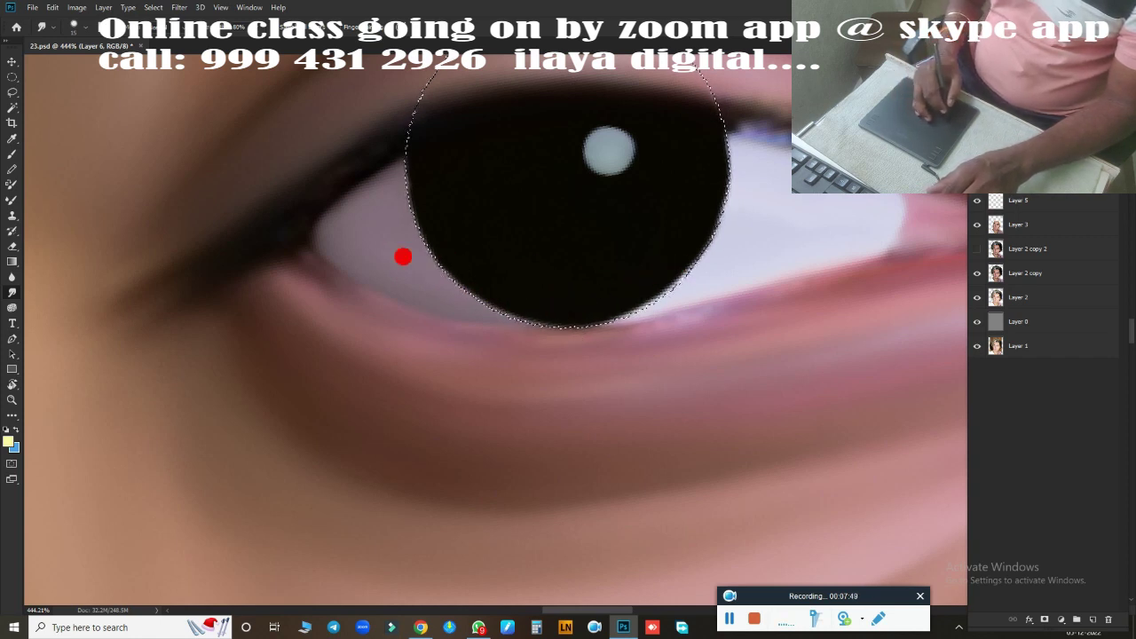
scroll(533, 300, down, 5)
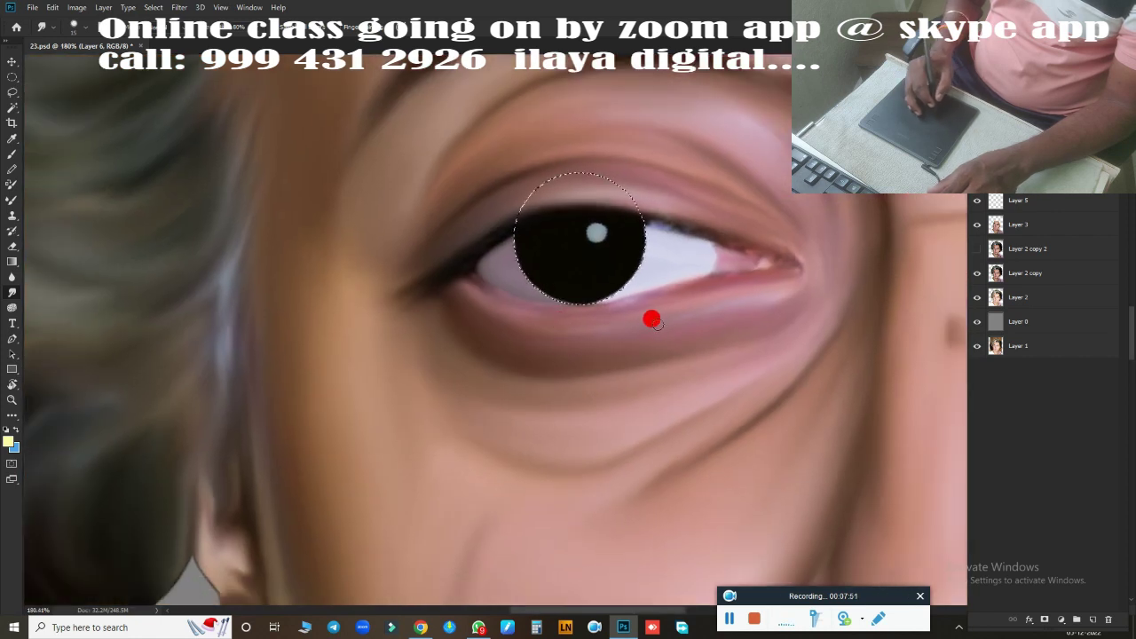
Clear the pupil selection and zoom to the left eye's outer corner
key(ctrl+d)
scroll(647, 302, down, 3)
scroll(568, 346, up, 3)
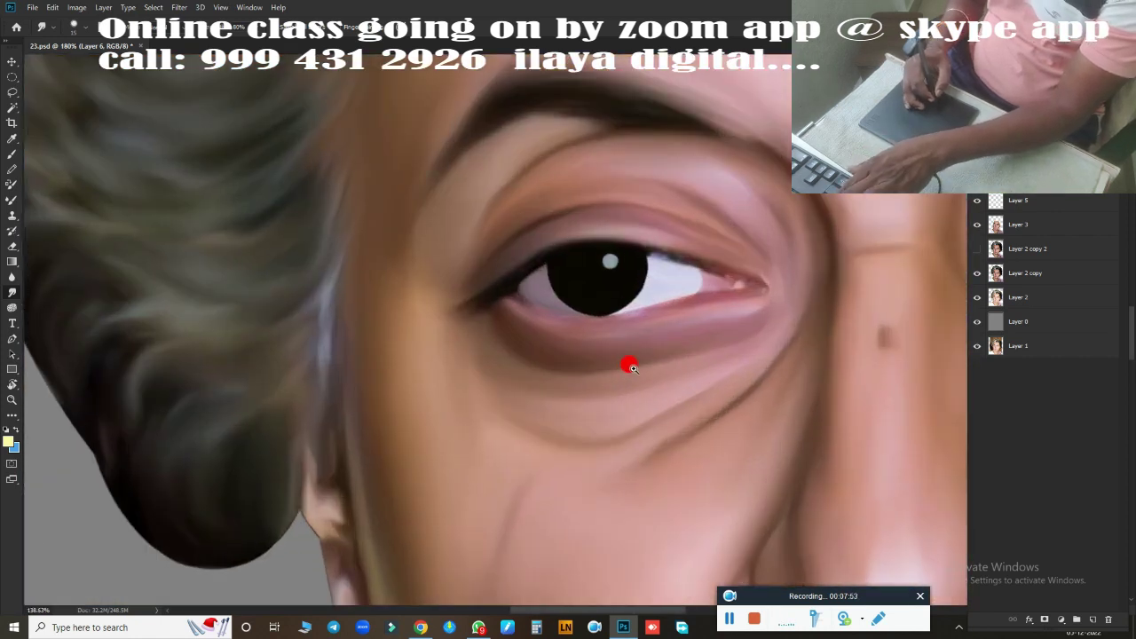
scroll(629, 365, up, 4)
scroll(674, 370, up, 1)
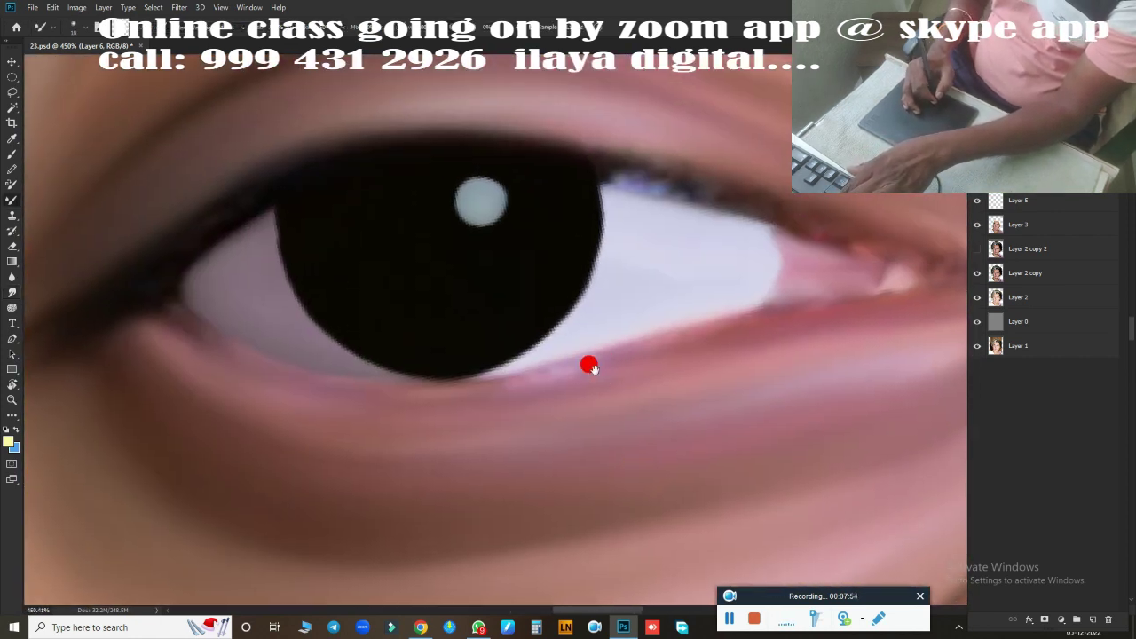
drag(592, 367, 682, 424)
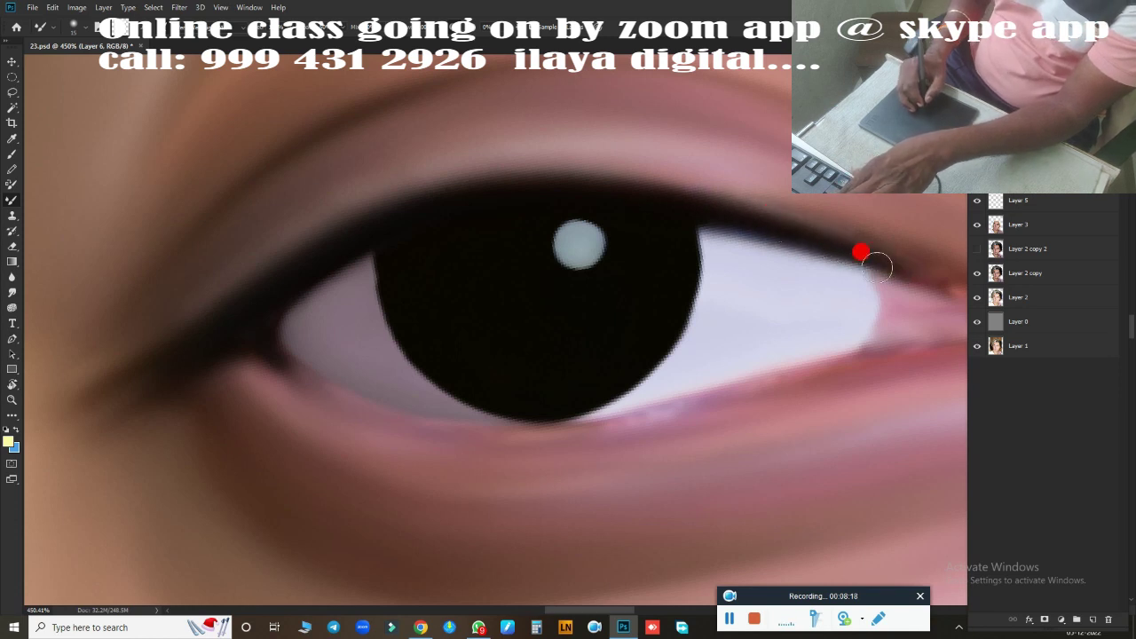
mouse_move(861, 251)
mouse_down()
mouse_move(649, 247)
mouse_move(808, 269)
mouse_up()
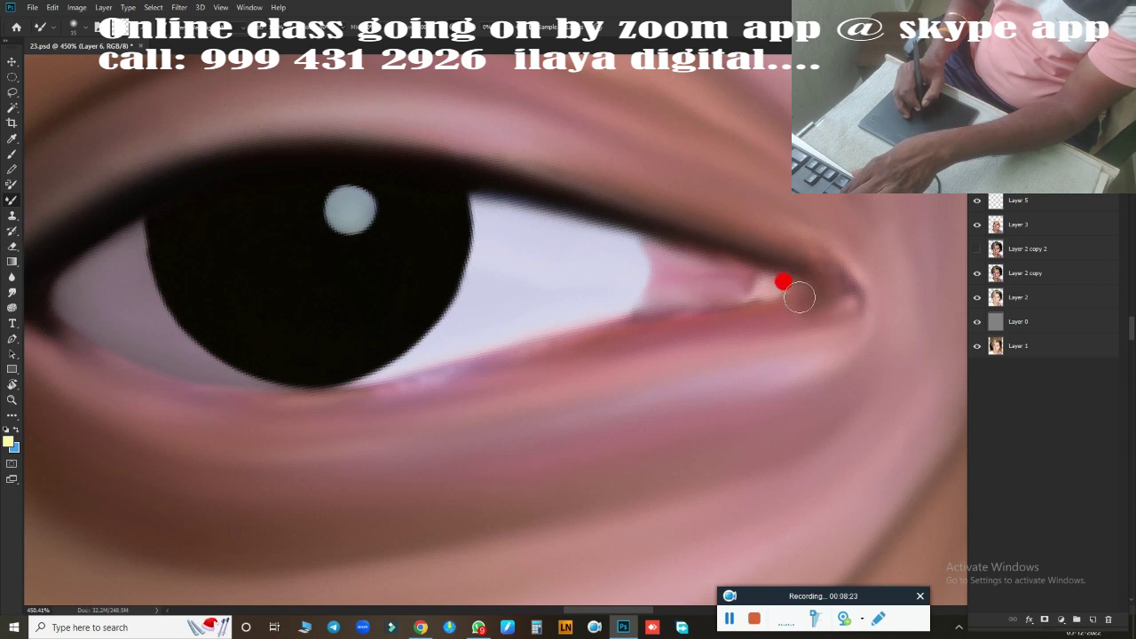
Darken the upper and lower lash lines, deepening the outer eye corner
drag(536, 195, 687, 230)
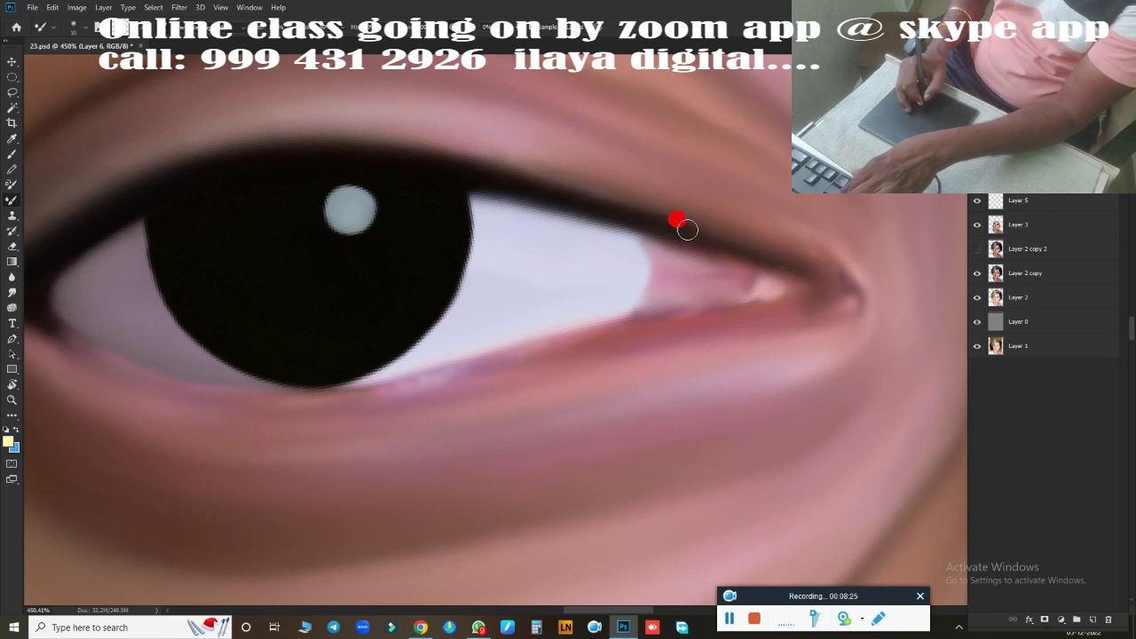
mouse_move(823, 290)
mouse_down()
mouse_move(775, 286)
mouse_move(824, 296)
mouse_move(802, 314)
mouse_up()
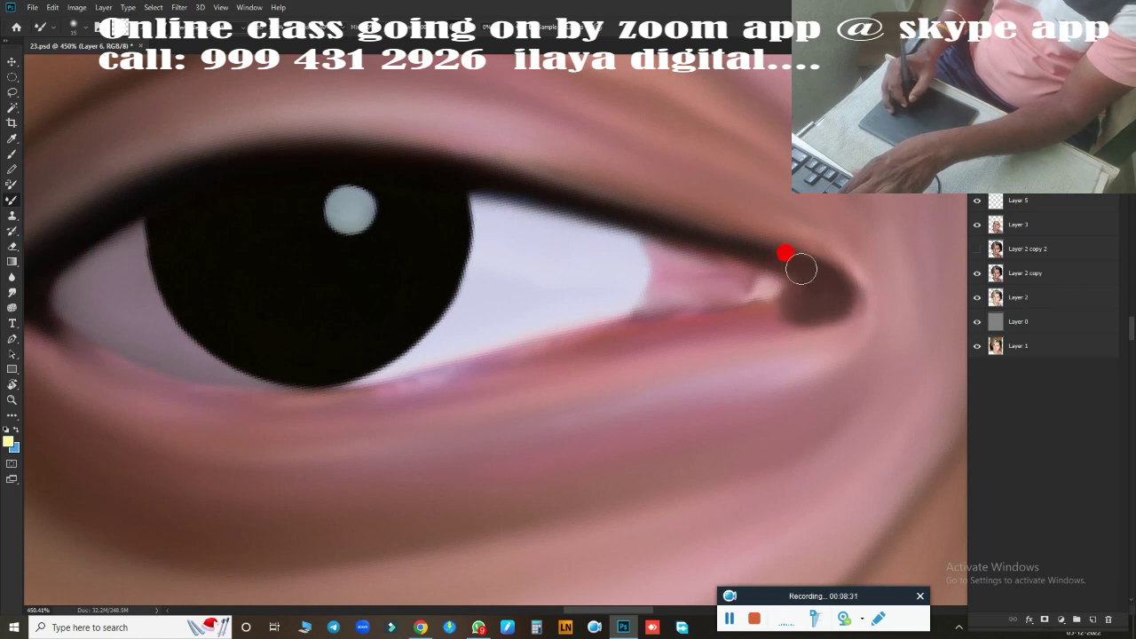
mouse_move(800, 268)
mouse_down()
mouse_move(559, 185)
mouse_move(716, 231)
mouse_up()
mouse_move(621, 208)
mouse_down()
mouse_move(789, 261)
mouse_move(816, 299)
mouse_move(784, 287)
mouse_move(837, 302)
mouse_move(826, 280)
mouse_move(711, 321)
mouse_move(550, 350)
mouse_up()
drag(747, 320, 554, 352)
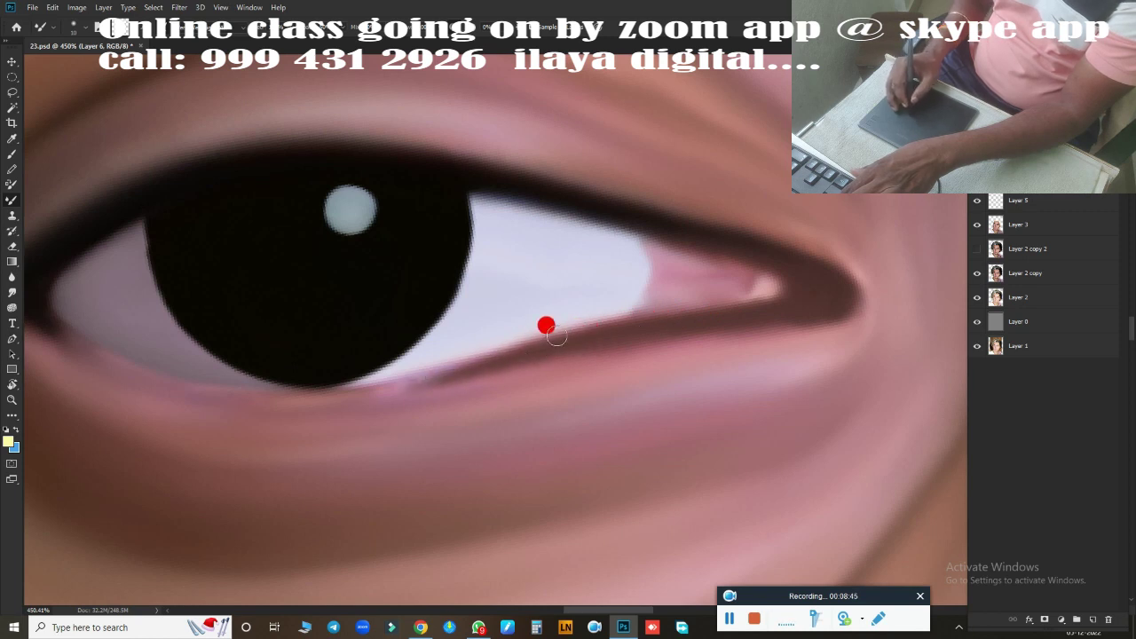
Darken the lower lash line, then smudge the inner and outer eye corners into the skin at about 193%
scroll(533, 368, left, 5)
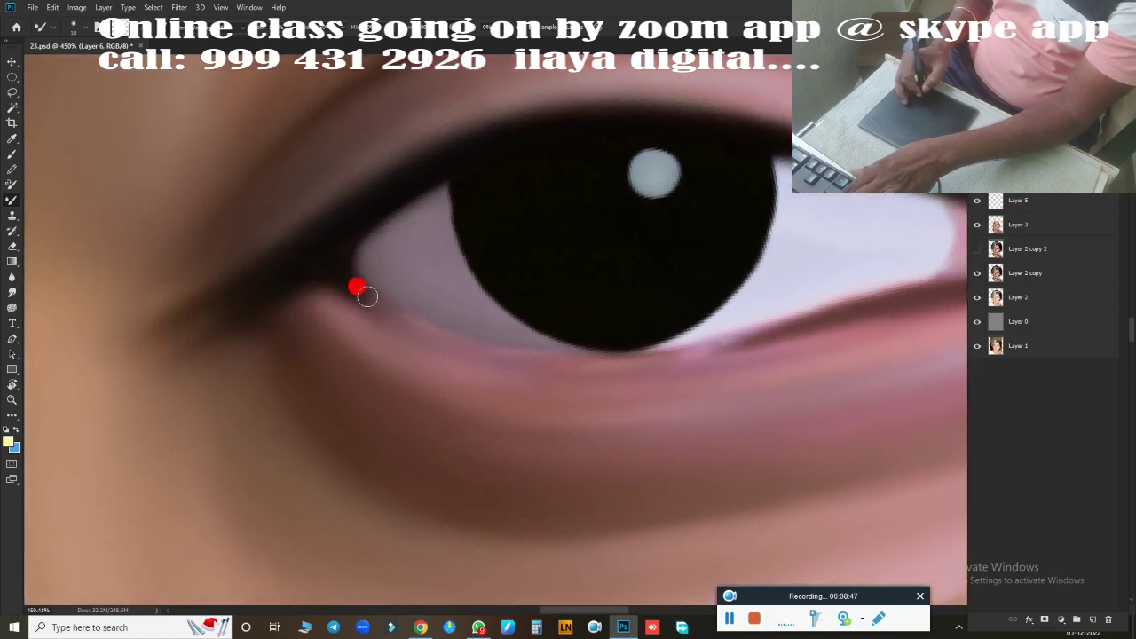
mouse_move(366, 295)
mouse_down()
mouse_move(350, 287)
mouse_move(444, 332)
mouse_move(554, 361)
mouse_move(814, 324)
mouse_move(659, 357)
mouse_move(352, 286)
mouse_move(443, 327)
mouse_move(568, 361)
mouse_move(774, 334)
mouse_up()
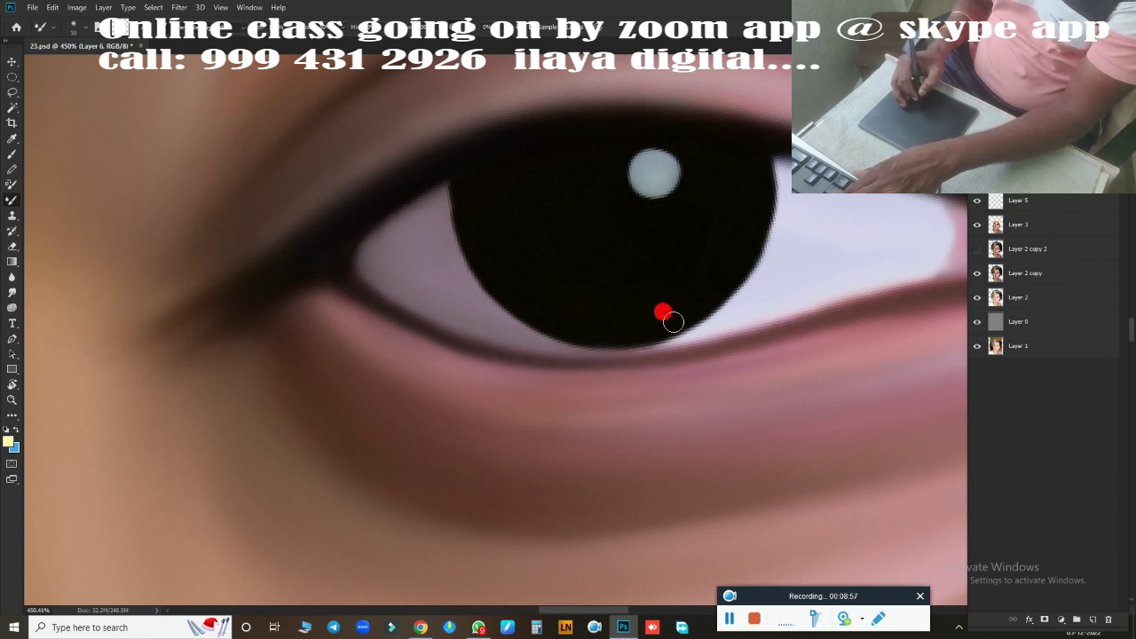
mouse_move(672, 321)
mouse_down()
mouse_move(514, 307)
mouse_move(373, 264)
mouse_move(341, 293)
mouse_move(383, 294)
mouse_move(388, 307)
mouse_move(581, 317)
mouse_move(480, 376)
mouse_move(530, 363)
mouse_move(524, 338)
mouse_move(238, 311)
mouse_move(79, 271)
mouse_move(287, 337)
mouse_move(305, 372)
mouse_move(207, 327)
mouse_up()
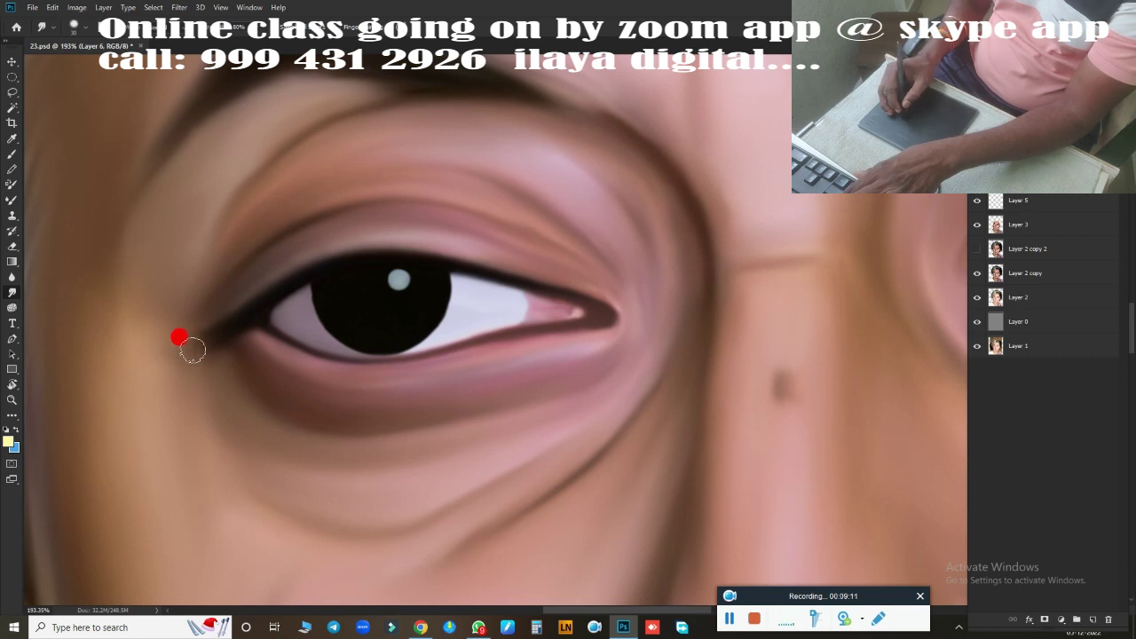
mouse_move(194, 346)
mouse_down()
mouse_move(227, 348)
mouse_move(286, 395)
mouse_move(243, 380)
mouse_move(349, 413)
mouse_move(241, 337)
mouse_move(257, 332)
mouse_move(385, 375)
mouse_move(611, 335)
mouse_move(429, 379)
mouse_move(280, 382)
mouse_move(426, 393)
mouse_move(418, 382)
mouse_move(322, 399)
mouse_move(398, 408)
mouse_move(590, 351)
mouse_move(629, 320)
mouse_move(515, 236)
mouse_move(497, 259)
mouse_move(622, 306)
mouse_move(600, 284)
mouse_move(548, 270)
mouse_move(622, 330)
mouse_move(582, 338)
mouse_move(533, 266)
mouse_move(391, 241)
mouse_move(304, 268)
mouse_move(261, 261)
mouse_move(251, 281)
mouse_move(416, 237)
mouse_move(387, 230)
mouse_move(317, 243)
mouse_move(461, 237)
mouse_move(320, 310)
mouse_move(331, 299)
mouse_move(322, 246)
mouse_move(286, 261)
mouse_move(207, 307)
mouse_move(195, 355)
mouse_move(223, 307)
mouse_move(390, 235)
mouse_move(362, 235)
mouse_move(355, 325)
mouse_move(248, 329)
mouse_move(282, 353)
mouse_move(236, 343)
mouse_up()
mouse_move(554, 306)
mouse_down()
mouse_move(579, 312)
mouse_move(515, 304)
mouse_move(469, 337)
mouse_move(603, 322)
mouse_move(592, 366)
mouse_up()
Save the portrait document
scroll(603, 322, down, 5)
scroll(592, 366, down, 2)
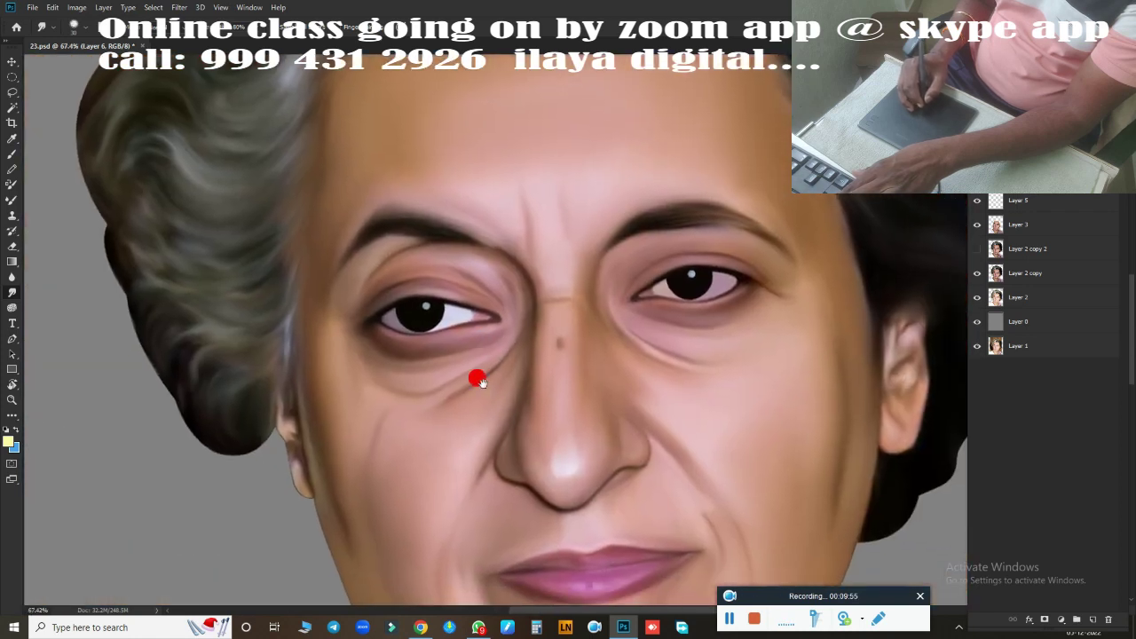
scroll(509, 355, down, 2)
scroll(540, 361, down, 1)
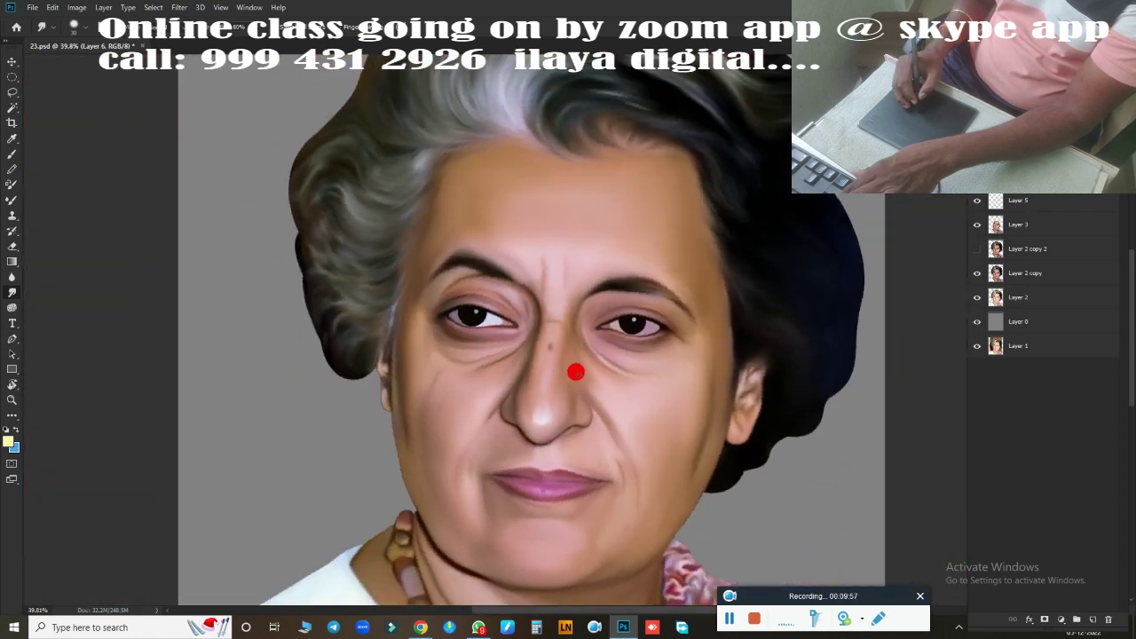
scroll(634, 357, up, 2)
scroll(665, 358, down, 3)
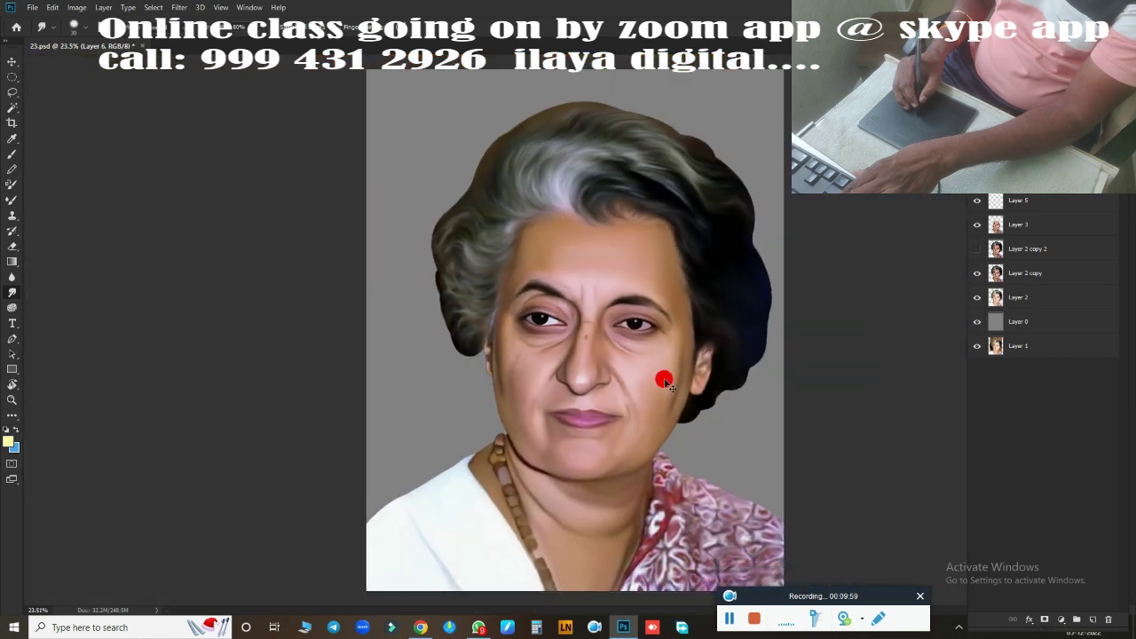
key(ctrl+s)
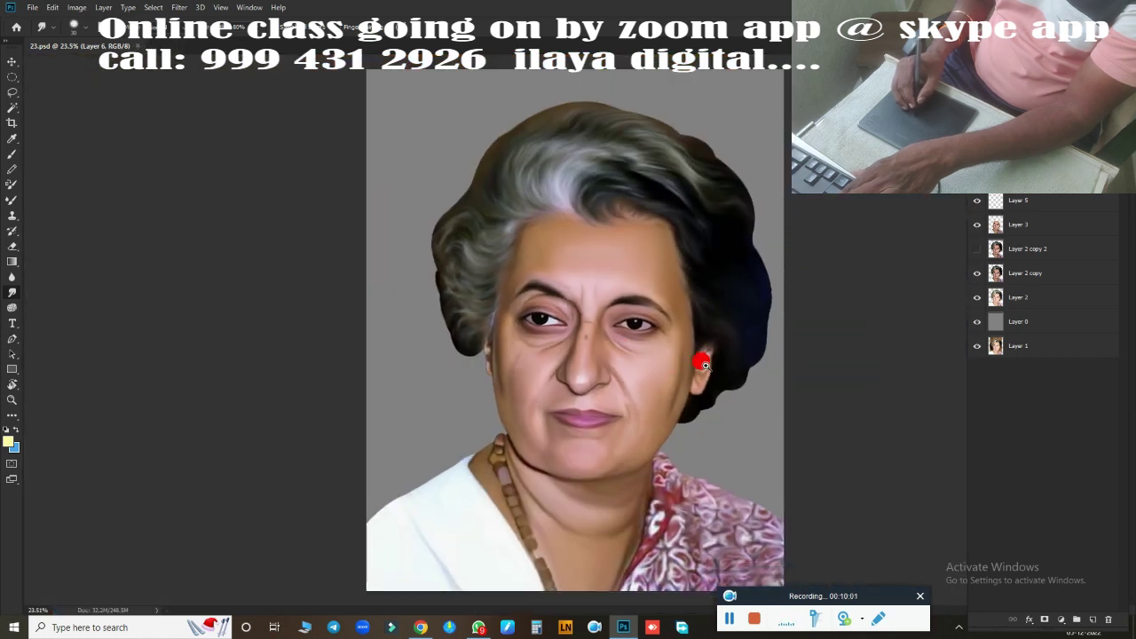
Select Layer 5 and Layer 3 together and delete them
scroll(690, 370, down, 1)
scroll(696, 363, down, 1)
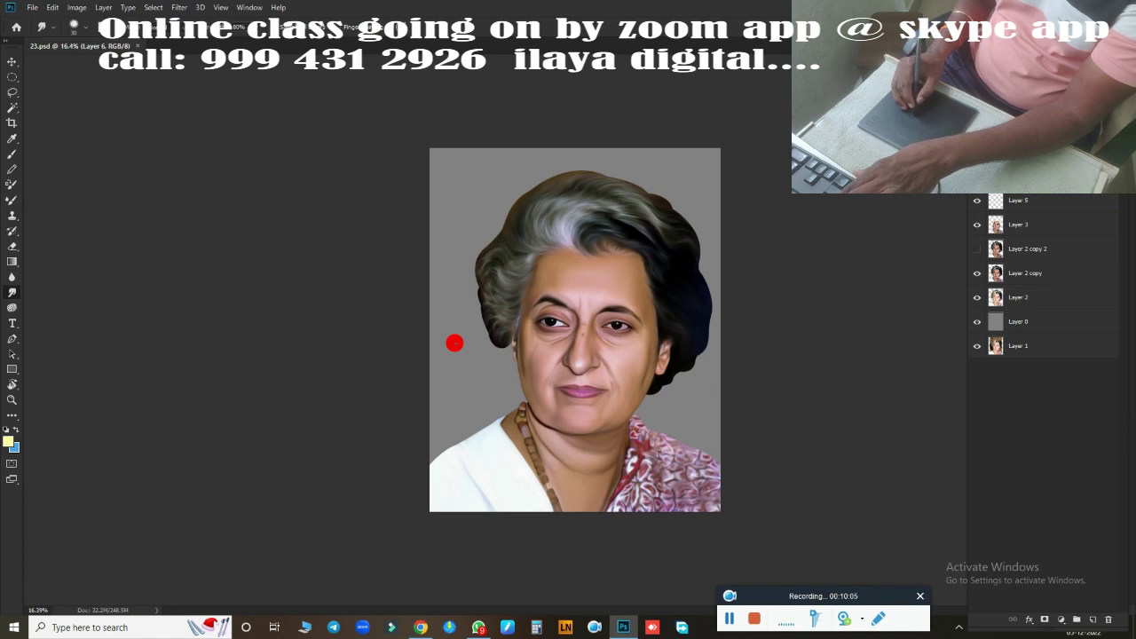
ctrl+click(1047, 204)
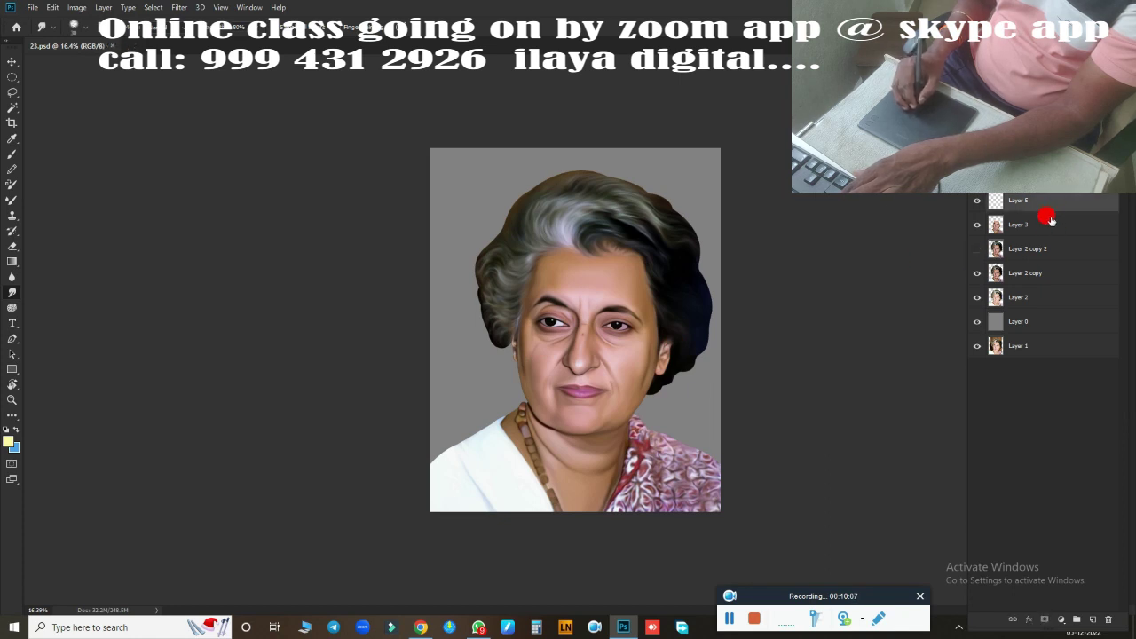
ctrl+click(1042, 225)
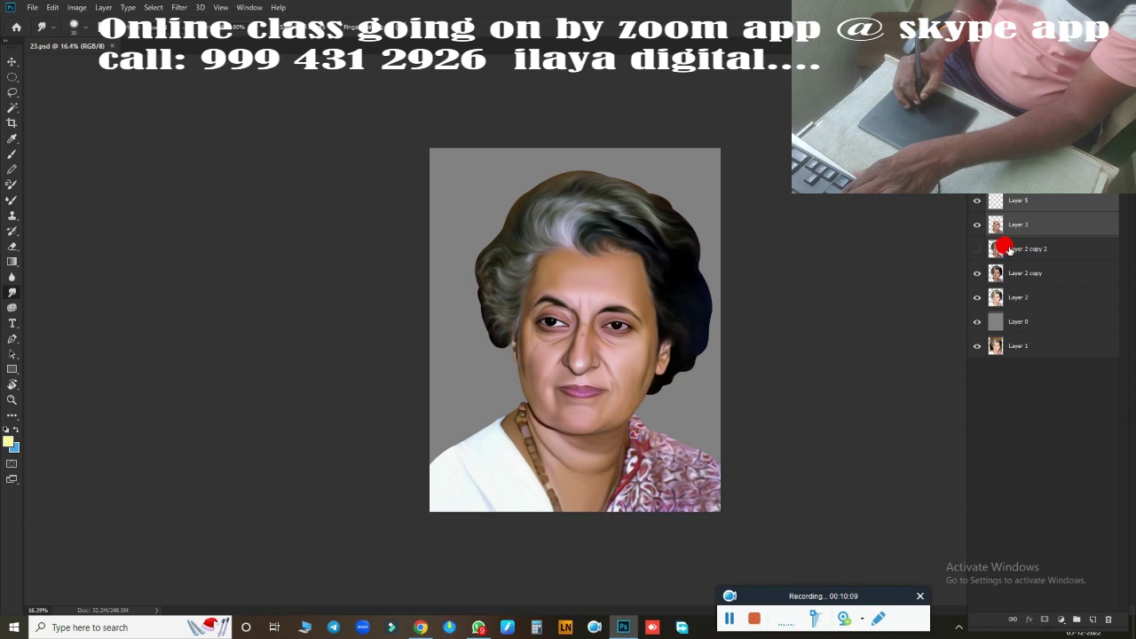
key(ctrl+shift+alt+e)
drag(983, 205, 976, 232)
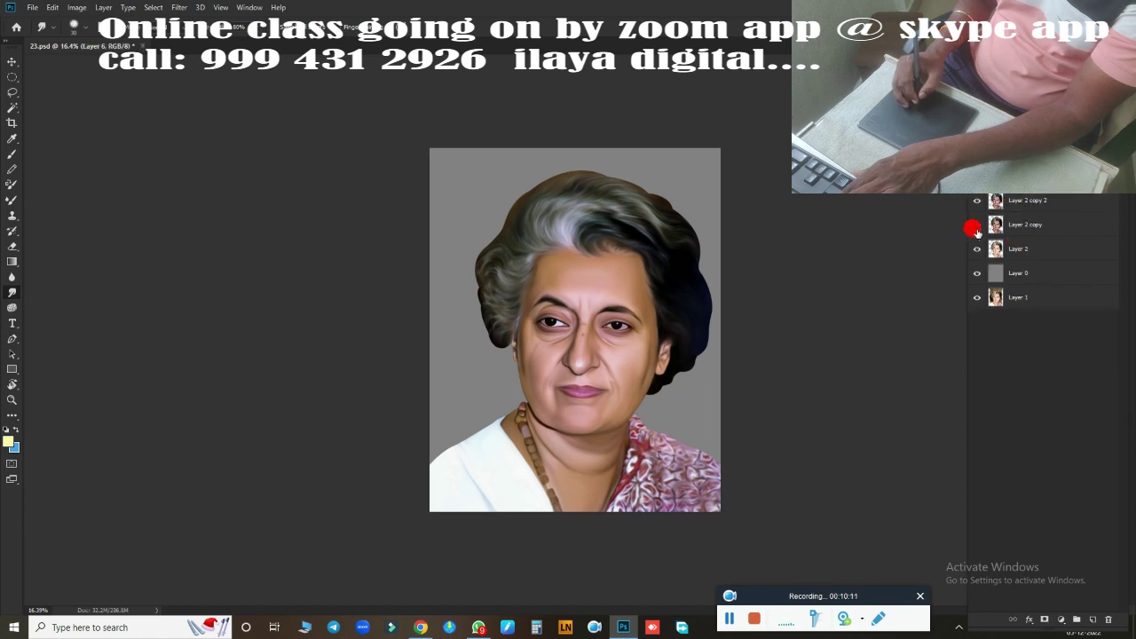
Merge the visible painting into a new layer, duplicate it as Layer 4 copy, and fit to screen
click(1035, 200)
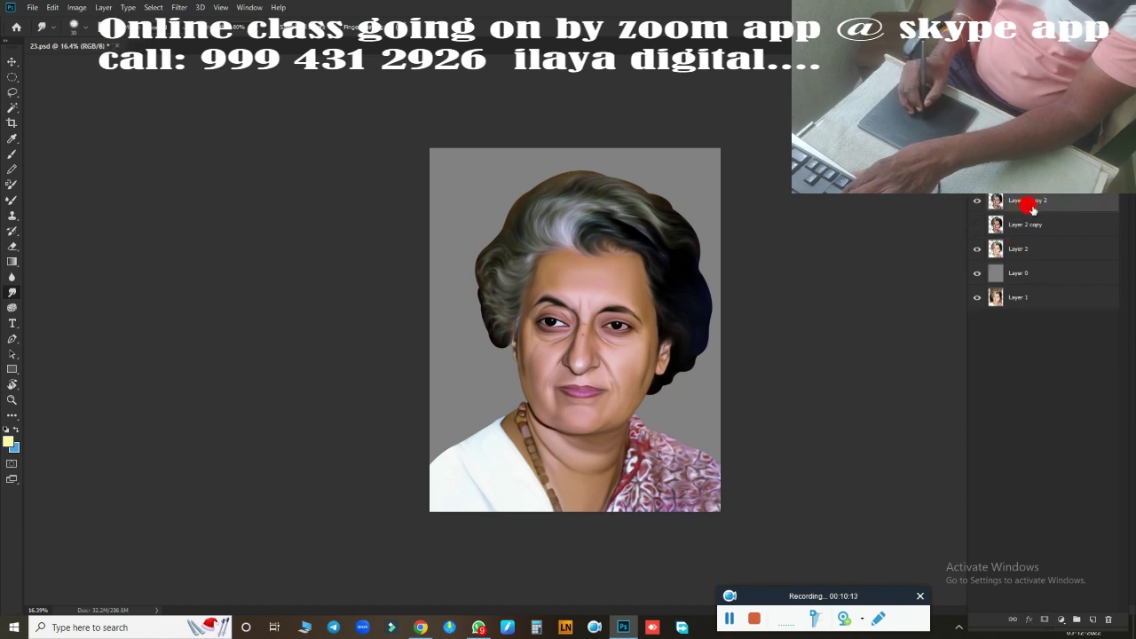
key(ctrl+s)
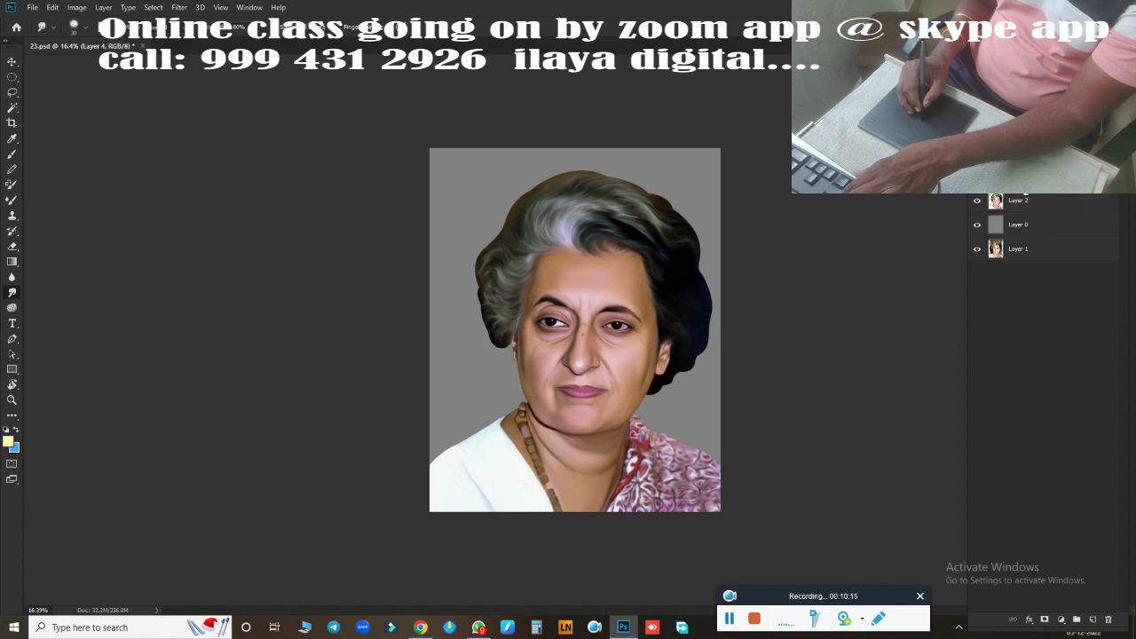
key(ctrl+j)
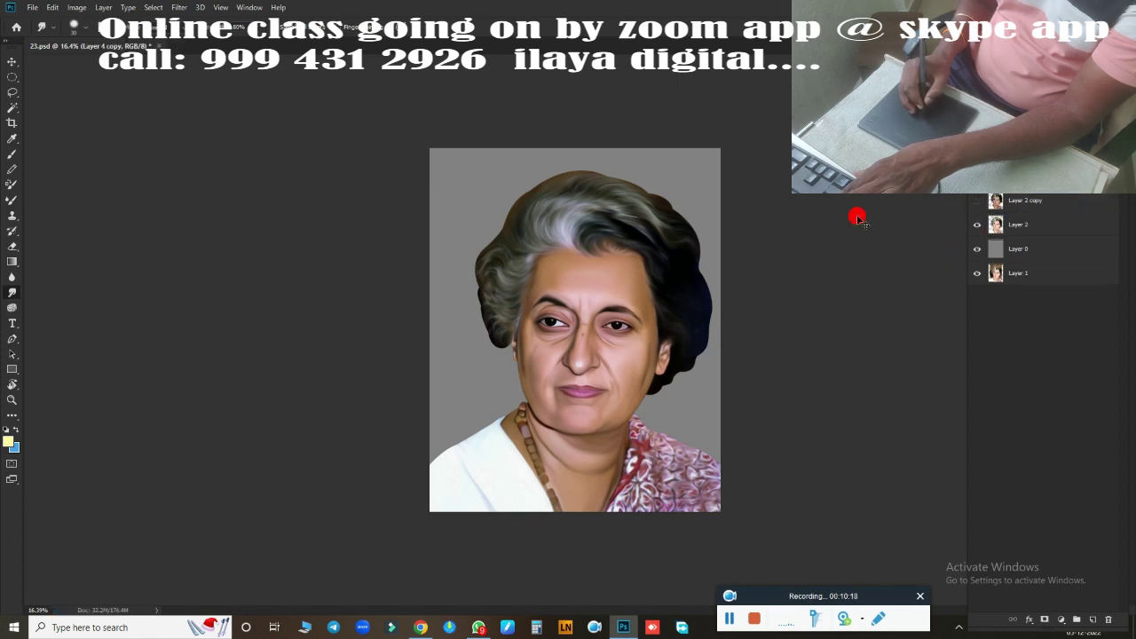
key(ctrl+0)
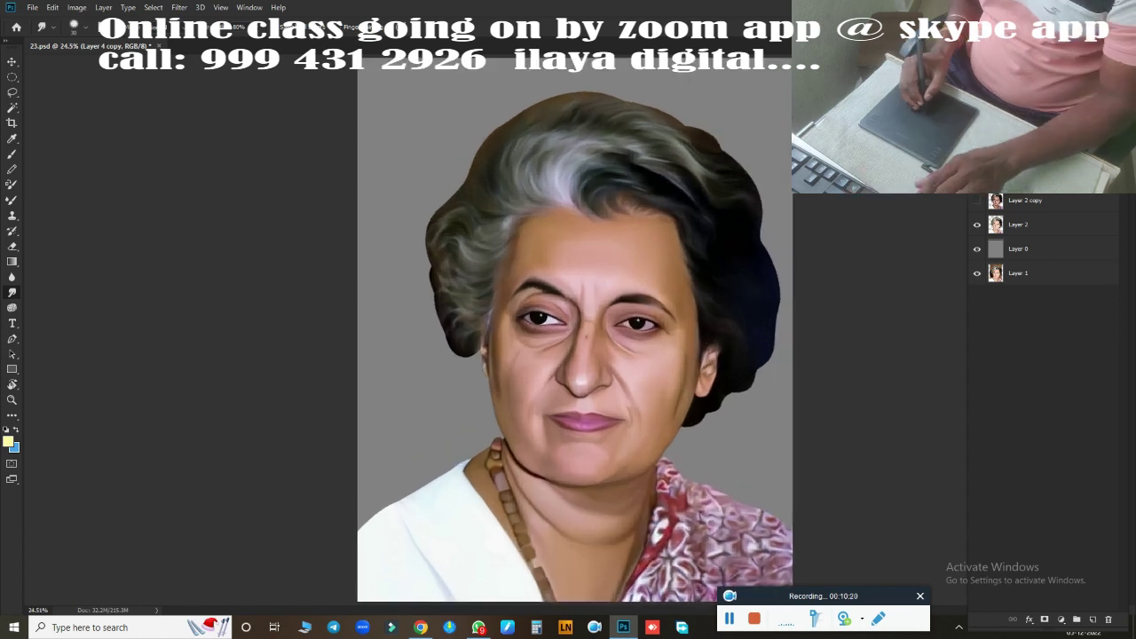
Compare the painting with the original photo, try a yellower skin hue, then undo it
key(ctrl+comma)
key(ctrl+comma)
key(ctrl+comma)
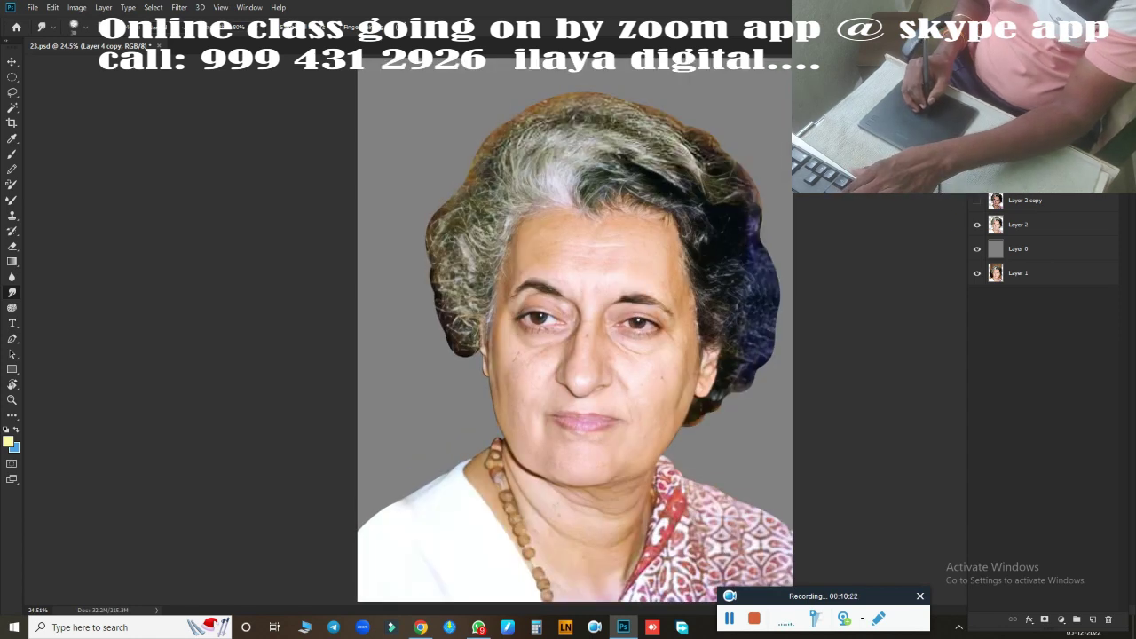
key(ctrl+comma)
key(ctrl+comma)
key(ctrl+comma)
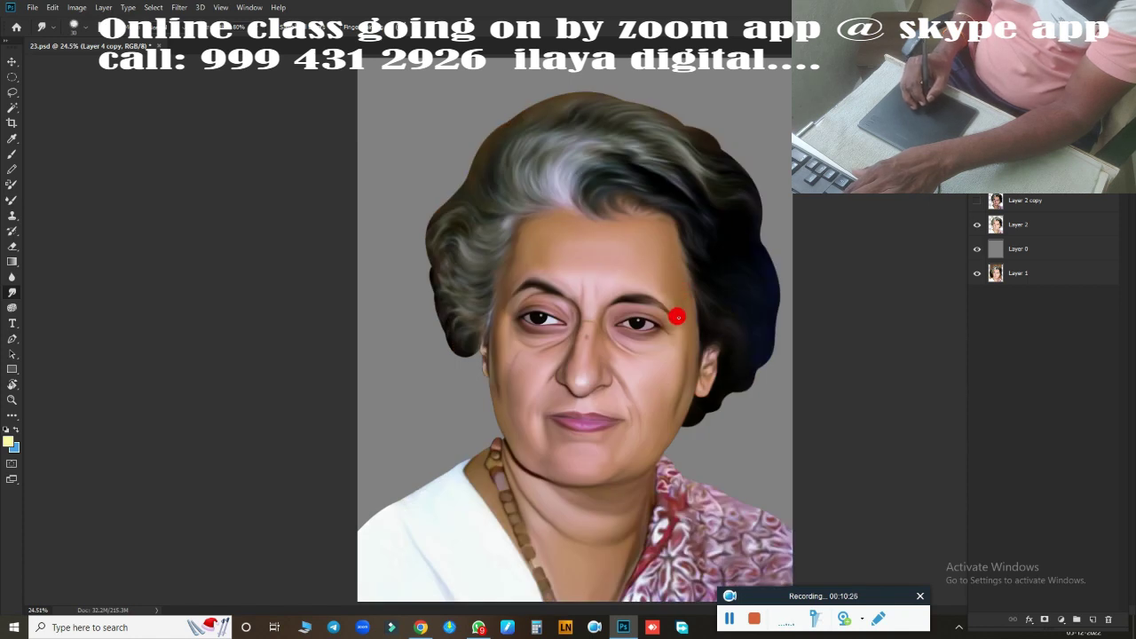
key(ctrl+u)
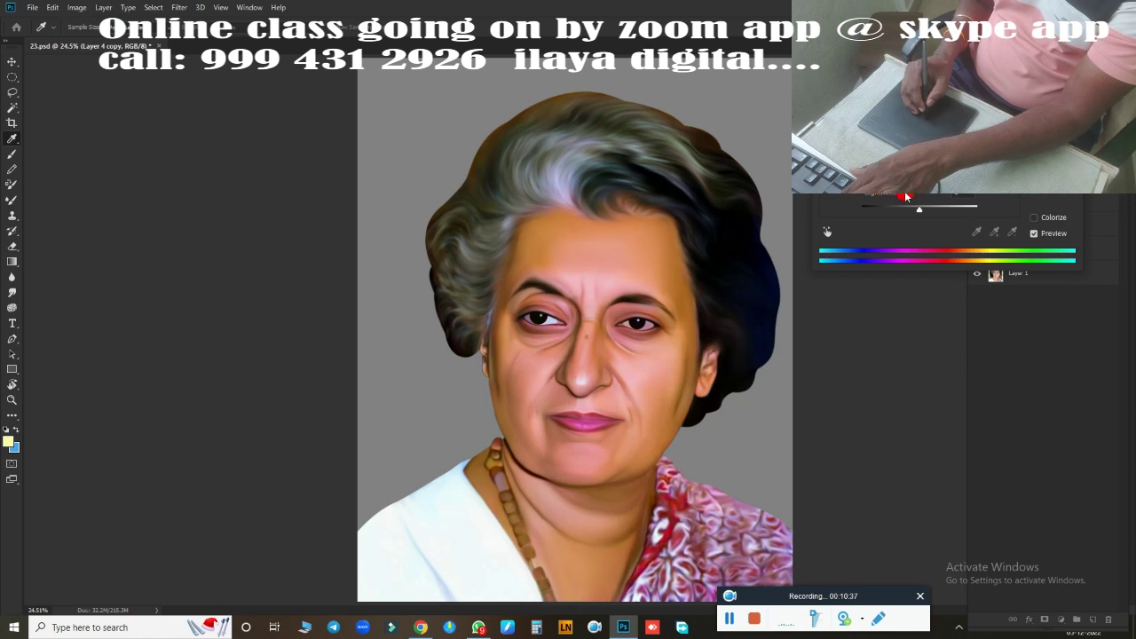
drag(914, 198, 871, 217)
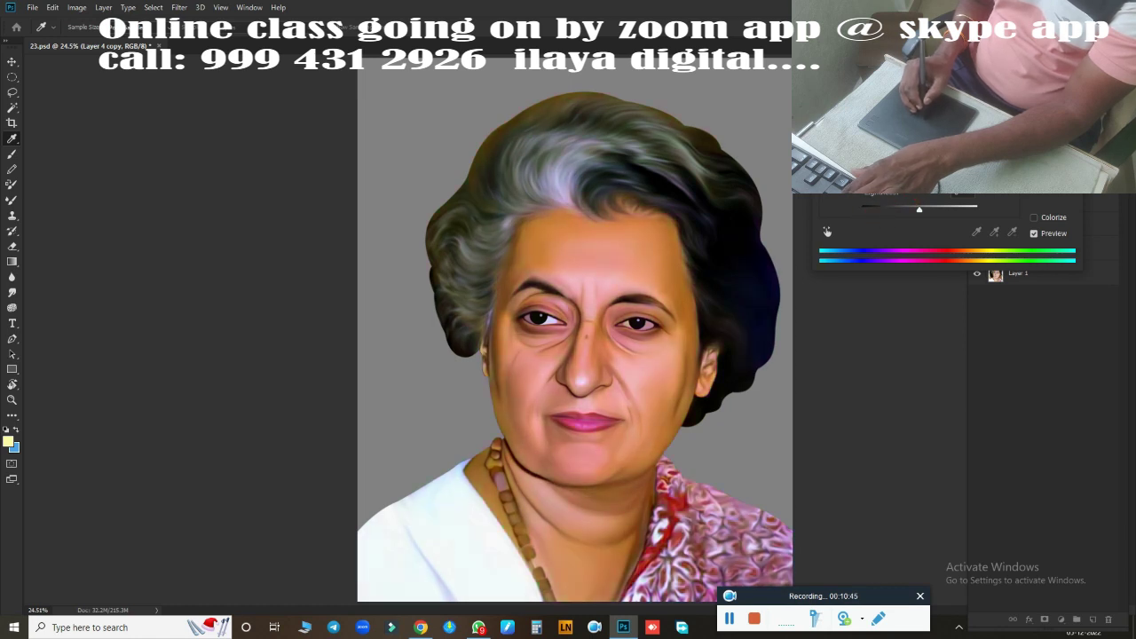
key(Return)
key(o)
click(569, 301)
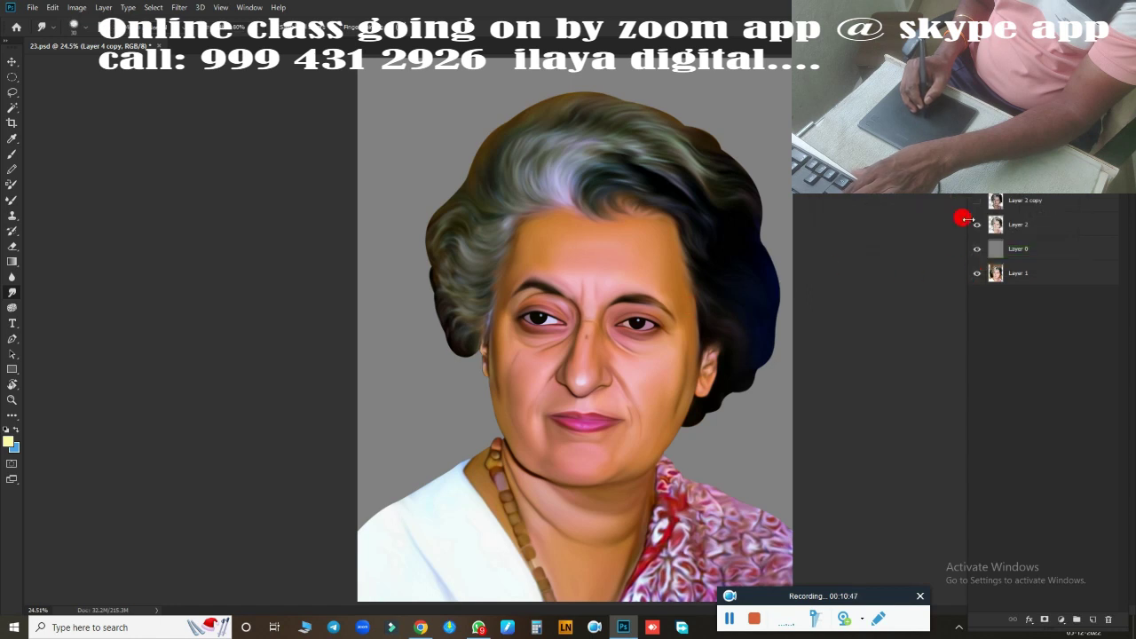
key(ctrl+z)
Select the portrait's Highlights with Color Range and bring up Color Balance
click(163, 8)
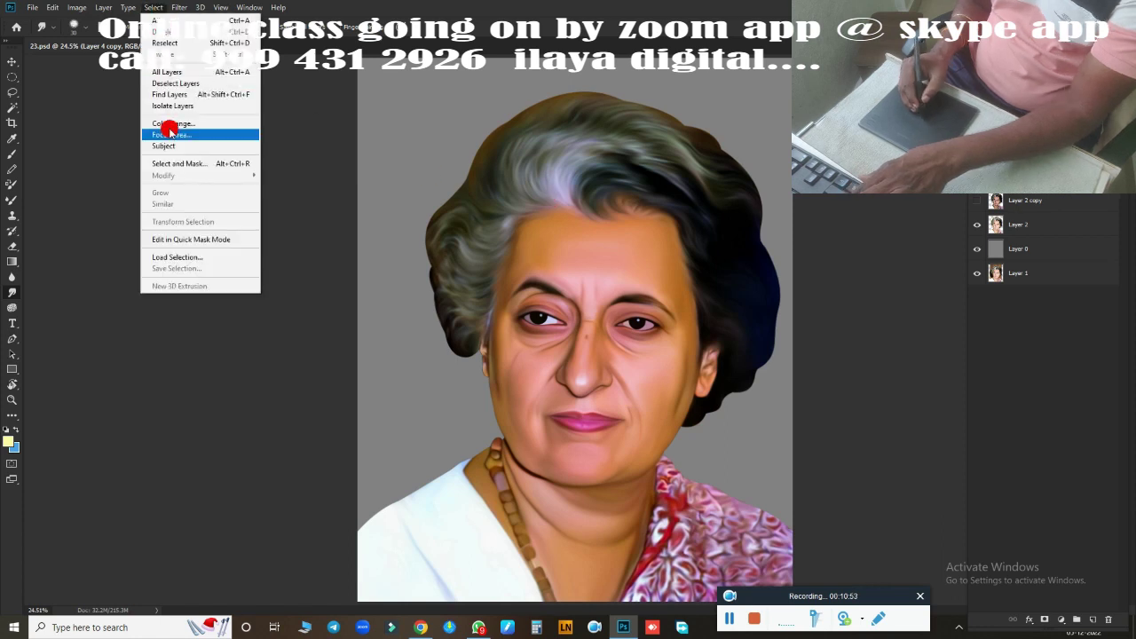
click(182, 129)
click(779, 77)
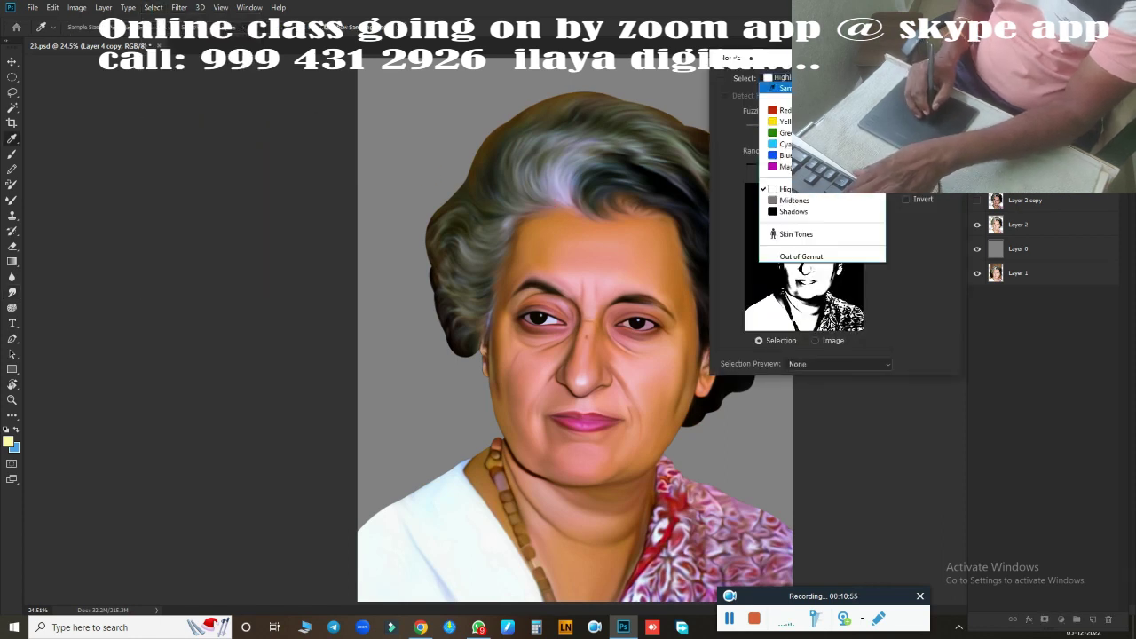
click(803, 260)
click(927, 78)
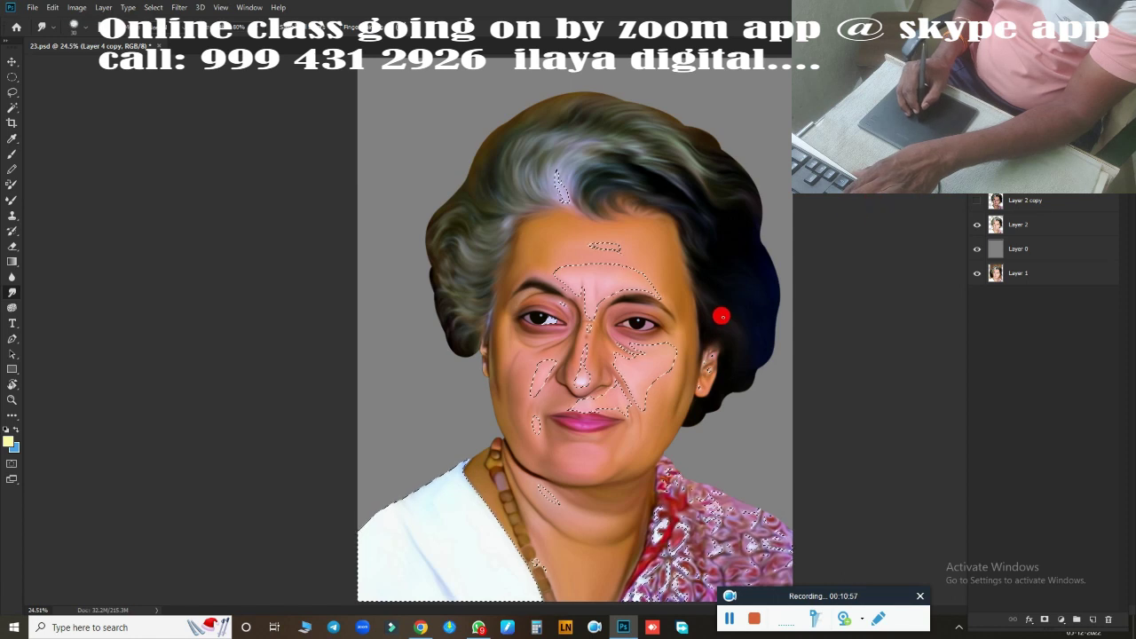
key(ctrl+b)
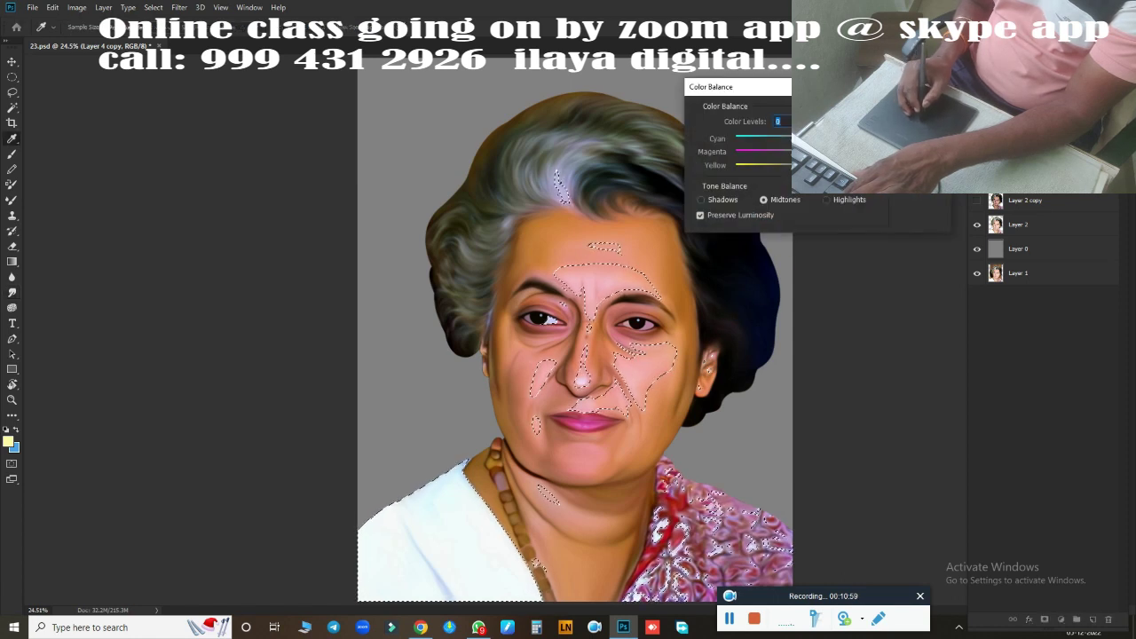
Reduce cyan in the selected face highlights, apply, and deselect
click(826, 199)
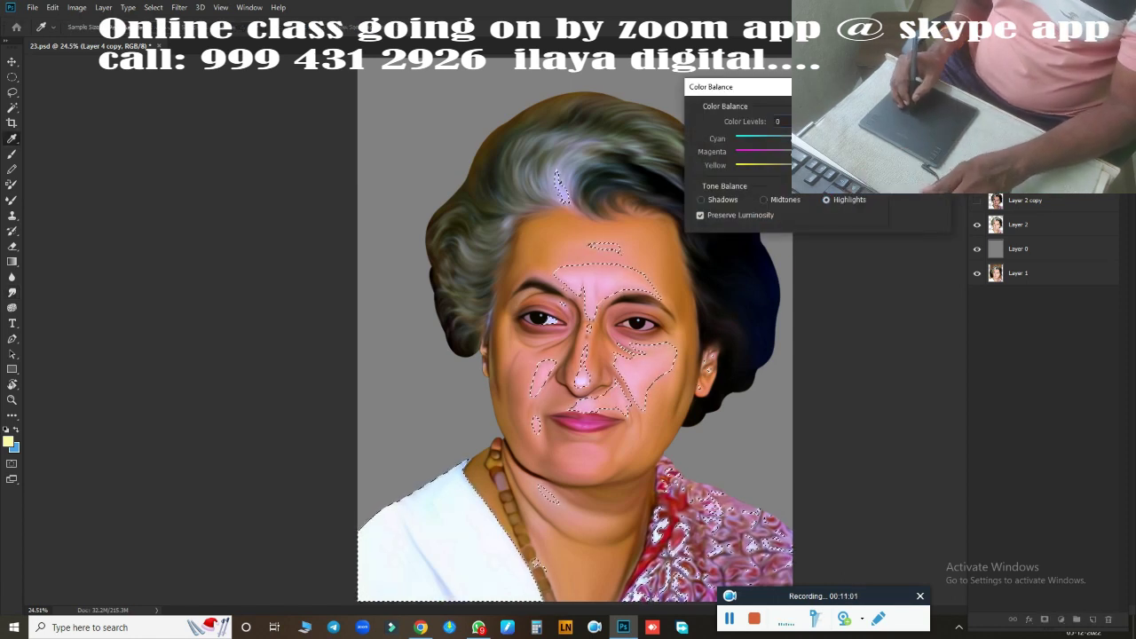
drag(789, 139, 781, 141)
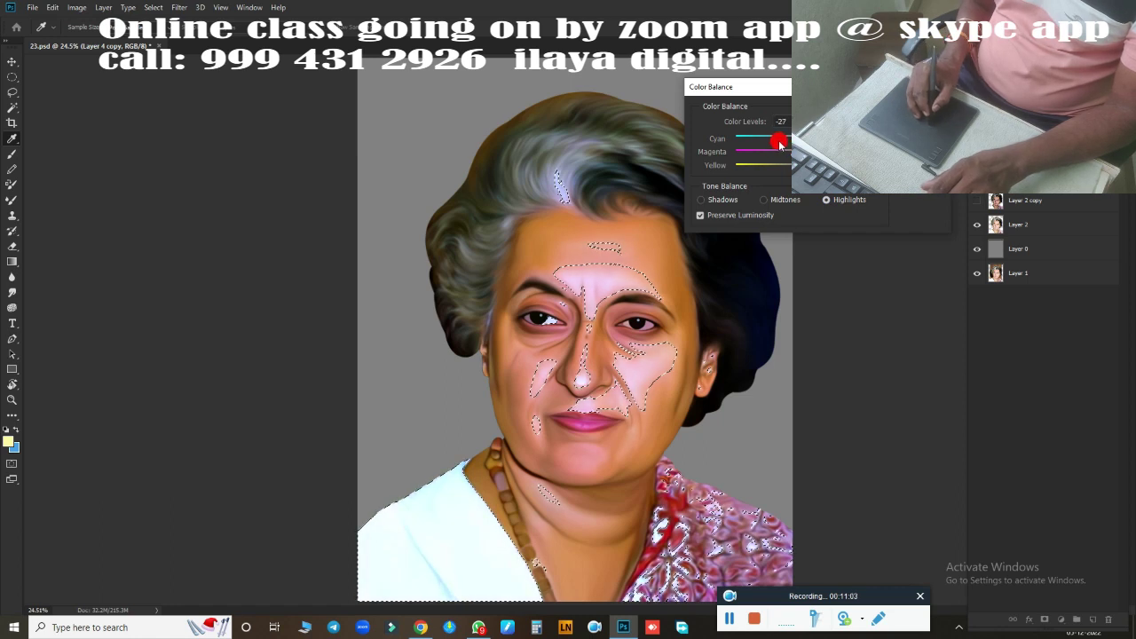
key(Return)
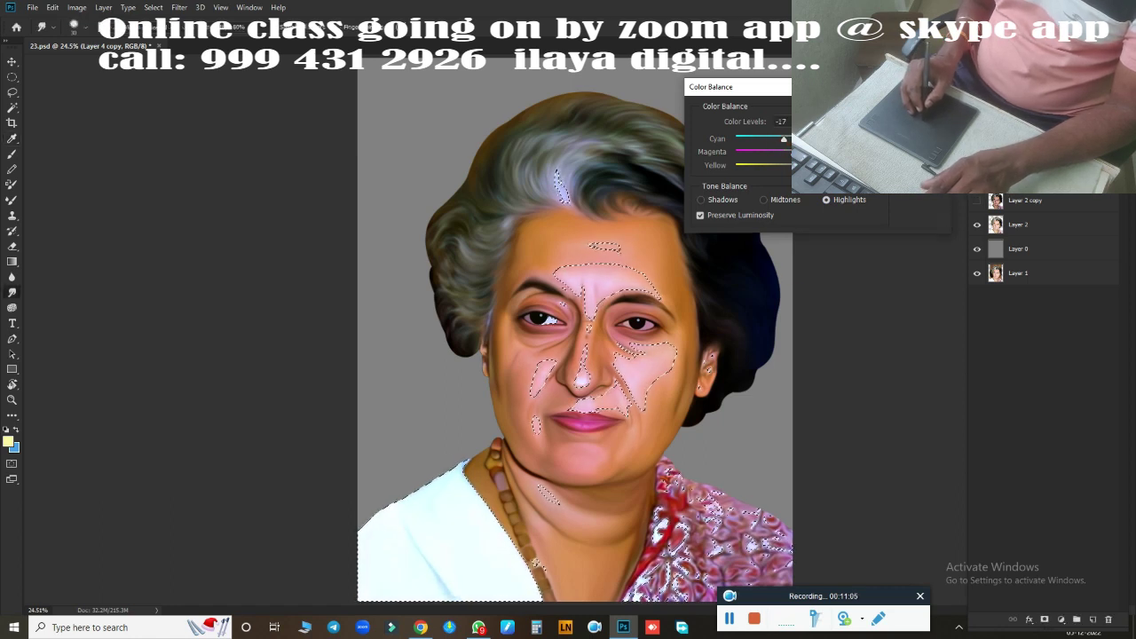
key(ctrl+d)
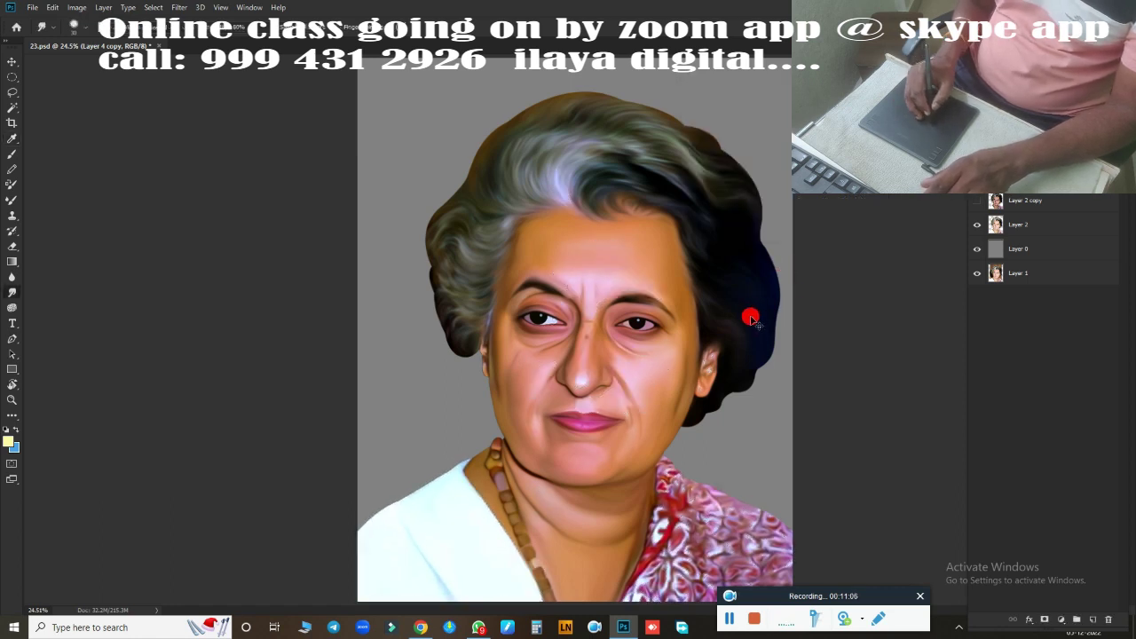
Rebalance the whole portrait's shadows, midtones and highlight cyan in Color Balance
key(ctrl+b)
click(726, 200)
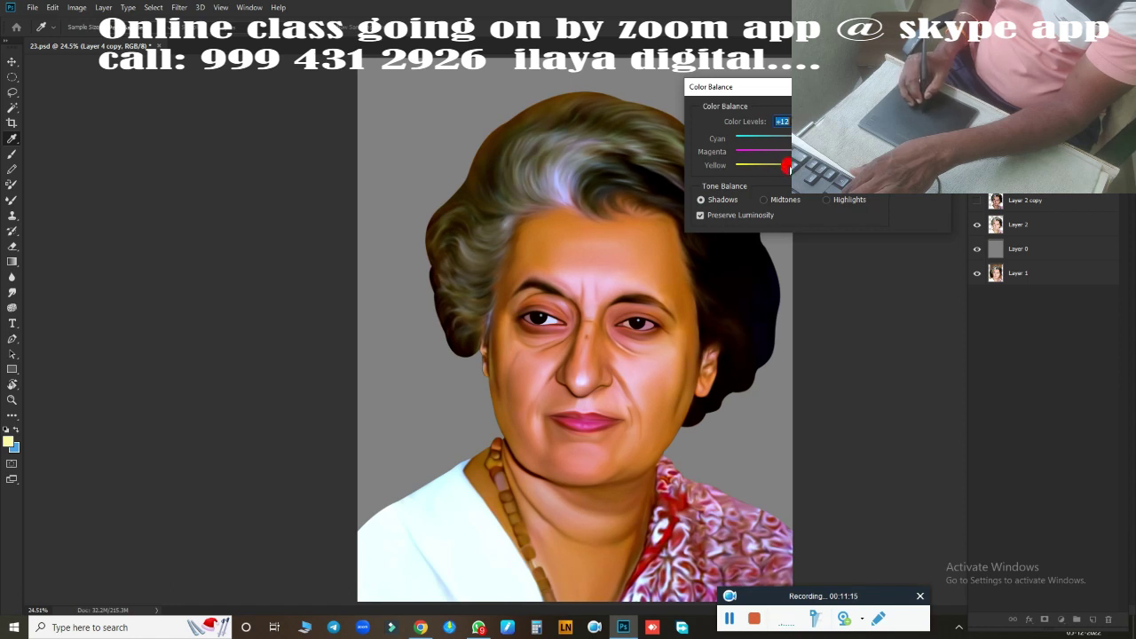
click(804, 202)
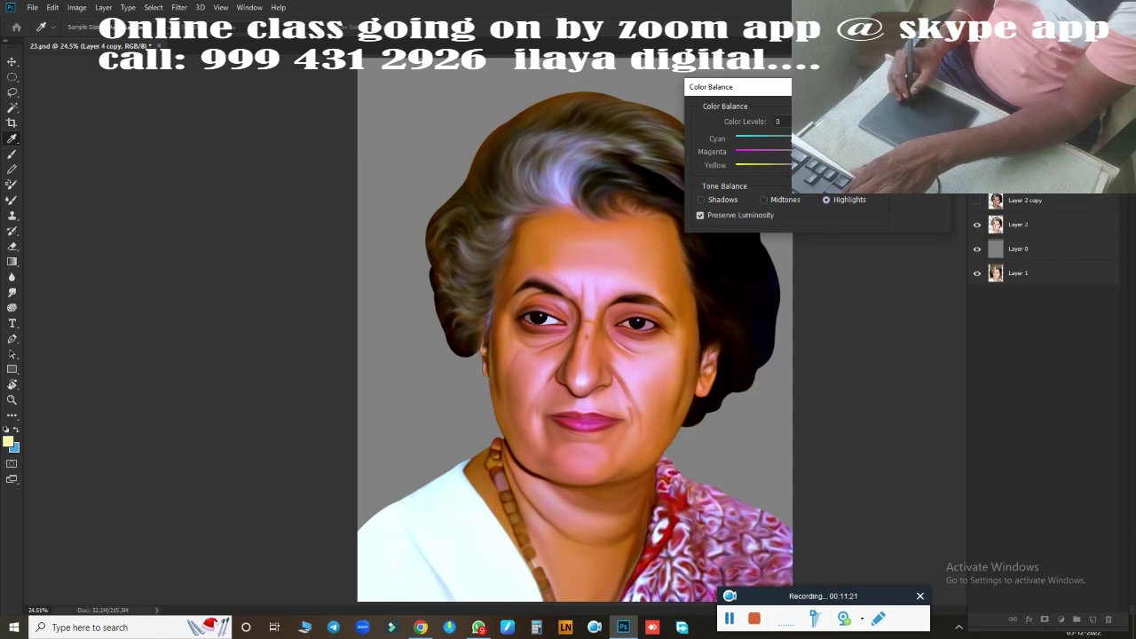
click(786, 139)
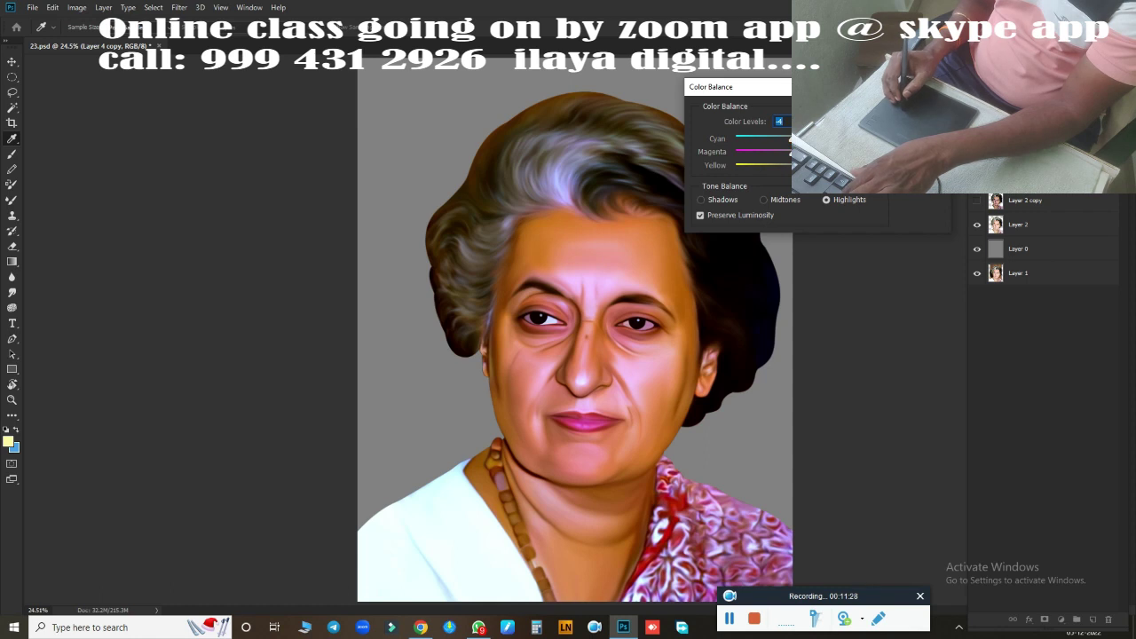
key(Return)
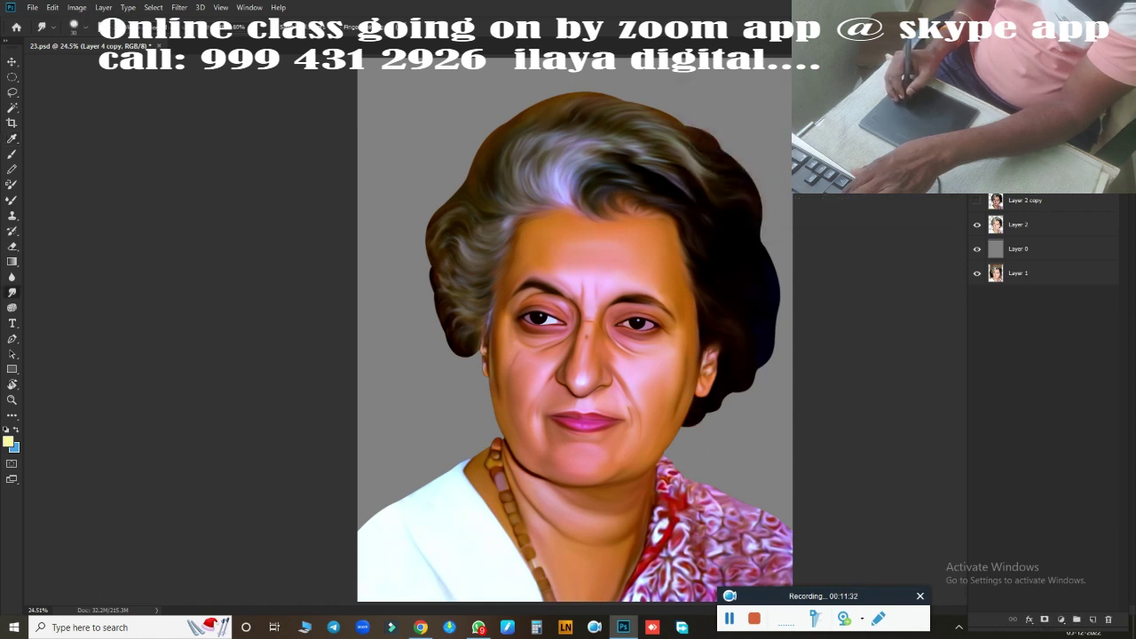
scroll(737, 316, up, 2)
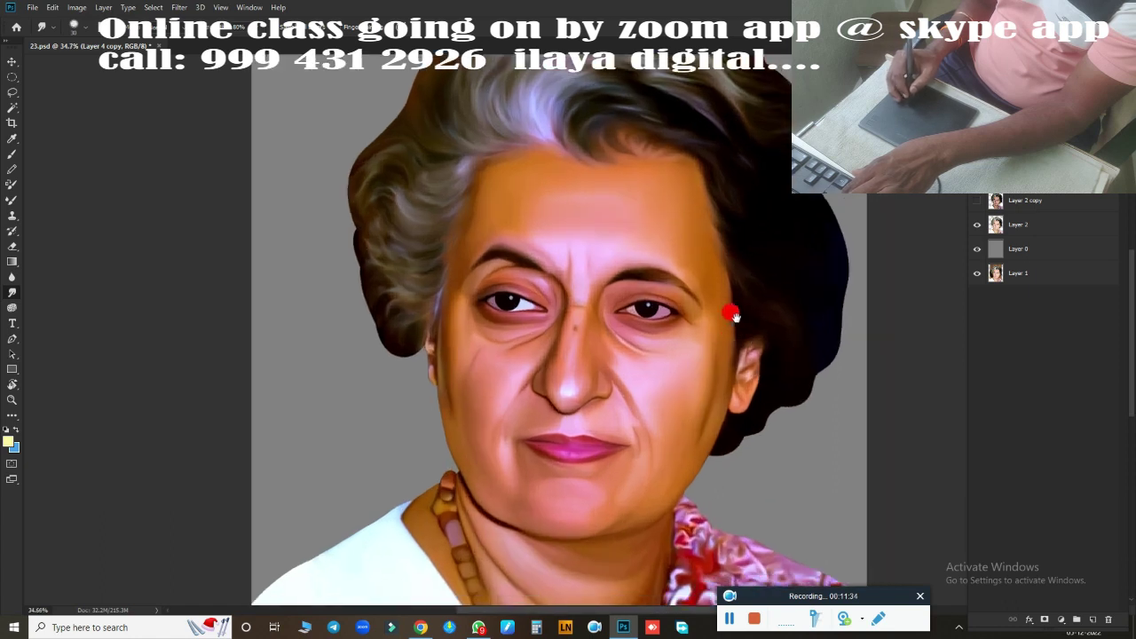
scroll(732, 315, down, 1)
scroll(690, 274, down, 2)
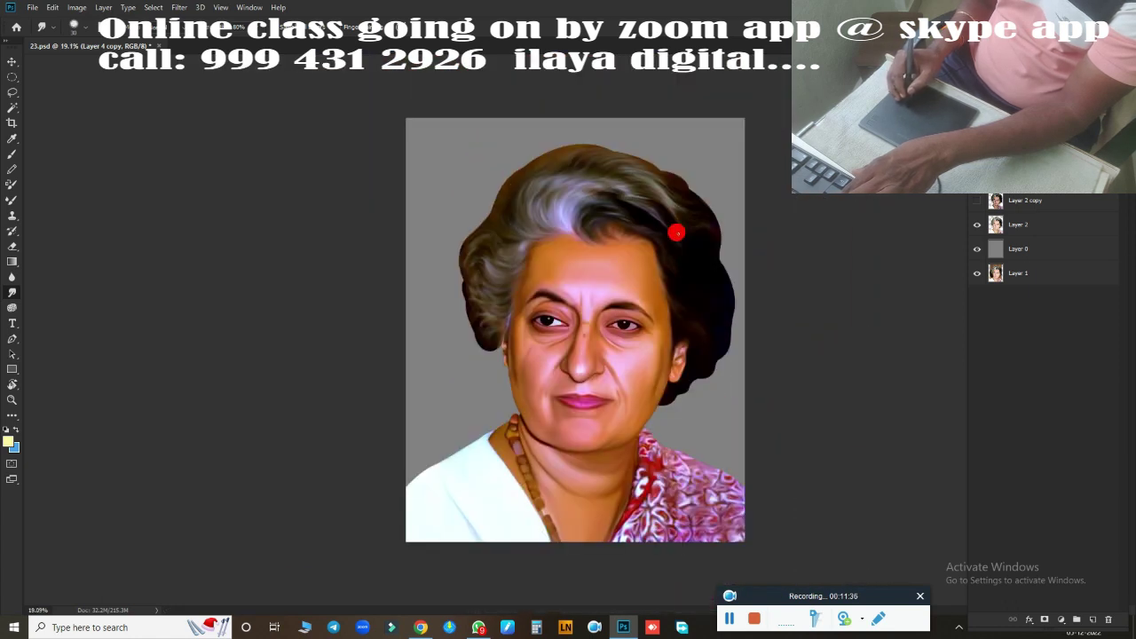
Try a Brightness/Contrast boost on the portrait, then undo it
key(alt+i)
key(a)
key(c)
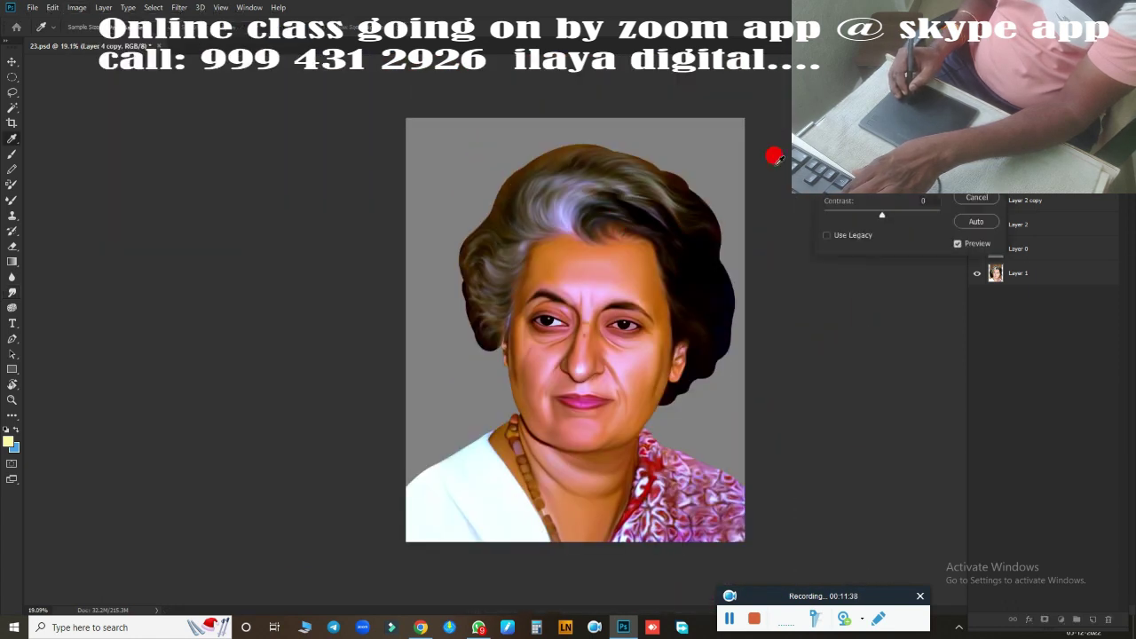
drag(881, 188, 896, 195)
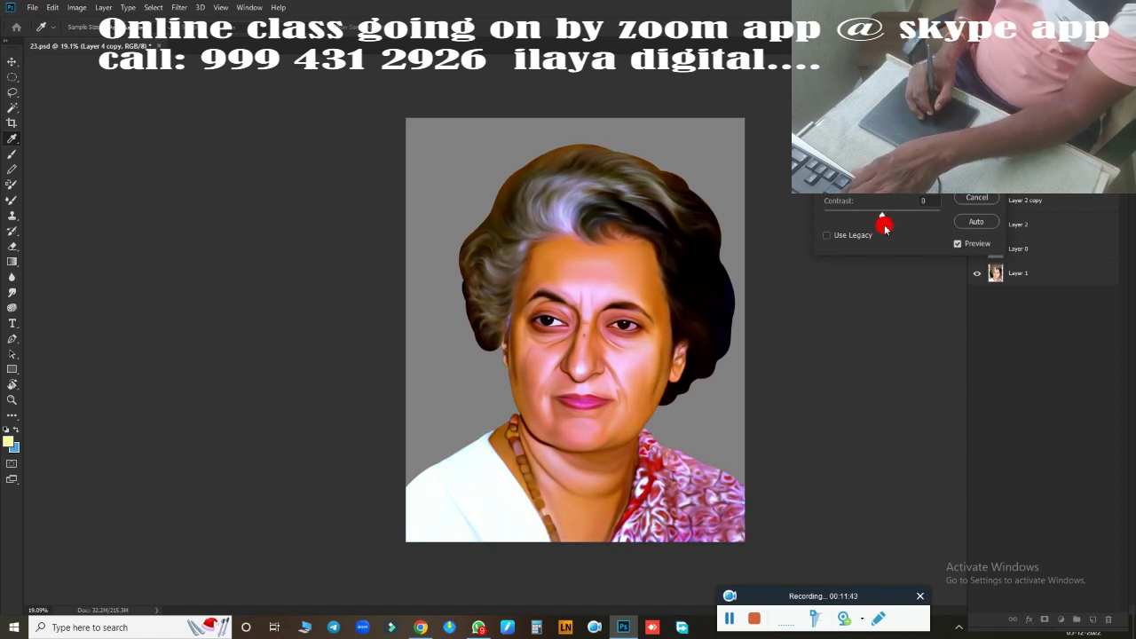
key(Return)
key(ctrl+z)
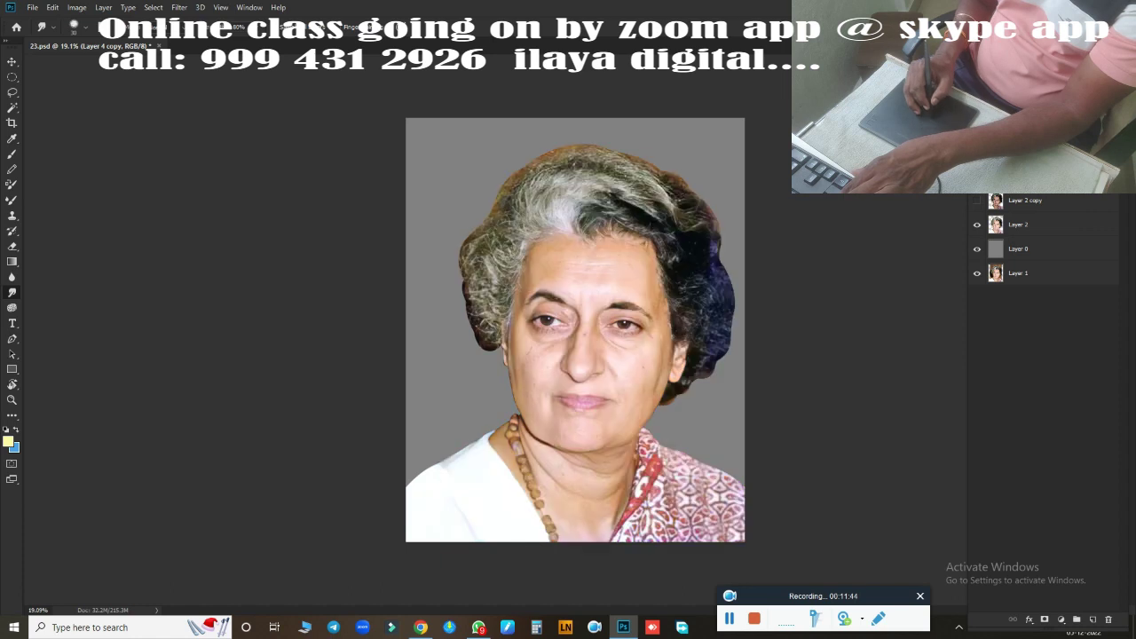
key(ctrl+z)
Copy the portrait to a new layer and set Curves white point 255 and Blue 11/224
key(ctrl+j)
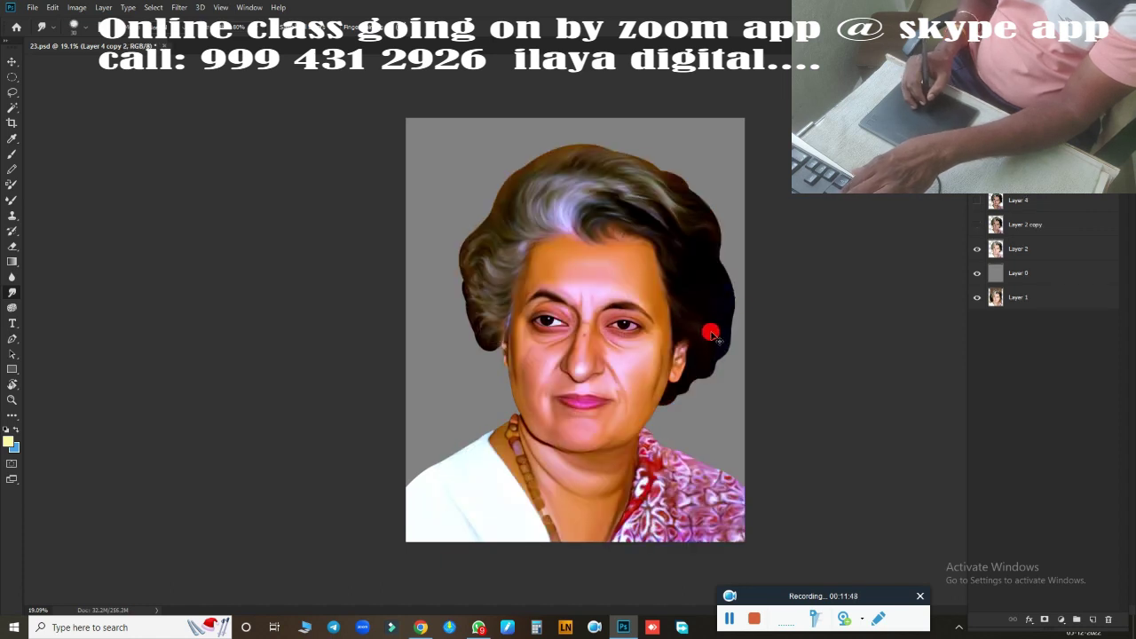
key(ctrl+m)
drag(782, 268, 785, 272)
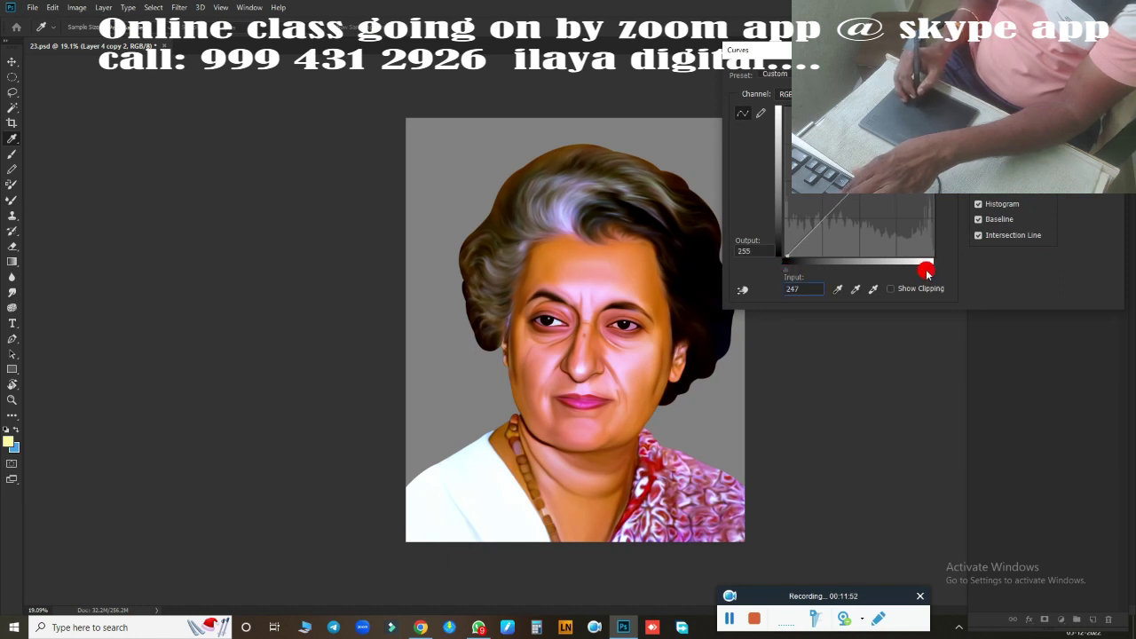
drag(926, 273, 935, 274)
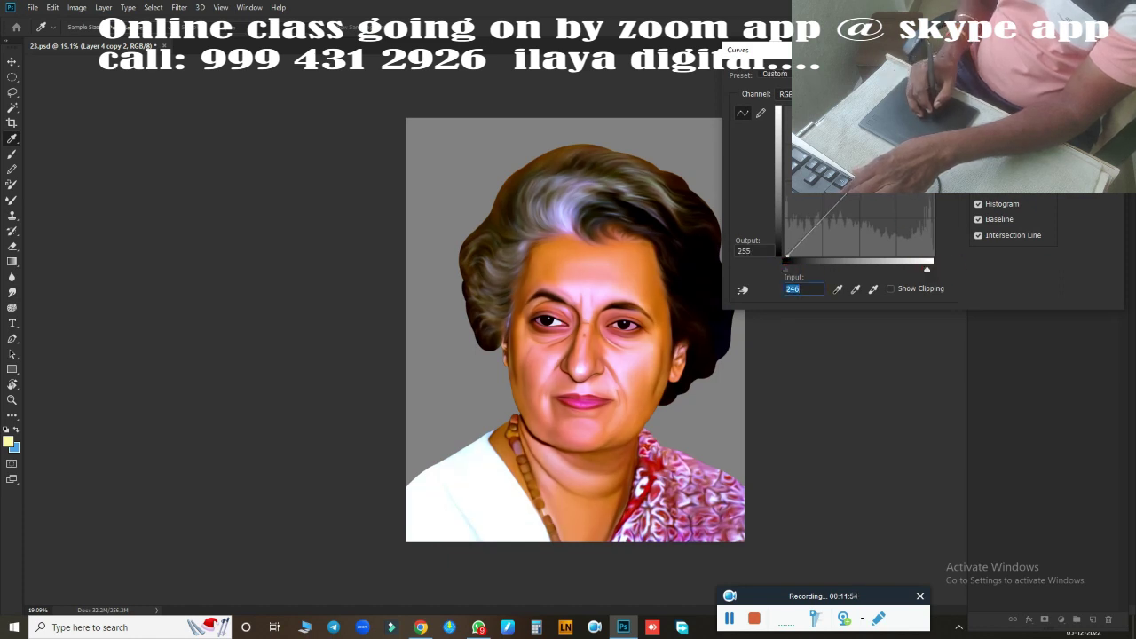
key(alt+5)
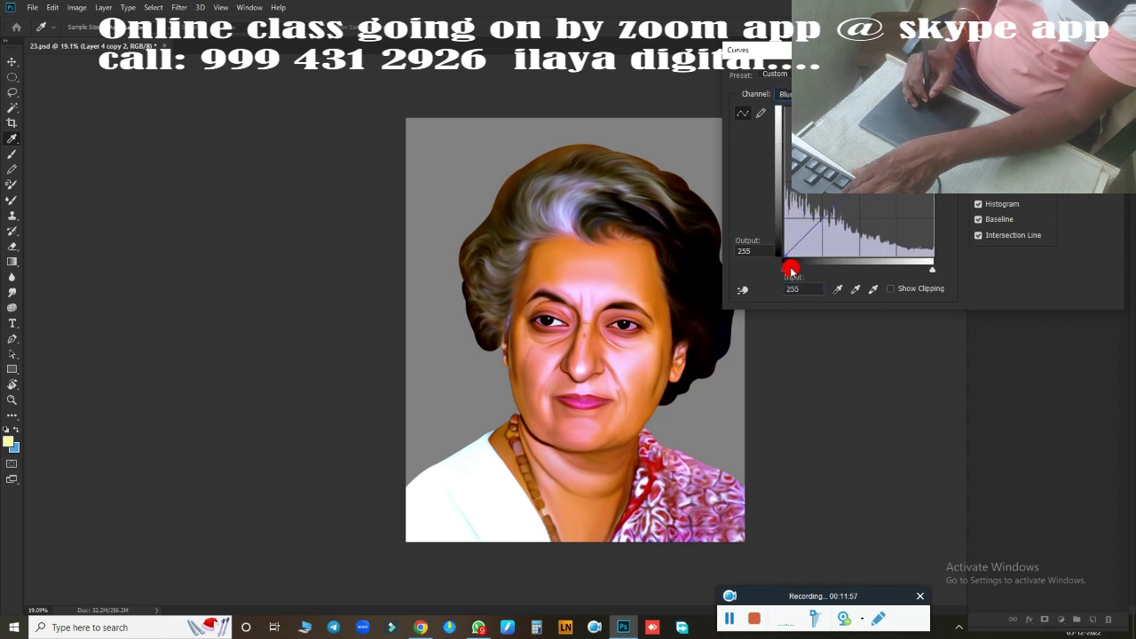
drag(789, 270, 800, 274)
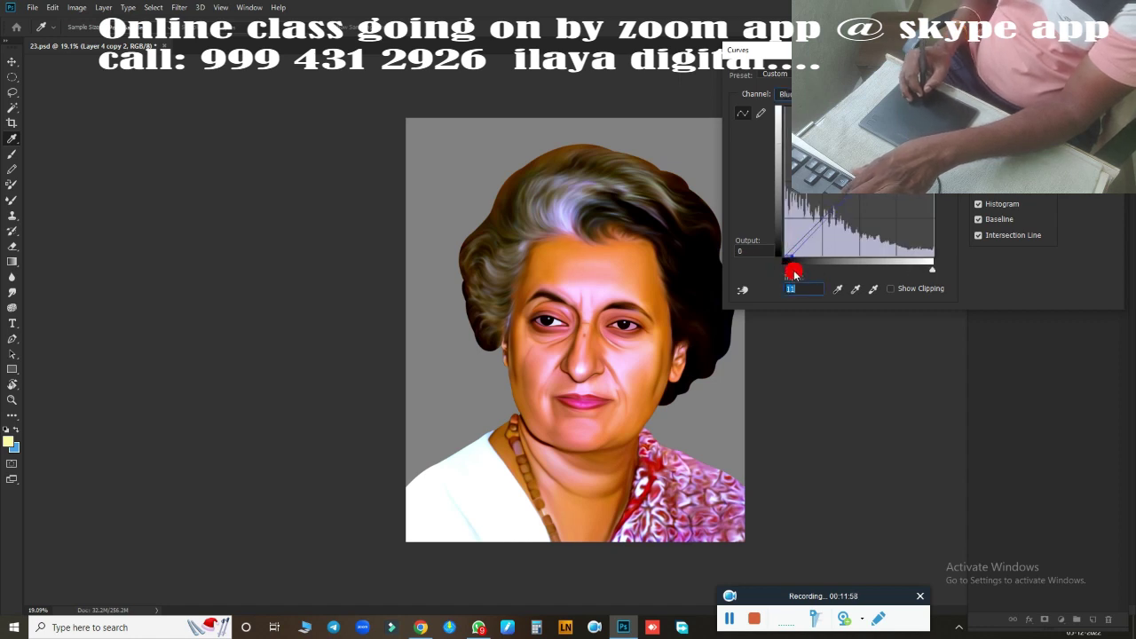
drag(928, 271, 920, 275)
Set the Green curve to 17/229, apply the Curves, and save the document
click(785, 93)
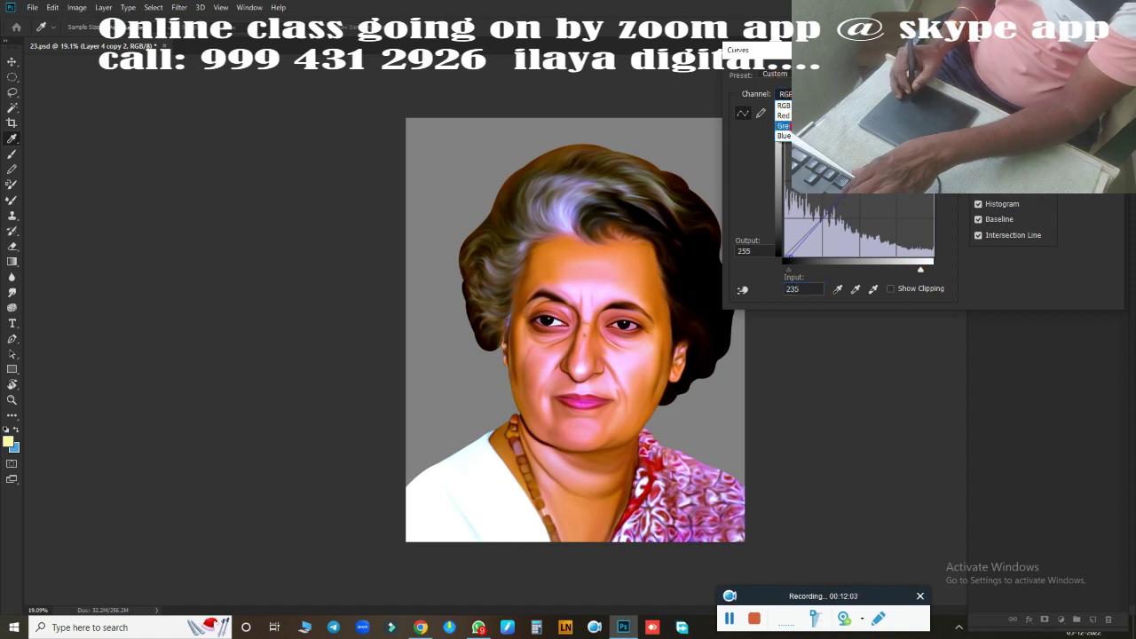
click(785, 124)
drag(785, 271, 790, 270)
drag(929, 273, 922, 273)
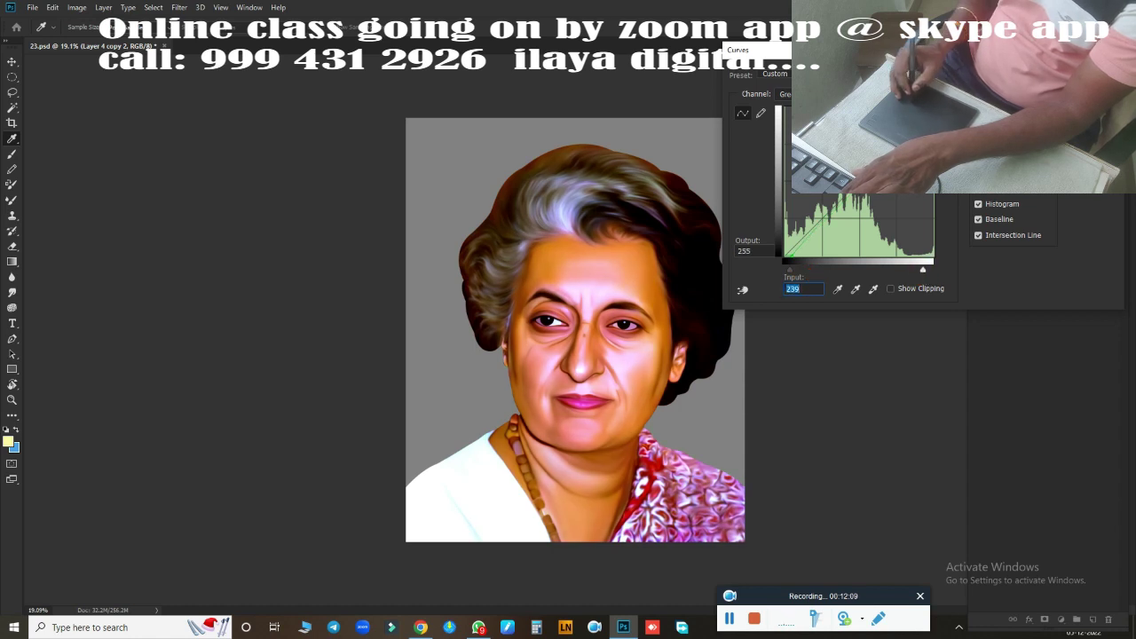
key(Return)
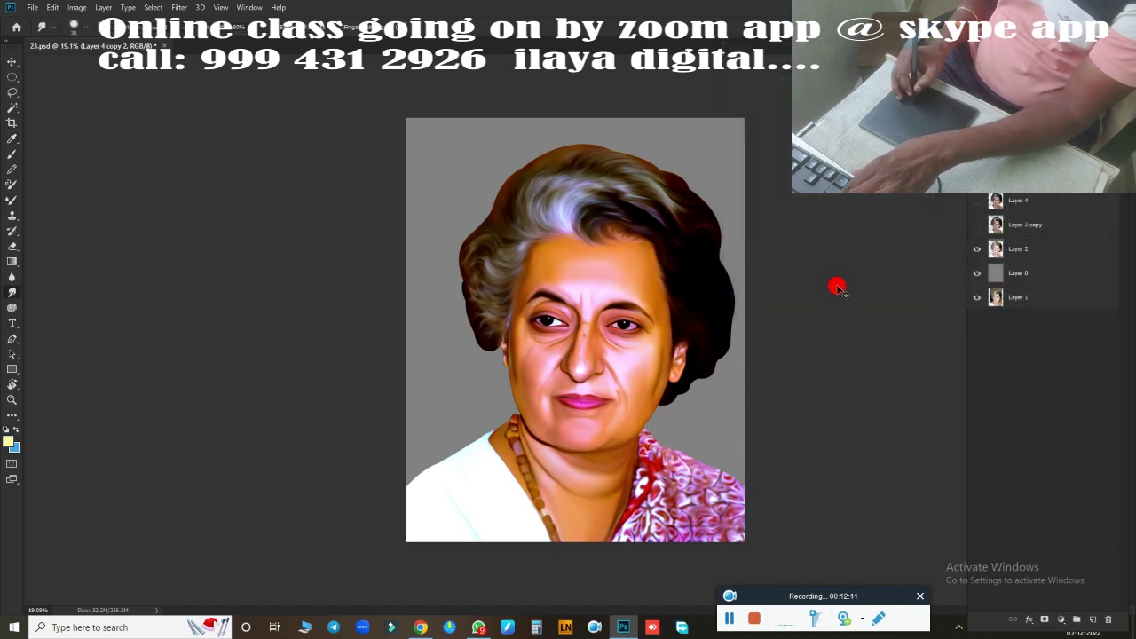
key(ctrl+s)
Open the Digital Painting Background (12) image from the backround folder
click(3, 4)
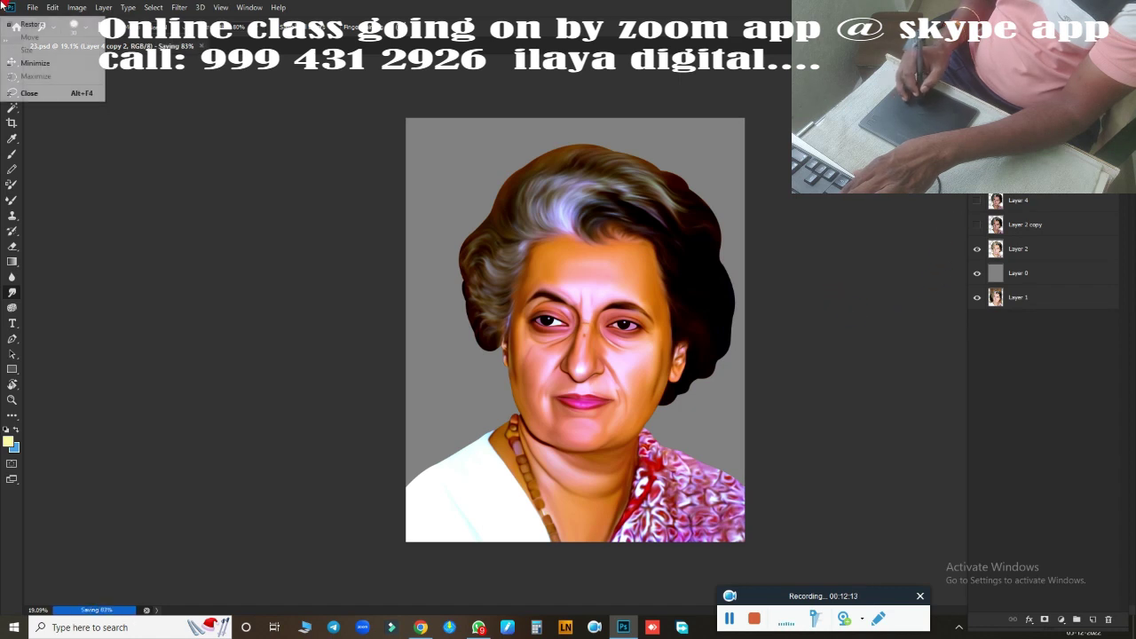
click(153, 204)
click(32, 7)
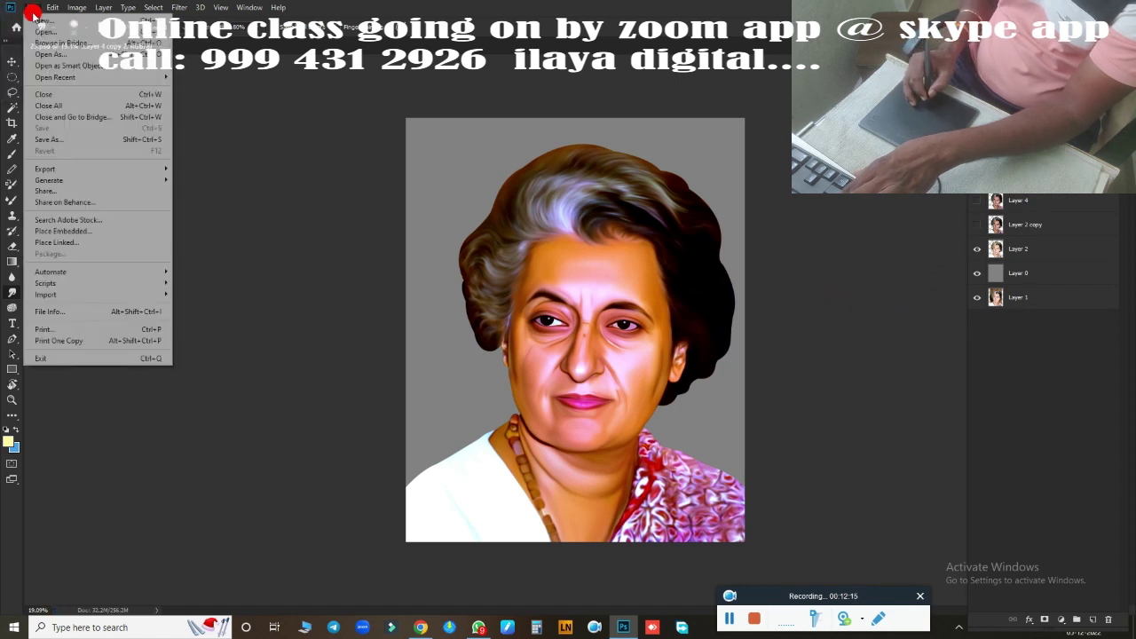
click(45, 36)
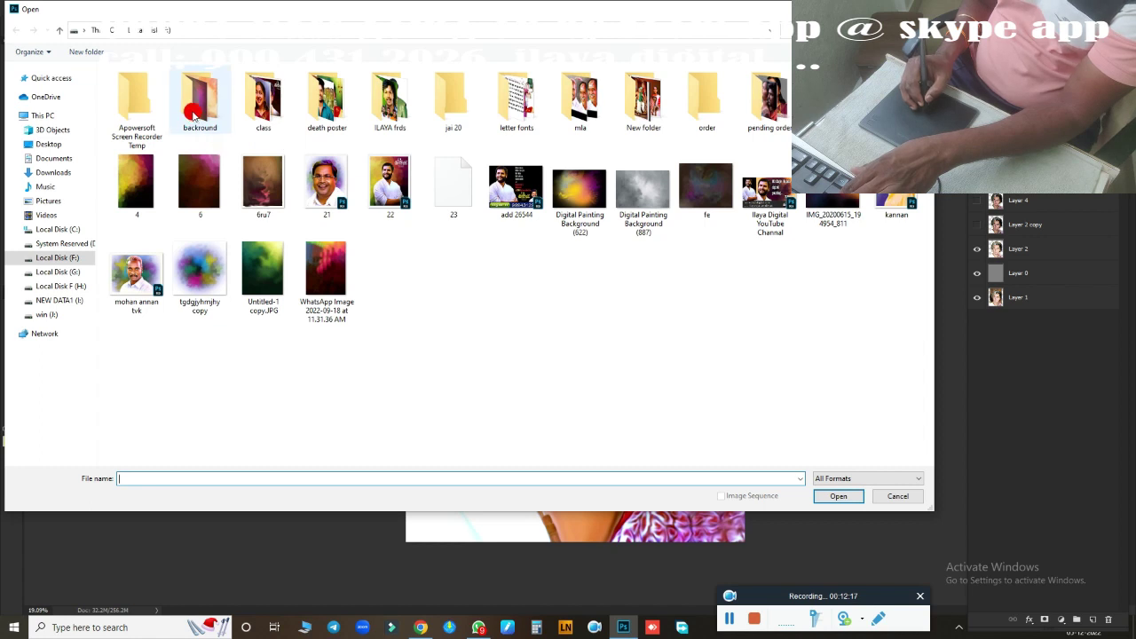
double_click(196, 110)
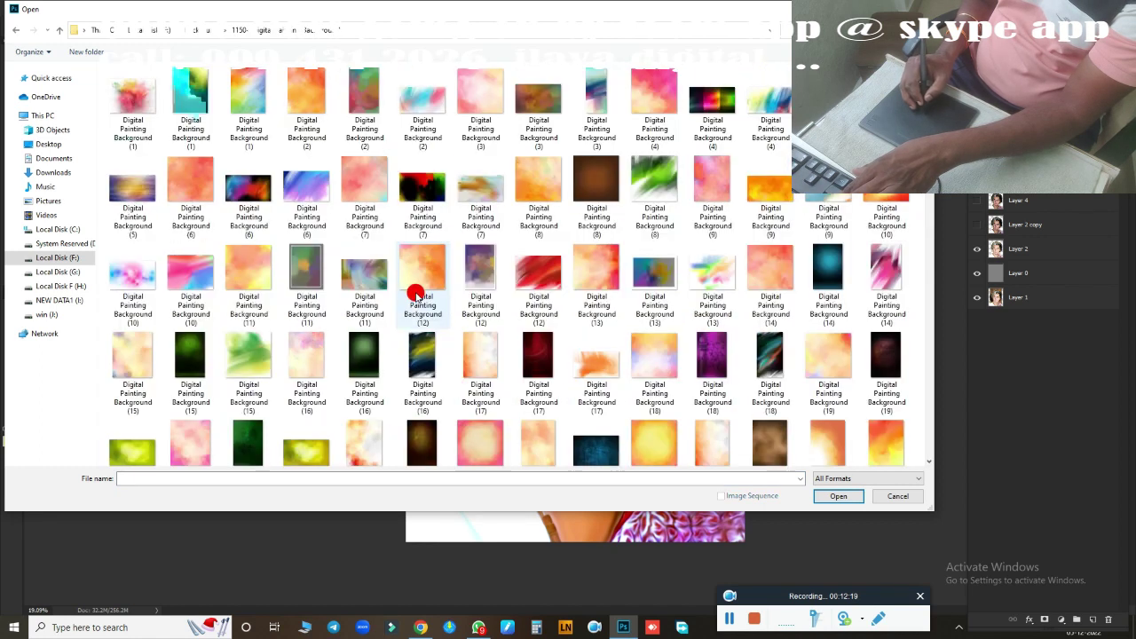
click(480, 280)
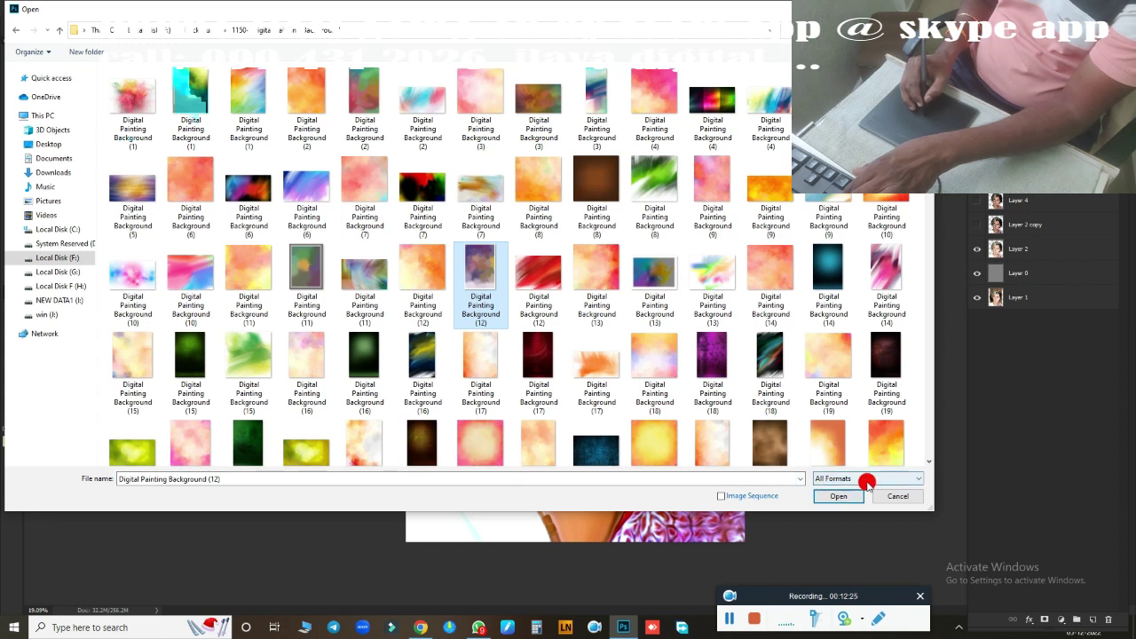
click(831, 495)
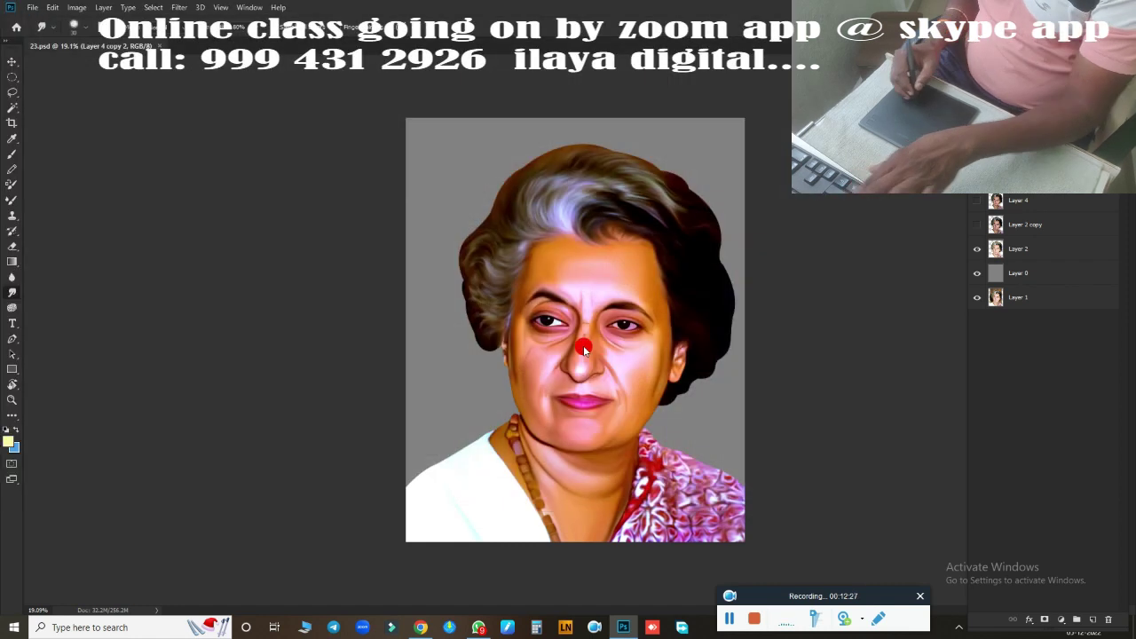
Move the background into the portrait document and stretch it to cover the grey strip
key(v)
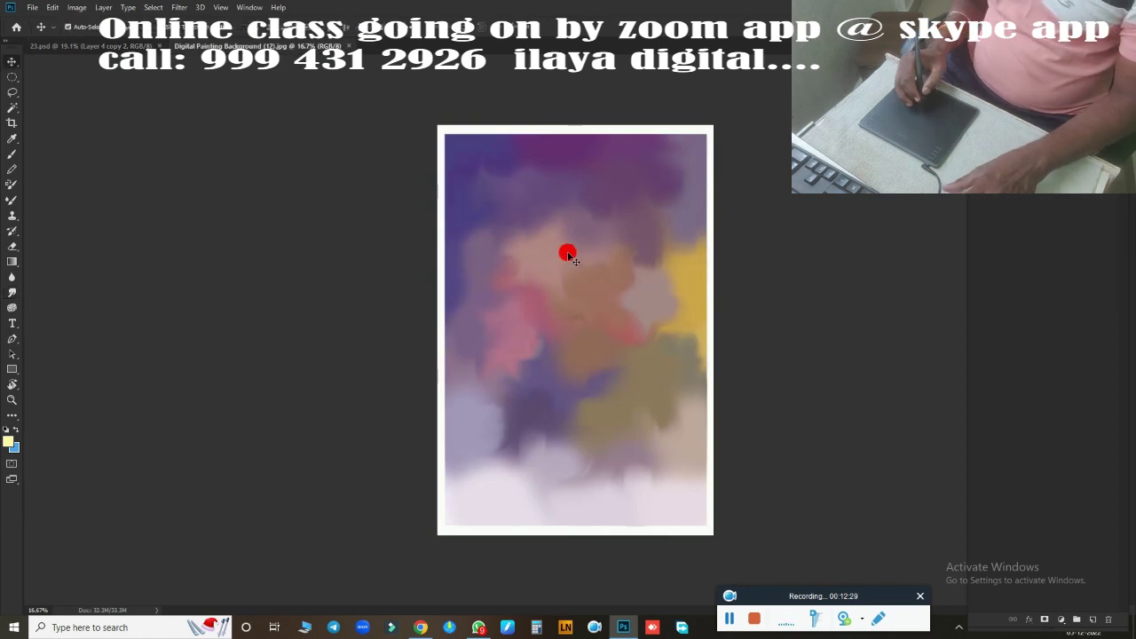
mouse_move(568, 251)
mouse_down()
mouse_move(133, 55)
mouse_move(525, 297)
mouse_move(581, 354)
mouse_up()
drag(555, 353, 552, 337)
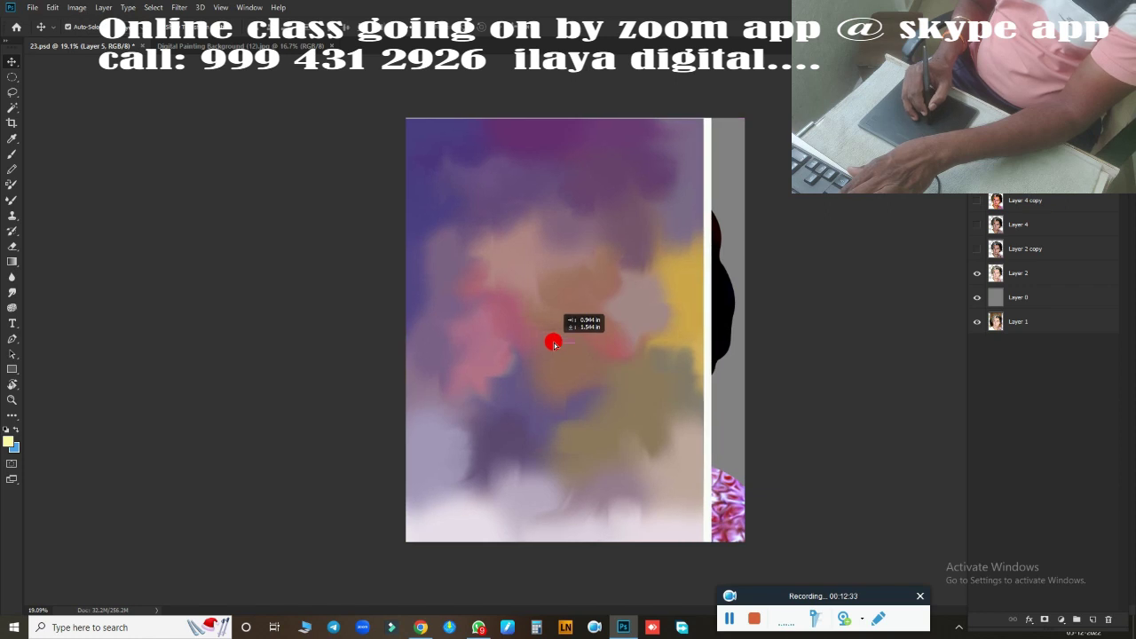
key(ctrl+t)
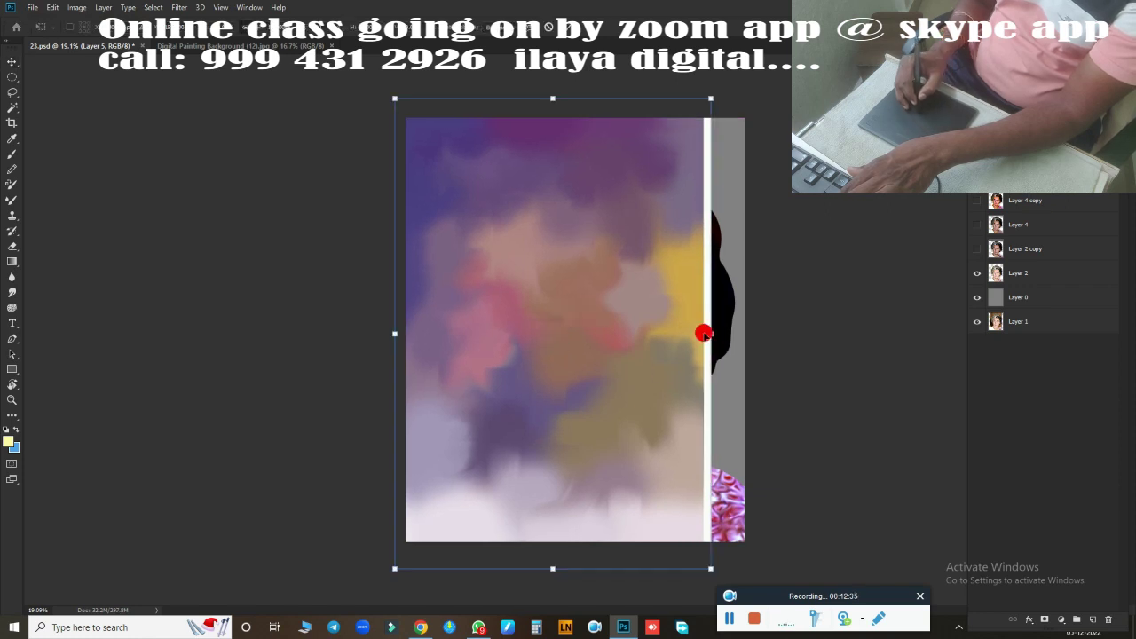
drag(713, 327, 761, 331)
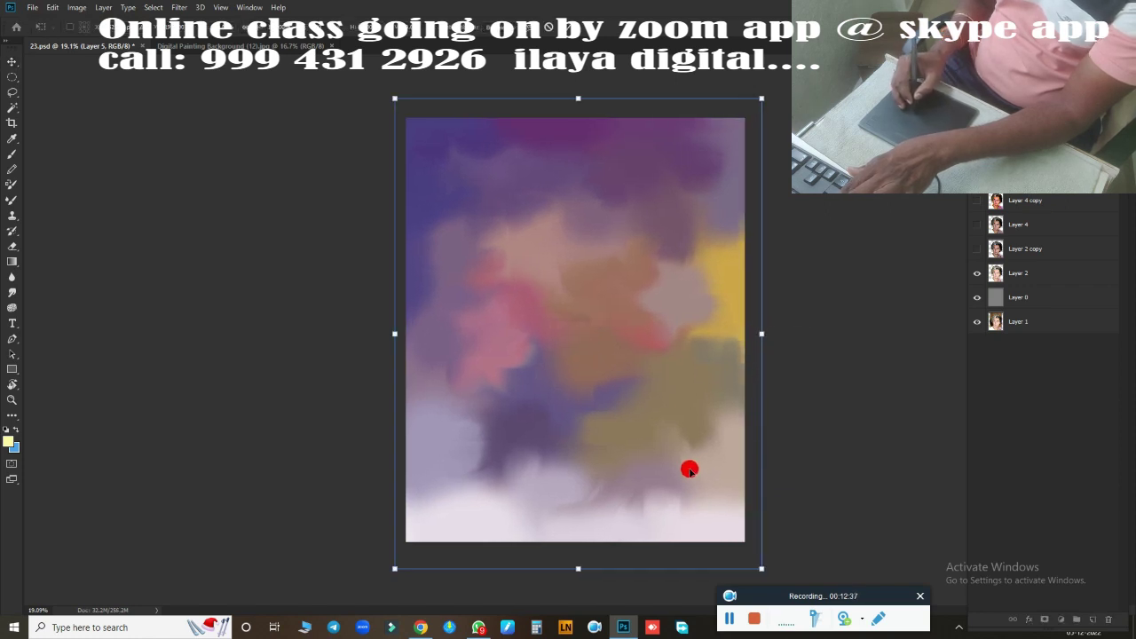
key(Return)
Place the background layer directly behind the portrait and delete Layer 0
key(ctrl+bracketleft)
key(ctrl+bracketleft)
key(ctrl+bracketleft)
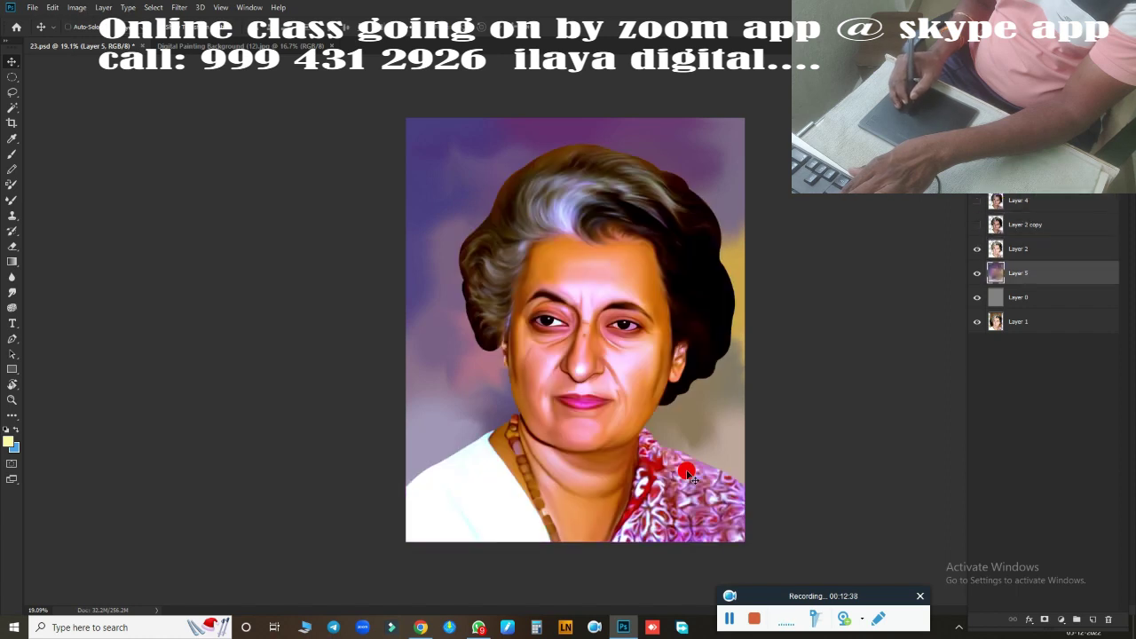
key(ctrl+bracketleft)
key(ctrl+bracketleft)
key(ctrl+bracketright)
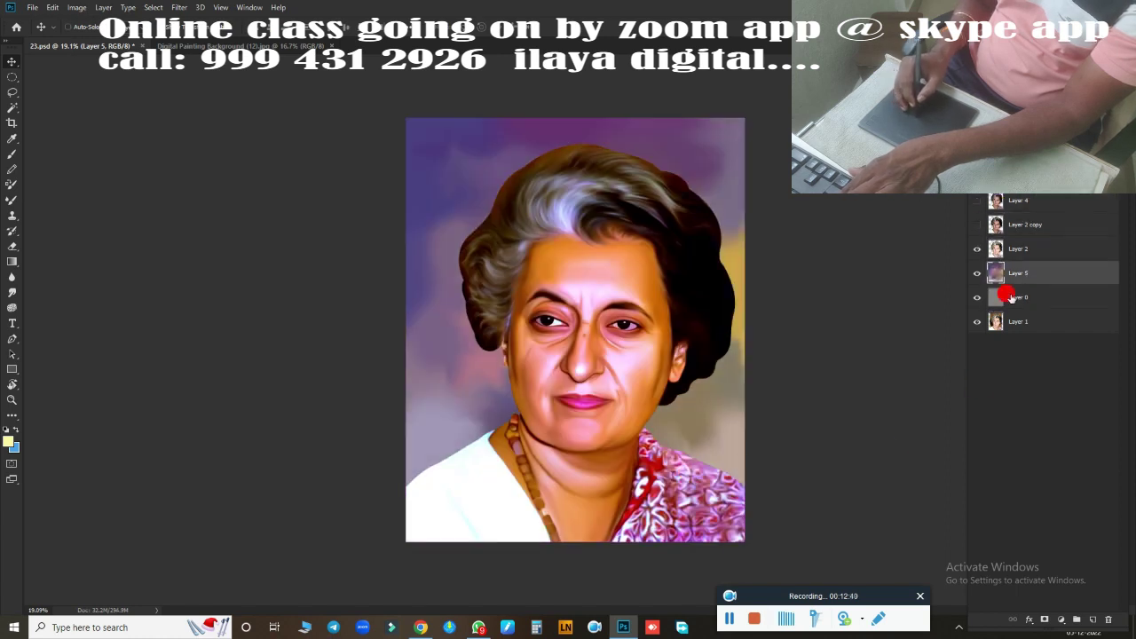
click(1008, 296)
key(Delete)
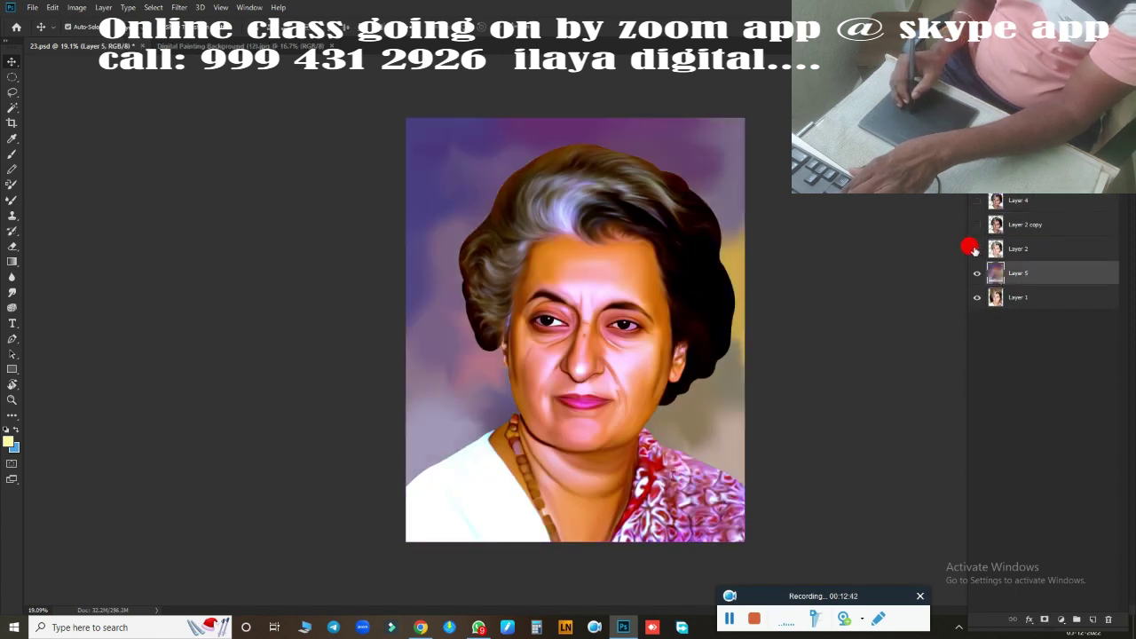
Shift Layer 5's hue toward green-teal and lower its lightness in Hue/Saturation
key(ctrl+u)
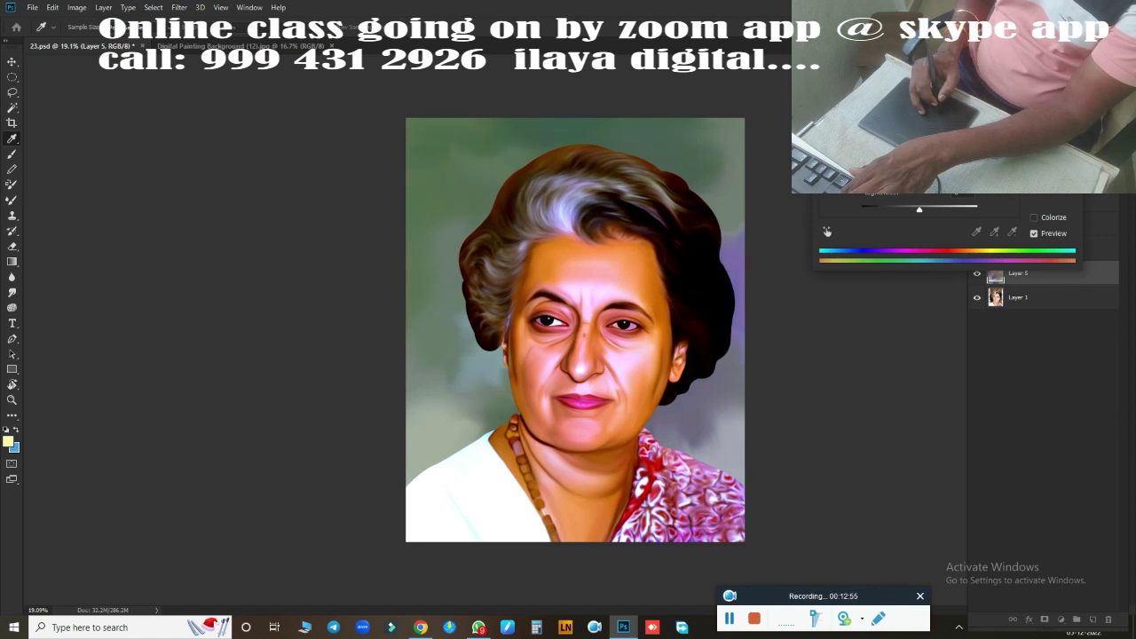
drag(958, 142, 887, 142)
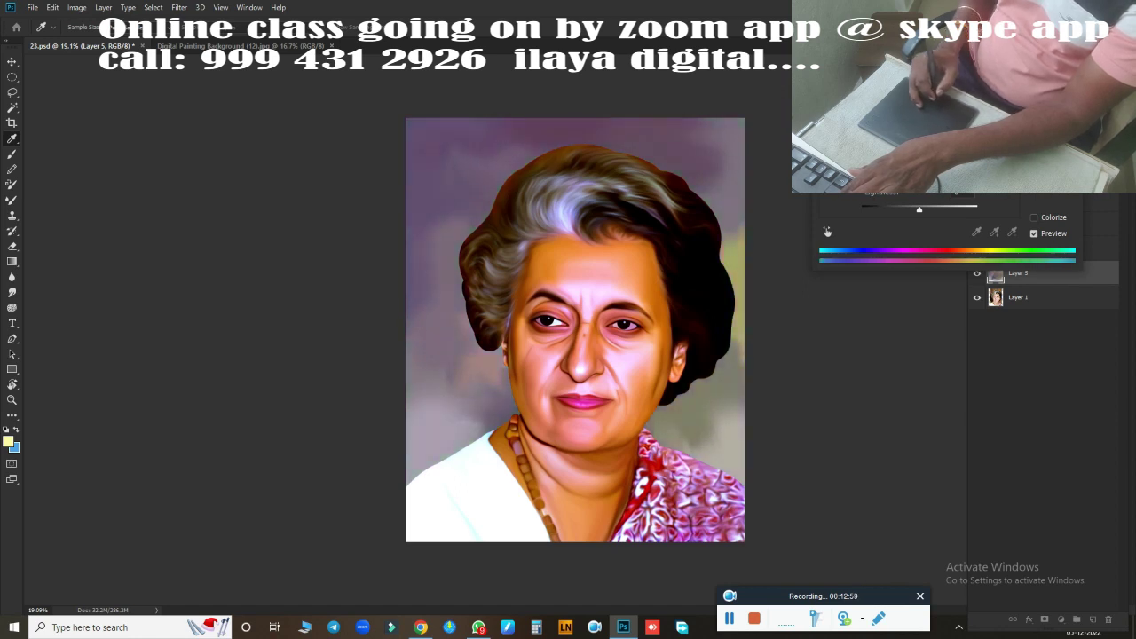
drag(887, 142, 878, 142)
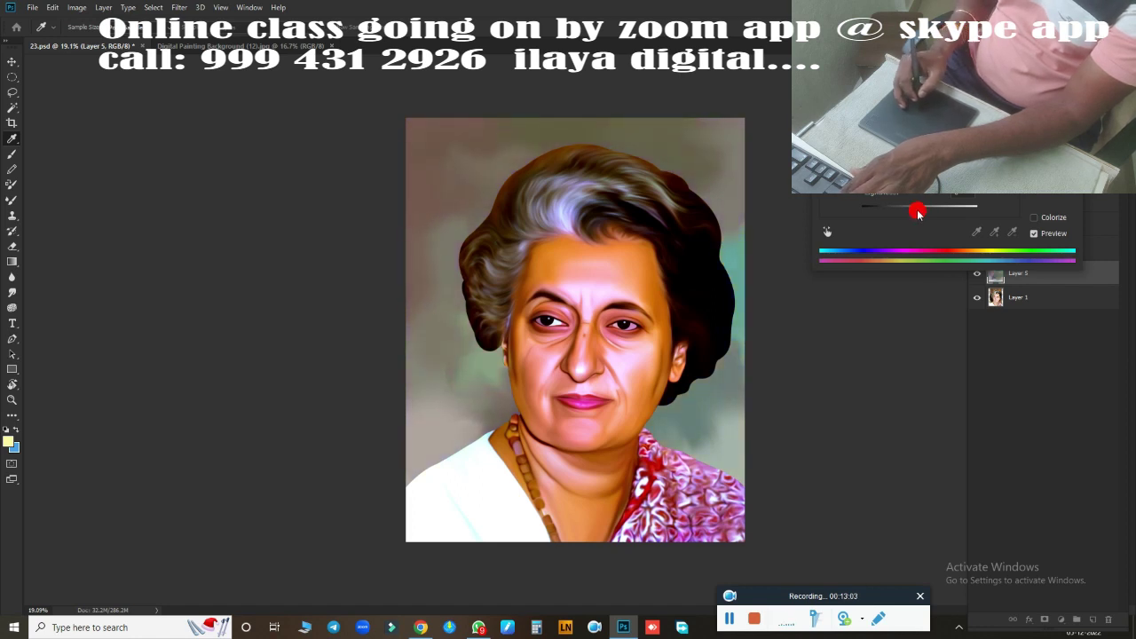
drag(918, 213, 904, 216)
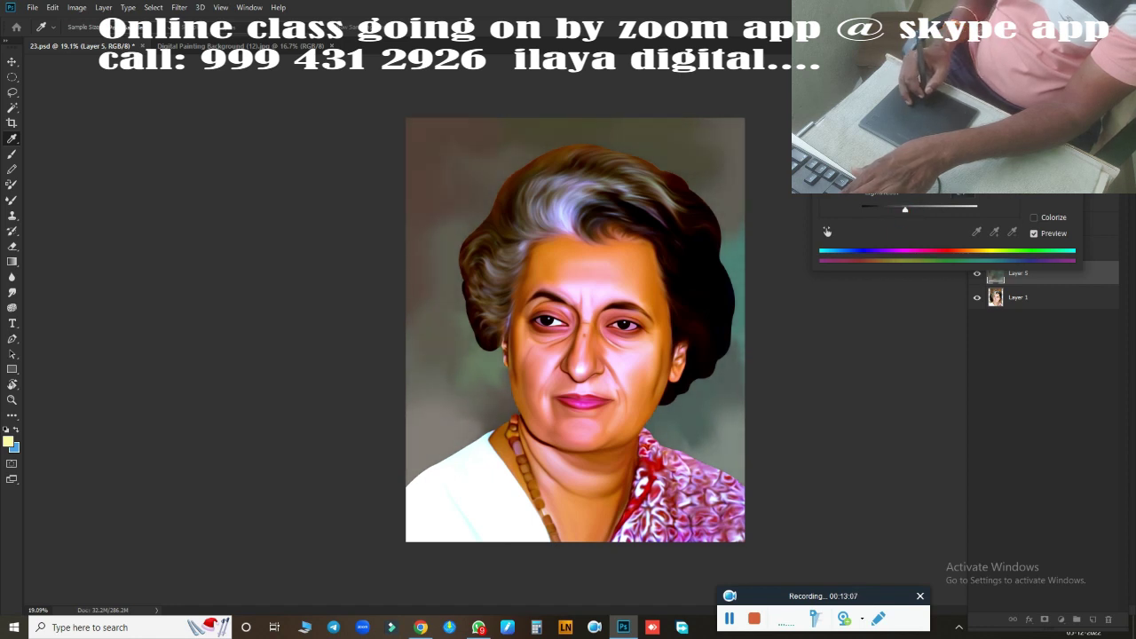
key(Return)
key(v)
click(730, 414)
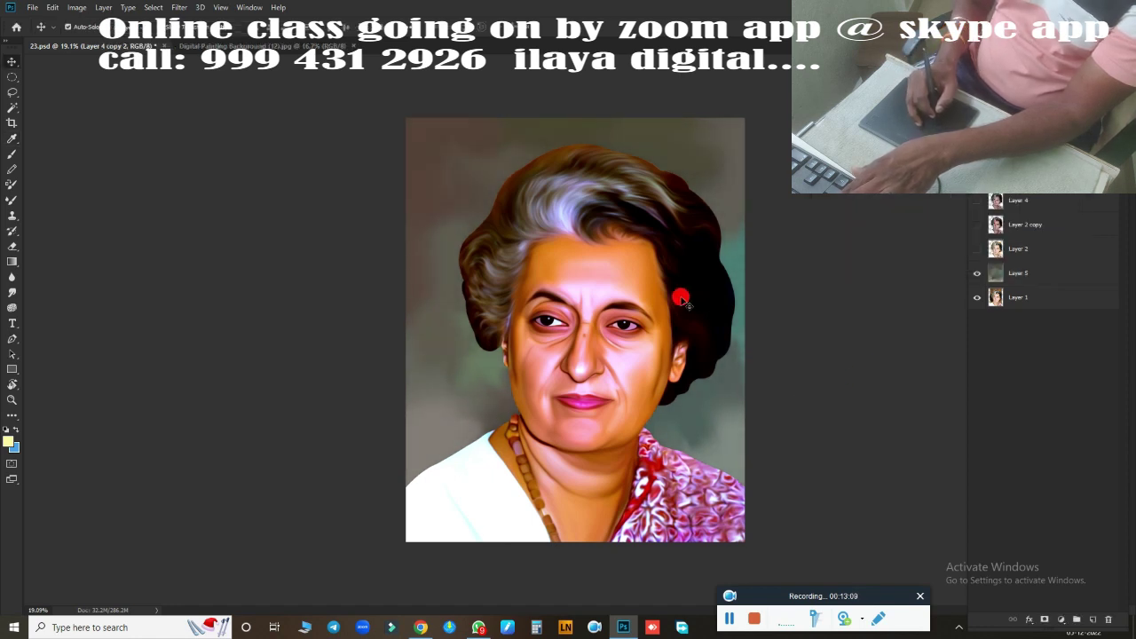
Zoom in on the face, create a new empty layer on top, and select the Brush
scroll(680, 298, up, 4)
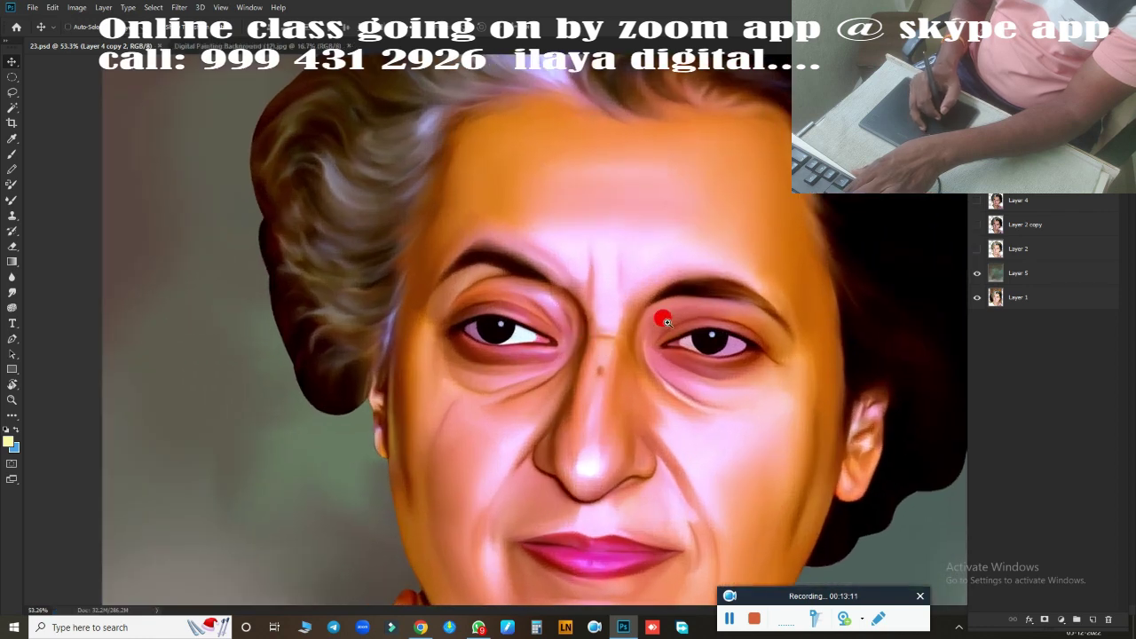
scroll(666, 321, down, 2)
scroll(524, 304, down, 2)
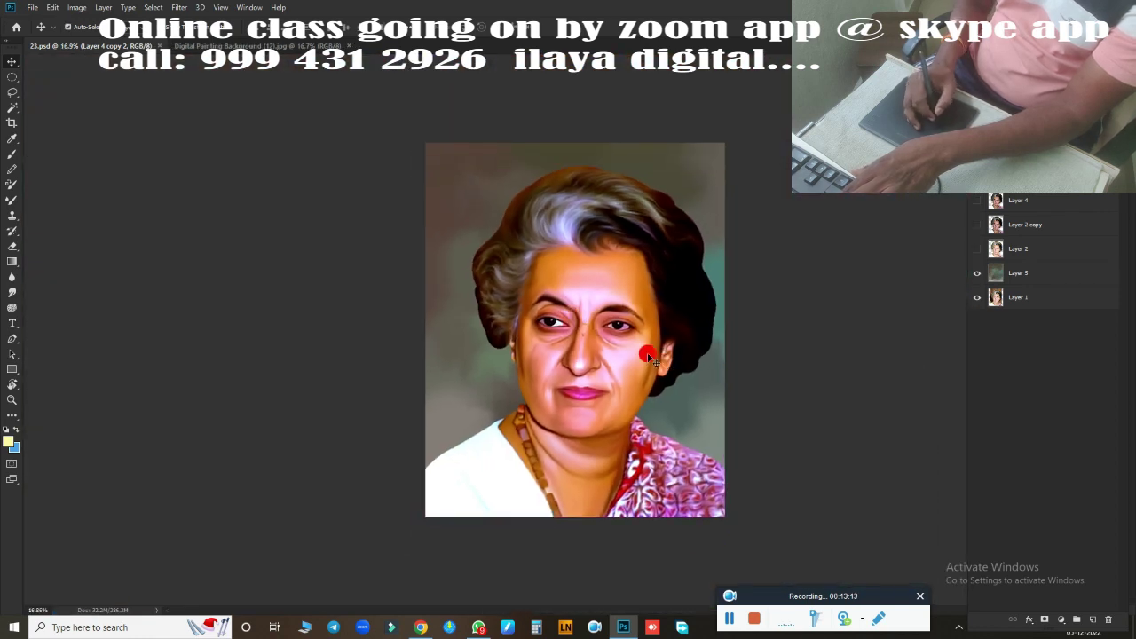
key(r)
scroll(605, 319, up, 2)
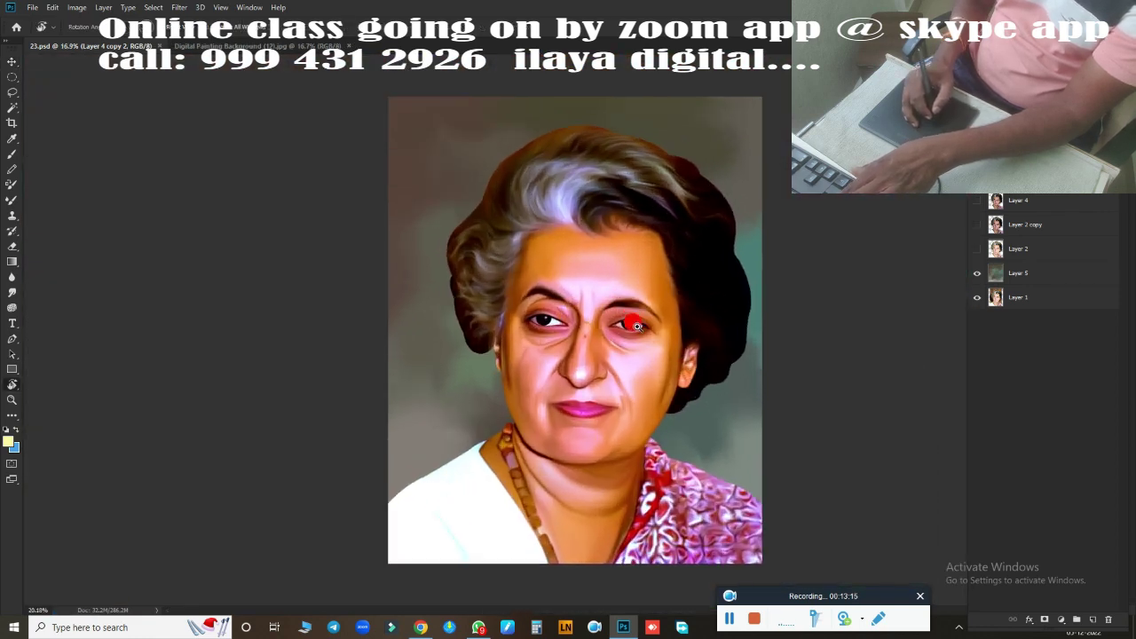
scroll(605, 320, up, 2)
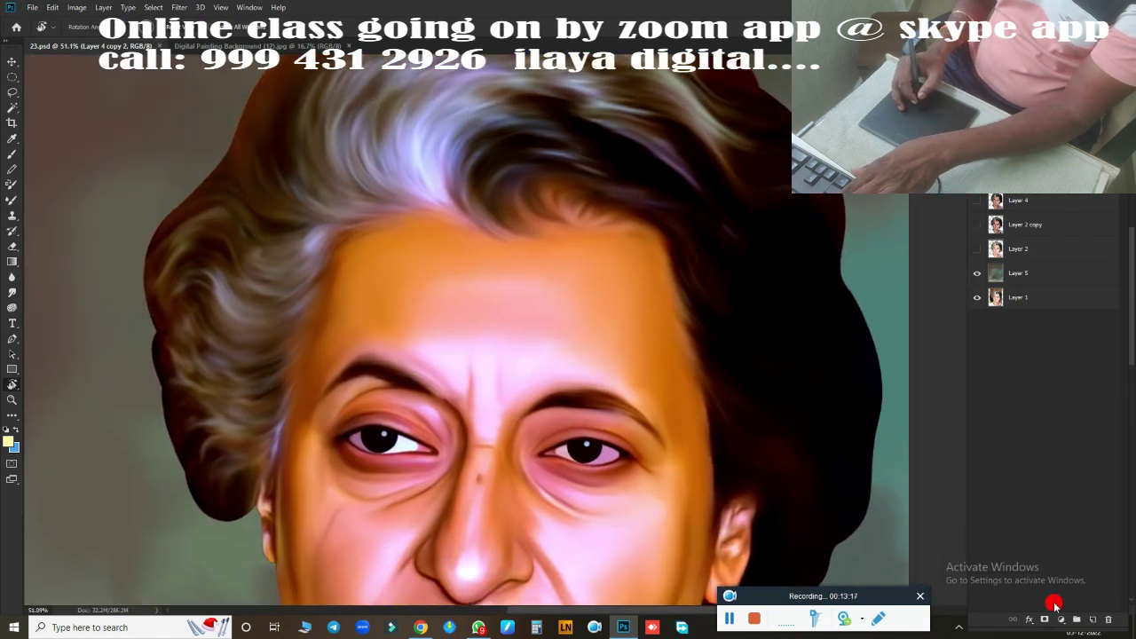
click(1092, 620)
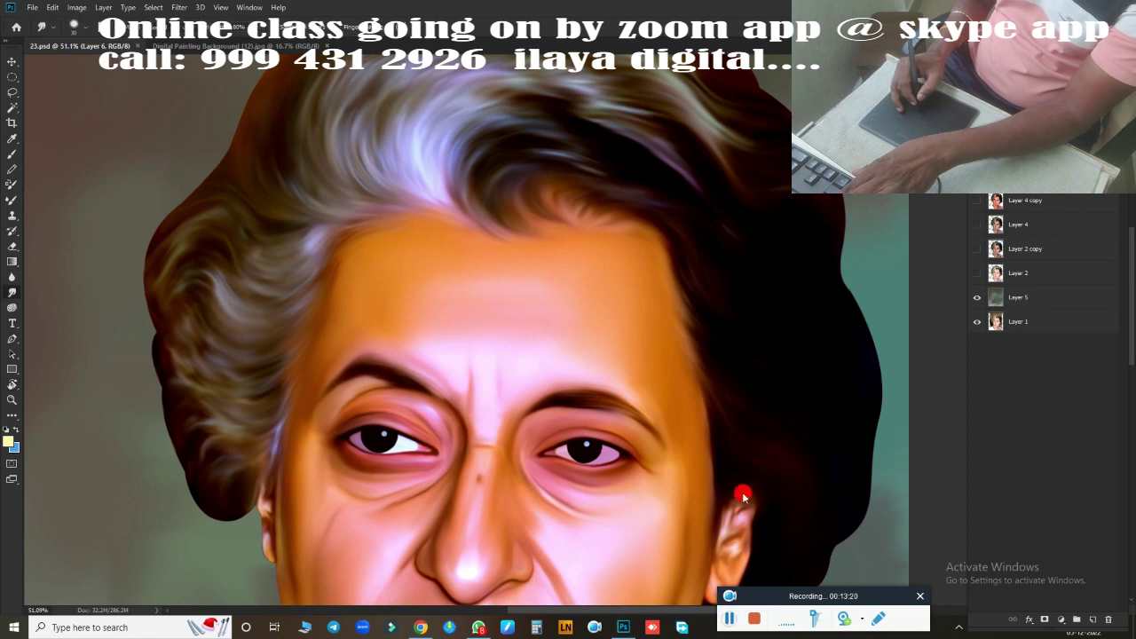
key(b)
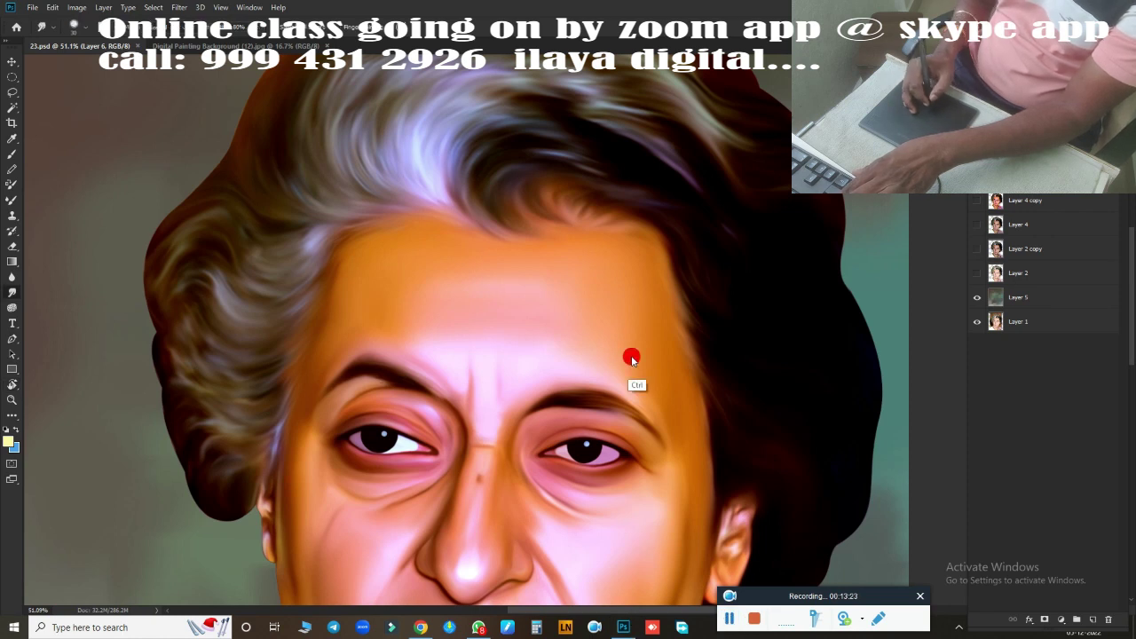
key(ctrl+z)
Toggle Layer 2 on and off to compare, ending with the painted portrait visible
scroll(680, 358, down, 5)
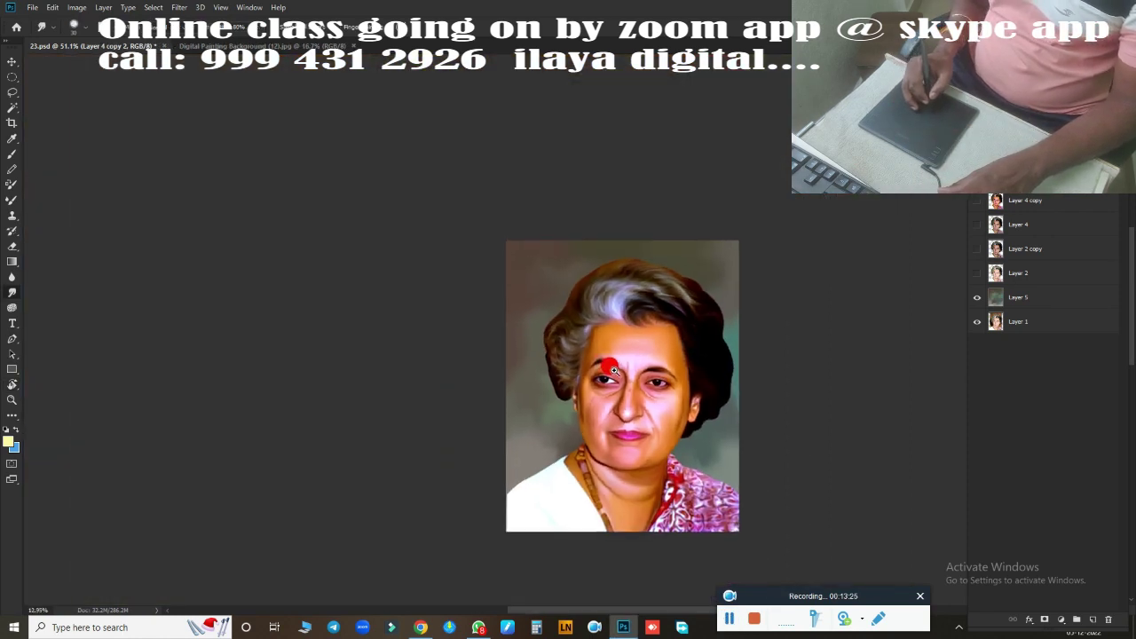
click(977, 272)
click(977, 272)
click(976, 272)
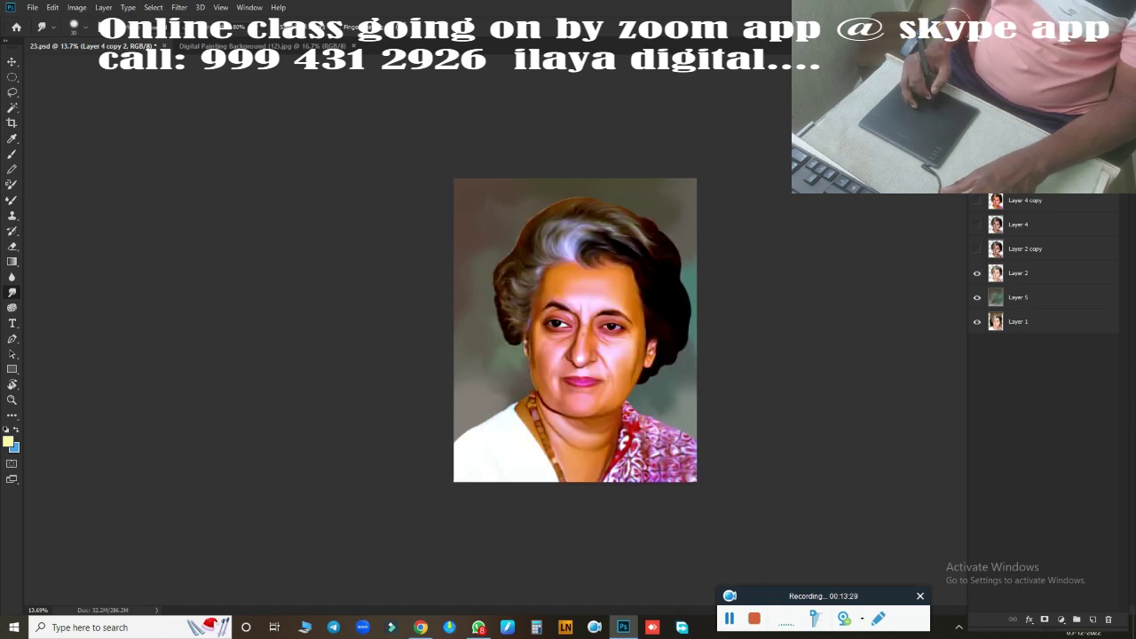
click(977, 272)
click(977, 273)
click(976, 272)
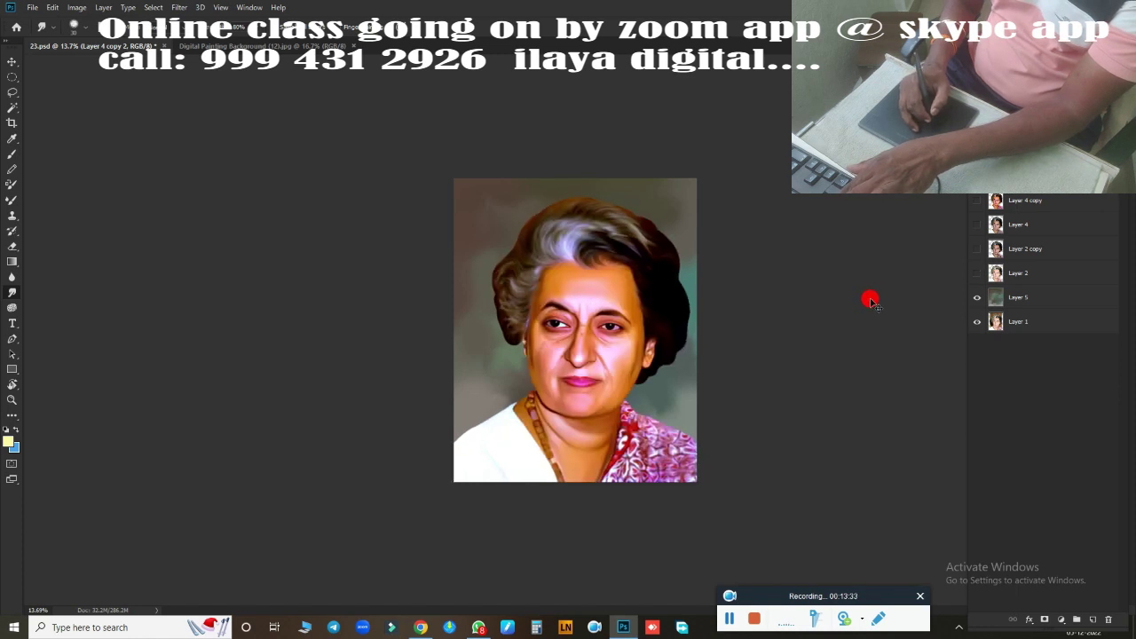
click(972, 230)
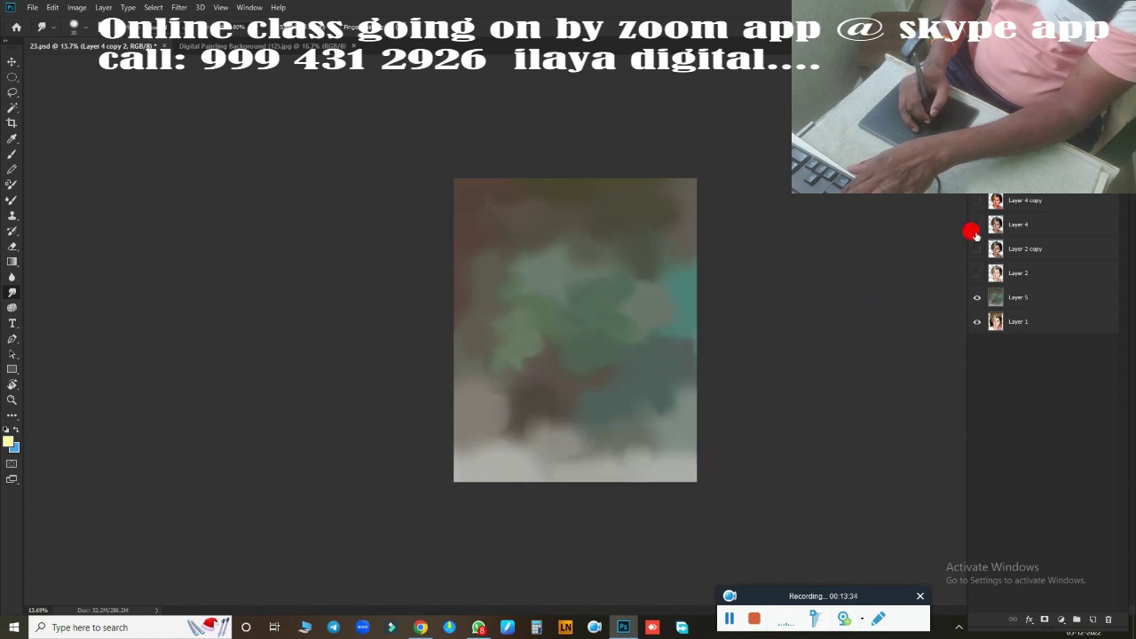
click(976, 273)
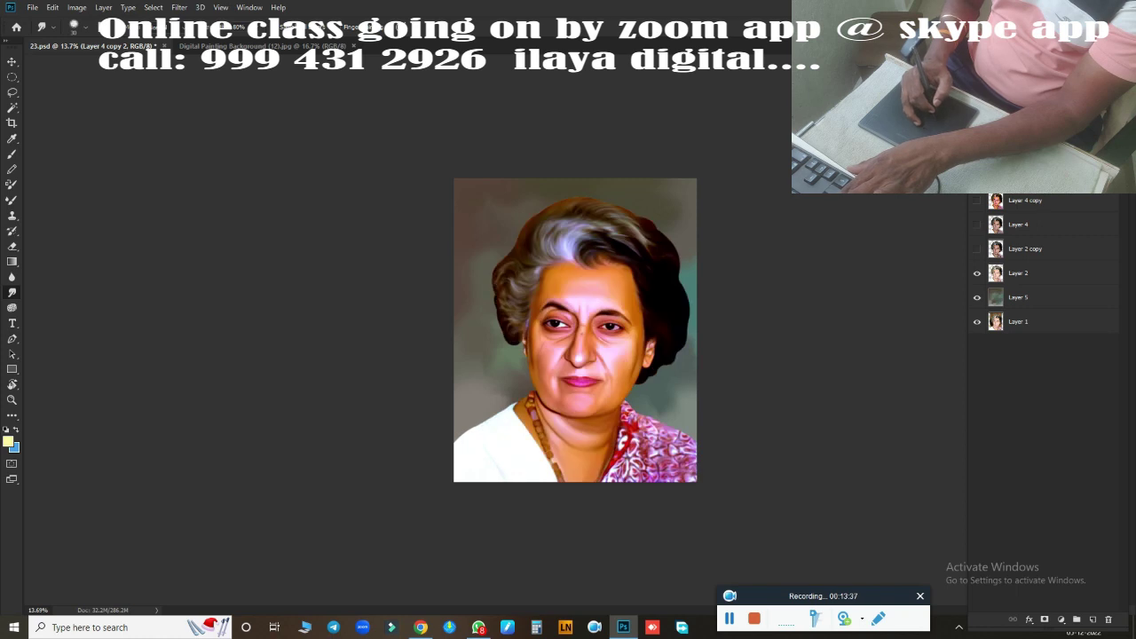
Flip the top layers to compare original photo and painting, then zoom into the hair
click(976, 200)
click(976, 200)
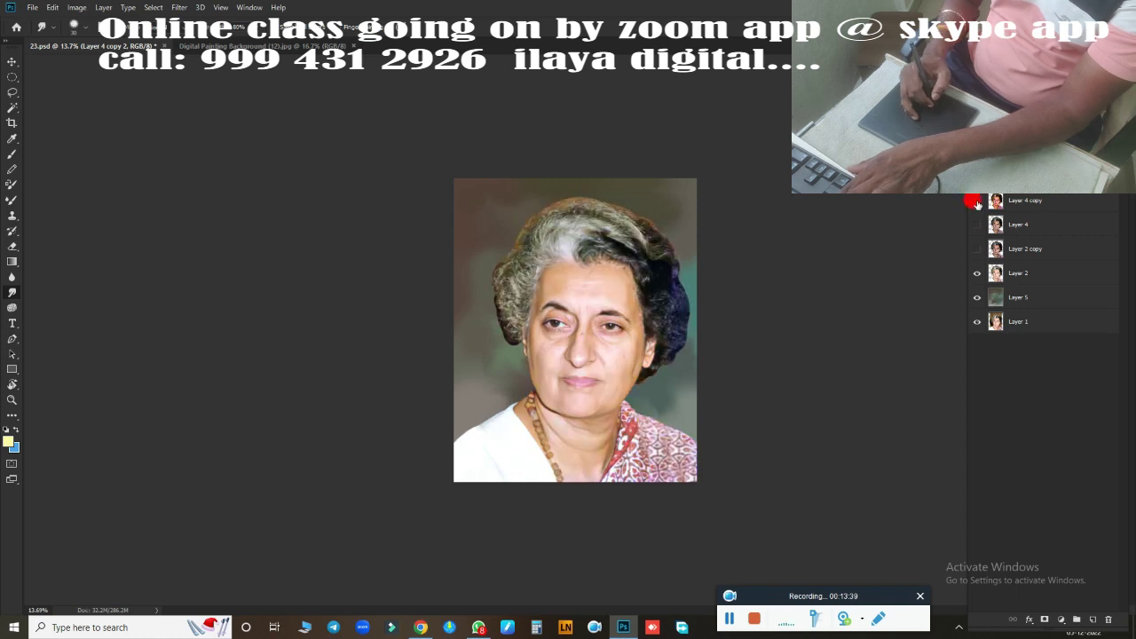
click(976, 200)
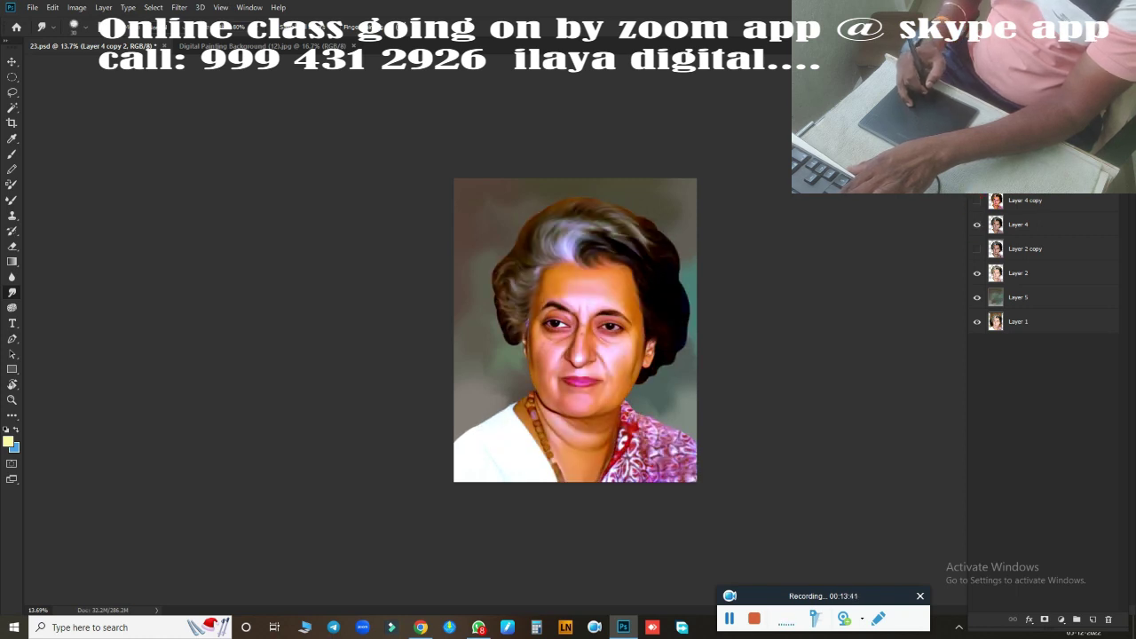
click(976, 225)
click(976, 224)
click(976, 225)
click(976, 224)
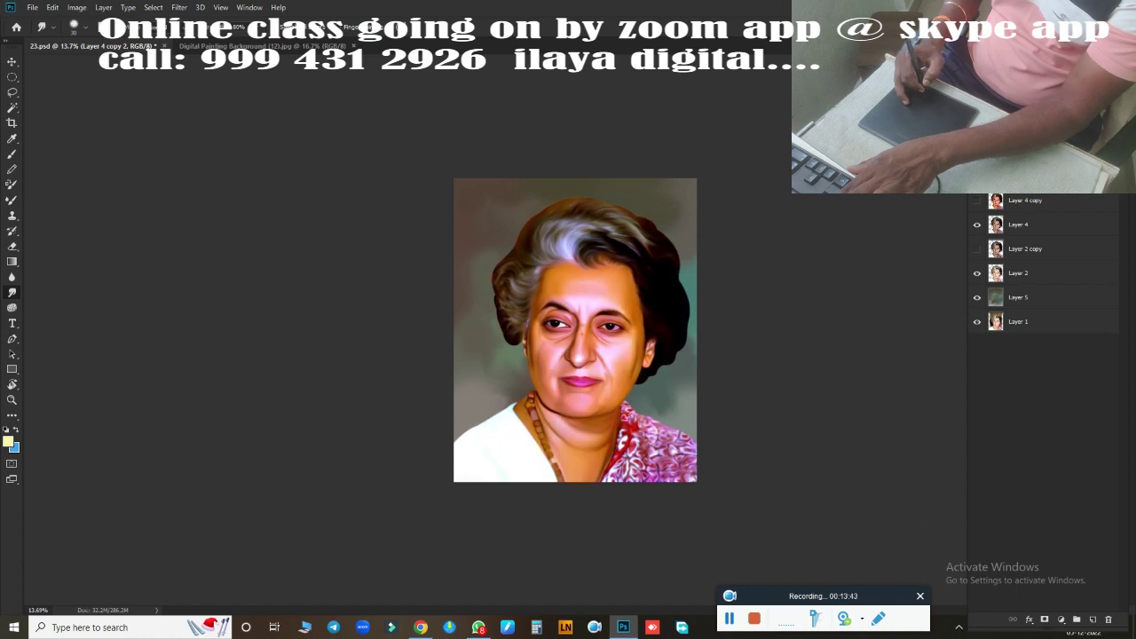
drag(650, 282, 665, 179)
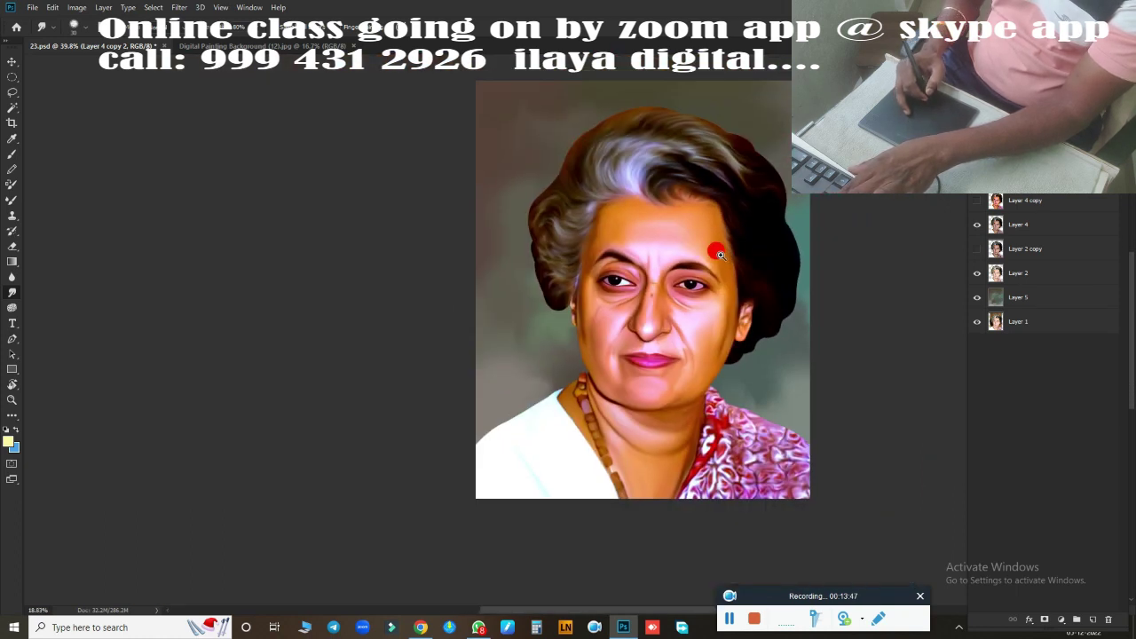
Make Layer 6 active, zoom into the forehead, and pick a 300 px brush
scroll(766, 249, down, 3)
key(ctrl+shift+alt+e)
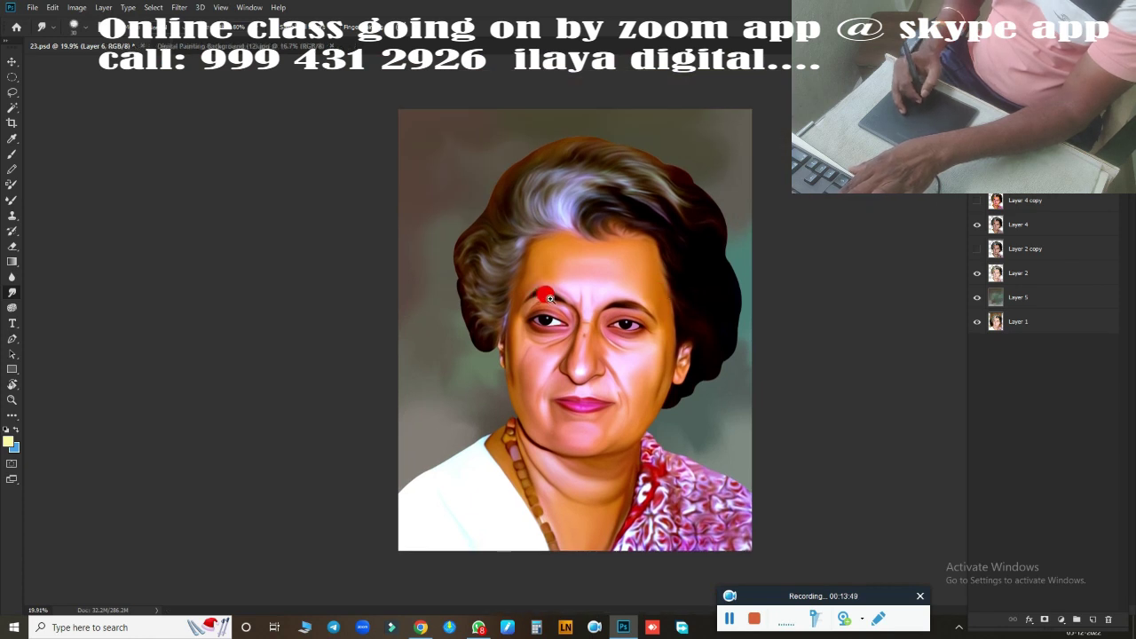
drag(550, 298, 530, 355)
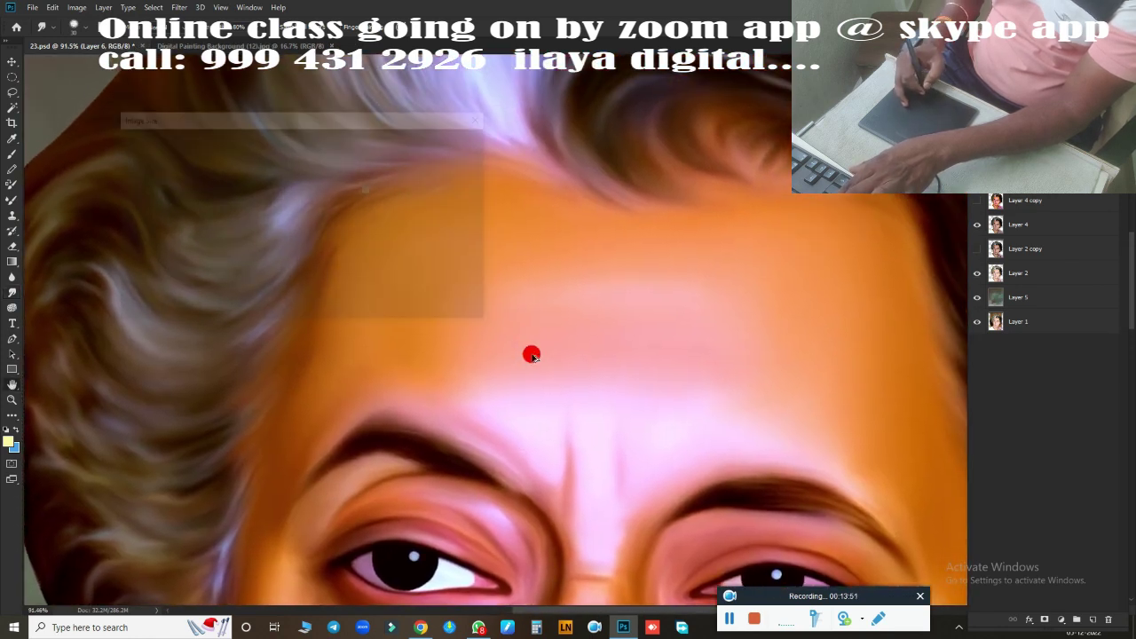
click(476, 119)
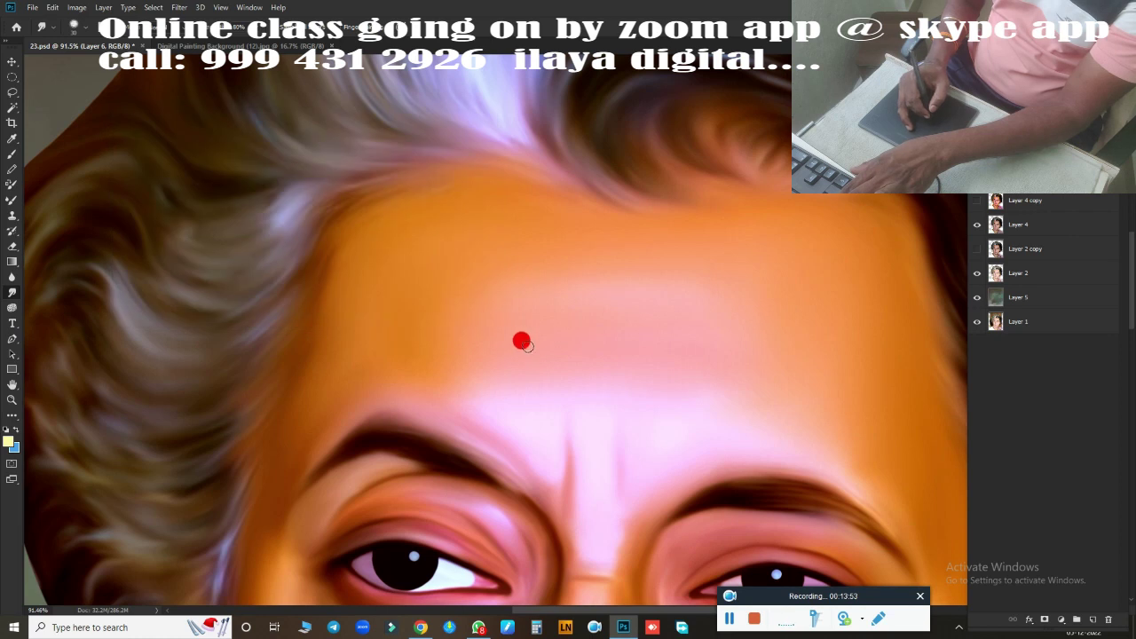
key(b)
right_click(407, 153)
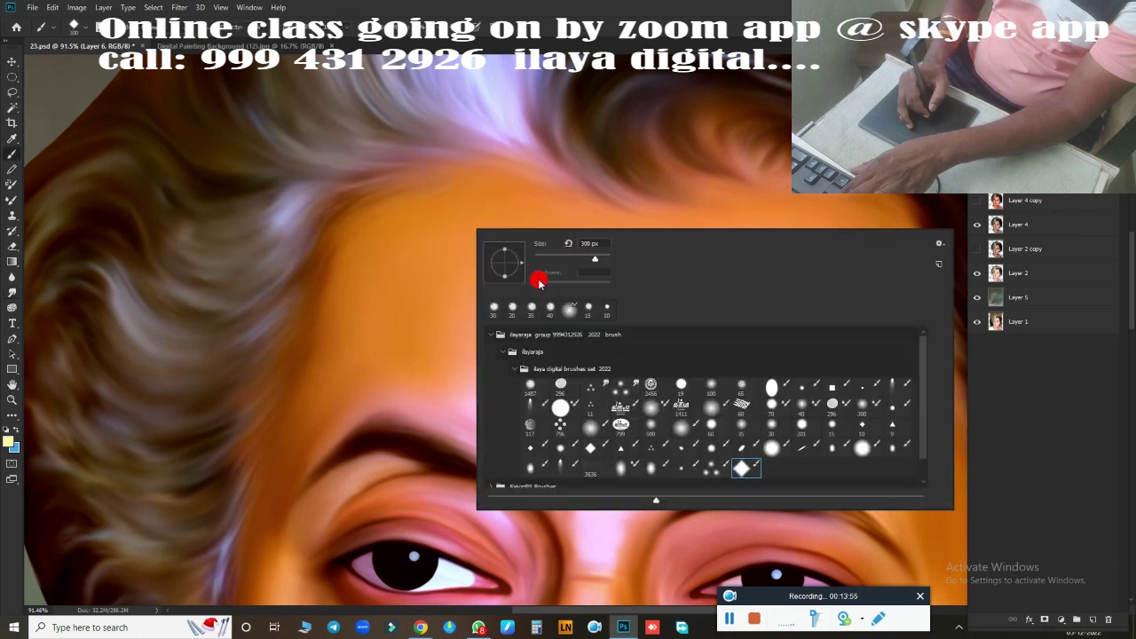
click(732, 43)
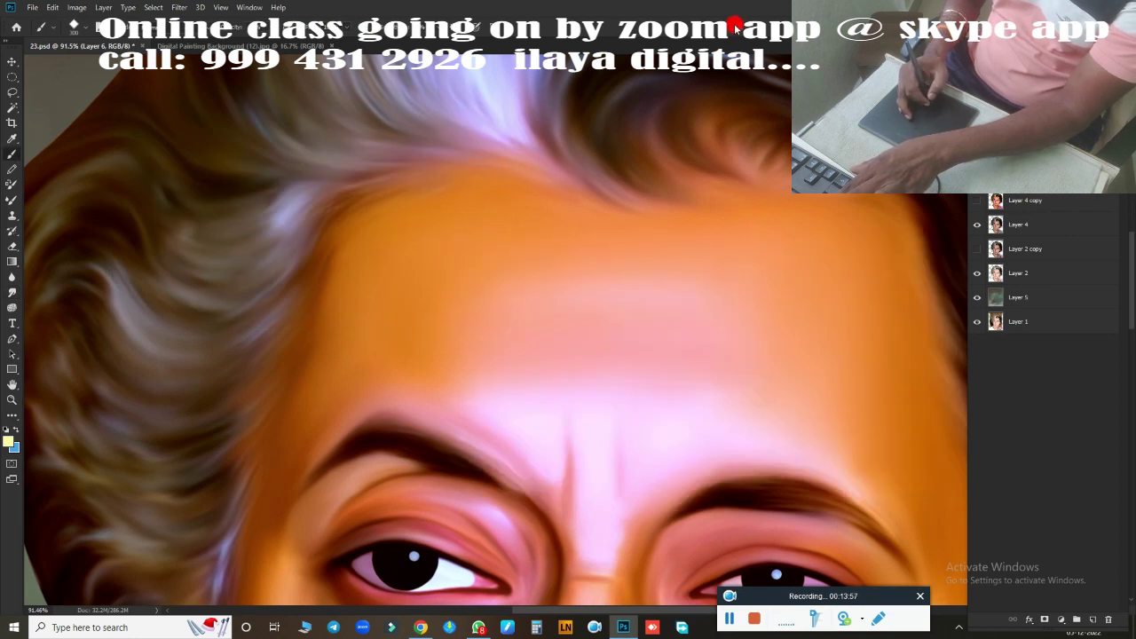
scroll(540, 321, down, 3)
scroll(540, 321, up, 1)
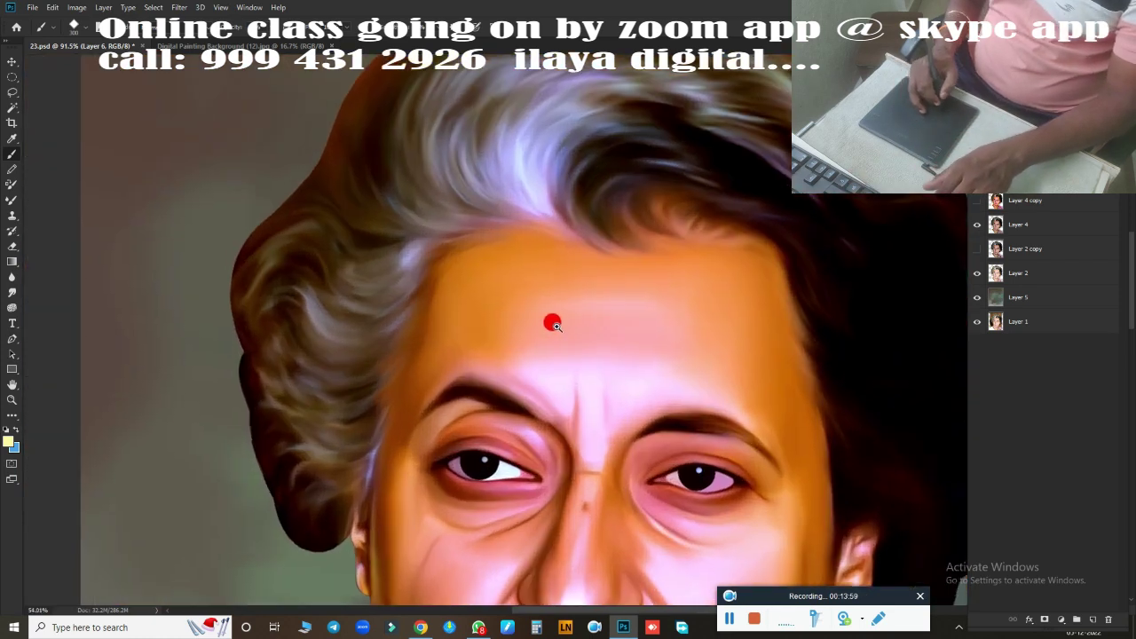
scroll(550, 319, up, 2)
scroll(583, 284, up, 1)
Pick a pale blue foreground colour sampled from the grey hair
drag(559, 379, 558, 469)
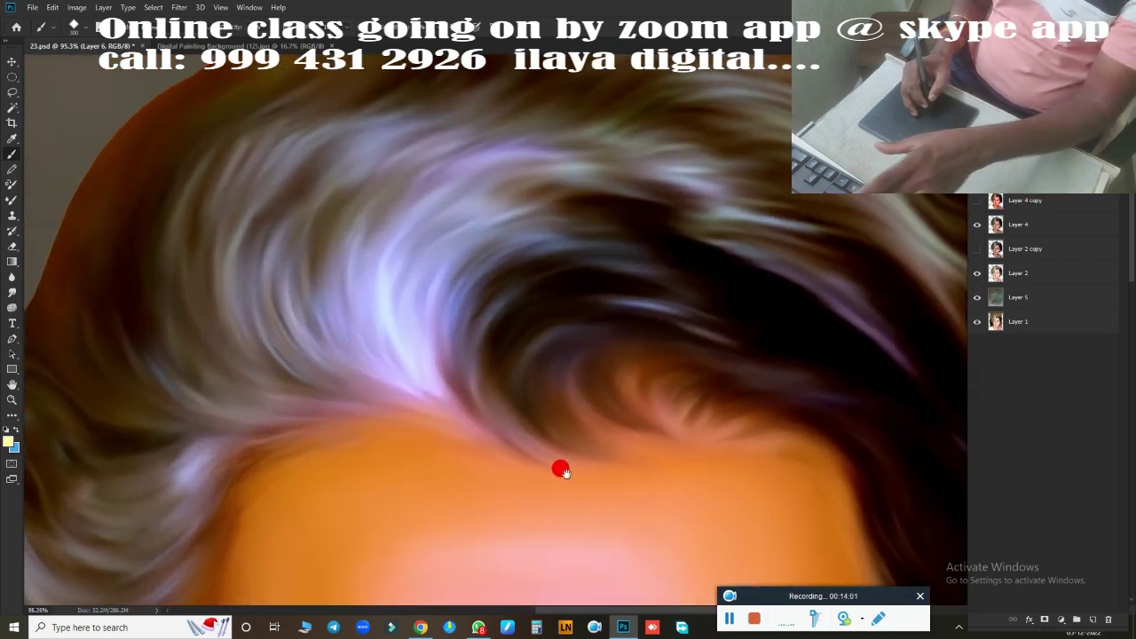
click(8, 443)
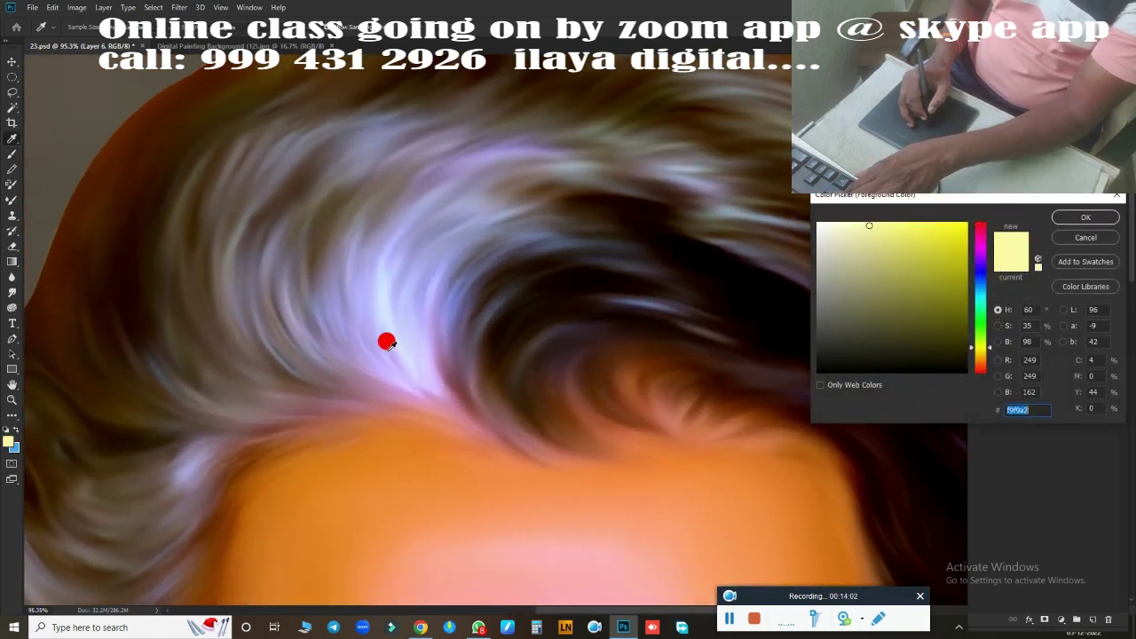
click(393, 329)
click(390, 309)
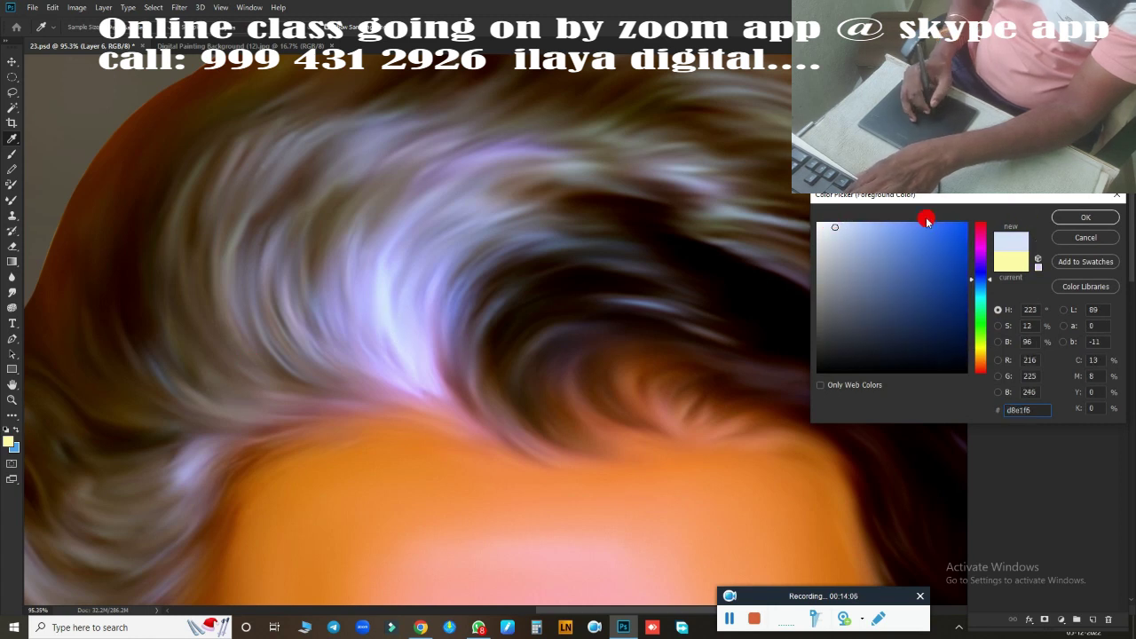
click(1084, 217)
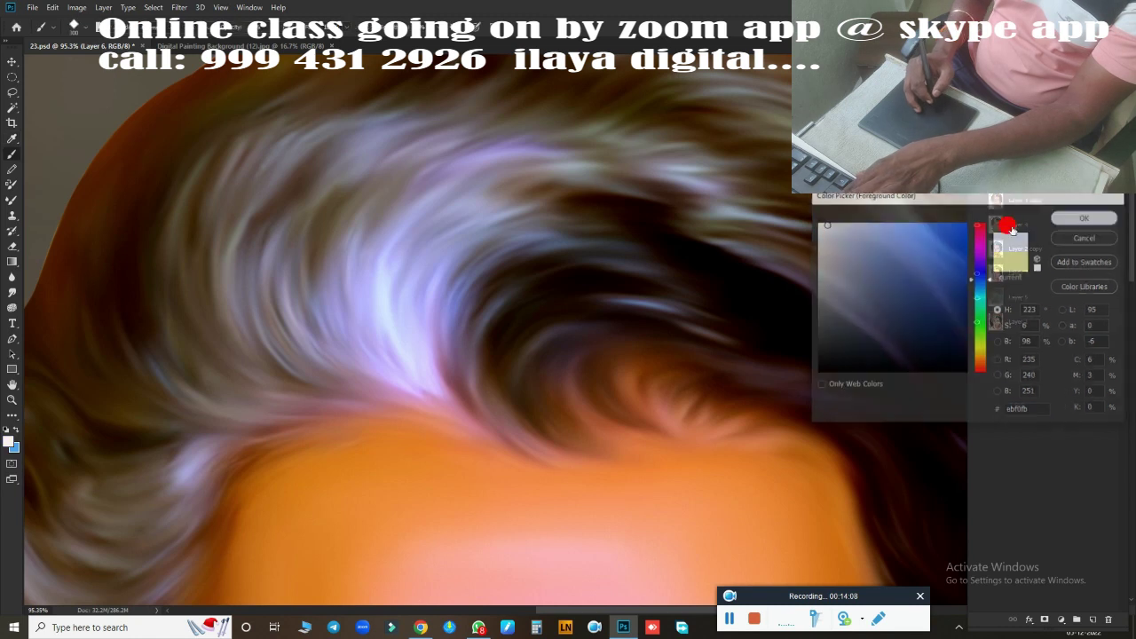
Shrink the brush to a small size, zoom into the upper hair and test a stroke
key(b)
drag(541, 299, 507, 266)
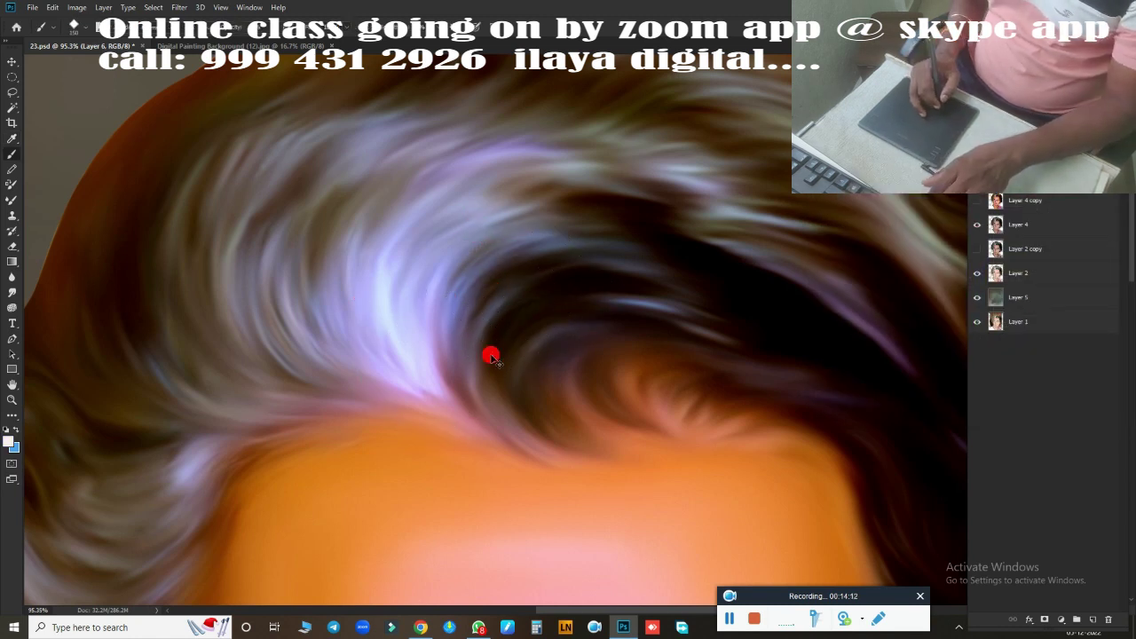
scroll(489, 353, up, 1)
drag(494, 375, 613, 426)
scroll(495, 287, up, 2)
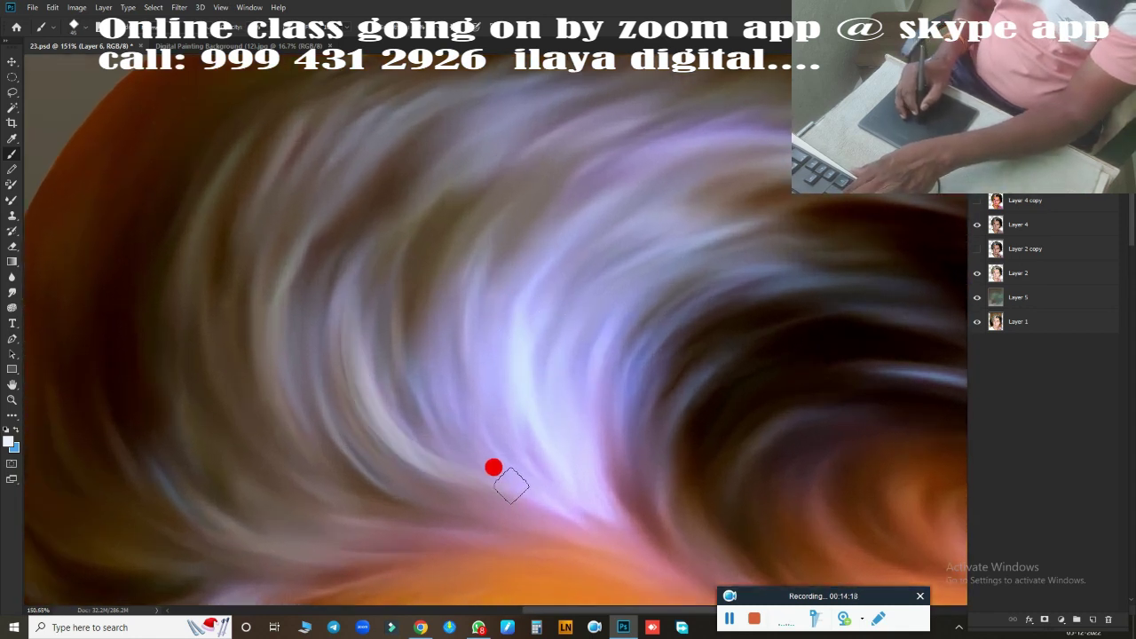
drag(511, 484, 420, 470)
Change the foreground colour to lavender d5c6ff
click(10, 441)
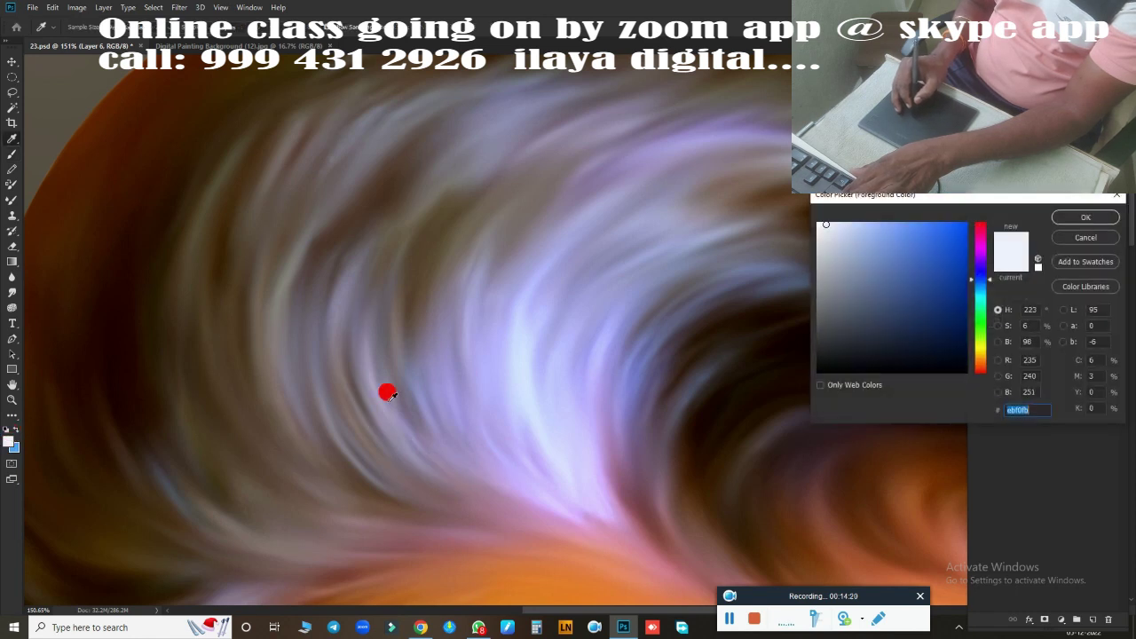
click(616, 417)
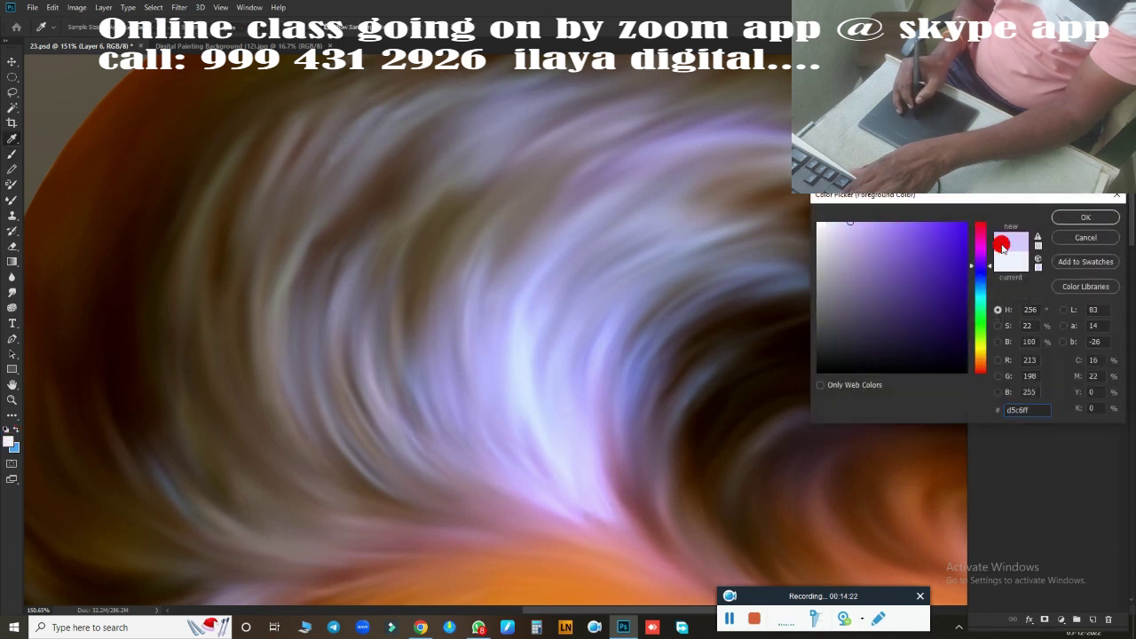
click(1072, 221)
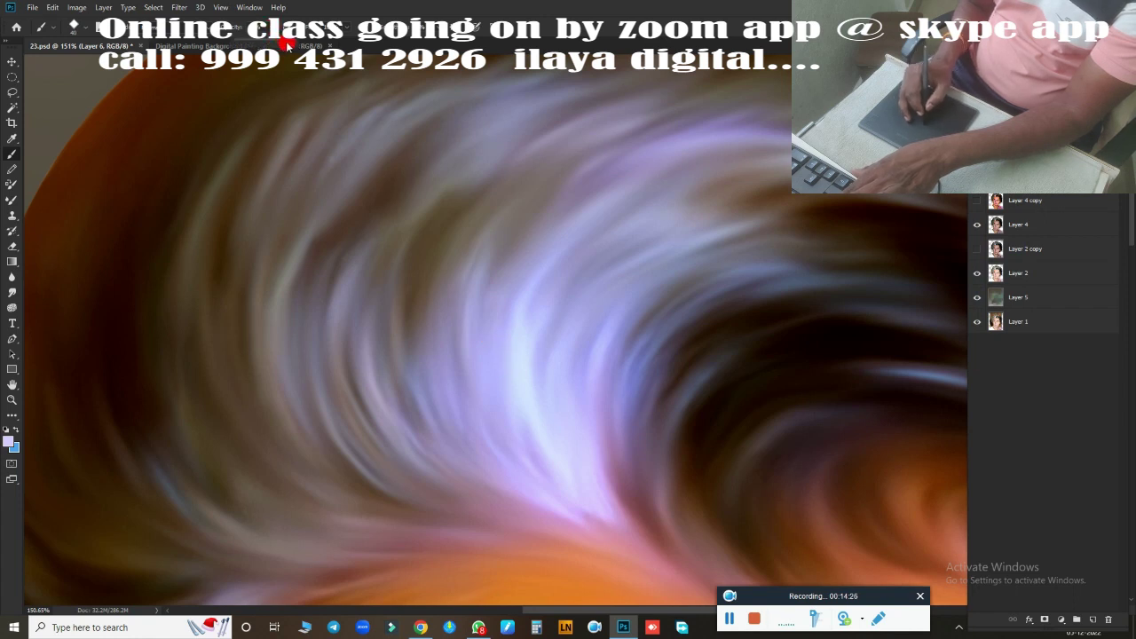
Paint lavender strands down the central and right hair, redoing two strokes with undo
drag(377, 213, 598, 466)
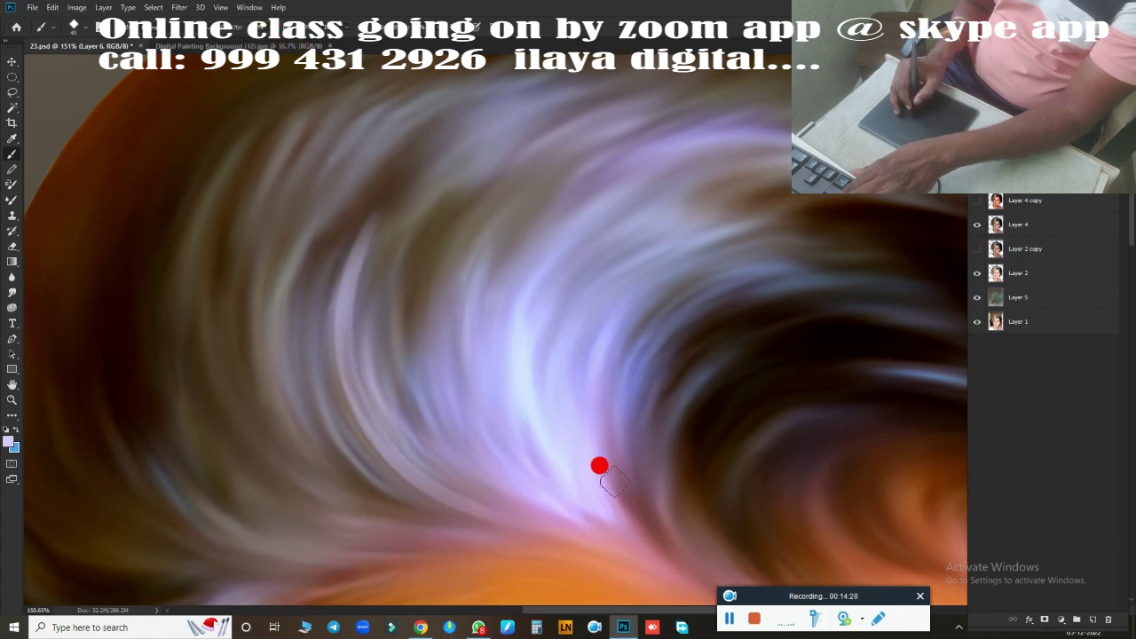
key(ctrl+z)
drag(409, 213, 560, 412)
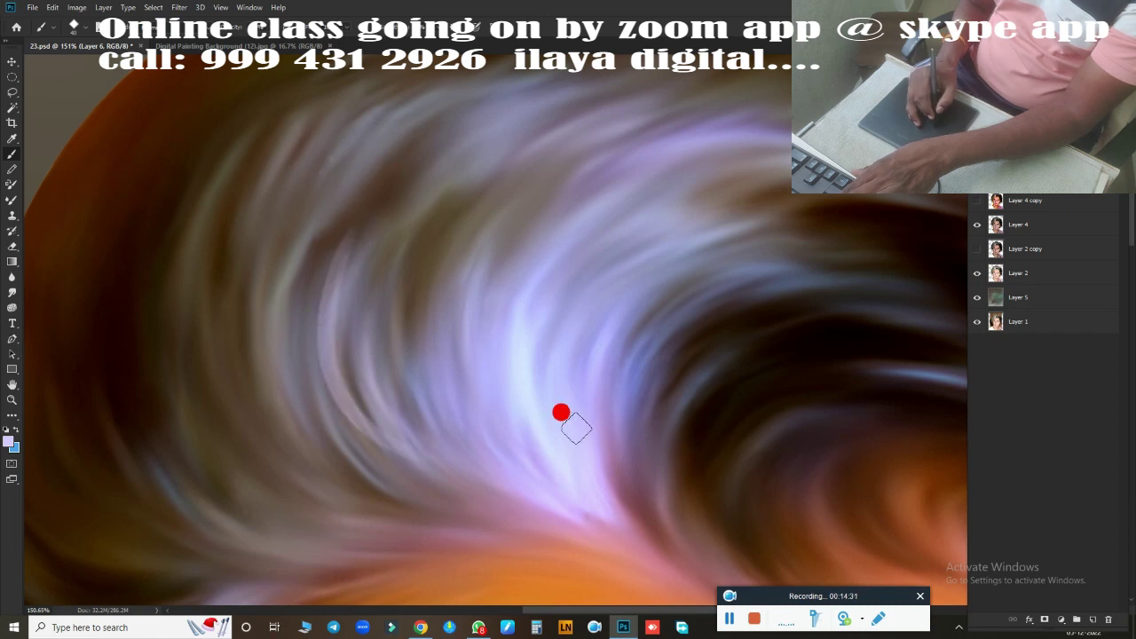
key(ctrl+z)
mouse_move(338, 418)
mouse_down()
mouse_move(378, 269)
mouse_move(343, 337)
mouse_move(430, 405)
mouse_move(500, 421)
mouse_move(456, 370)
mouse_move(528, 407)
mouse_move(570, 346)
mouse_up()
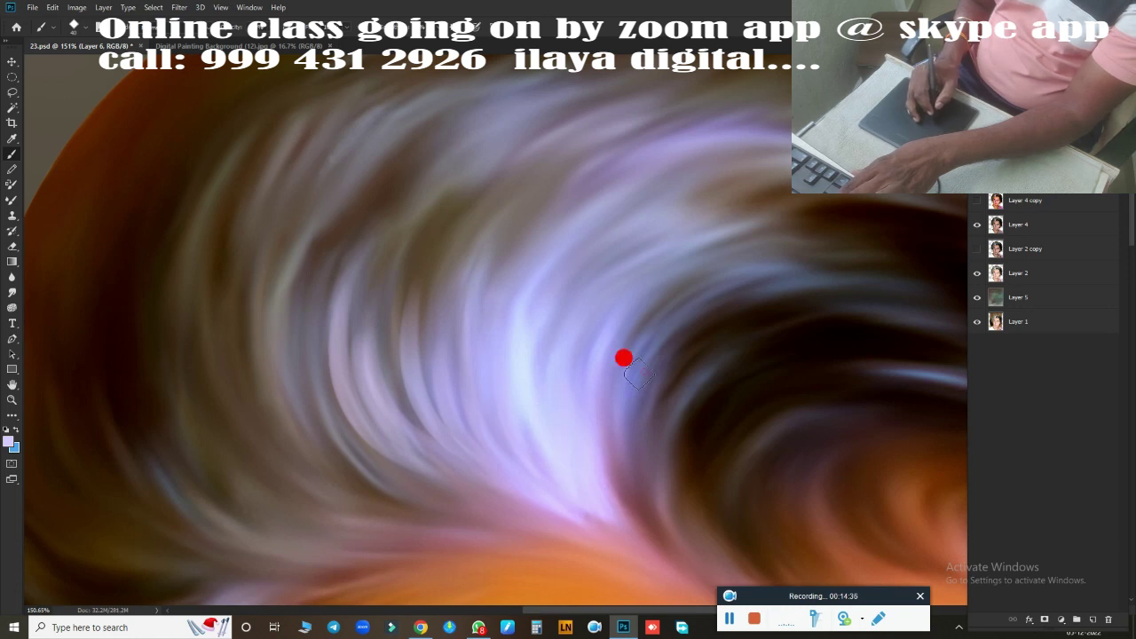
mouse_move(637, 373)
mouse_down()
mouse_move(647, 517)
mouse_move(768, 473)
mouse_move(777, 448)
mouse_move(727, 474)
mouse_move(760, 550)
mouse_move(849, 559)
mouse_move(853, 499)
mouse_move(722, 473)
mouse_move(786, 535)
mouse_up()
mouse_move(670, 377)
mouse_down()
mouse_move(755, 505)
mouse_move(745, 538)
mouse_move(769, 469)
mouse_move(662, 429)
mouse_move(688, 544)
mouse_up()
Paint lavender strands along the left hair curve, undoing and repainting until clean
mouse_move(202, 253)
mouse_down()
mouse_move(240, 286)
mouse_move(287, 452)
mouse_move(266, 355)
mouse_move(322, 423)
mouse_move(307, 340)
mouse_move(325, 334)
mouse_move(364, 459)
mouse_up()
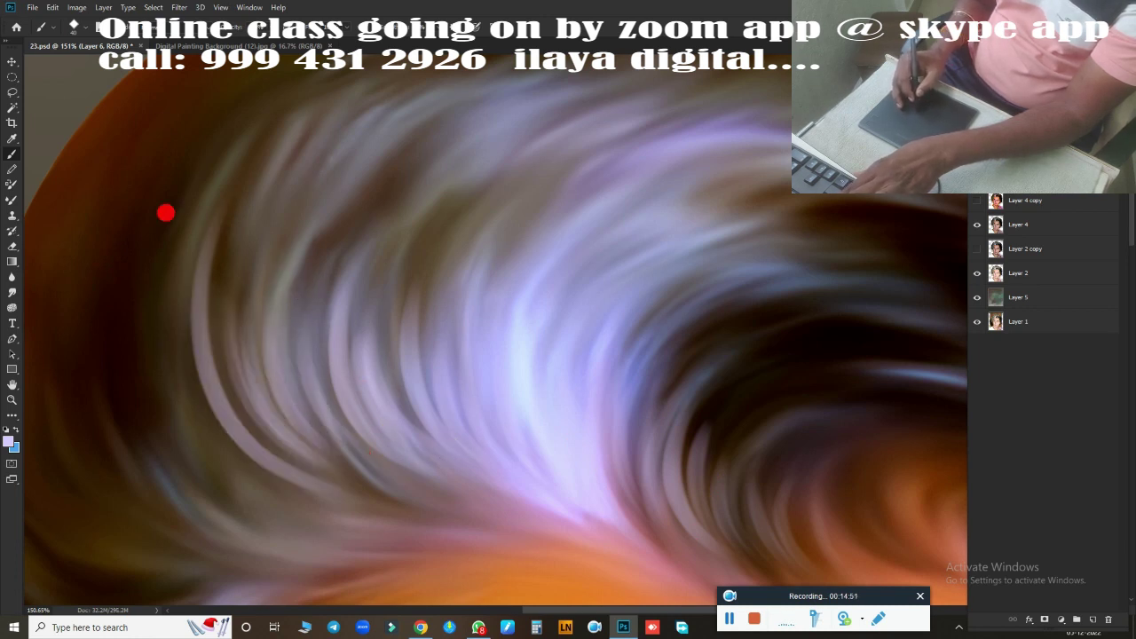
drag(166, 213, 227, 371)
key(ctrl+z)
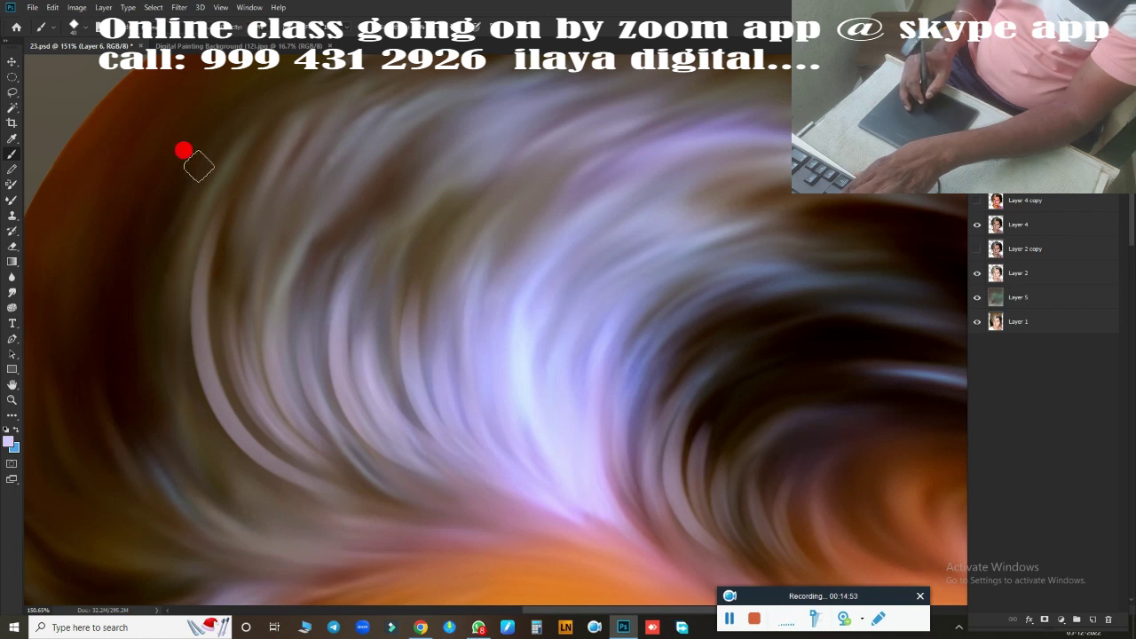
drag(182, 147, 195, 381)
key(ctrl+z)
drag(157, 233, 222, 436)
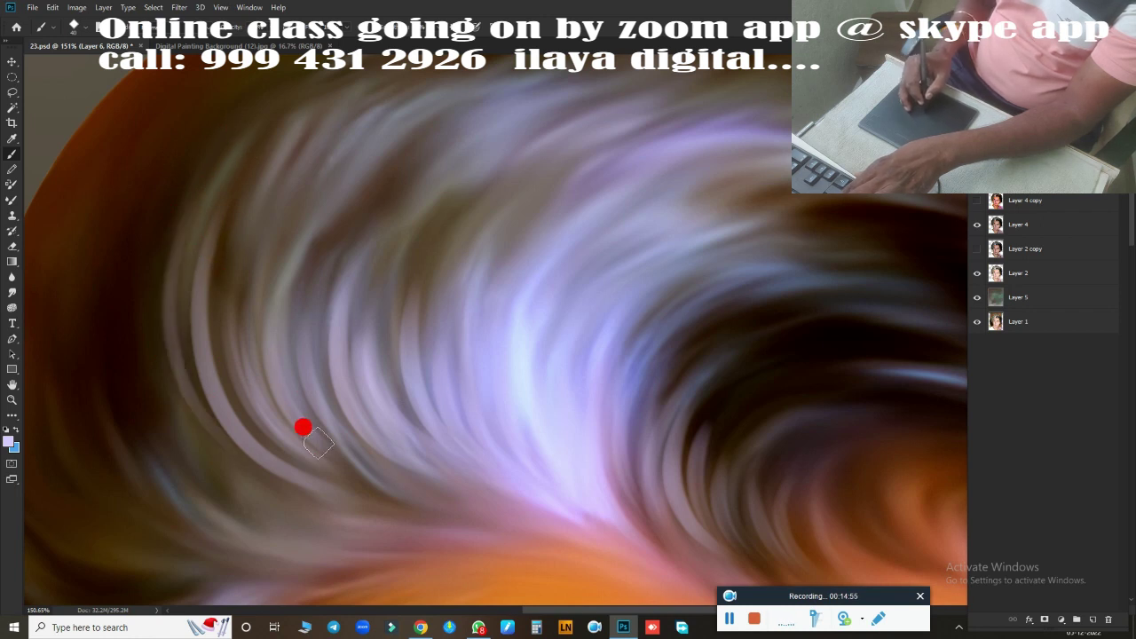
Zoom in closely on the forehead hair and paint one thin light strand
scroll(630, 446, down, 3)
scroll(489, 261, up, 2)
scroll(518, 317, up, 1)
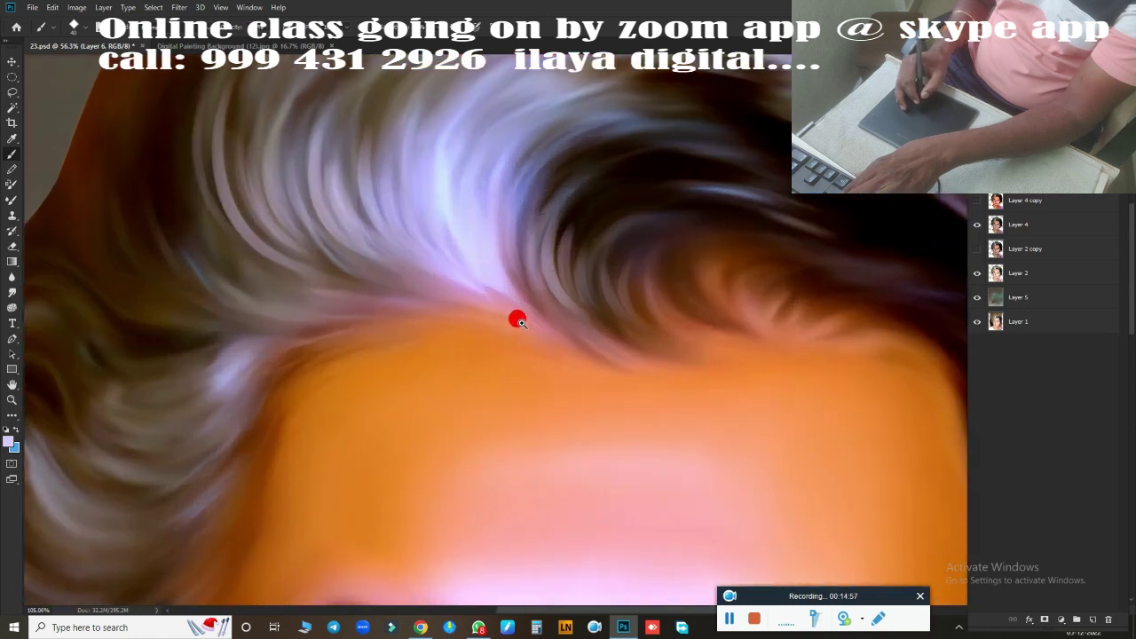
scroll(486, 341, up, 1)
scroll(550, 373, up, 1)
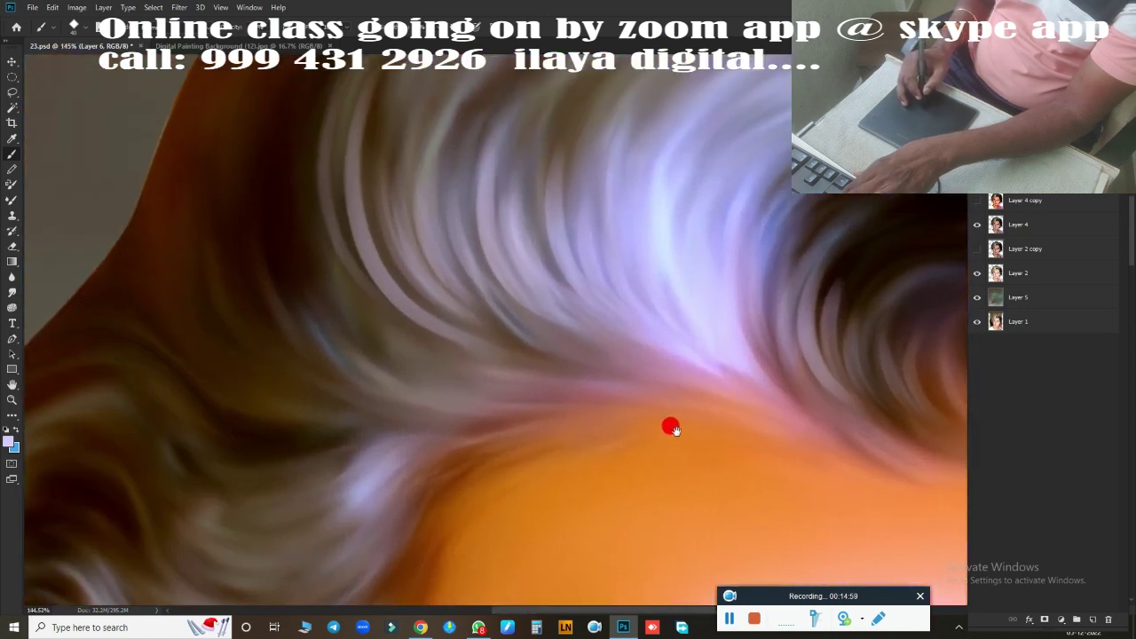
scroll(354, 444, up, 1)
drag(257, 462, 667, 327)
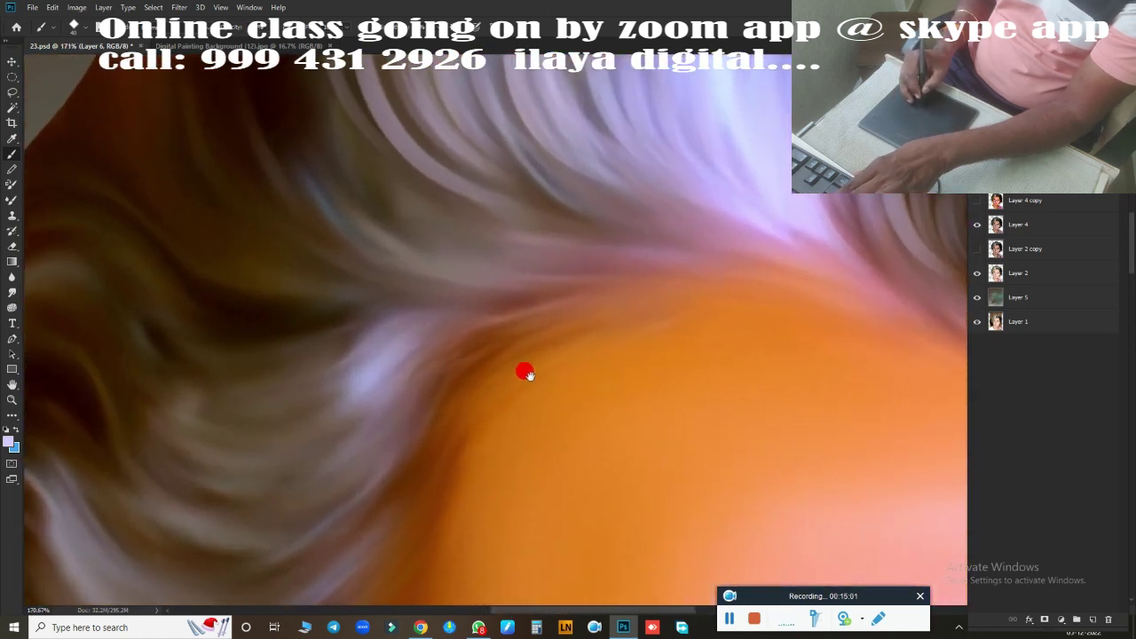
scroll(523, 370, up, 1)
drag(243, 210, 400, 364)
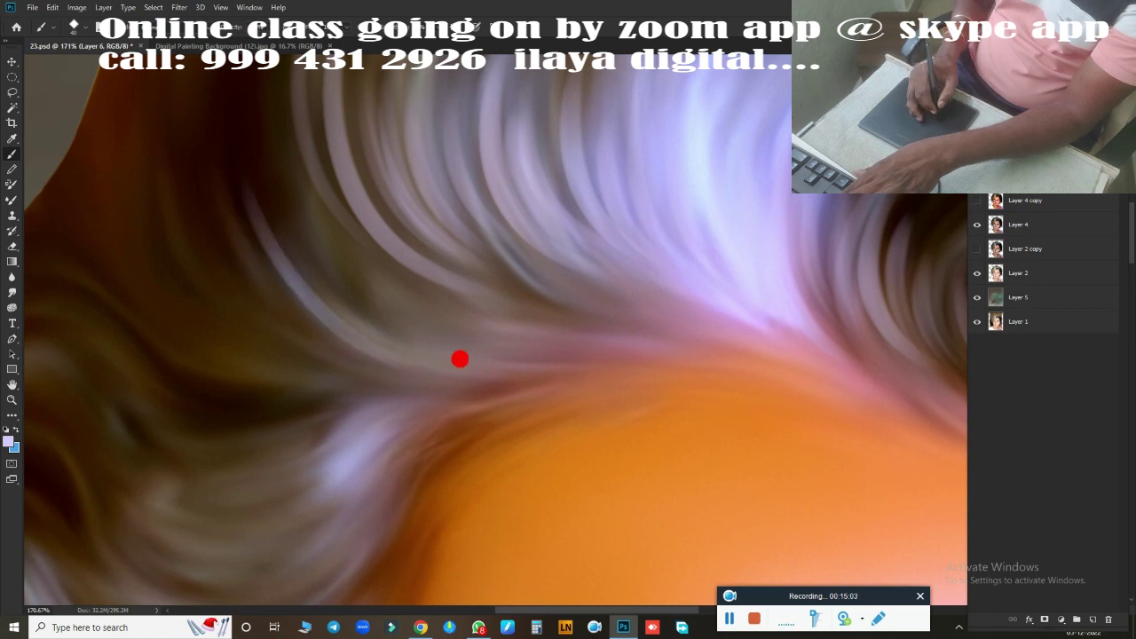
key(z)
drag(210, 183, 444, 348)
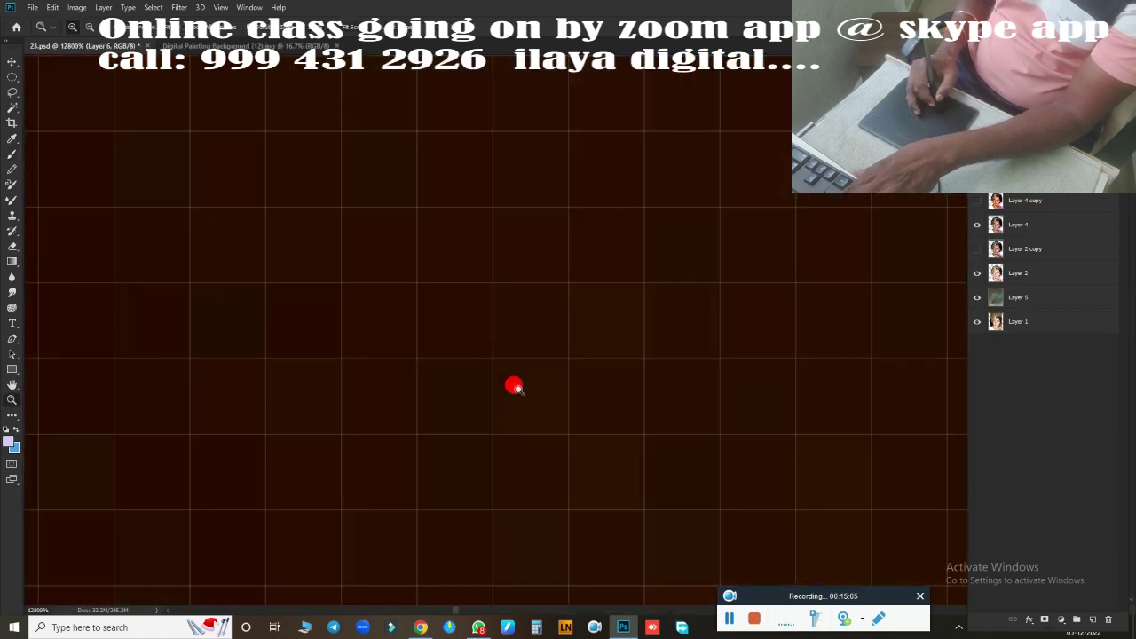
mouse_move(515, 386)
mouse_down()
mouse_move(289, 268)
mouse_move(598, 343)
mouse_move(252, 167)
mouse_move(347, 299)
mouse_move(449, 347)
mouse_up()
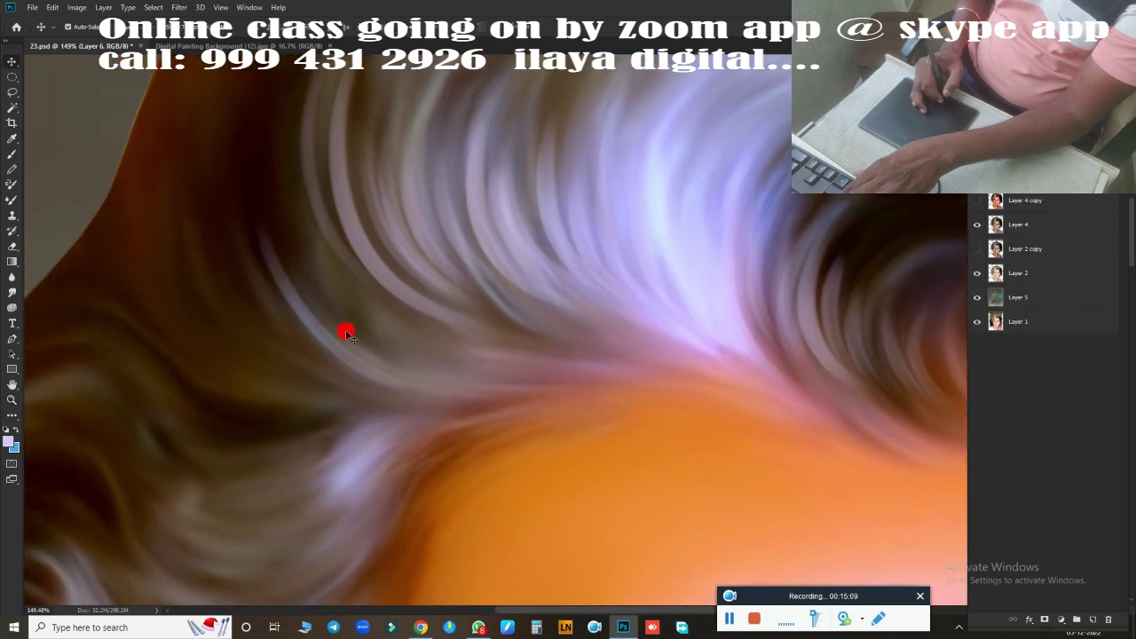
Paint light strands from the upper-left hair and blend the hair's lower edge
key(b)
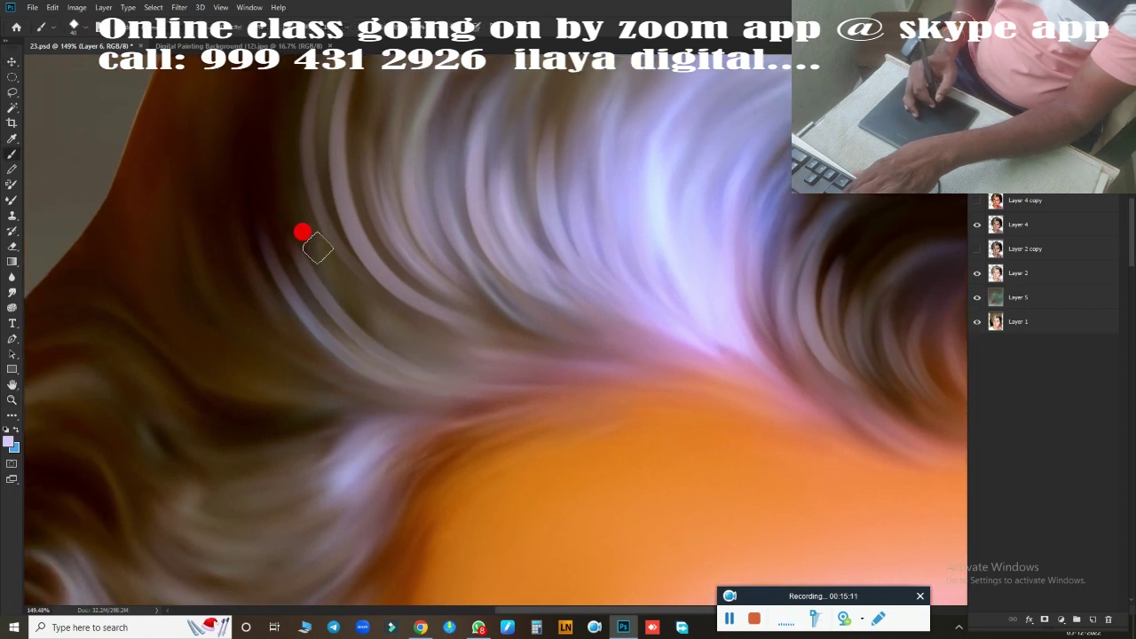
drag(278, 258, 446, 361)
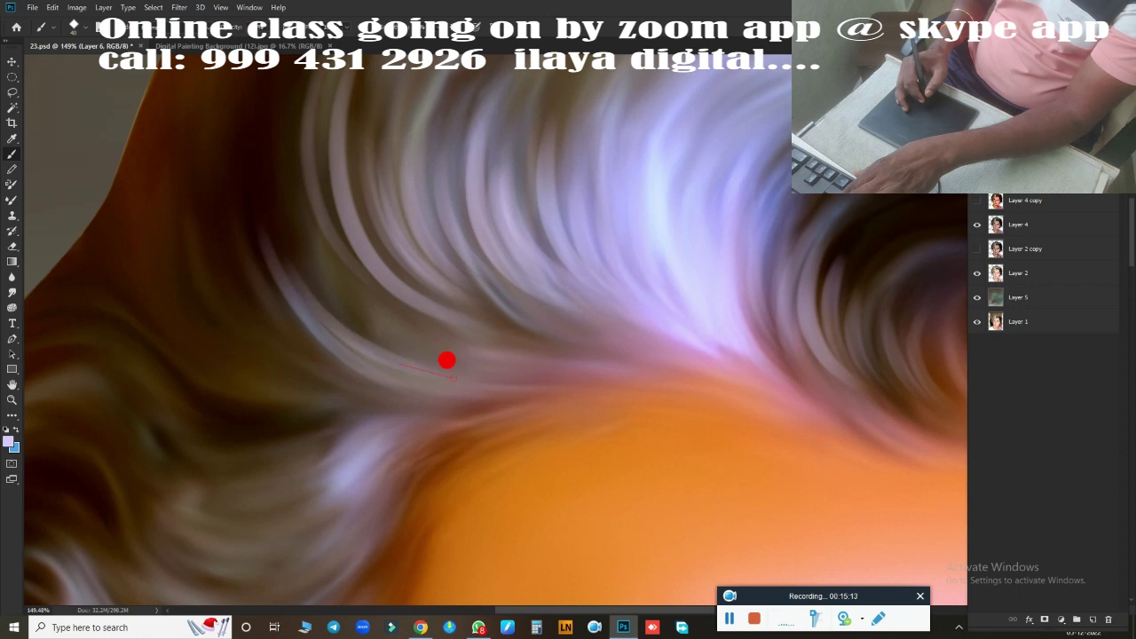
mouse_move(331, 287)
mouse_down()
mouse_move(342, 325)
mouse_move(564, 330)
mouse_up()
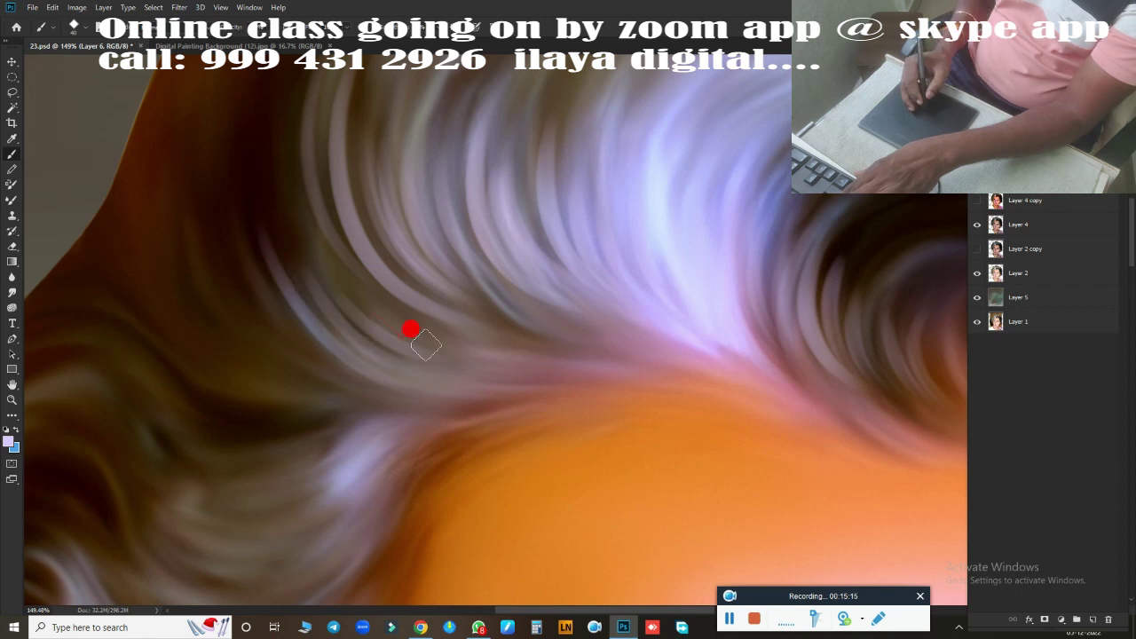
drag(502, 408, 563, 398)
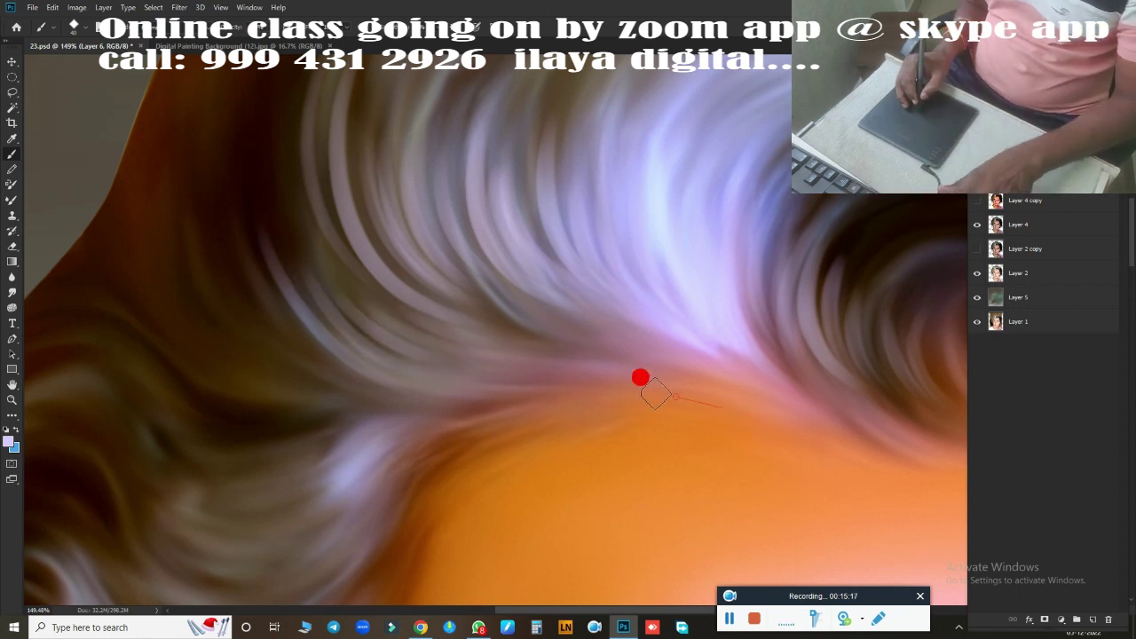
drag(639, 375, 762, 399)
mouse_move(453, 363)
mouse_down()
mouse_move(768, 408)
mouse_move(625, 338)
mouse_move(487, 341)
mouse_up()
drag(565, 348, 311, 250)
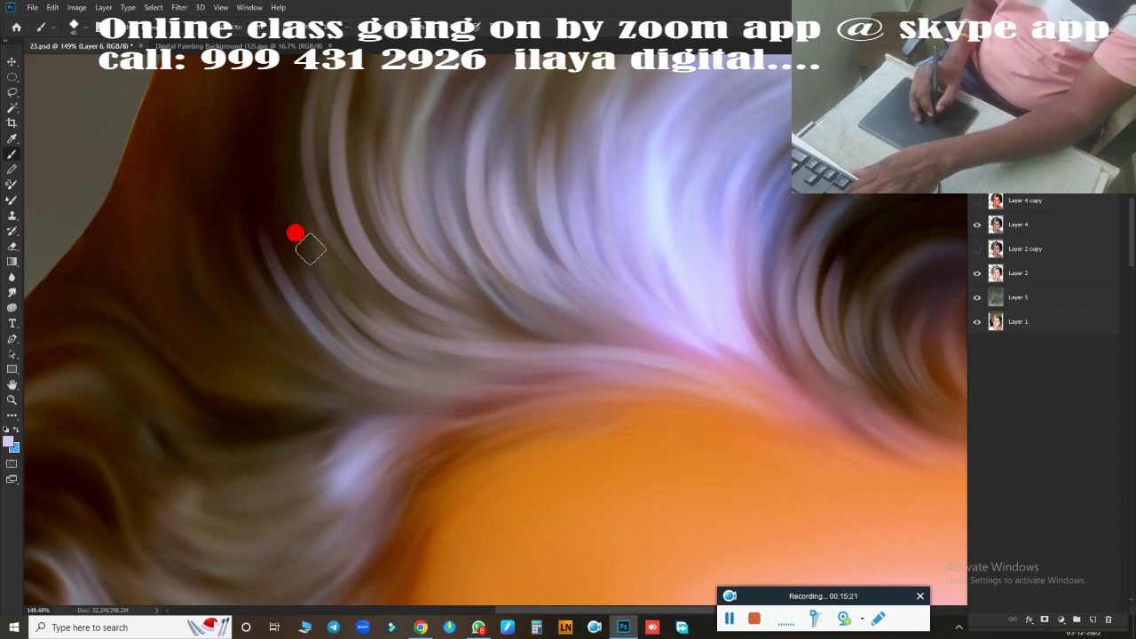
mouse_move(324, 326)
mouse_down()
mouse_move(722, 426)
mouse_move(520, 393)
mouse_move(442, 444)
mouse_up()
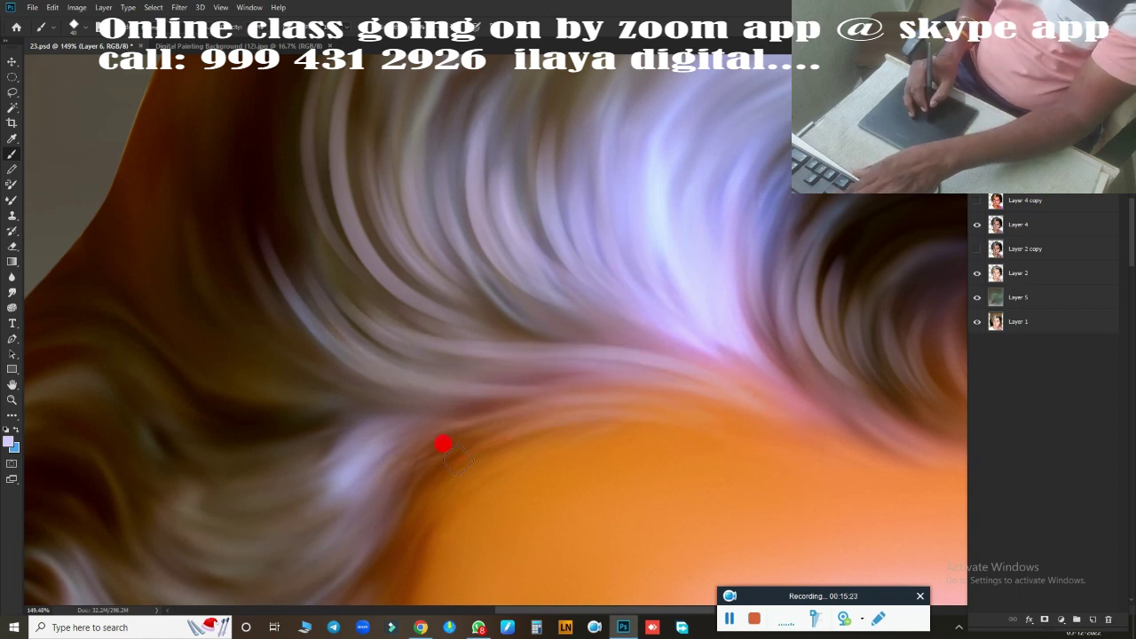
mouse_move(622, 403)
mouse_down()
mouse_move(728, 427)
mouse_move(253, 217)
mouse_up()
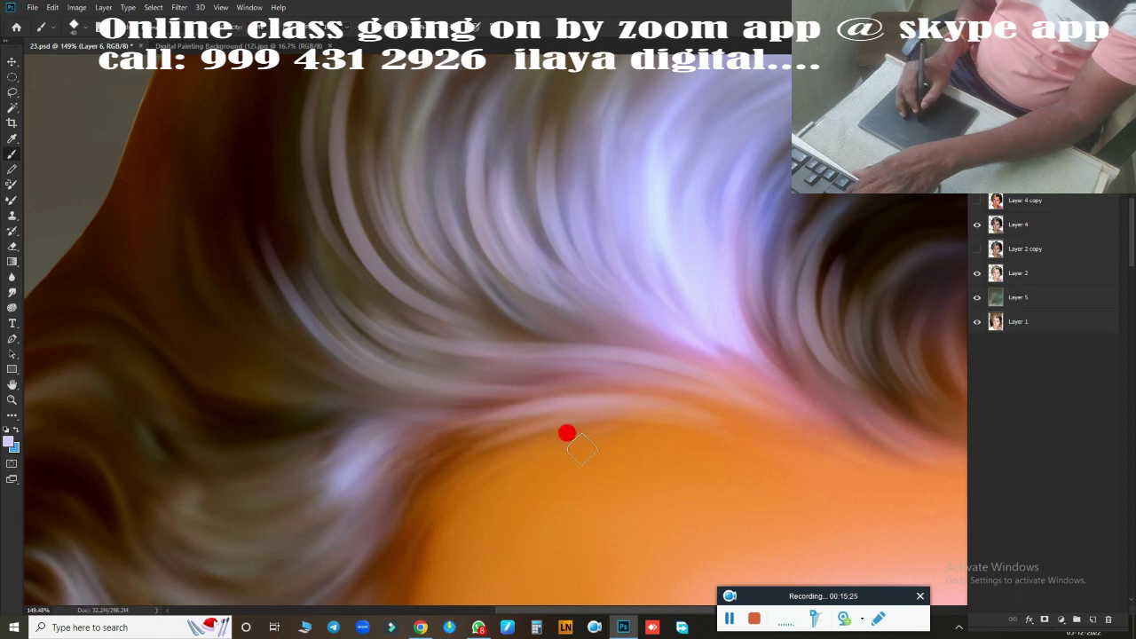
Smear the strands in the dark hair swirl into flowing lighter hair
mouse_move(567, 433)
mouse_down()
mouse_move(452, 423)
mouse_move(160, 223)
mouse_up()
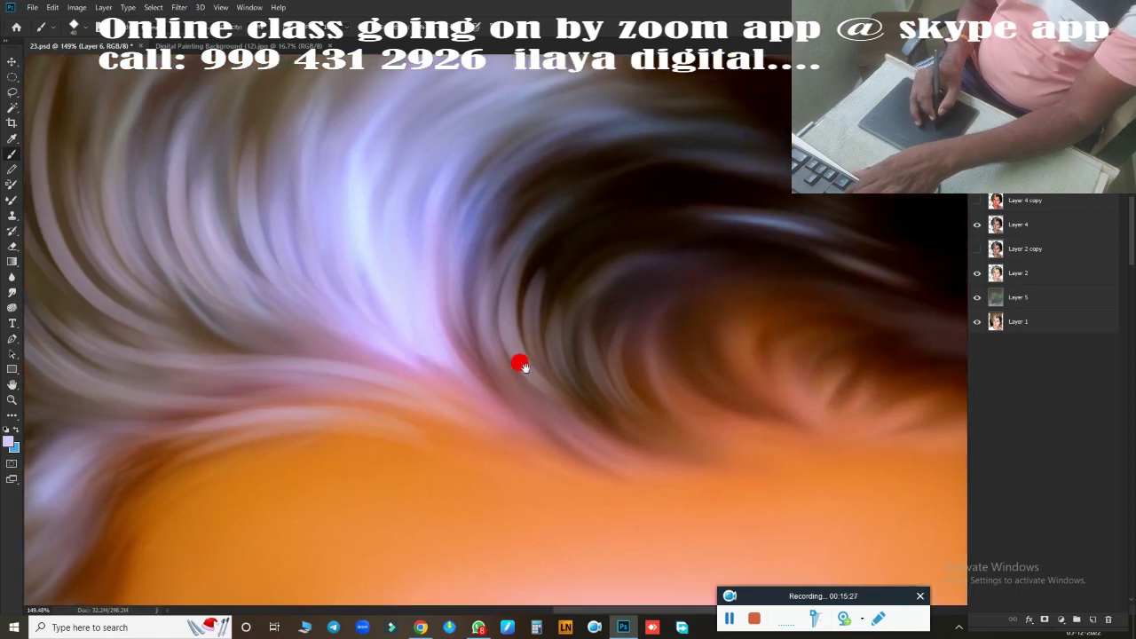
mouse_move(522, 364)
mouse_down()
mouse_move(423, 292)
mouse_move(306, 408)
mouse_up()
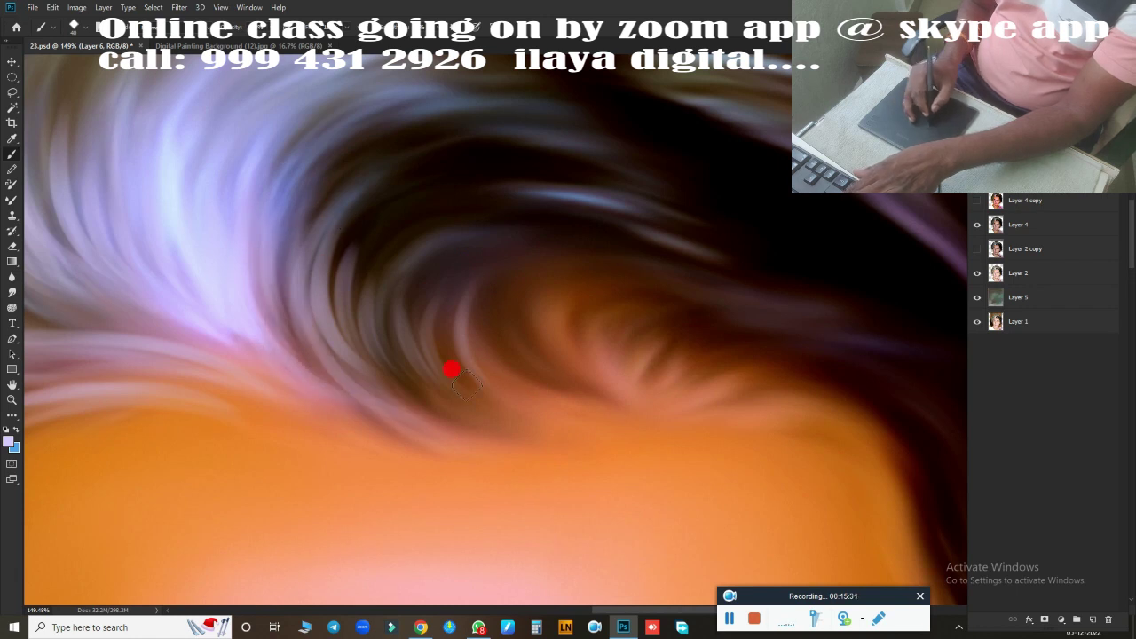
drag(462, 380, 476, 355)
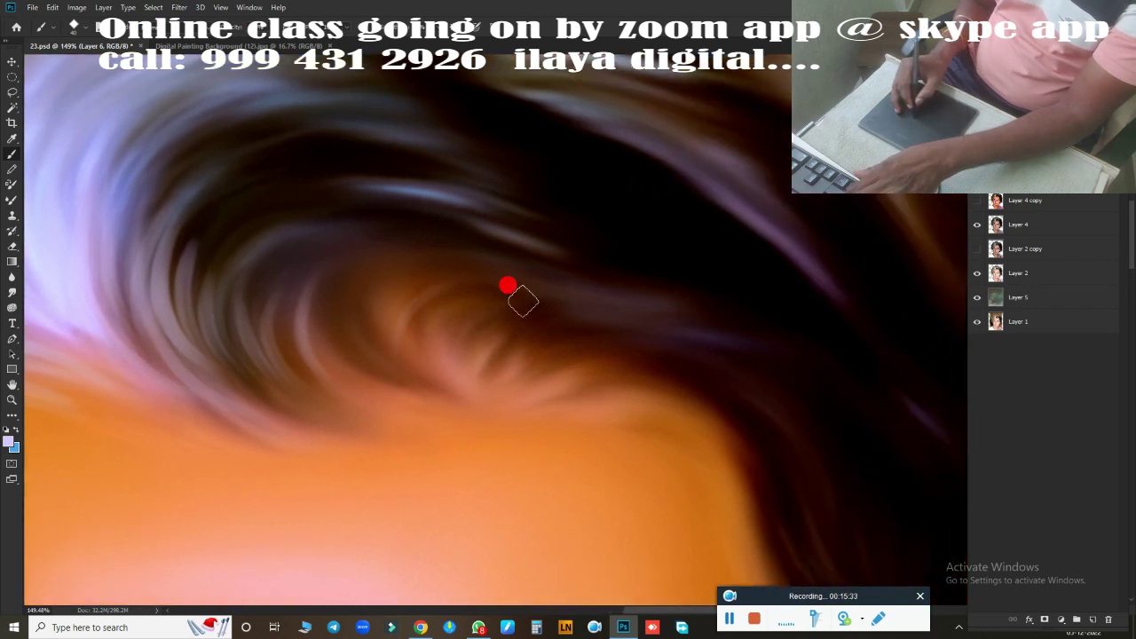
mouse_move(495, 312)
mouse_down()
mouse_move(497, 287)
mouse_move(545, 292)
mouse_move(411, 248)
mouse_move(347, 272)
mouse_move(329, 329)
mouse_move(317, 246)
mouse_move(322, 385)
mouse_move(279, 363)
mouse_move(309, 237)
mouse_move(314, 337)
mouse_move(633, 400)
mouse_move(512, 398)
mouse_move(501, 336)
mouse_move(441, 320)
mouse_up()
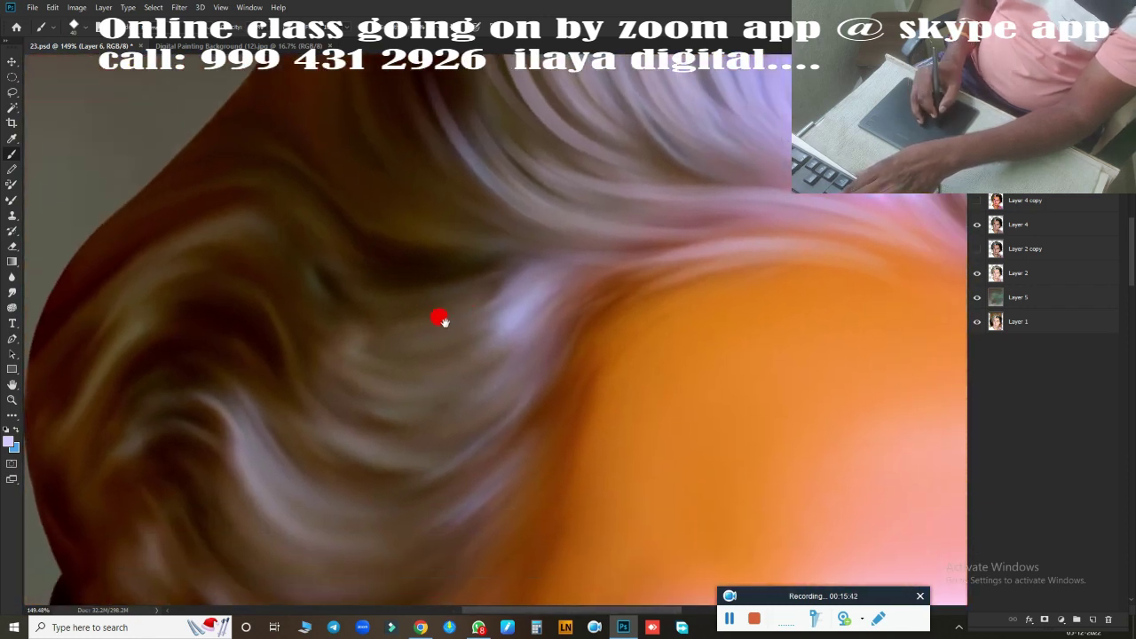
mouse_move(355, 354)
mouse_down()
mouse_move(305, 299)
mouse_move(345, 256)
mouse_move(523, 355)
mouse_move(583, 236)
mouse_up()
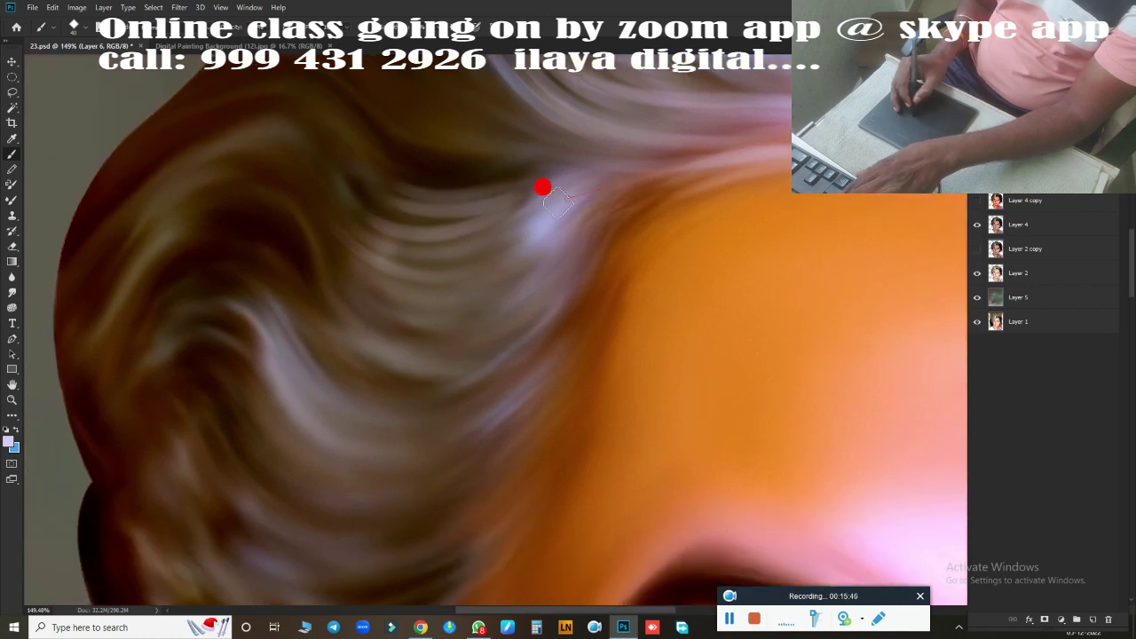
mouse_move(617, 167)
mouse_down()
mouse_move(353, 187)
mouse_move(608, 180)
mouse_move(317, 180)
mouse_move(573, 224)
mouse_move(406, 297)
mouse_move(367, 274)
mouse_move(429, 267)
mouse_up()
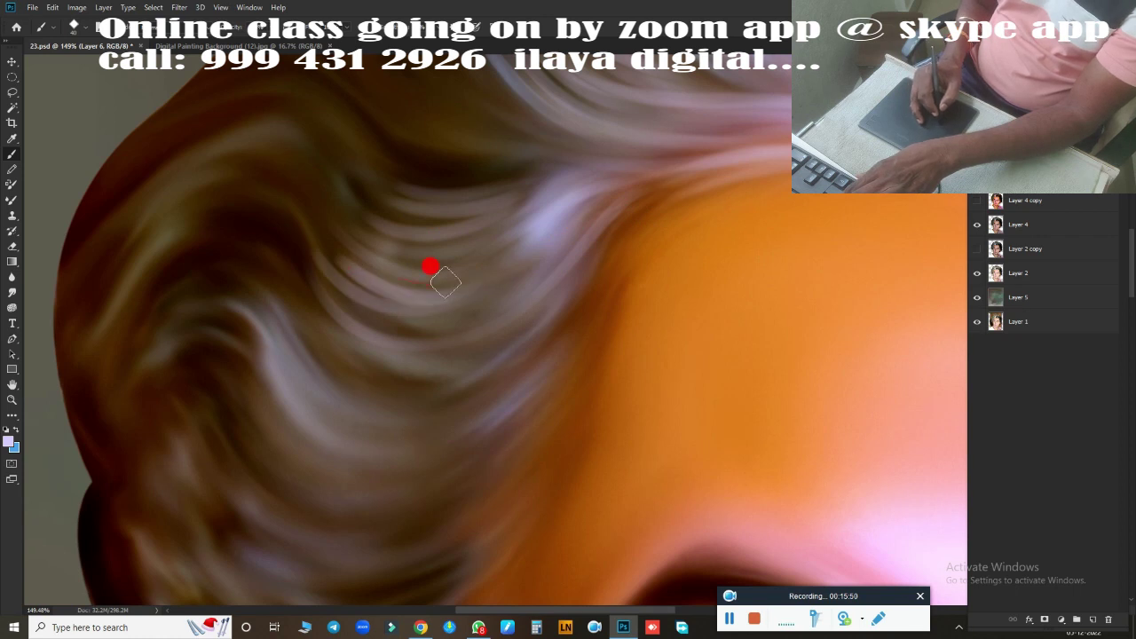
Paint lighter, smoother strands following the curves of the upper hair curls
drag(557, 207, 346, 229)
drag(494, 356, 488, 314)
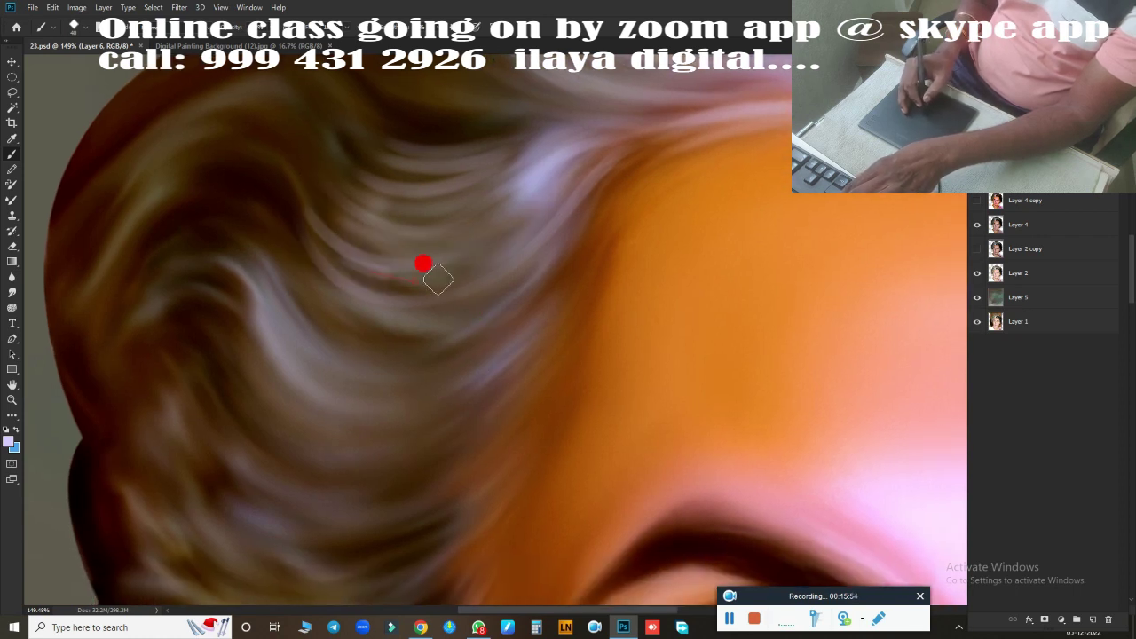
drag(437, 375, 402, 299)
drag(322, 307, 440, 275)
drag(274, 238, 478, 243)
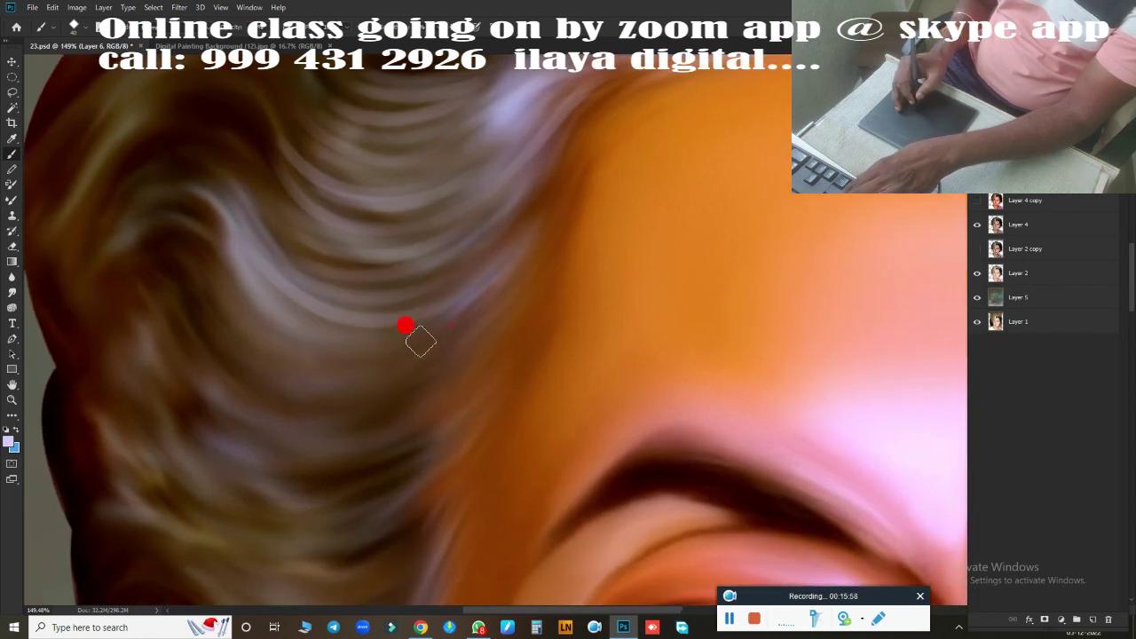
drag(405, 327, 273, 314)
mouse_move(231, 359)
mouse_down()
mouse_move(438, 330)
mouse_move(431, 316)
mouse_up()
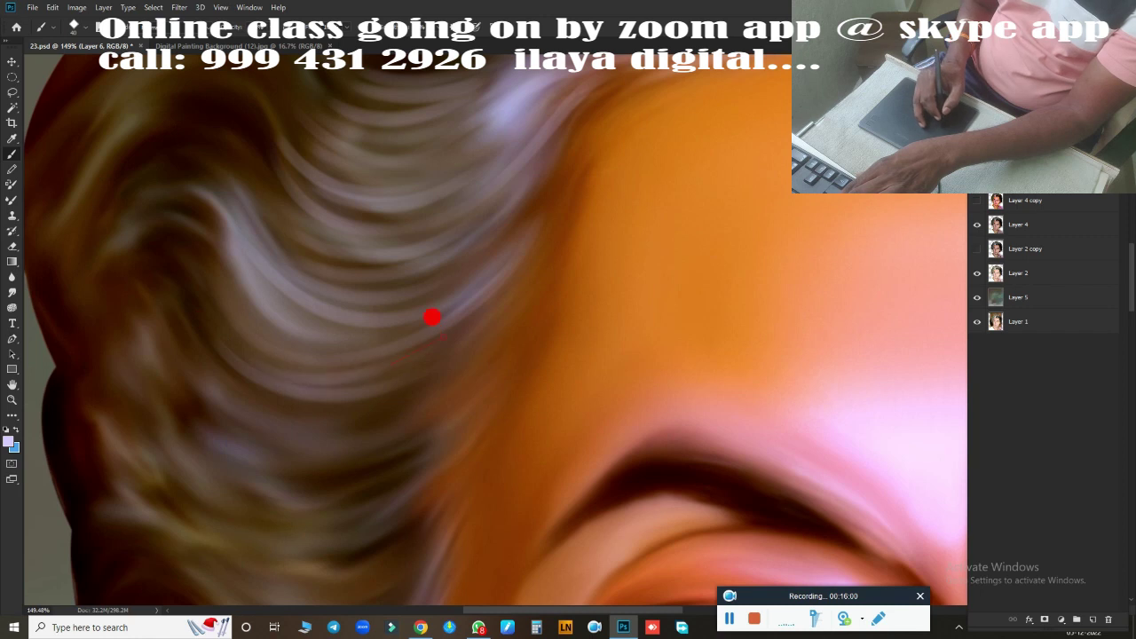
Add more faint light strands across the curls from the hair edge
drag(239, 431, 395, 444)
drag(248, 411, 399, 425)
drag(338, 400, 408, 417)
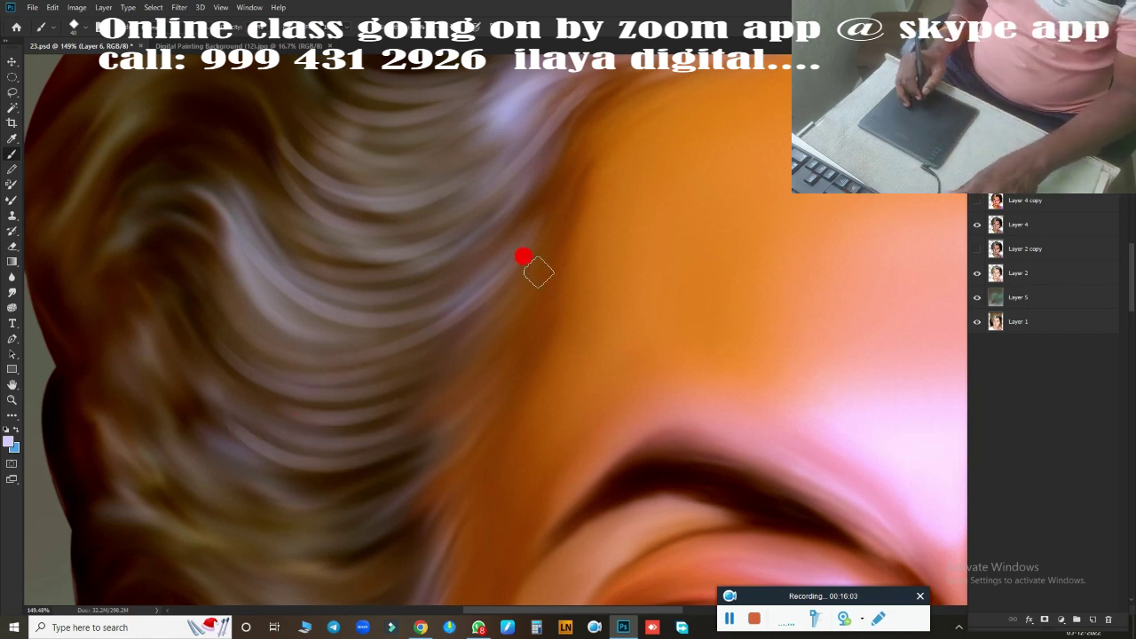
drag(520, 254, 444, 346)
drag(545, 243, 368, 329)
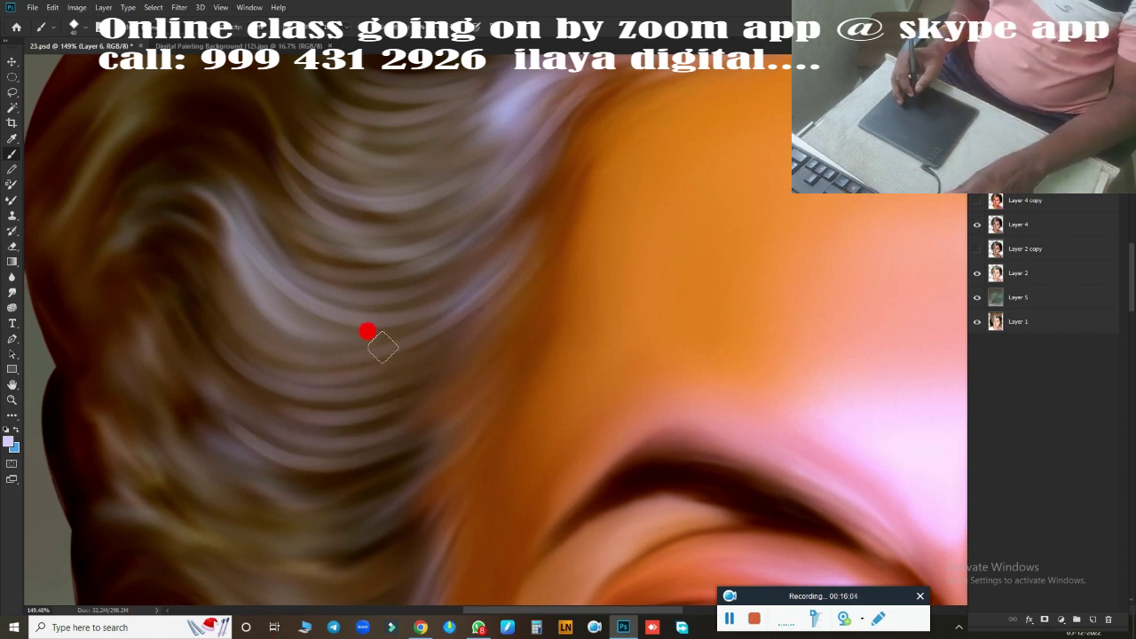
drag(378, 387, 386, 407)
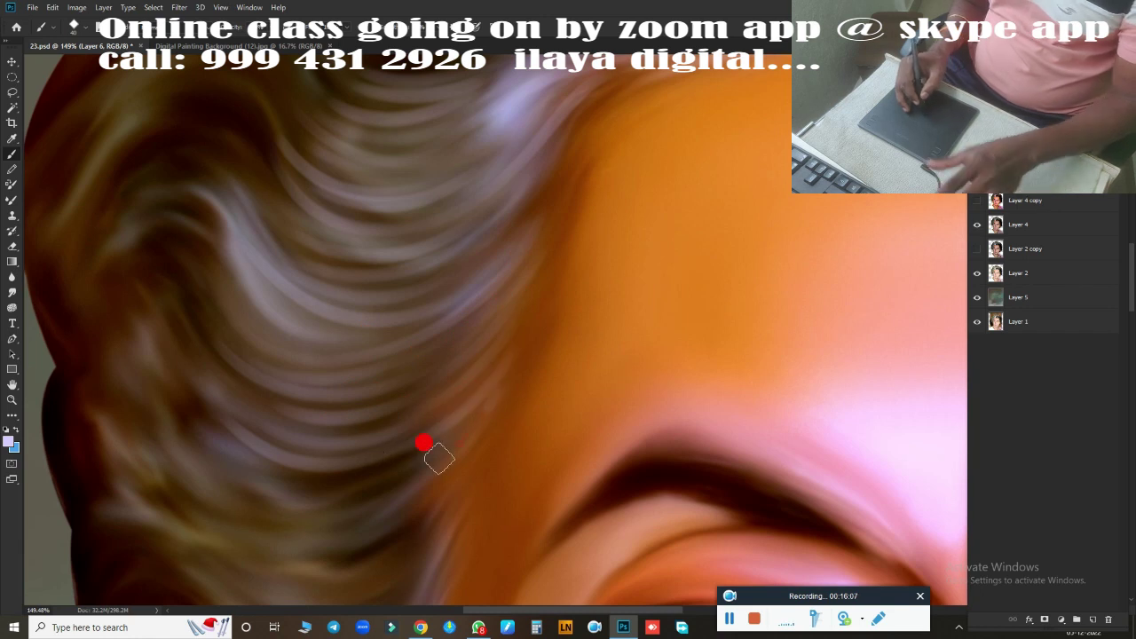
Paint curved light strands across the upper and side curls
scroll(458, 423, down, 5)
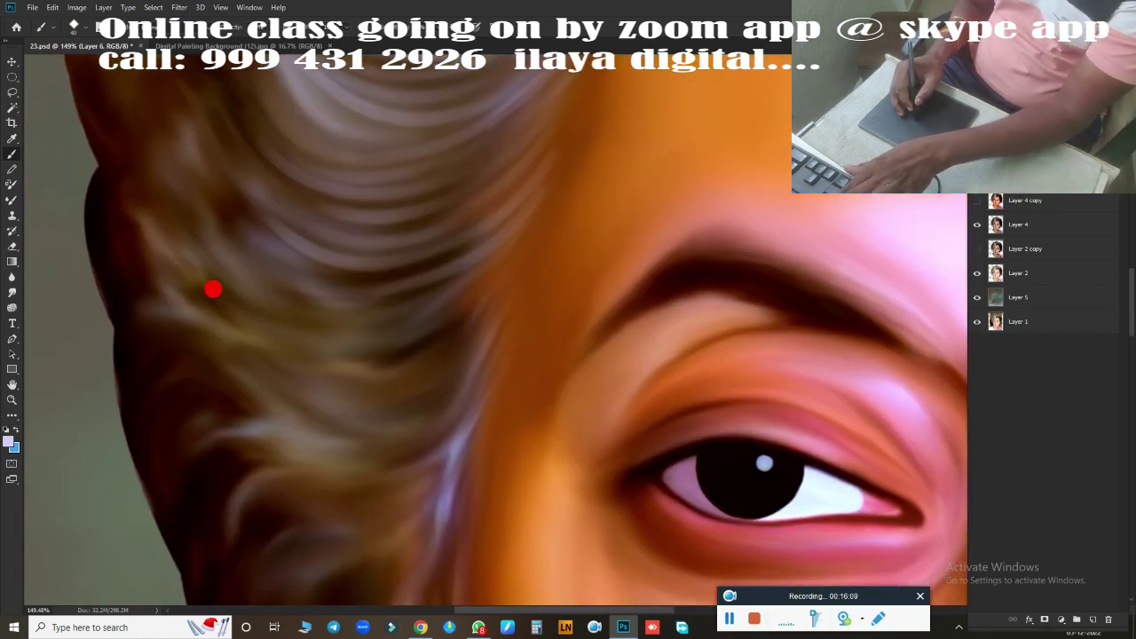
drag(249, 355, 452, 297)
drag(261, 332, 427, 289)
drag(301, 320, 396, 265)
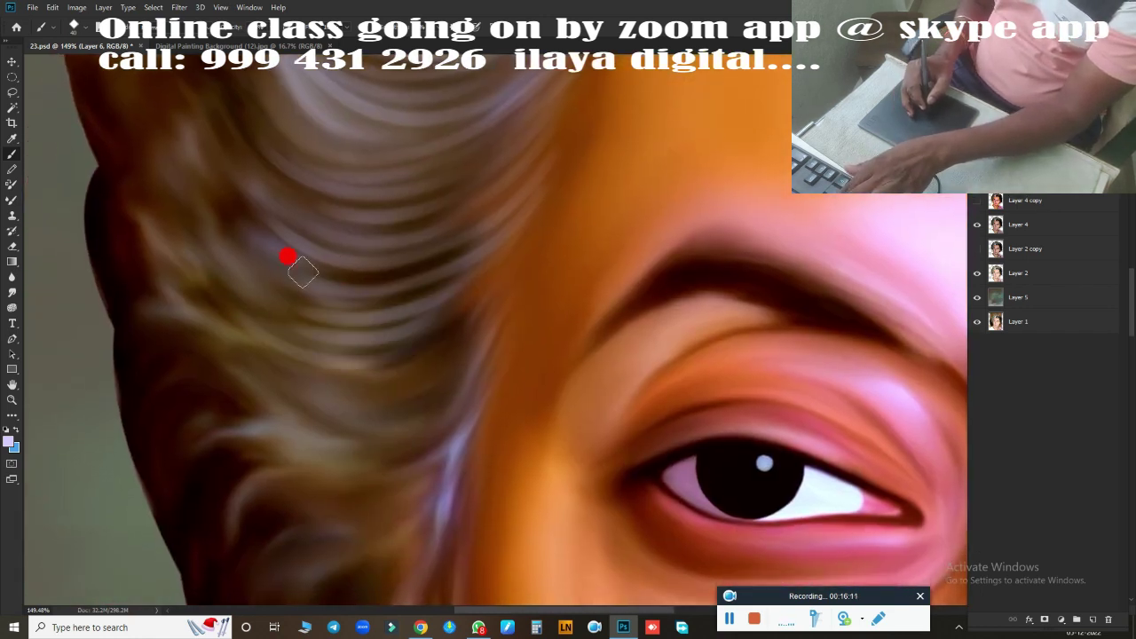
scroll(456, 347, down, 1)
scroll(355, 311, down, 2)
drag(254, 279, 347, 254)
drag(292, 302, 328, 242)
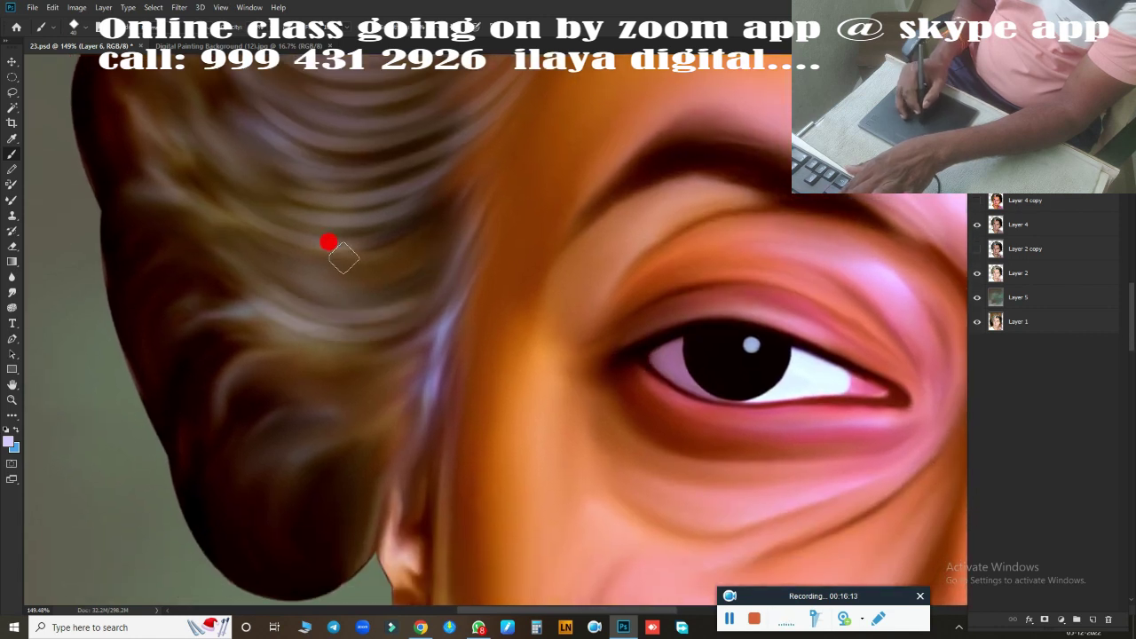
drag(266, 279, 404, 262)
drag(266, 248, 408, 241)
drag(258, 215, 417, 181)
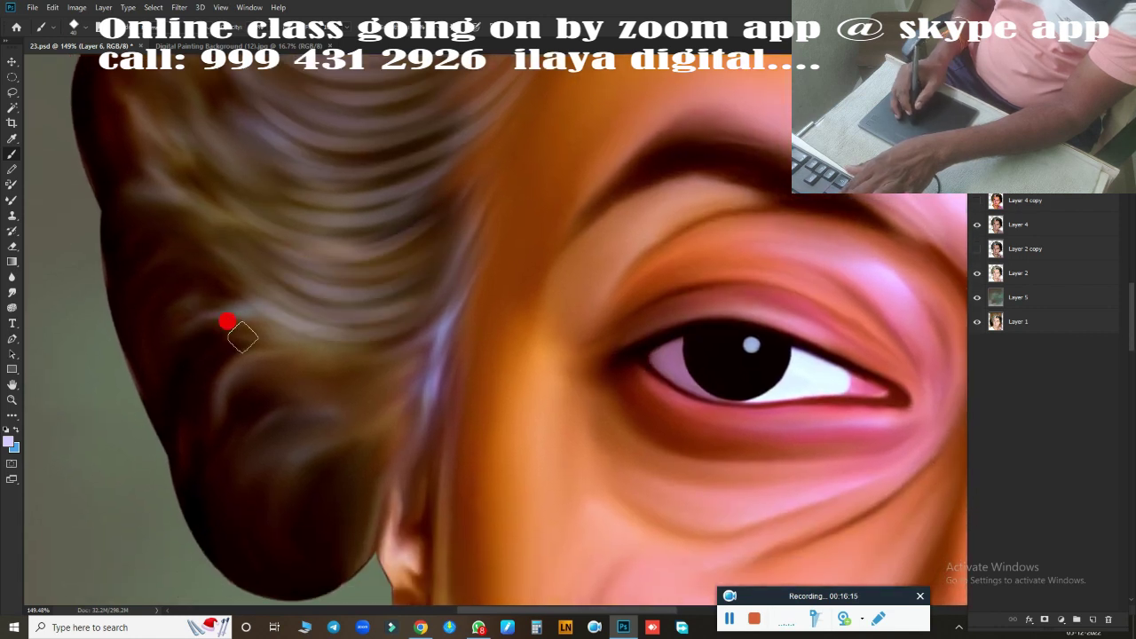
Paint curved light strands across the lower curls, undoing the last one
drag(259, 378, 378, 359)
drag(295, 355, 405, 336)
drag(236, 435, 412, 373)
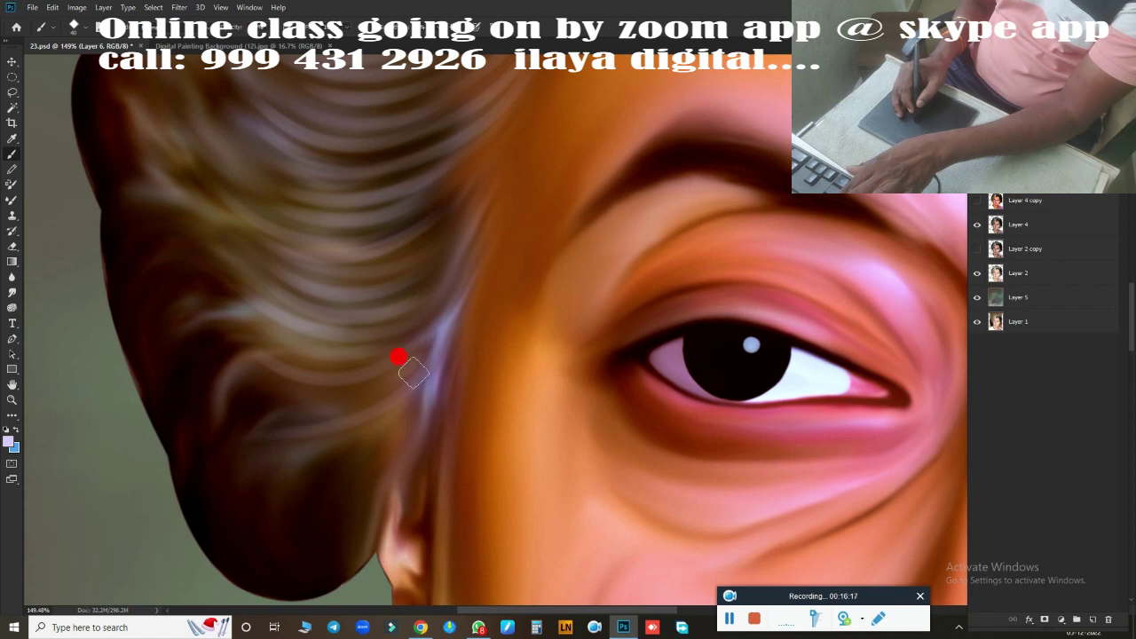
scroll(438, 324, down, 3)
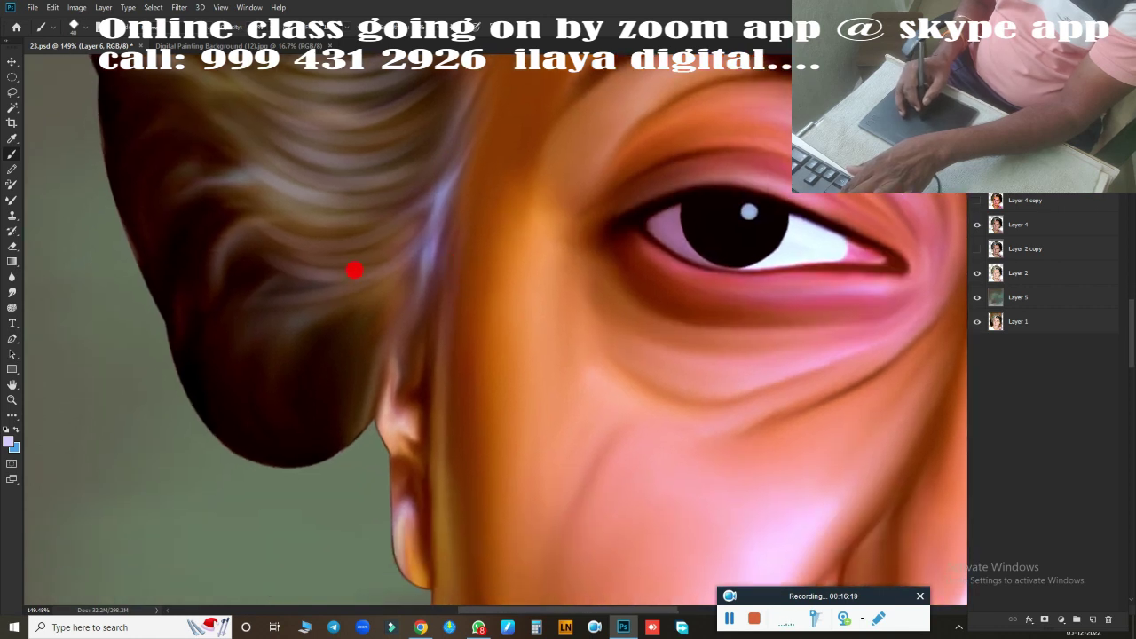
mouse_move(266, 421)
mouse_down()
mouse_move(293, 327)
mouse_move(267, 431)
mouse_up()
key(ctrl+z)
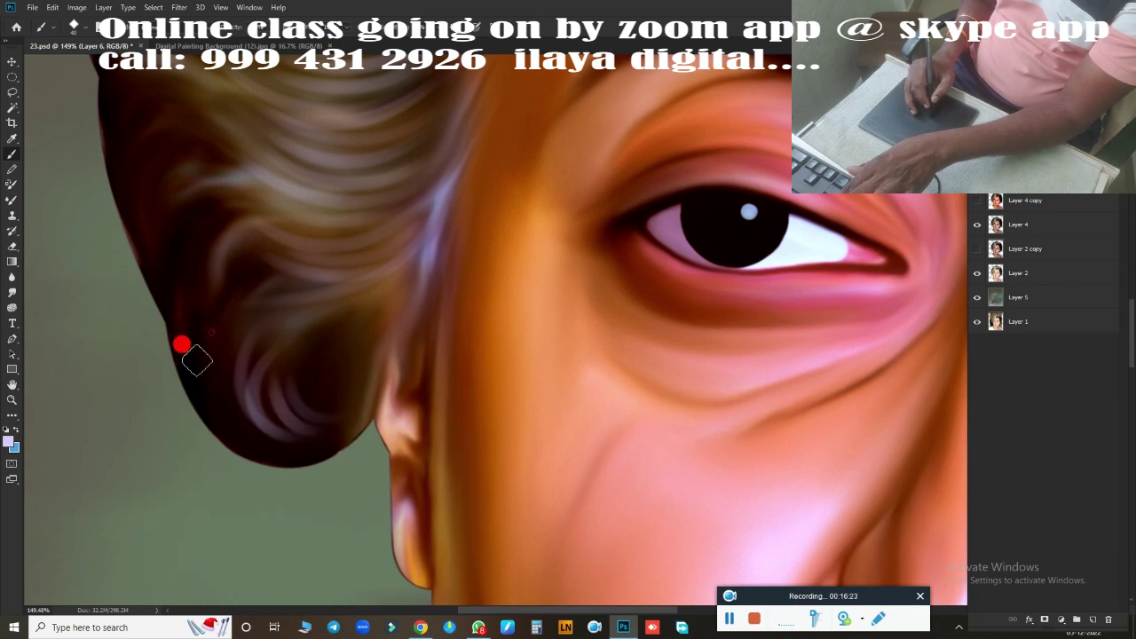
Paint a rim highlight along the dark curl and light strands down the left hair edge
drag(196, 360, 309, 423)
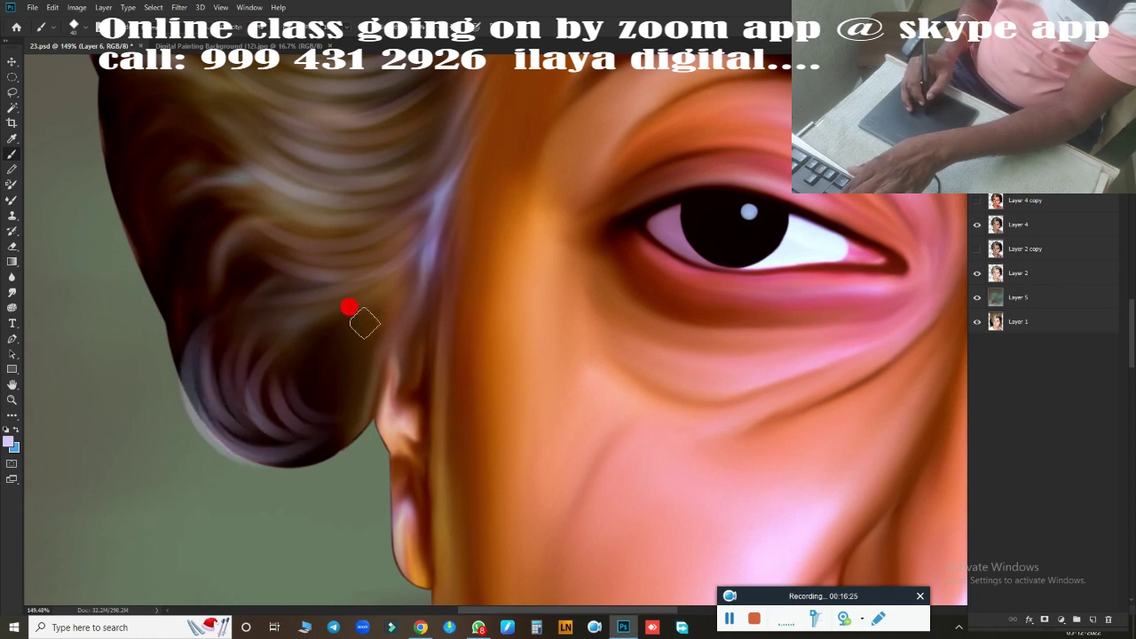
drag(330, 339, 342, 399)
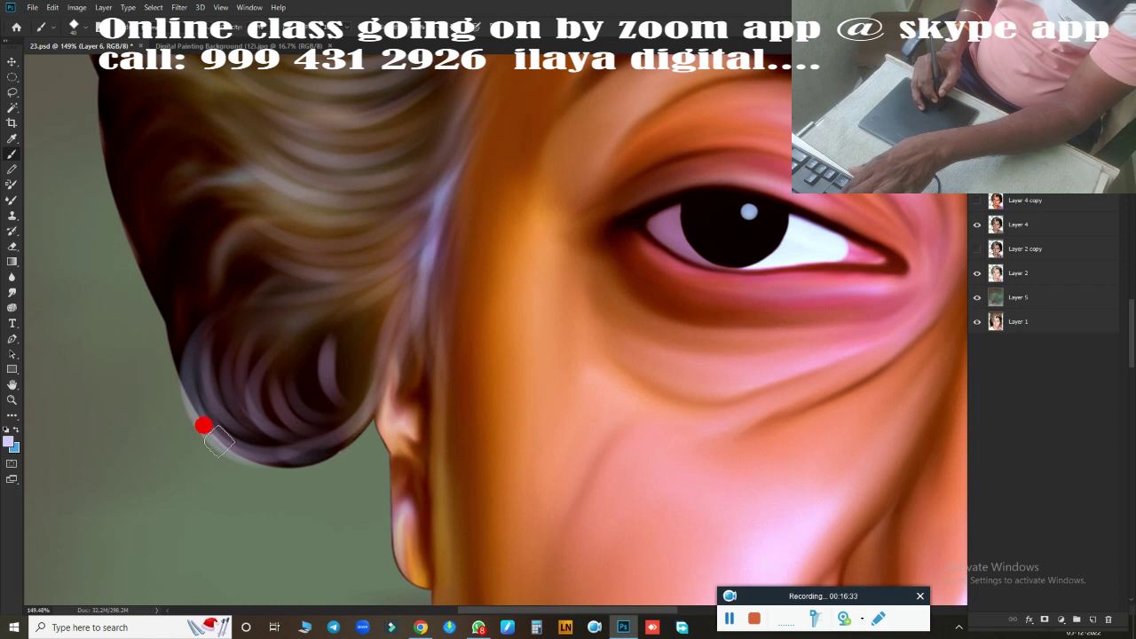
drag(286, 305, 441, 400)
mouse_move(299, 178)
mouse_down()
mouse_move(264, 261)
mouse_move(326, 348)
mouse_move(357, 509)
mouse_move(362, 500)
mouse_up()
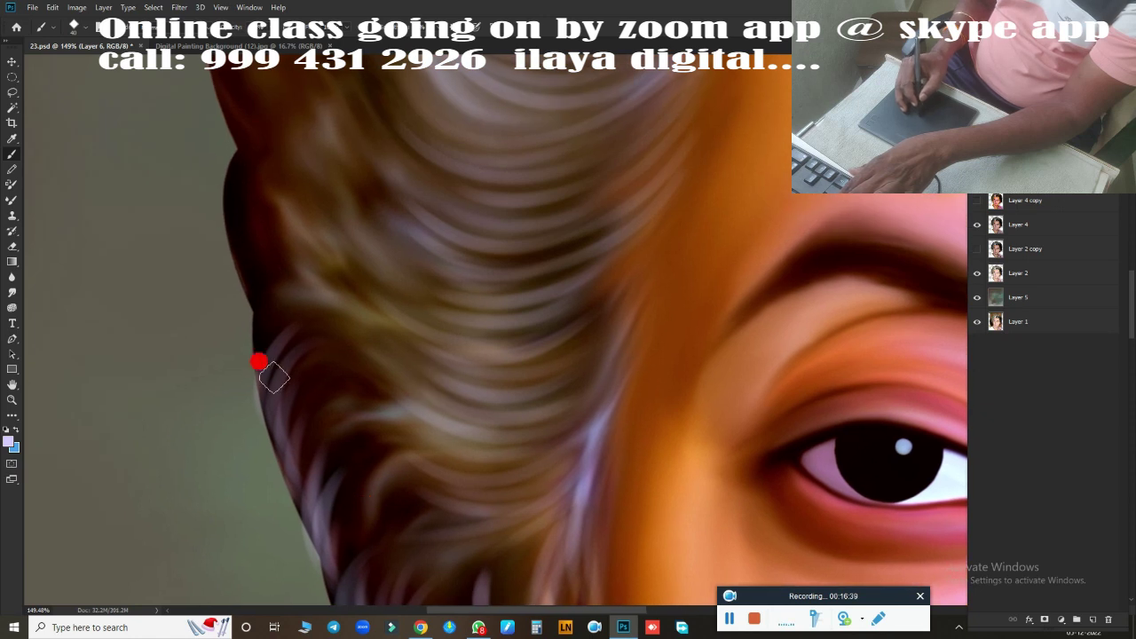
Paint curved light strands along the left hair edge and near the lower curl
drag(273, 378, 495, 392)
drag(328, 415, 326, 383)
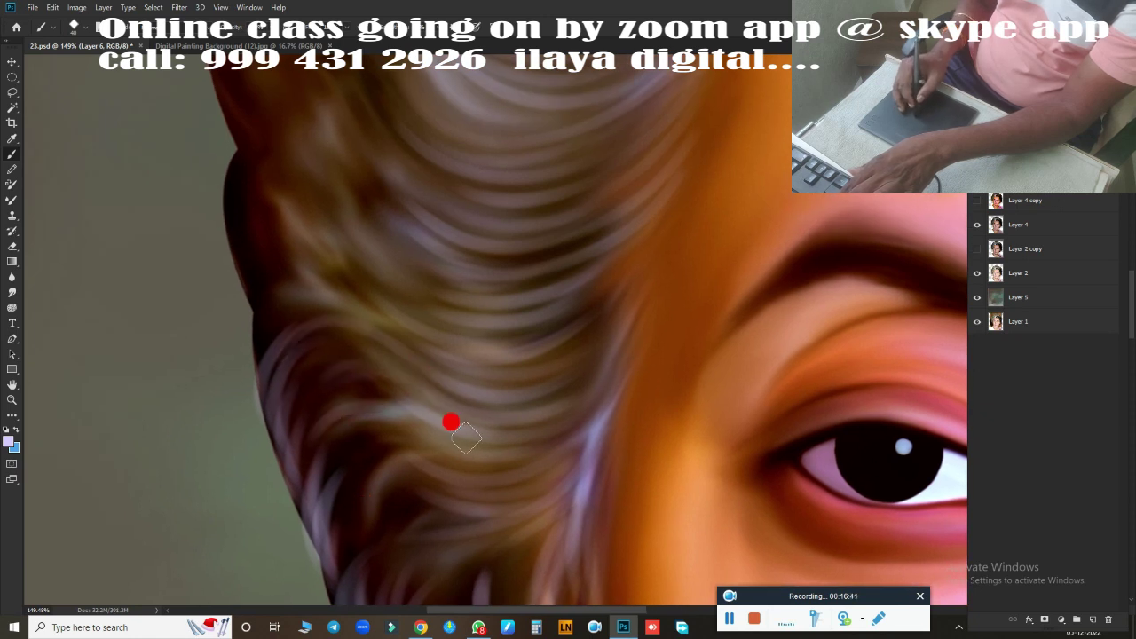
drag(391, 464, 403, 591)
mouse_move(256, 263)
mouse_down()
mouse_move(292, 381)
mouse_move(310, 360)
mouse_move(311, 325)
mouse_move(332, 326)
mouse_move(304, 425)
mouse_move(347, 429)
mouse_move(393, 553)
mouse_up()
mouse_move(274, 310)
mouse_down()
mouse_move(284, 461)
mouse_move(266, 299)
mouse_move(233, 296)
mouse_move(249, 417)
mouse_move(291, 288)
mouse_move(255, 383)
mouse_move(370, 172)
mouse_move(273, 238)
mouse_move(287, 233)
mouse_move(288, 179)
mouse_move(470, 101)
mouse_move(268, 358)
mouse_move(256, 431)
mouse_move(358, 310)
mouse_move(288, 443)
mouse_move(377, 401)
mouse_up()
drag(377, 401, 281, 450)
drag(381, 495, 413, 530)
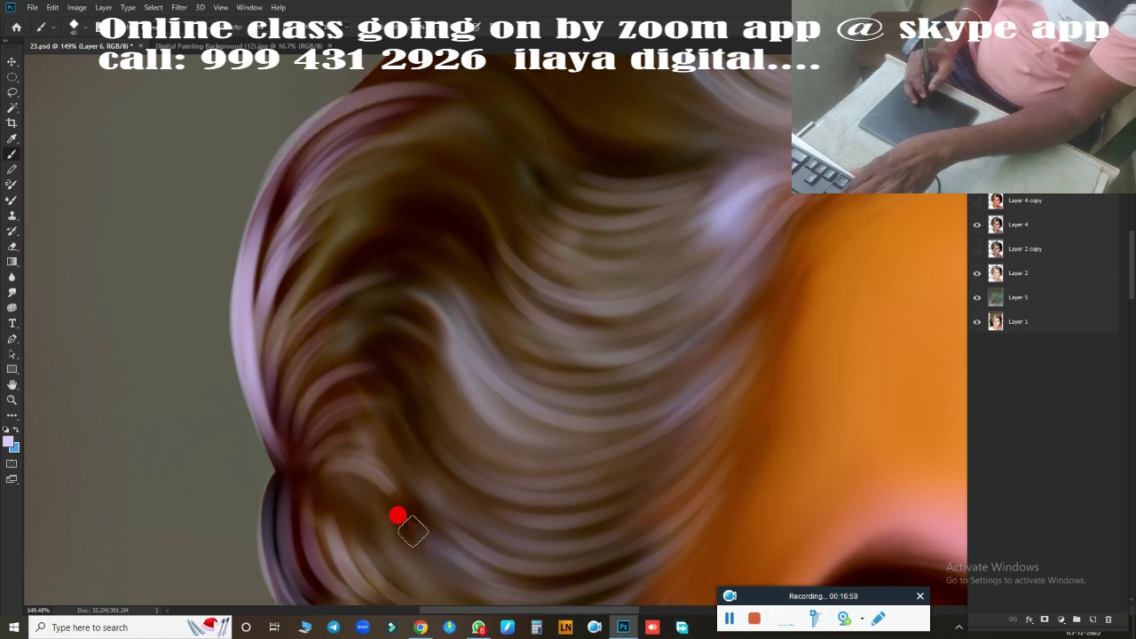
Paint light purple strands across the curl and along the hair's top edge
mouse_move(419, 374)
mouse_down()
mouse_move(266, 355)
mouse_move(235, 241)
mouse_up()
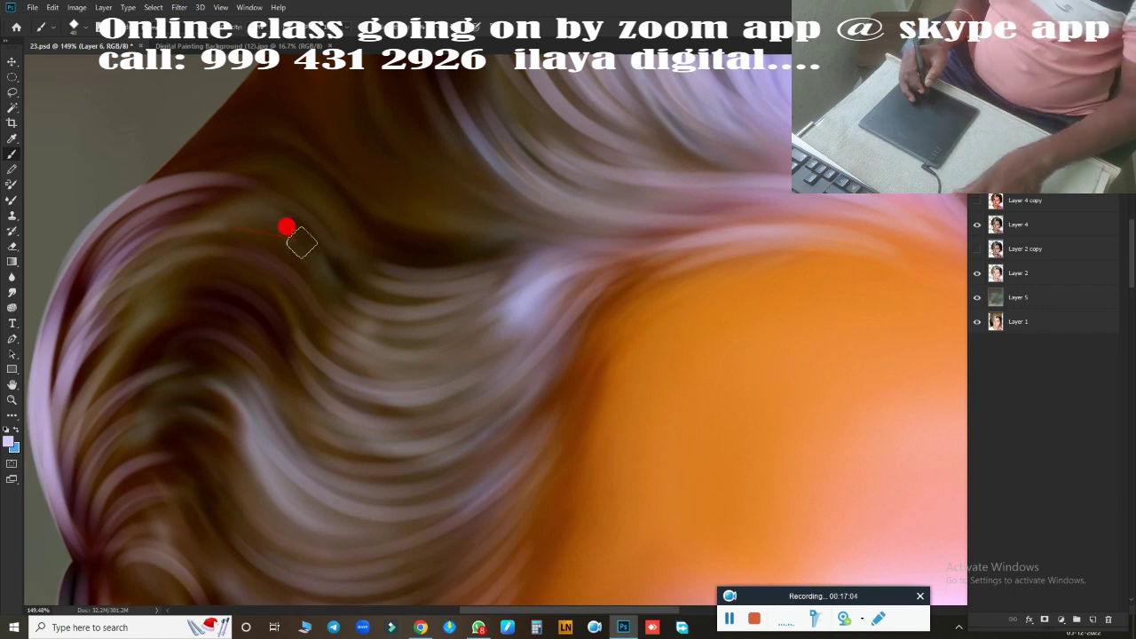
drag(301, 243, 451, 274)
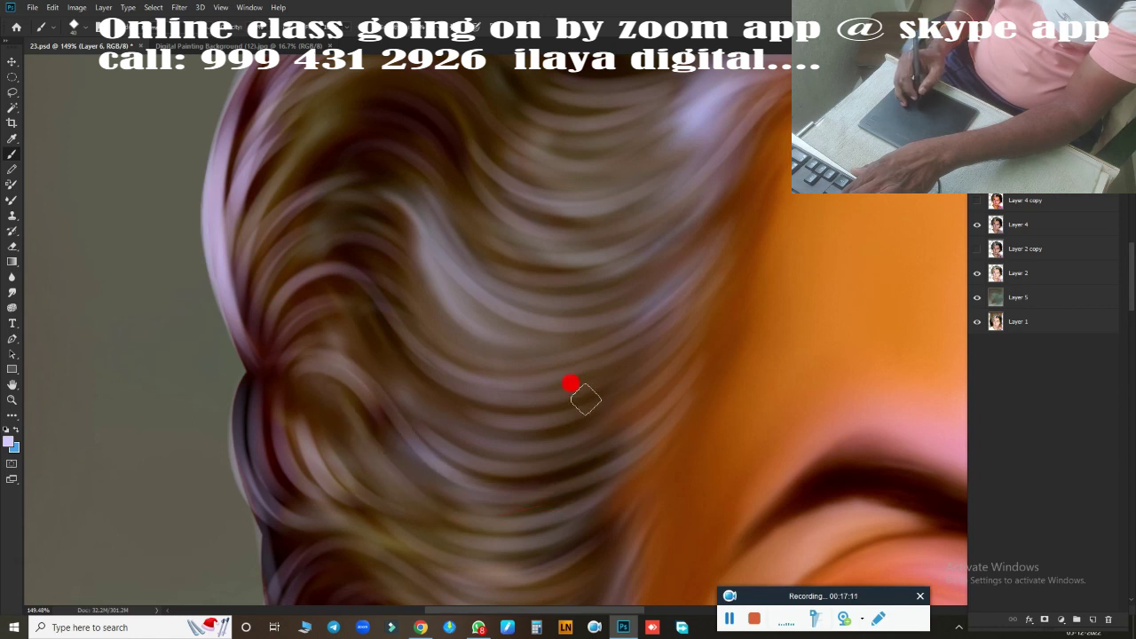
drag(571, 381, 497, 538)
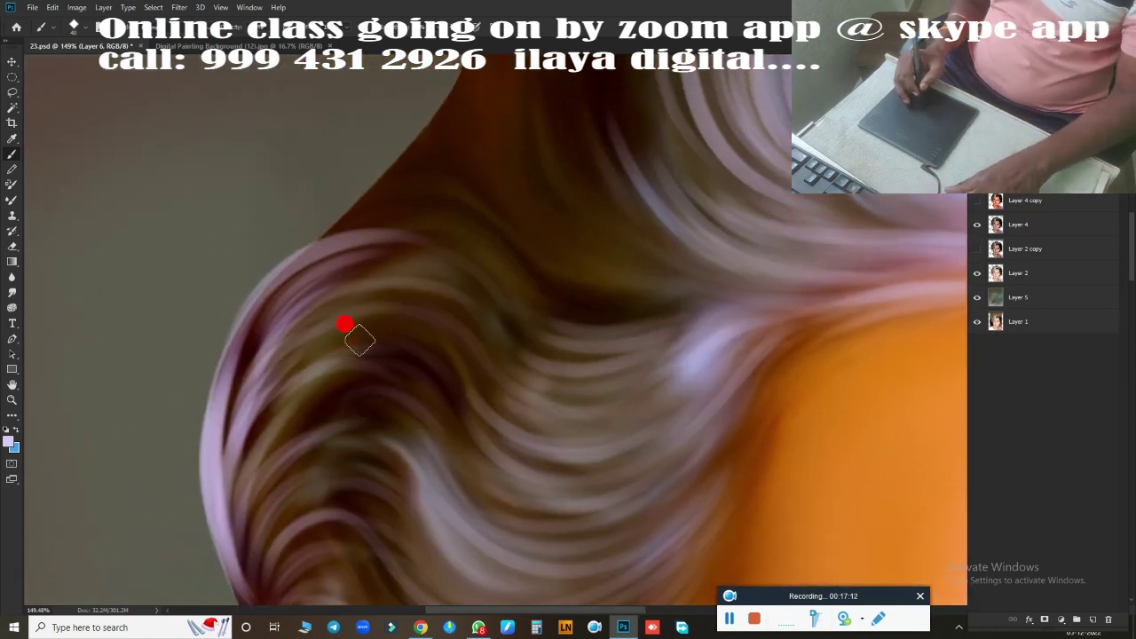
drag(330, 272, 533, 307)
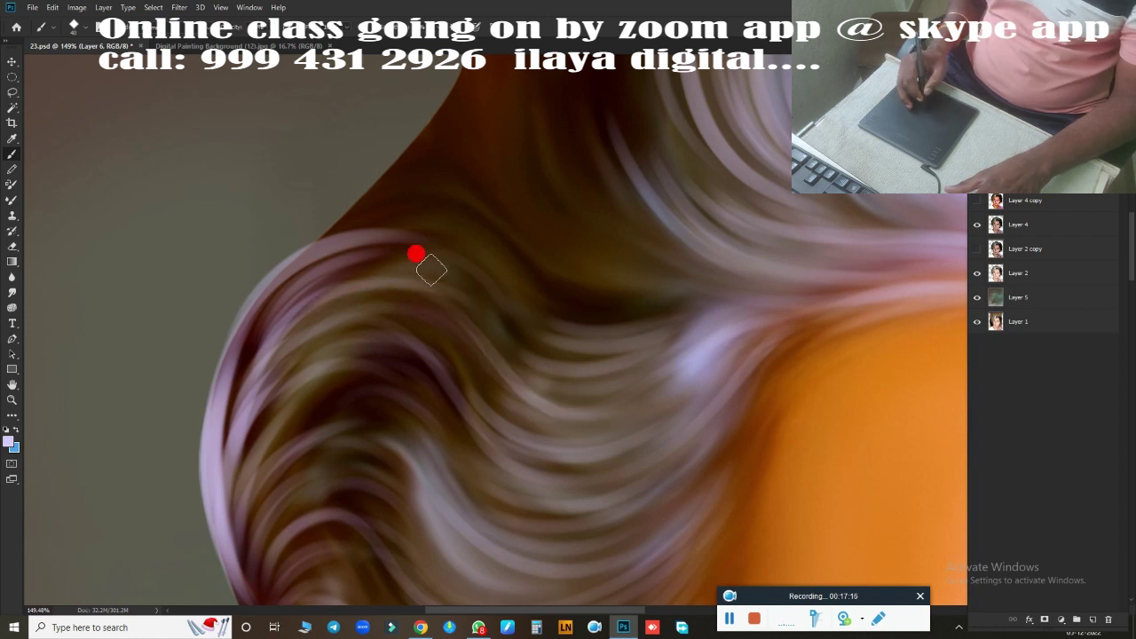
mouse_move(315, 213)
mouse_down()
mouse_move(477, 147)
mouse_move(376, 193)
mouse_up()
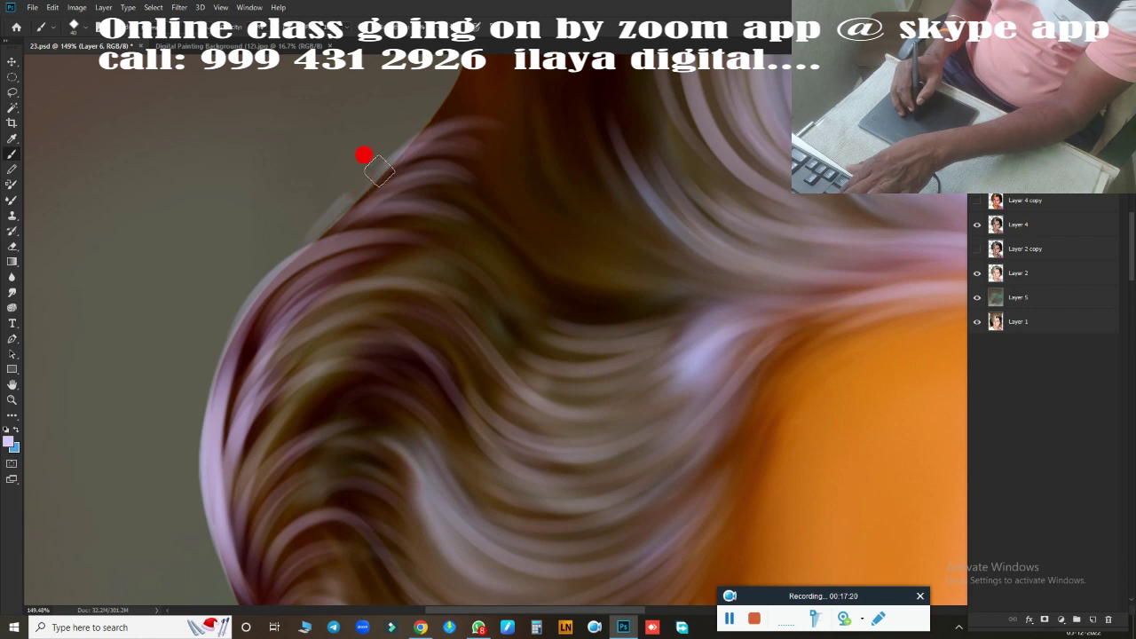
Zoom in on the hair and paint one brighter strand across it
scroll(517, 329, down, 3)
scroll(545, 190, down, 2)
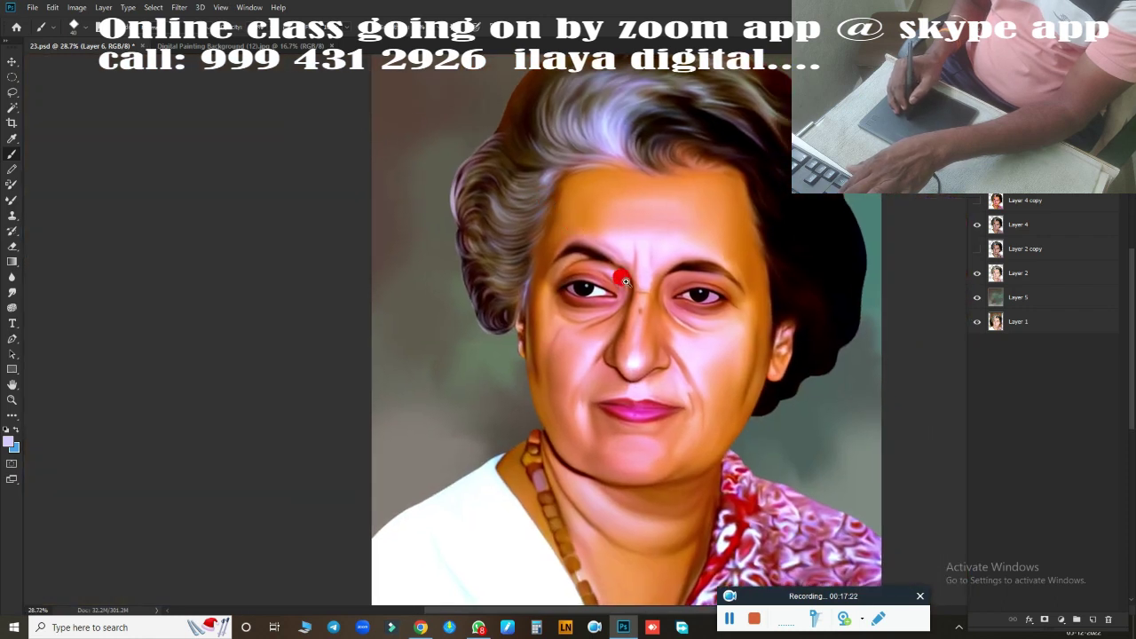
scroll(540, 195, up, 3)
scroll(548, 474, up, 3)
scroll(540, 405, up, 2)
scroll(545, 358, up, 2)
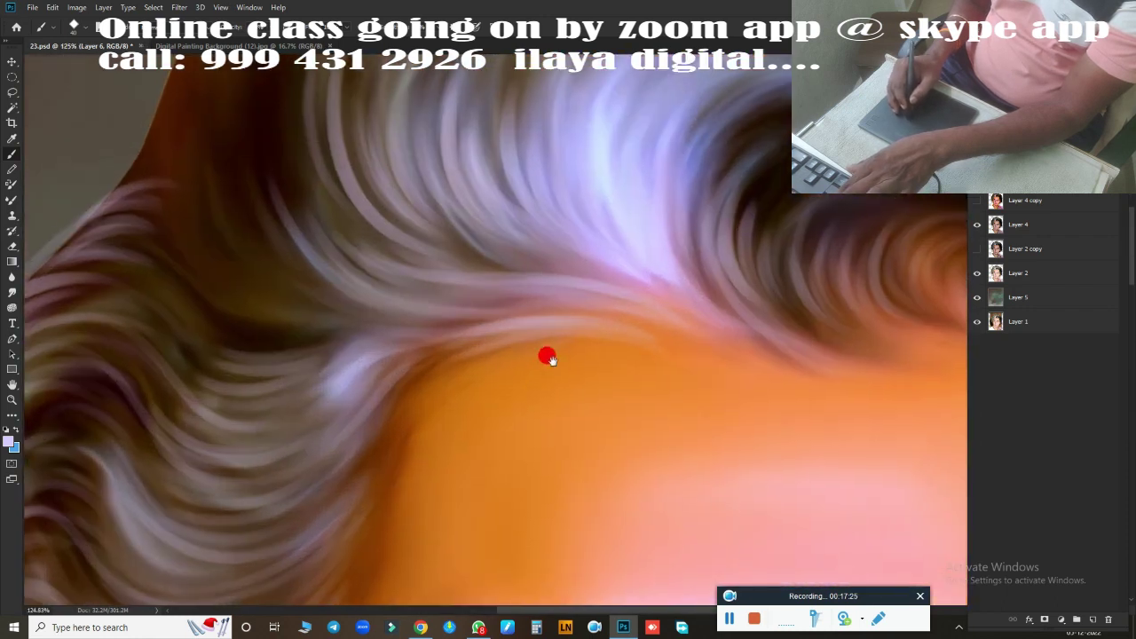
scroll(669, 525, up, 2)
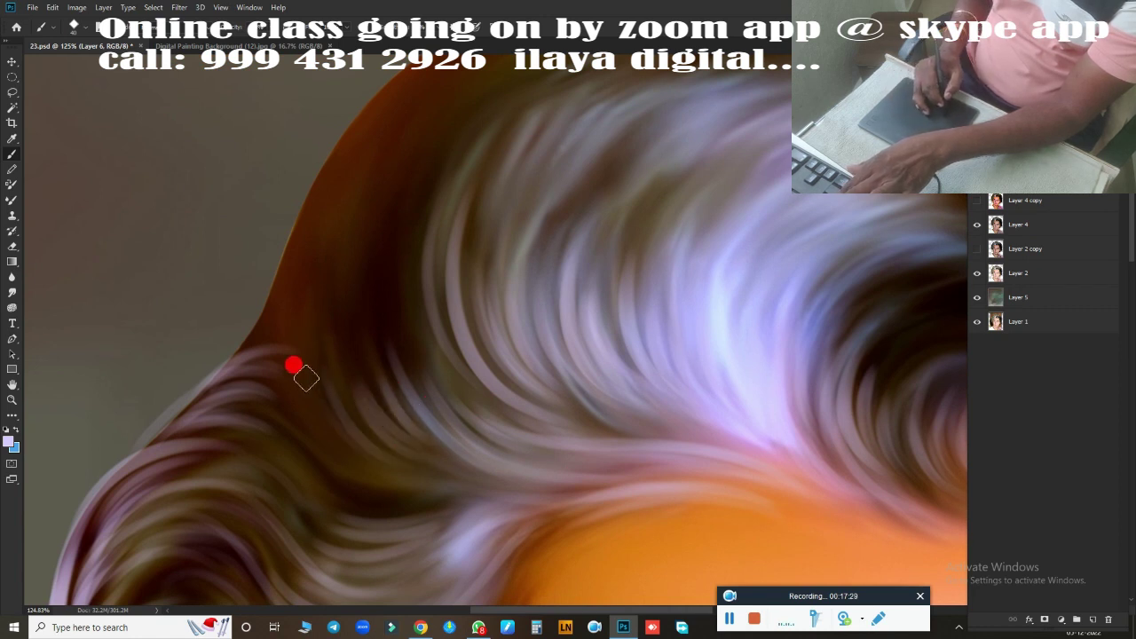
drag(294, 366, 462, 468)
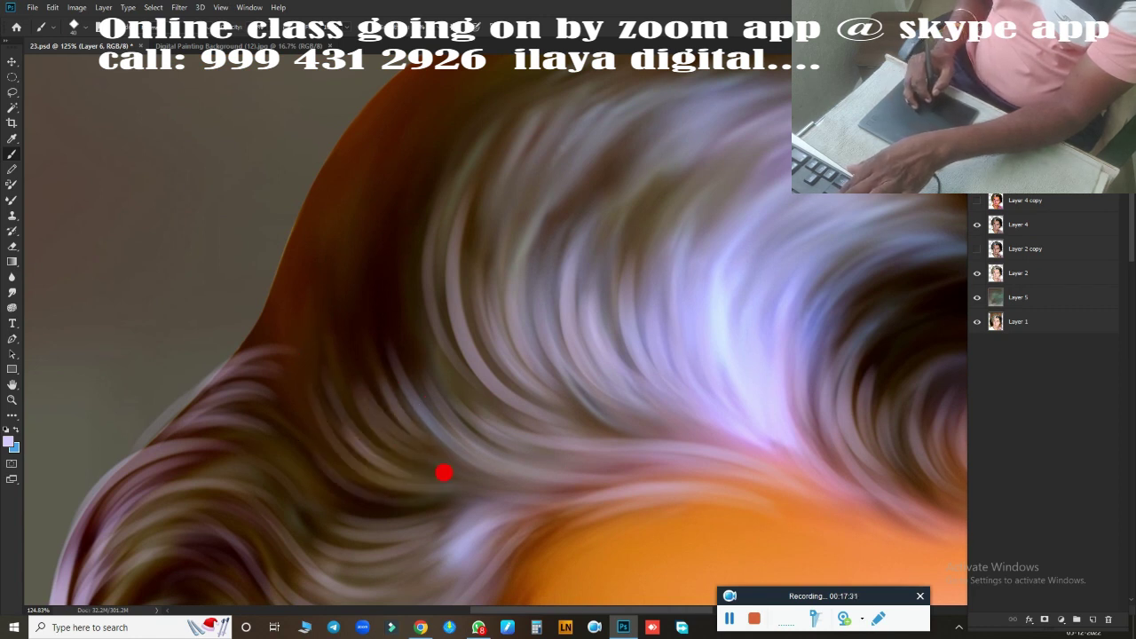
Rotate the canvas and trace faint lavender strands along the brown top hair edge
scroll(495, 454, down, 3)
scroll(492, 391, down, 2)
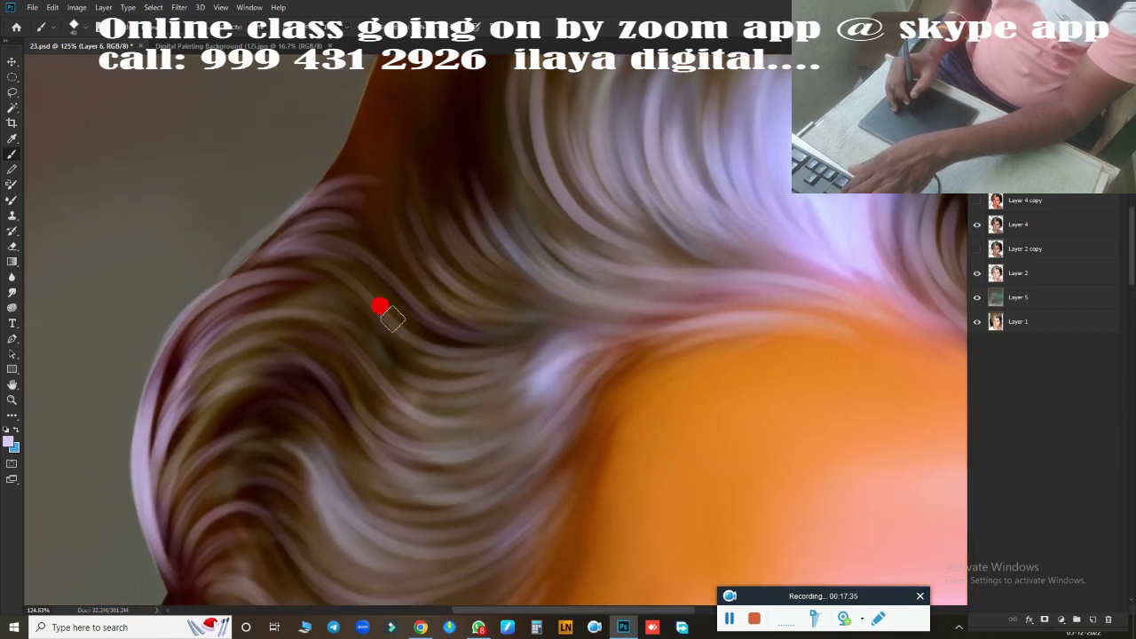
drag(530, 310, 539, 474)
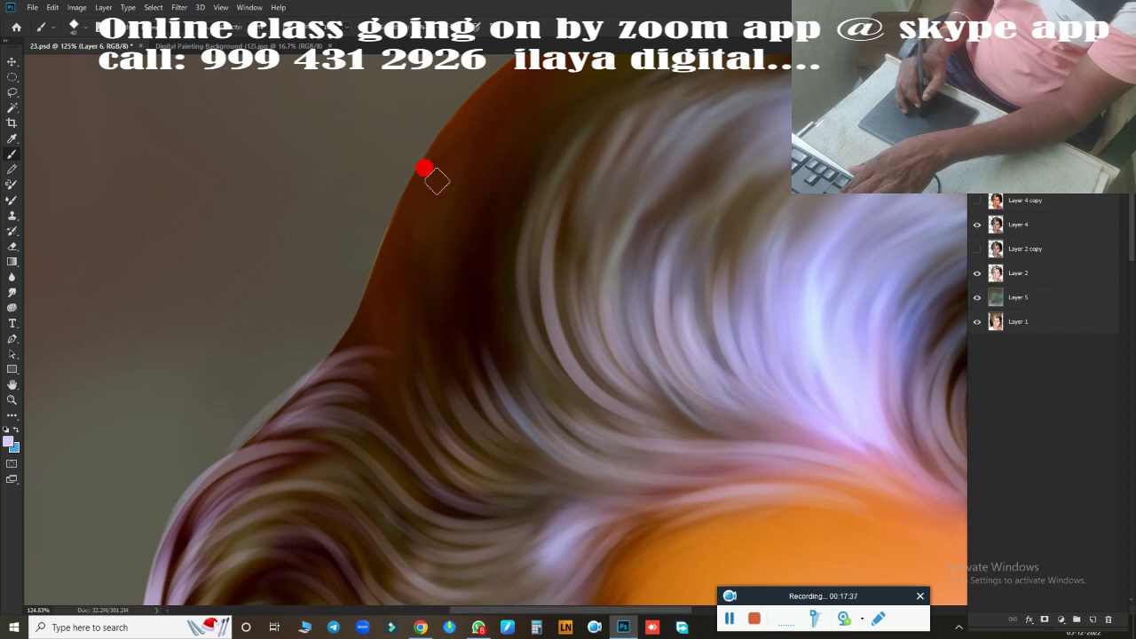
key(r)
mouse_move(427, 143)
mouse_down()
mouse_move(444, 218)
mouse_move(416, 267)
mouse_move(456, 286)
mouse_move(352, 324)
mouse_move(356, 288)
mouse_move(420, 512)
mouse_up()
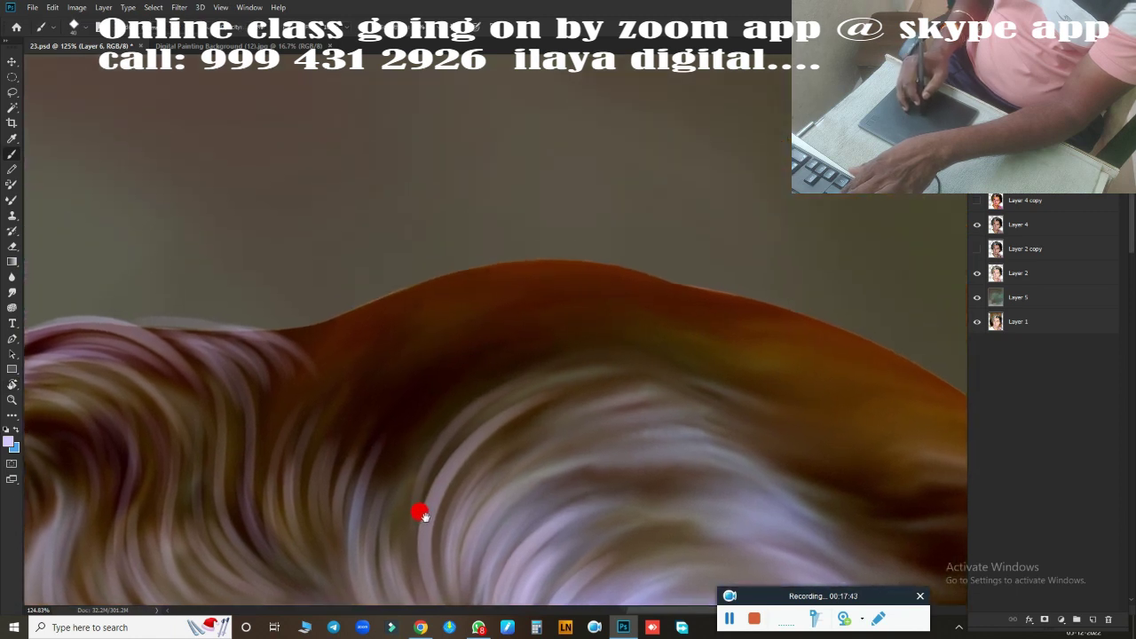
drag(446, 311, 577, 299)
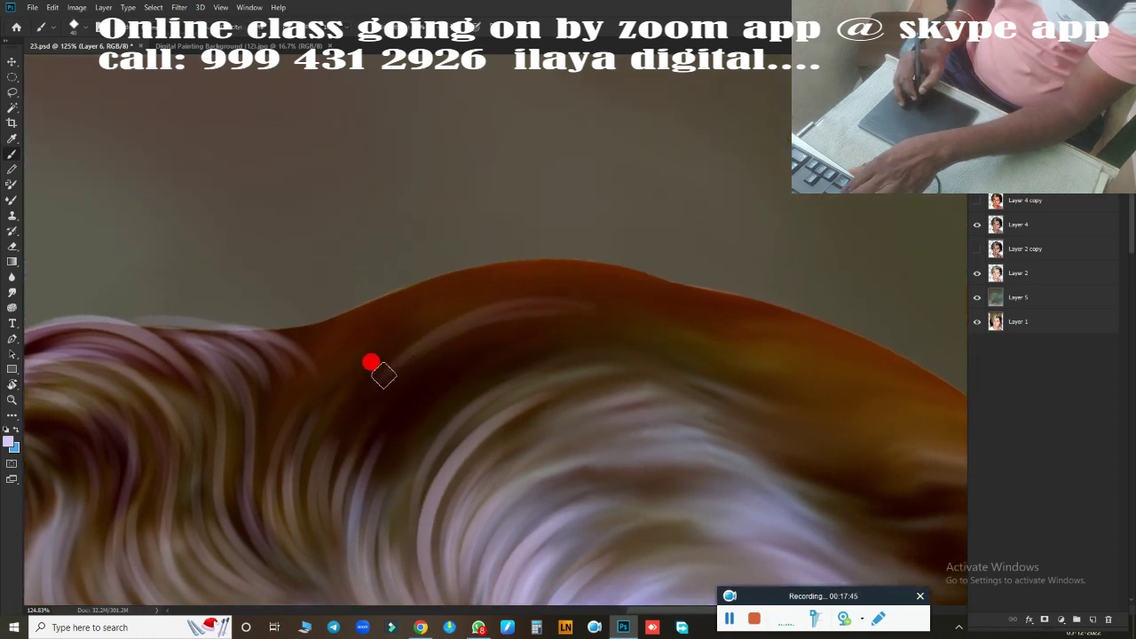
mouse_move(356, 345)
mouse_down()
mouse_move(489, 284)
mouse_move(411, 293)
mouse_move(317, 370)
mouse_move(317, 345)
mouse_up()
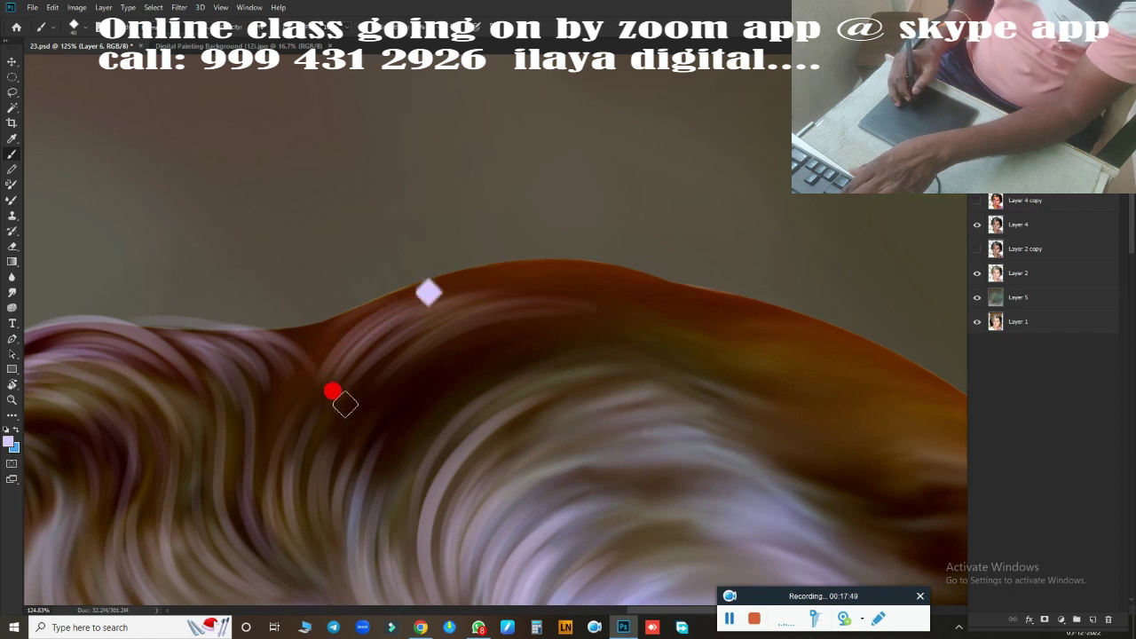
drag(383, 286, 319, 306)
drag(261, 383, 344, 339)
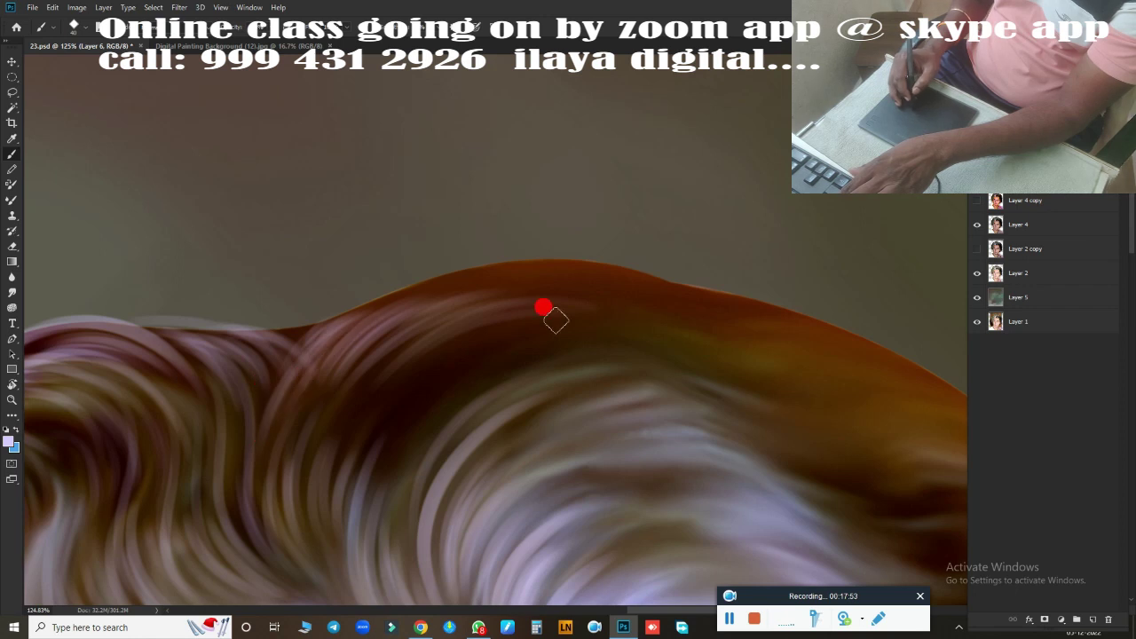
mouse_move(523, 359)
mouse_down()
mouse_move(720, 350)
mouse_move(706, 323)
mouse_move(553, 296)
mouse_move(505, 304)
mouse_move(560, 276)
mouse_move(669, 284)
mouse_move(464, 251)
mouse_move(300, 322)
mouse_up()
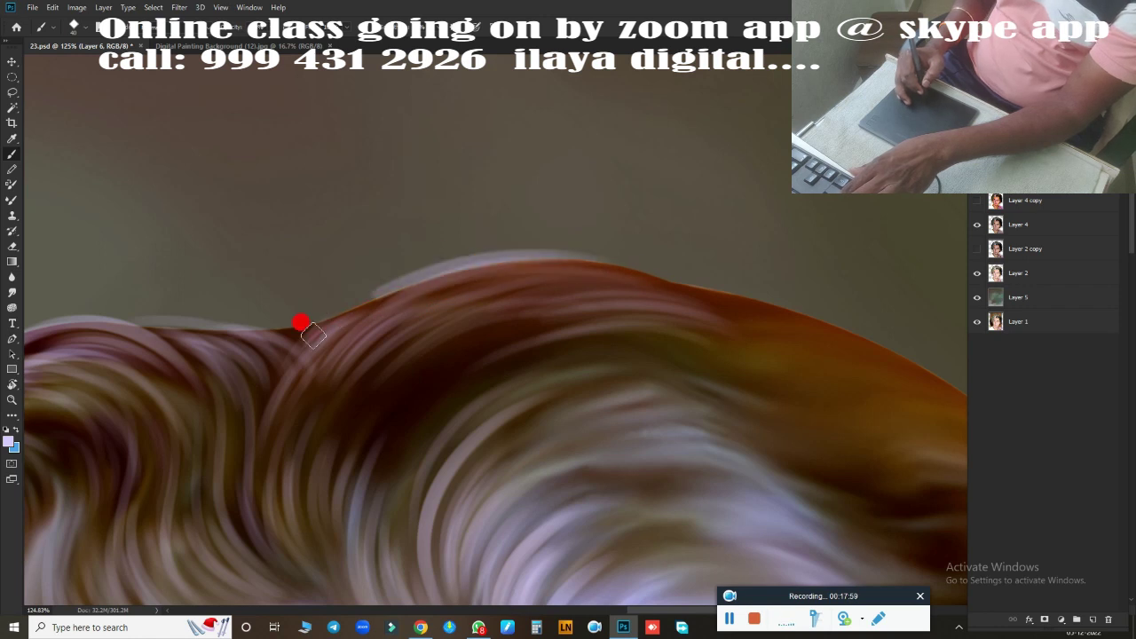
mouse_move(371, 288)
mouse_down()
mouse_move(278, 304)
mouse_move(294, 329)
mouse_move(523, 342)
mouse_move(309, 279)
mouse_move(111, 368)
mouse_move(416, 236)
mouse_move(375, 213)
mouse_move(390, 236)
mouse_move(675, 330)
mouse_up()
Zoom in on the crown and paint light strokes over the hair strands
scroll(585, 395, left, 5)
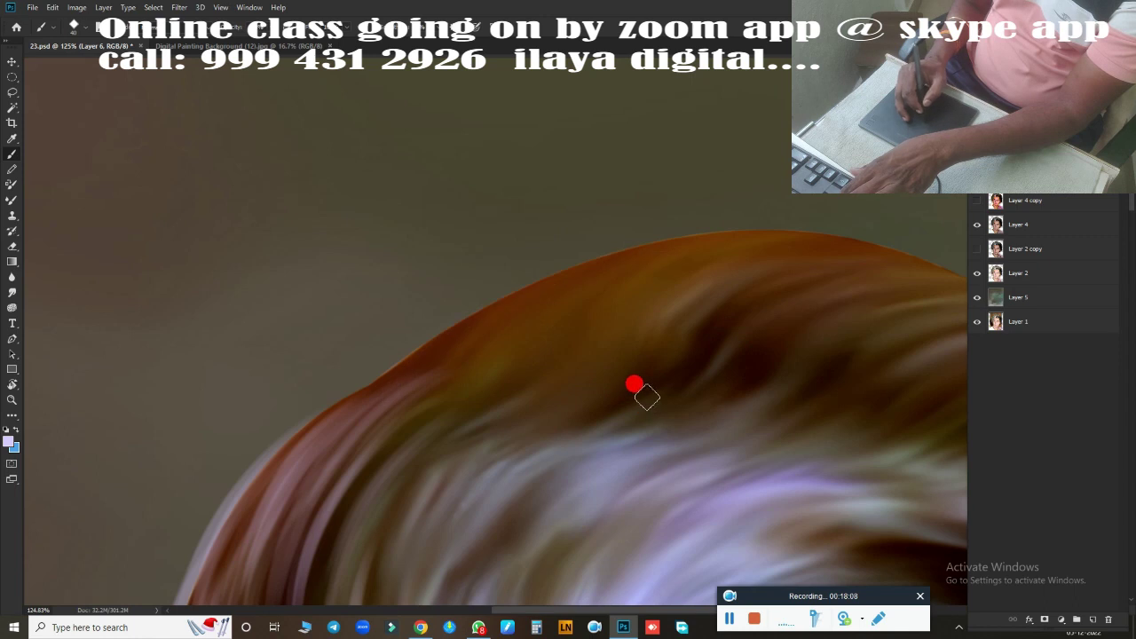
scroll(633, 385, down, 4)
mouse_move(436, 133)
mouse_down()
mouse_move(469, 291)
mouse_move(474, 274)
mouse_move(588, 503)
mouse_move(625, 486)
mouse_up()
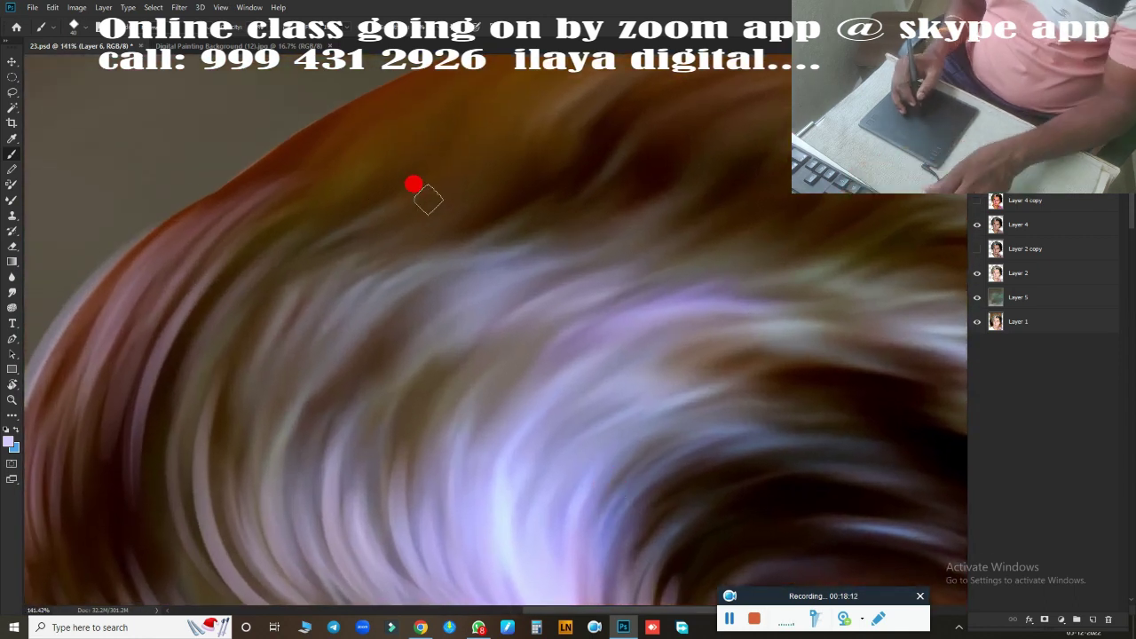
mouse_move(243, 362)
mouse_down()
mouse_move(431, 183)
mouse_move(337, 329)
mouse_move(357, 335)
mouse_move(556, 223)
mouse_move(636, 236)
mouse_move(500, 292)
mouse_move(475, 364)
mouse_move(492, 376)
mouse_move(684, 289)
mouse_move(687, 314)
mouse_move(783, 419)
mouse_move(431, 299)
mouse_move(595, 230)
mouse_move(586, 205)
mouse_move(400, 220)
mouse_move(381, 264)
mouse_move(700, 322)
mouse_move(811, 405)
mouse_move(852, 453)
mouse_move(806, 426)
mouse_move(689, 396)
mouse_move(405, 242)
mouse_move(666, 430)
mouse_move(632, 533)
mouse_up()
Move down along the crown and paint faint light strands through the hair
scroll(627, 438, down, 3)
scroll(580, 444, up, 2)
drag(435, 262, 623, 347)
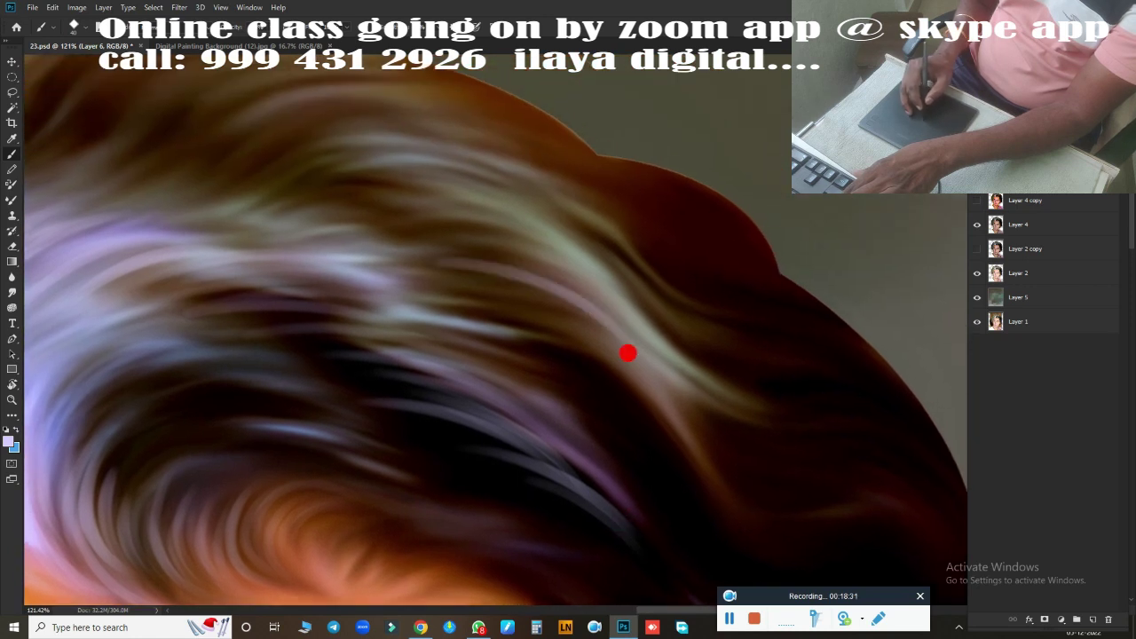
mouse_move(493, 277)
mouse_down()
mouse_move(611, 341)
mouse_move(685, 410)
mouse_up()
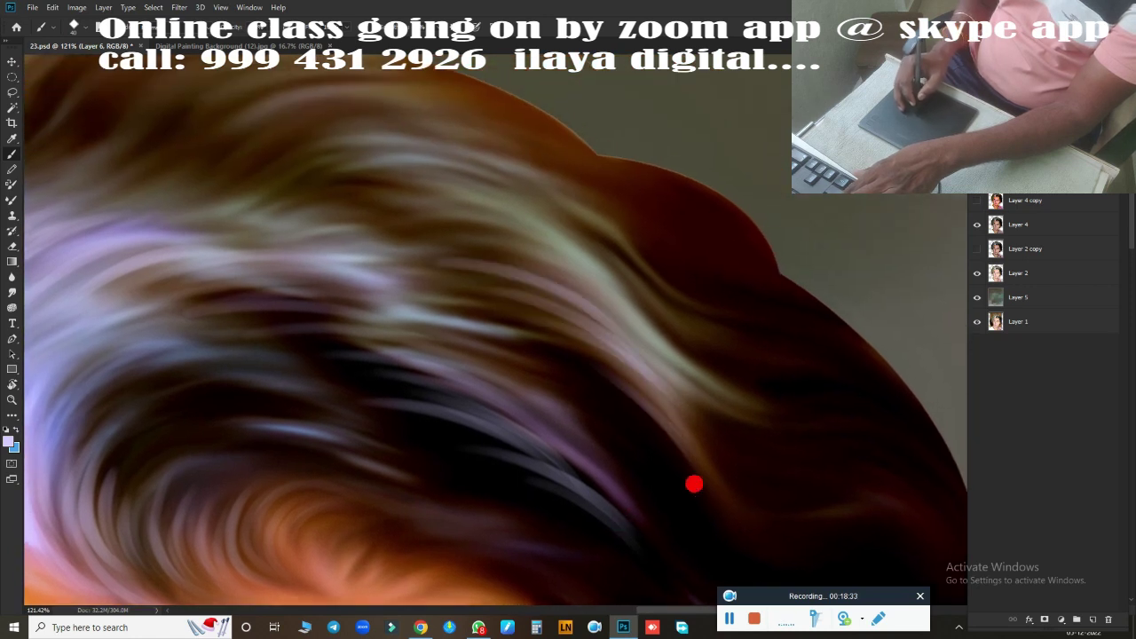
scroll(517, 292, up, 2)
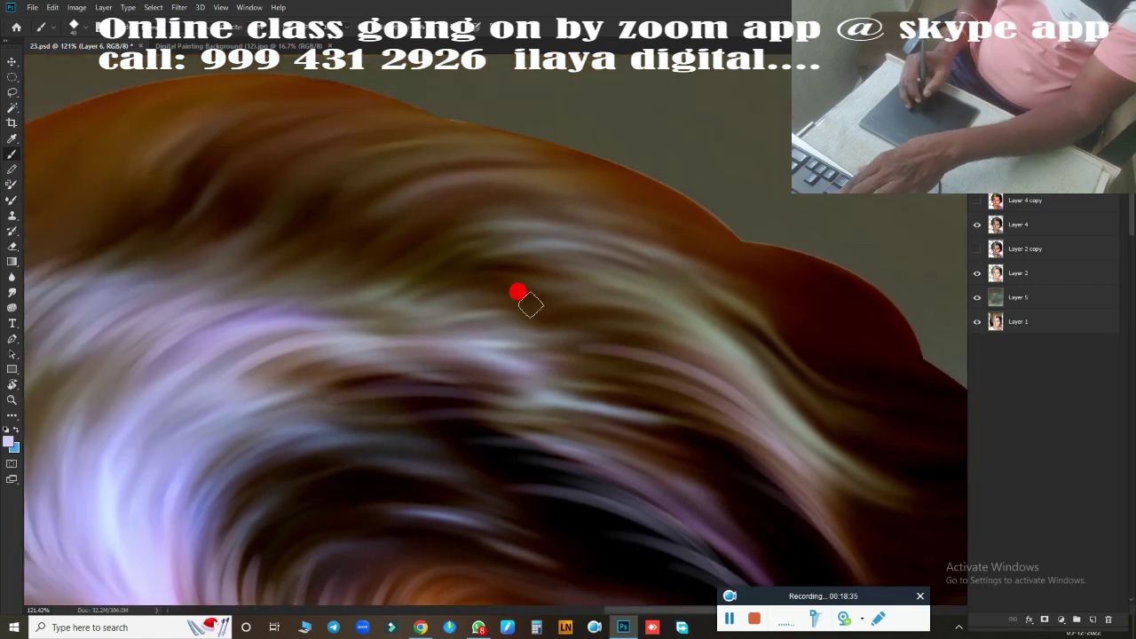
mouse_move(591, 253)
mouse_down()
mouse_move(469, 269)
mouse_move(535, 312)
mouse_up()
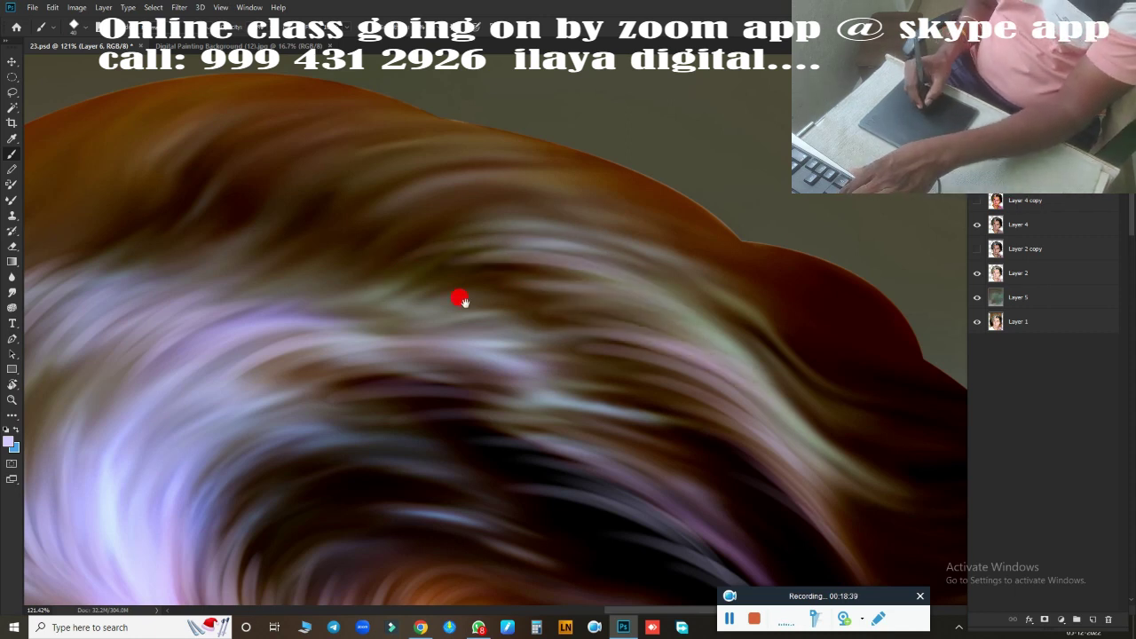
Add curving light strands along the brown top edge of the hair
drag(460, 300, 729, 405)
drag(536, 233, 392, 309)
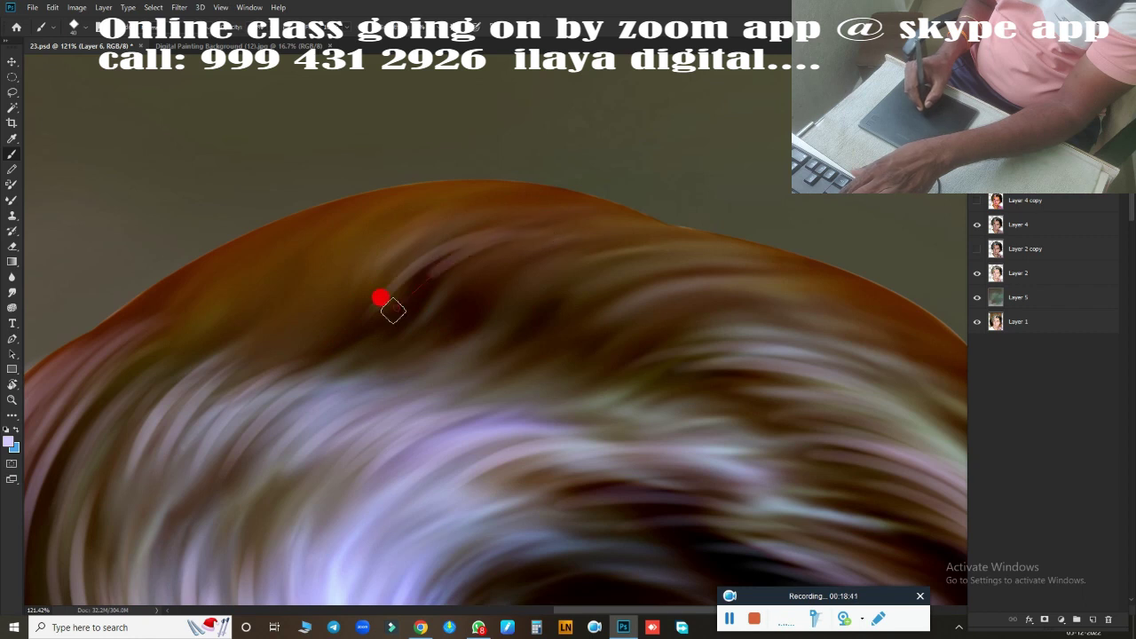
mouse_move(607, 240)
mouse_down()
mouse_move(444, 294)
mouse_move(444, 319)
mouse_up()
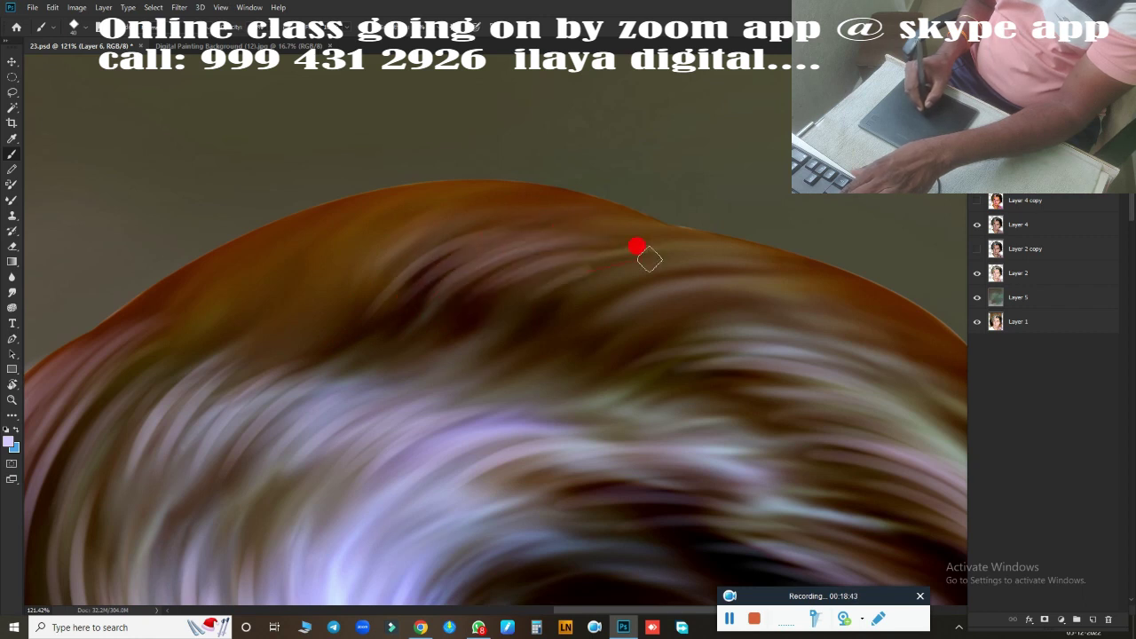
mouse_move(567, 289)
mouse_down()
mouse_move(722, 275)
mouse_move(785, 308)
mouse_move(644, 346)
mouse_up()
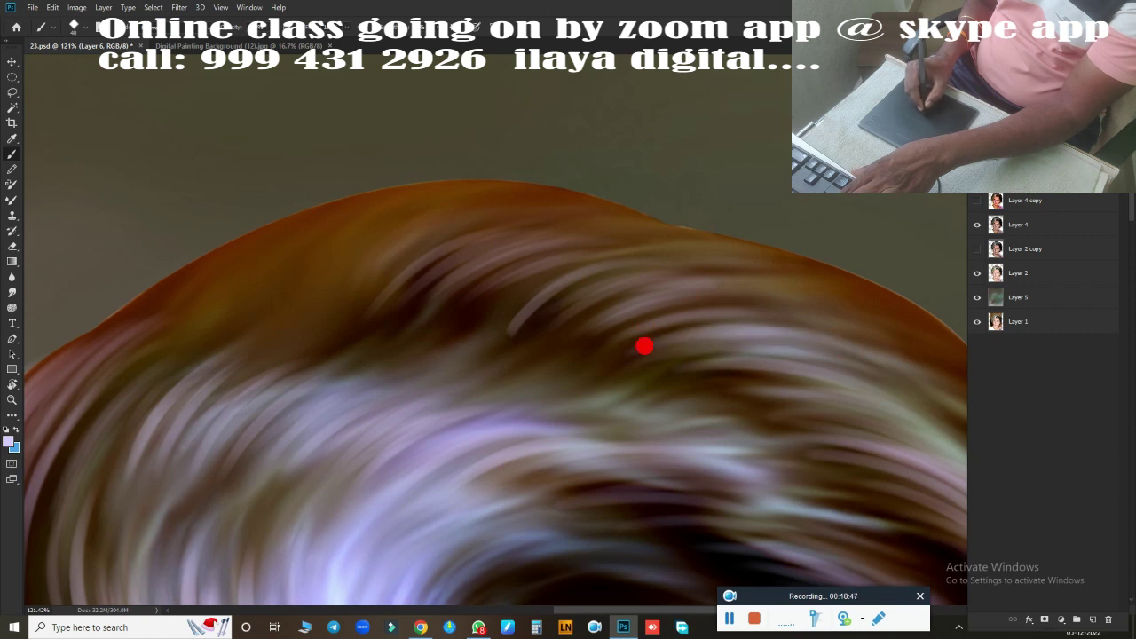
mouse_move(745, 410)
mouse_down()
mouse_move(754, 418)
mouse_move(717, 339)
mouse_up()
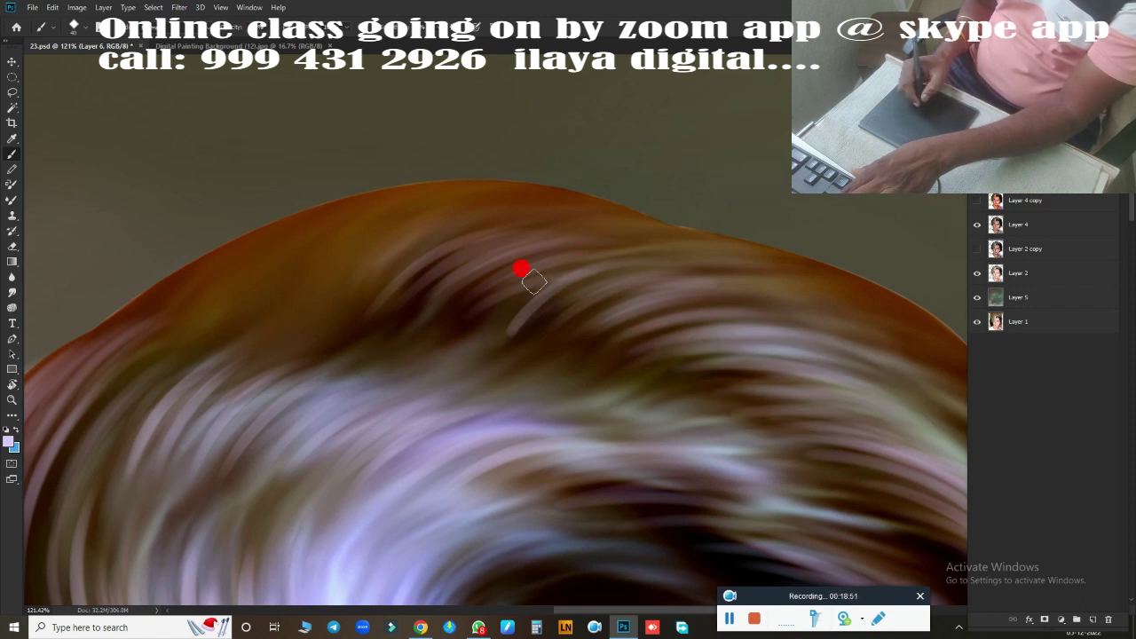
Brighten the upper hair edge with more faint light strands
drag(283, 272, 258, 299)
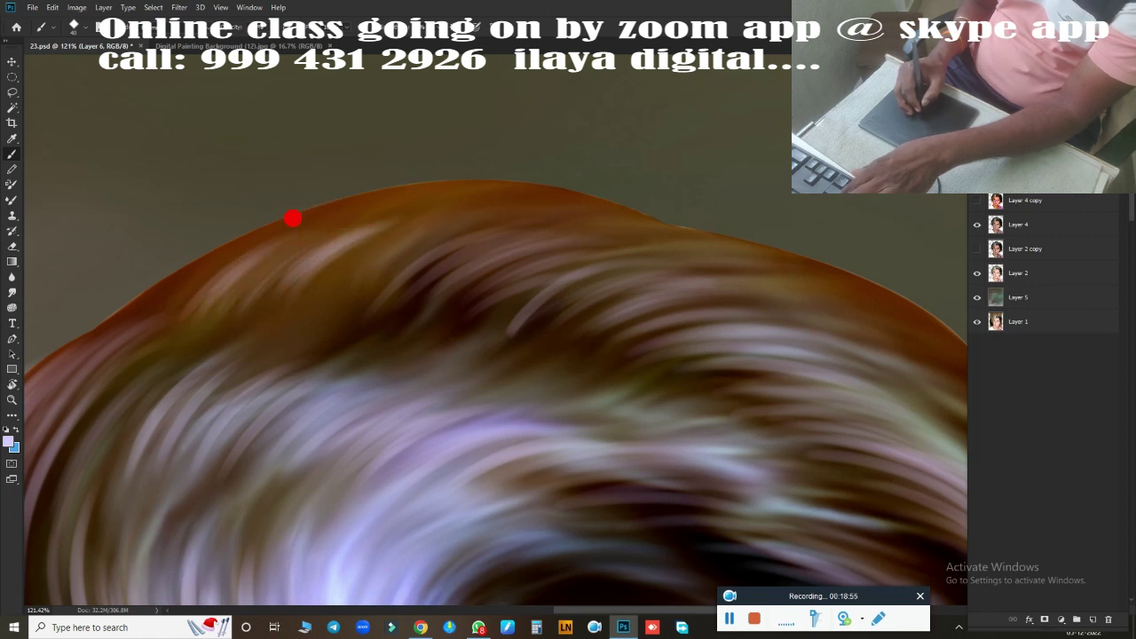
drag(293, 218, 278, 238)
drag(77, 342, 574, 200)
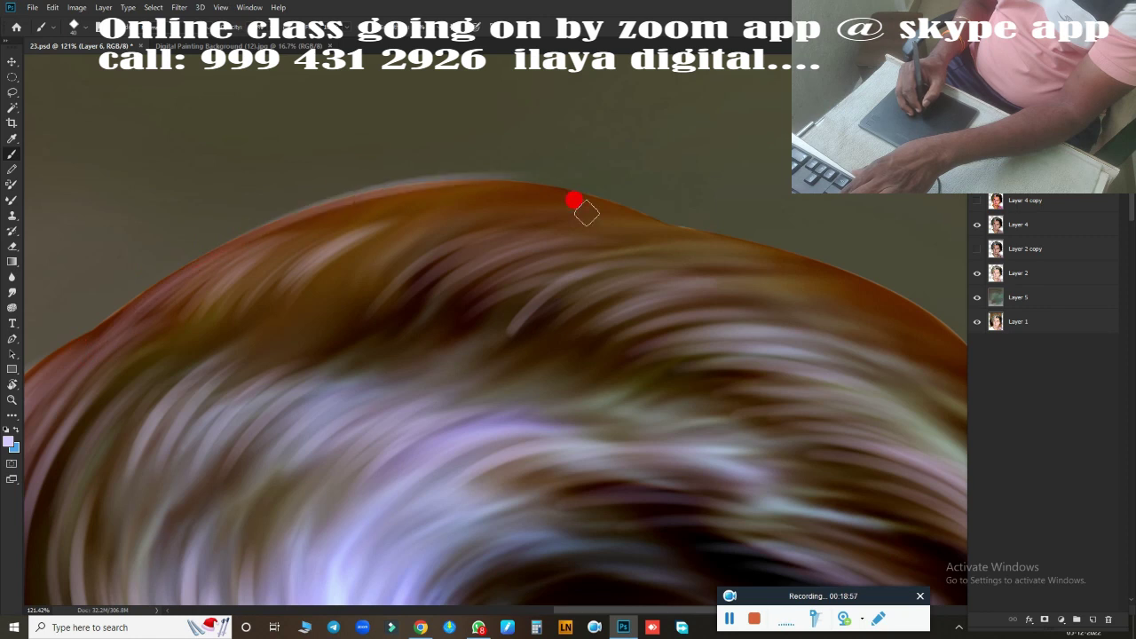
mouse_move(420, 214)
mouse_down()
mouse_move(603, 216)
mouse_move(576, 188)
mouse_up()
mouse_move(355, 206)
mouse_down()
mouse_move(222, 246)
mouse_move(489, 274)
mouse_move(406, 243)
mouse_up()
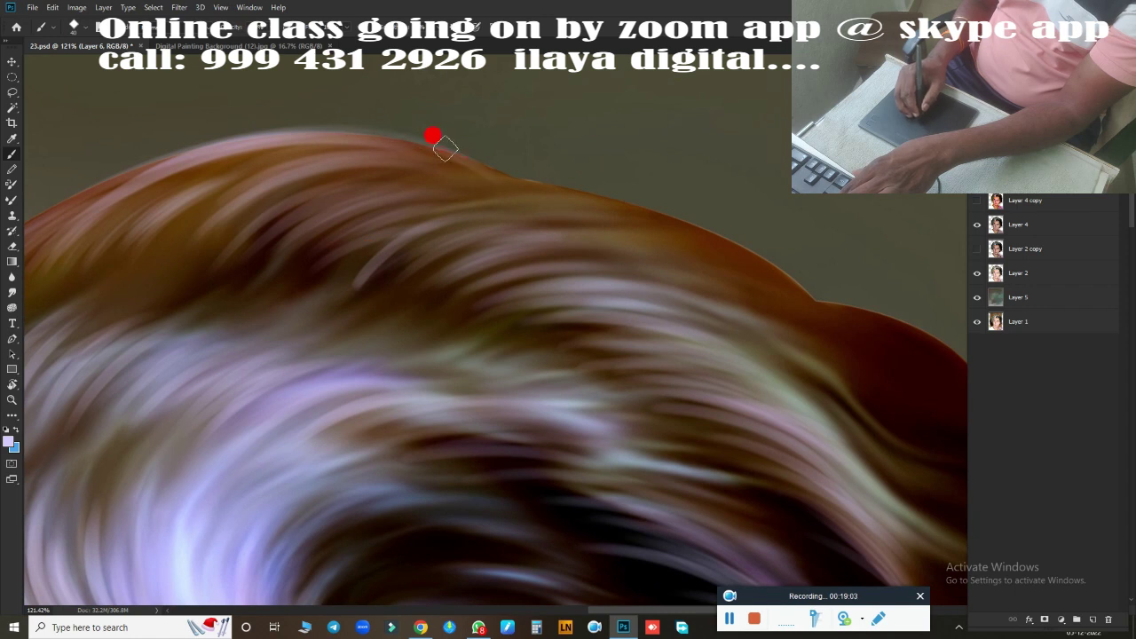
Paint a wispy light pink strand arcing past the upper-left hair outline, undoing one unwanted stroke
mouse_move(432, 136)
mouse_down()
mouse_move(550, 222)
mouse_move(389, 236)
mouse_up()
drag(301, 177, 345, 172)
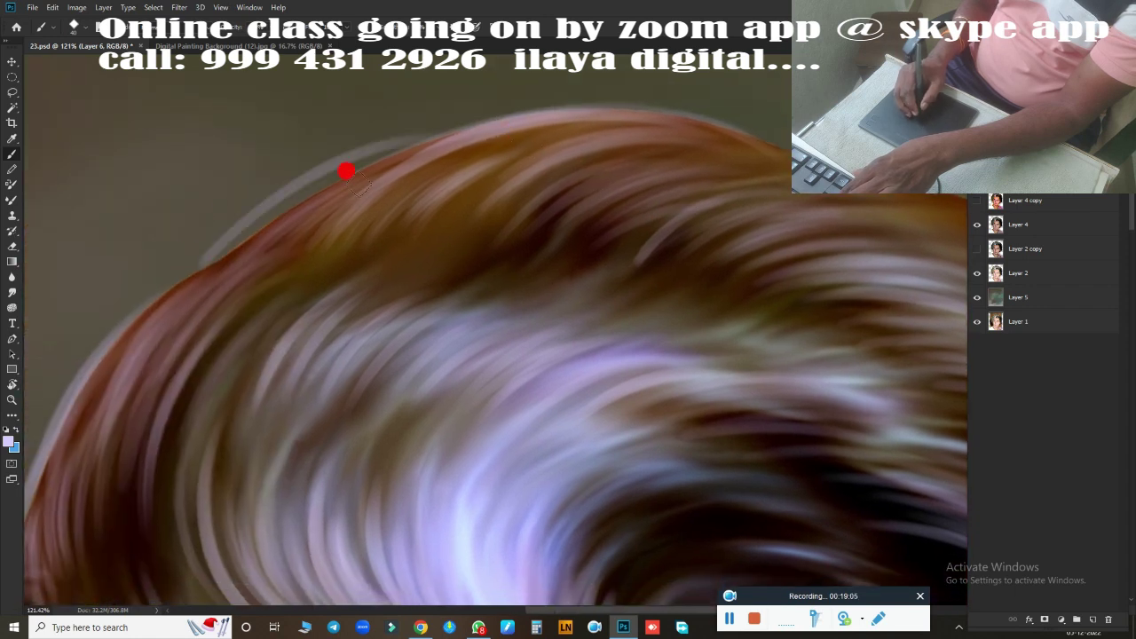
key(ctrl+z)
drag(428, 133, 260, 241)
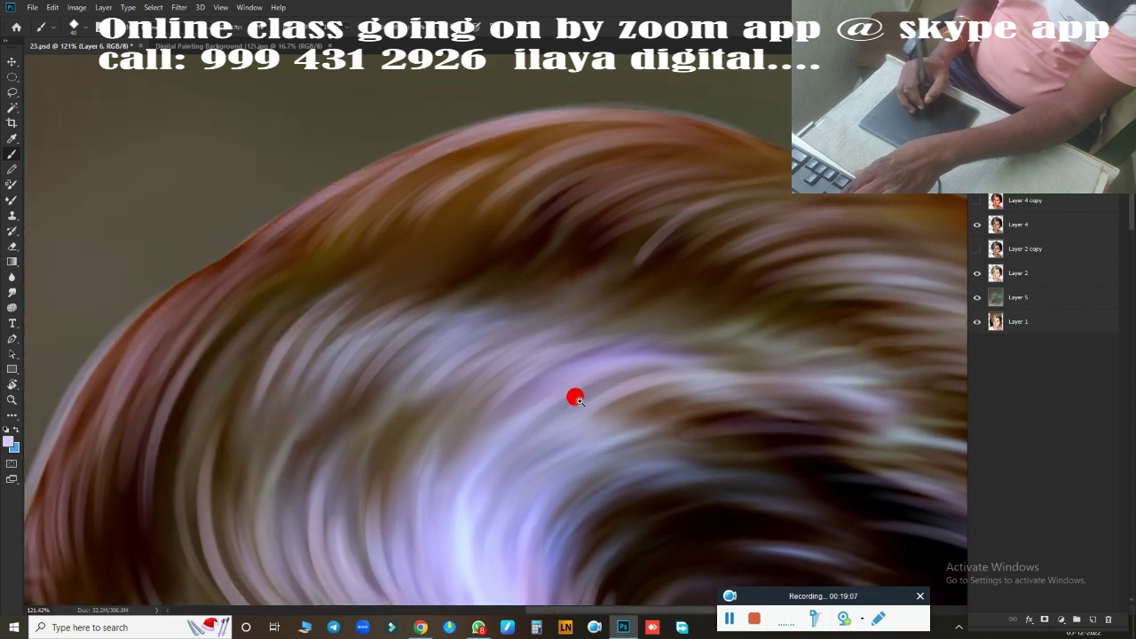
scroll(576, 399, down, 3)
scroll(591, 403, down, 3)
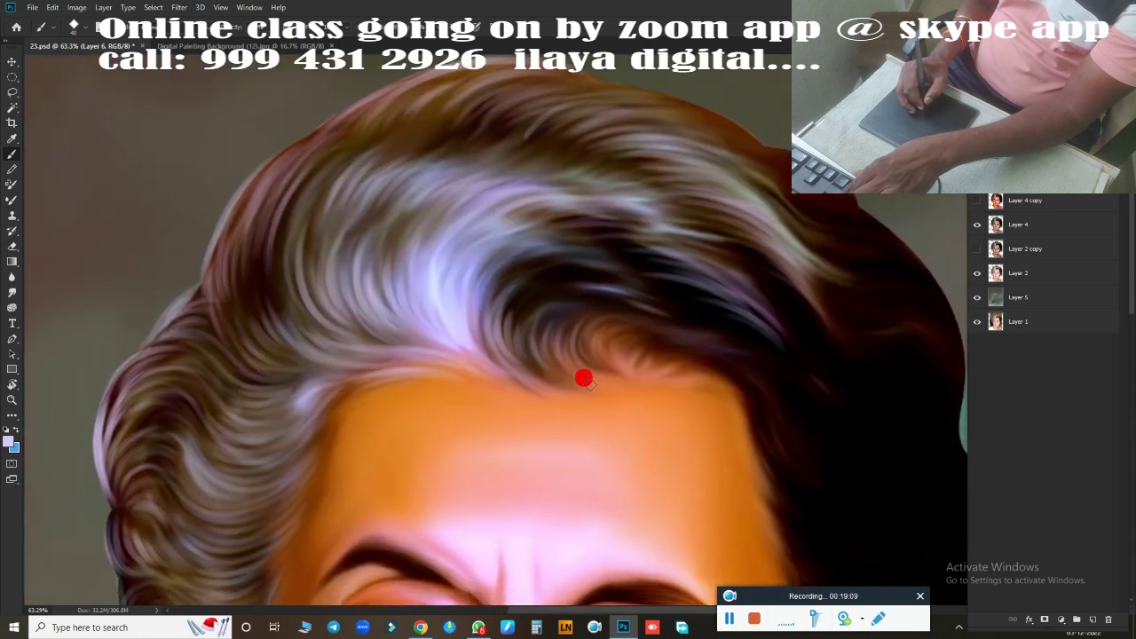
scroll(591, 359, up, 2)
scroll(540, 311, up, 2)
At about 136% zoom, brush light strands through the upper hair, including a lavender curve above the forehead
scroll(621, 411, up, 2)
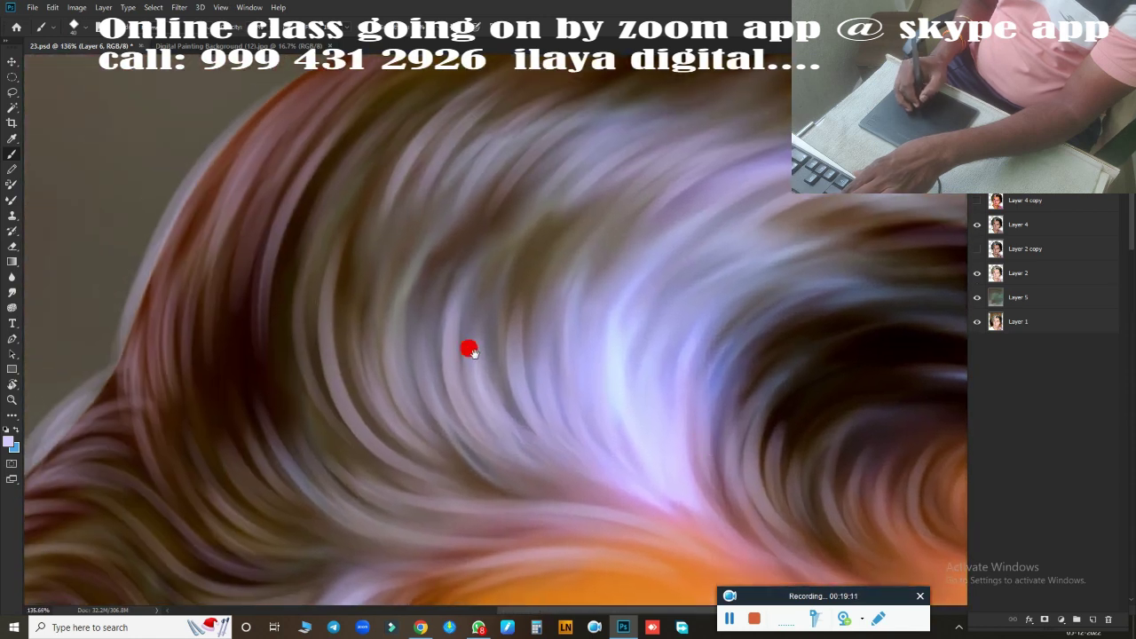
drag(490, 79, 612, 436)
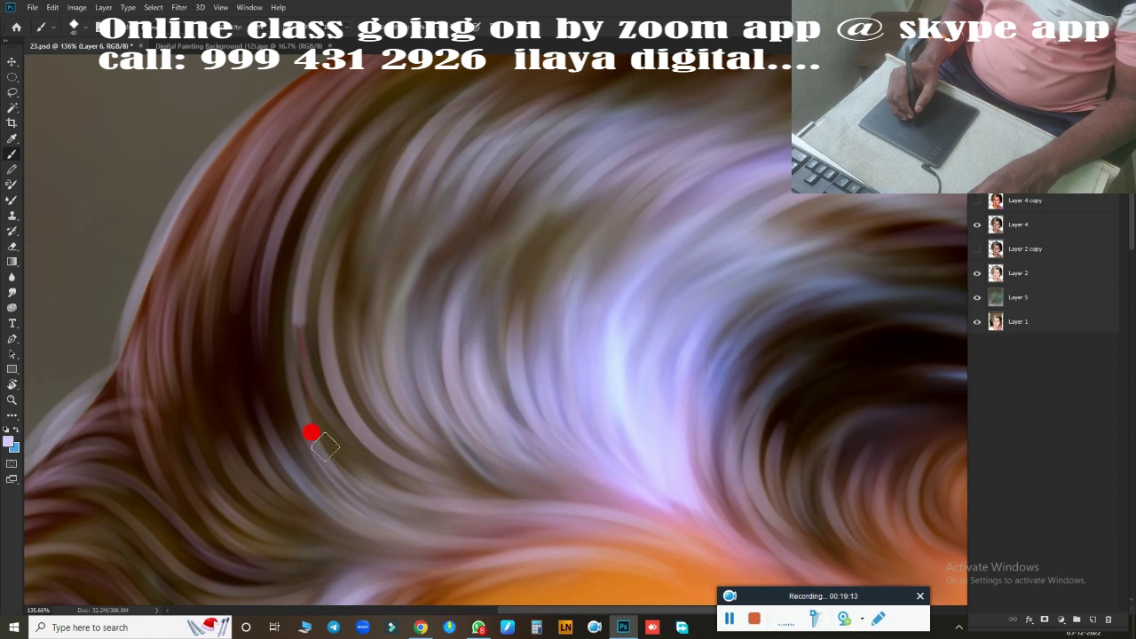
drag(595, 331, 502, 492)
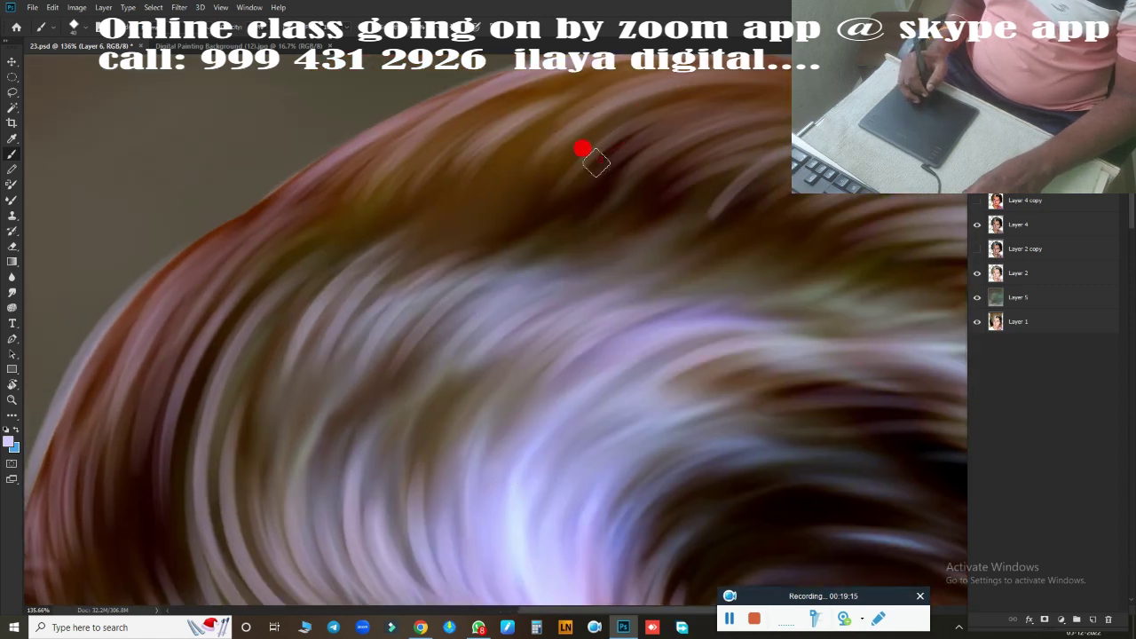
drag(498, 231, 498, 255)
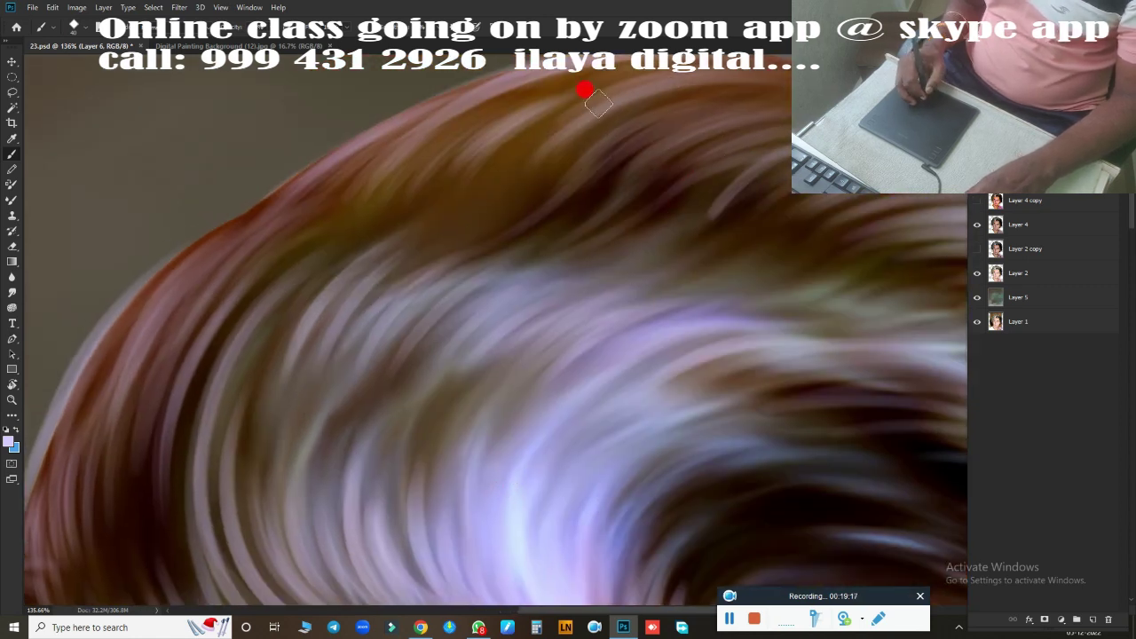
mouse_move(395, 274)
mouse_down()
mouse_move(367, 347)
mouse_move(545, 168)
mouse_up()
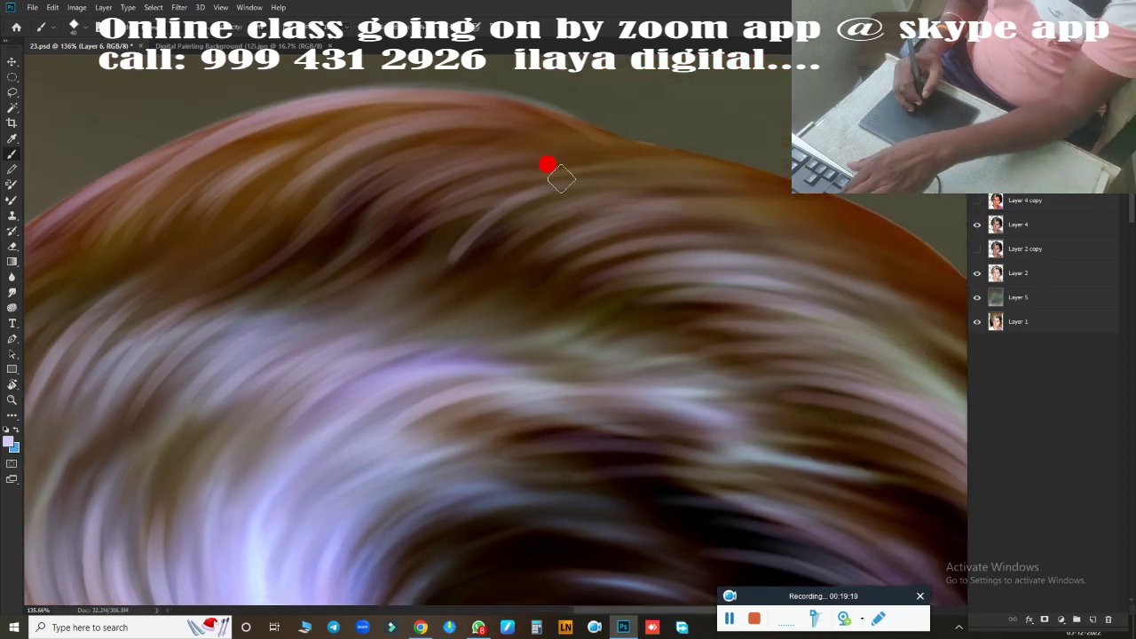
drag(657, 223, 452, 285)
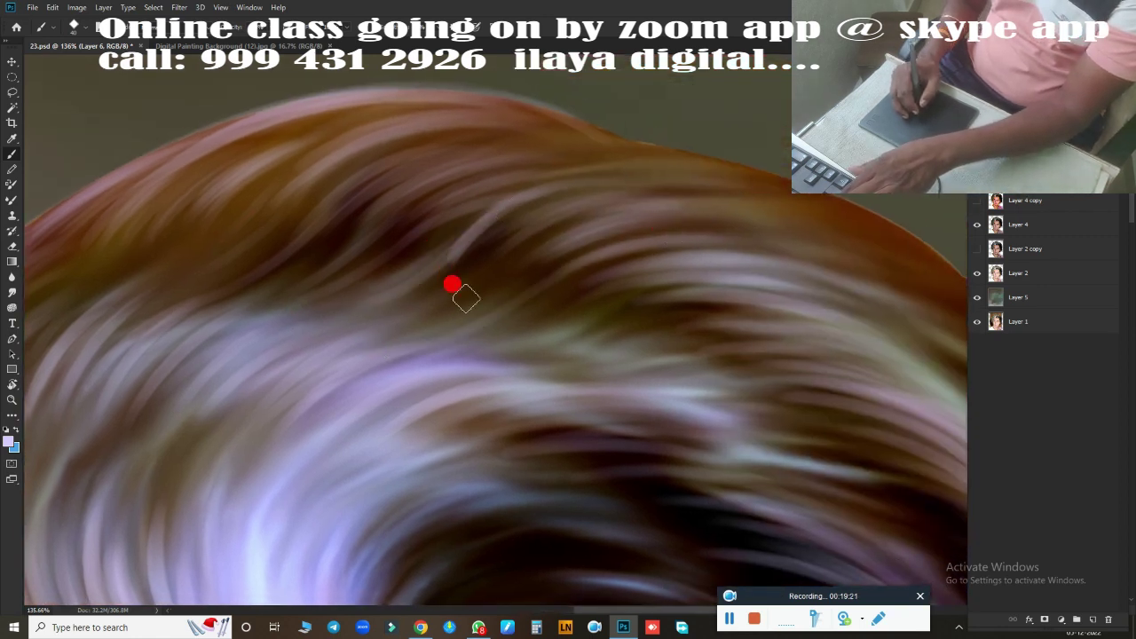
mouse_move(369, 325)
mouse_down()
mouse_move(560, 299)
mouse_move(715, 251)
mouse_move(485, 303)
mouse_up()
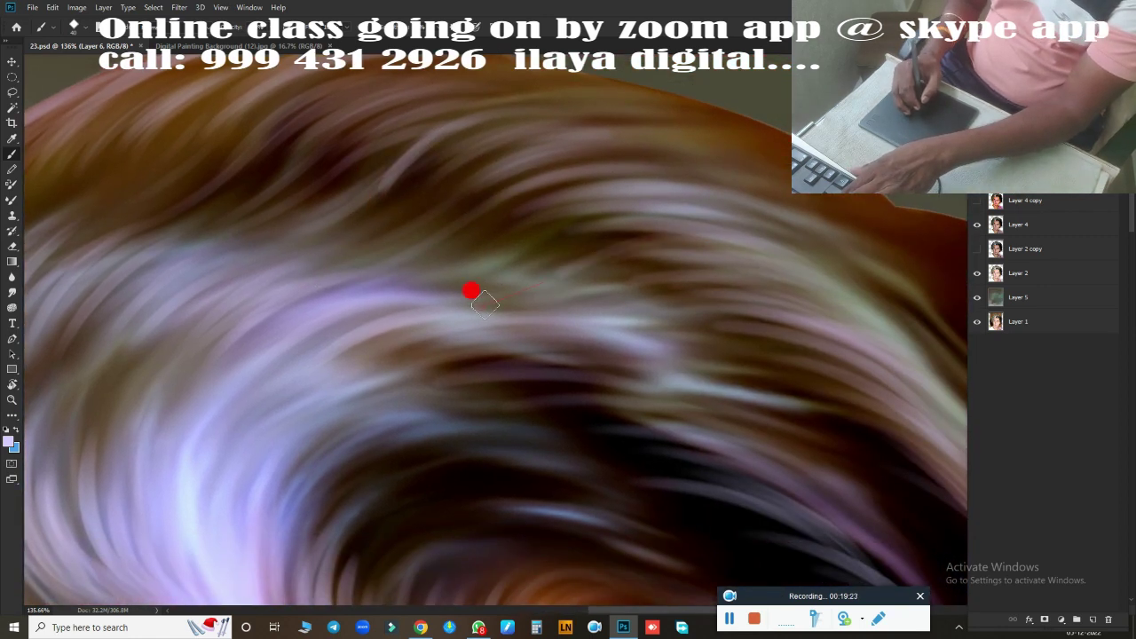
drag(647, 226, 417, 284)
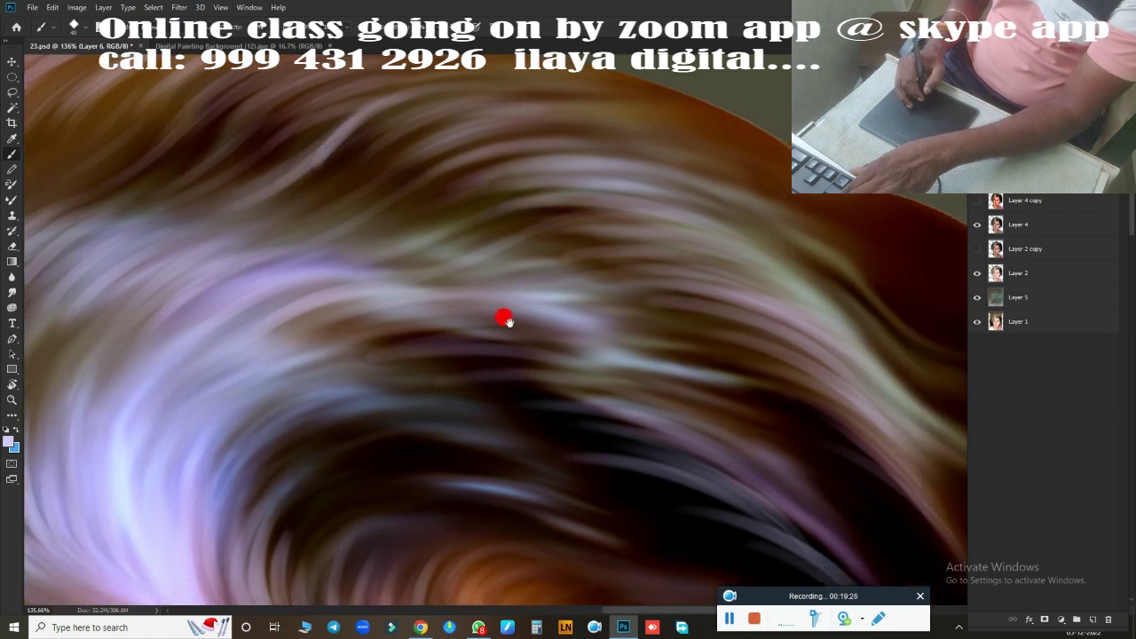
mouse_move(502, 316)
mouse_down()
mouse_move(393, 252)
mouse_move(723, 252)
mouse_up()
drag(408, 222, 722, 249)
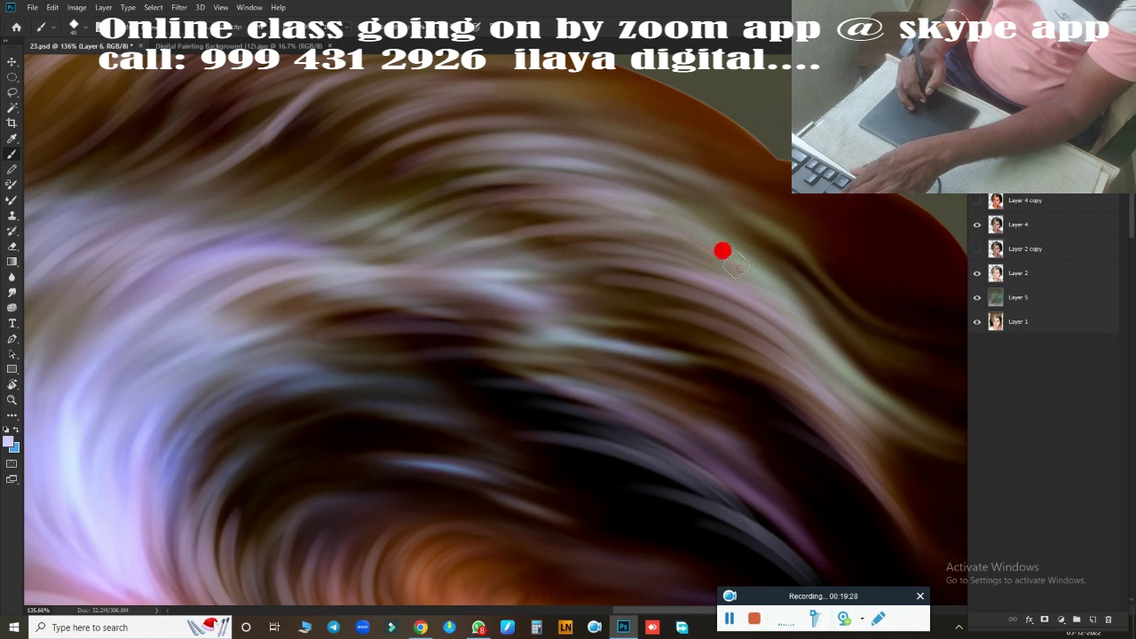
drag(796, 374, 620, 224)
Paint light grey strands over the darker hair and along the hairline
drag(426, 233, 636, 399)
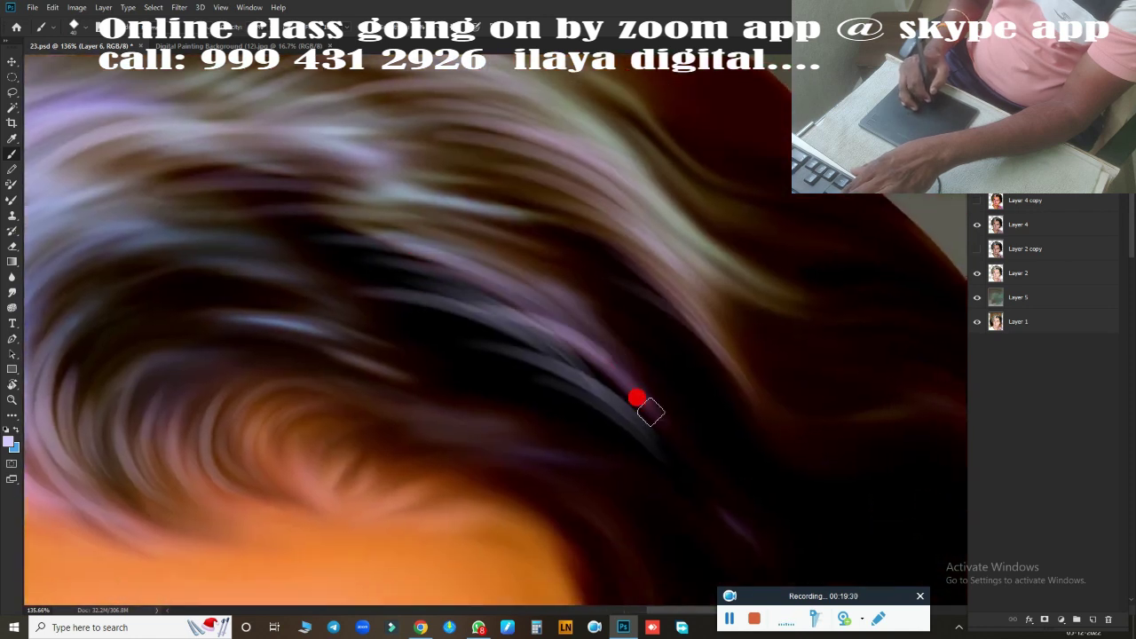
mouse_move(702, 358)
mouse_down()
mouse_move(702, 398)
mouse_move(748, 474)
mouse_up()
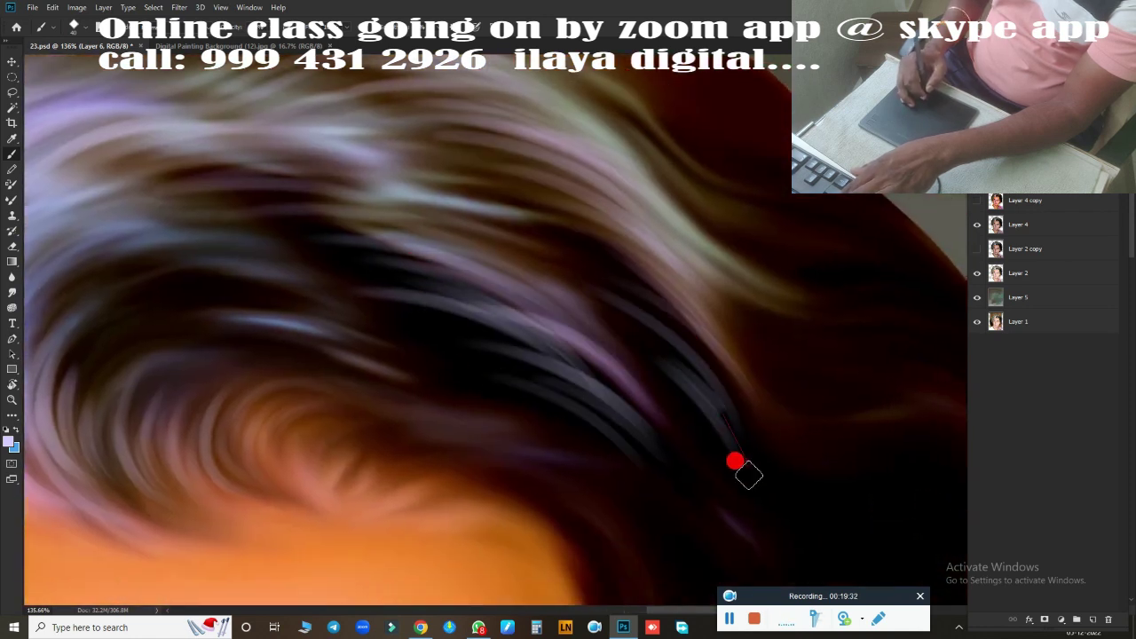
drag(643, 488, 719, 339)
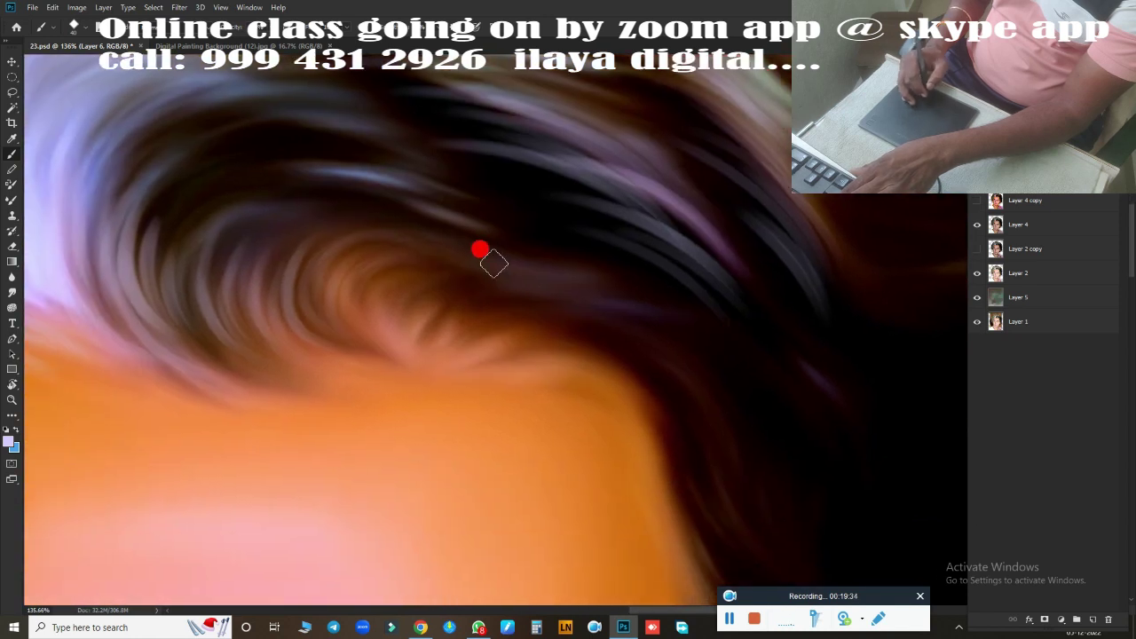
drag(402, 321, 694, 343)
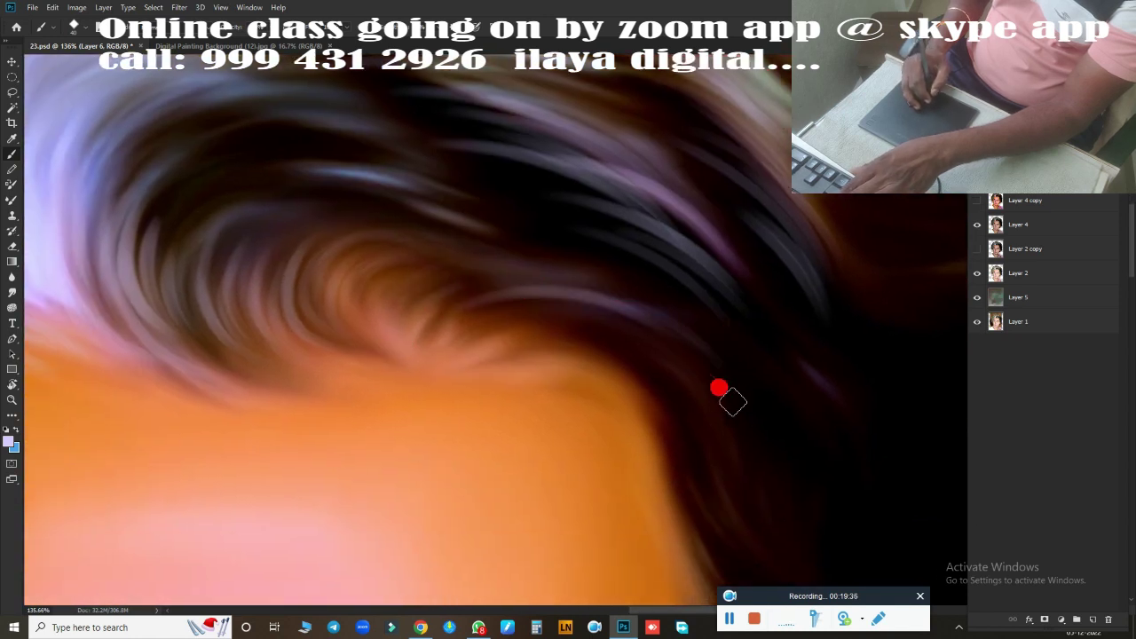
drag(689, 296, 765, 439)
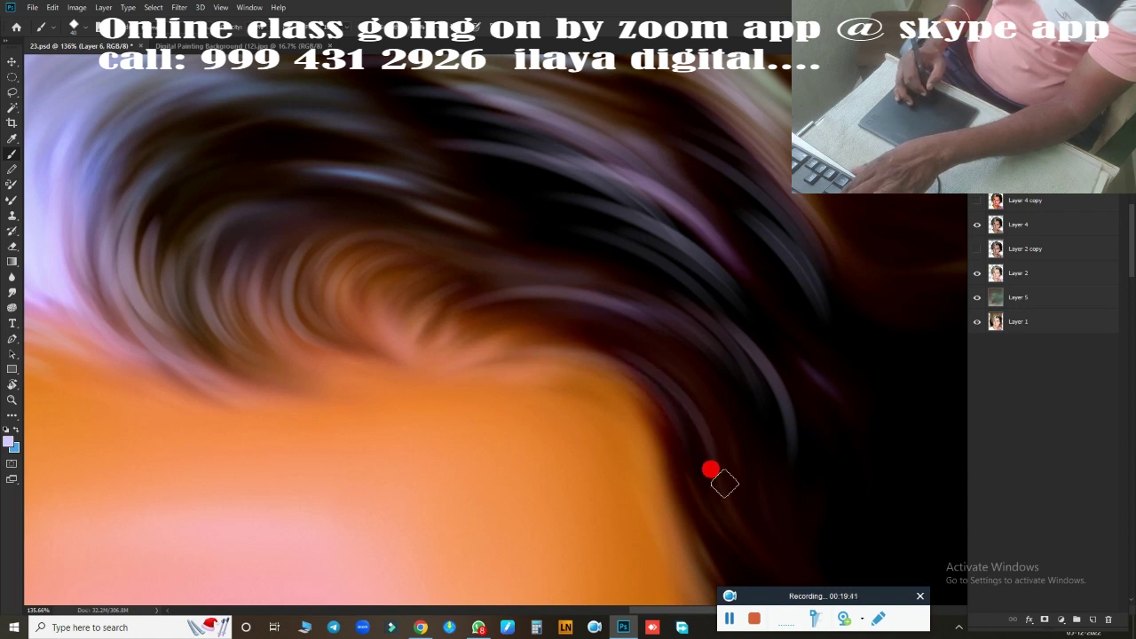
Add thin light strands lower along the hairline and down the hair's right edge
drag(725, 507, 739, 513)
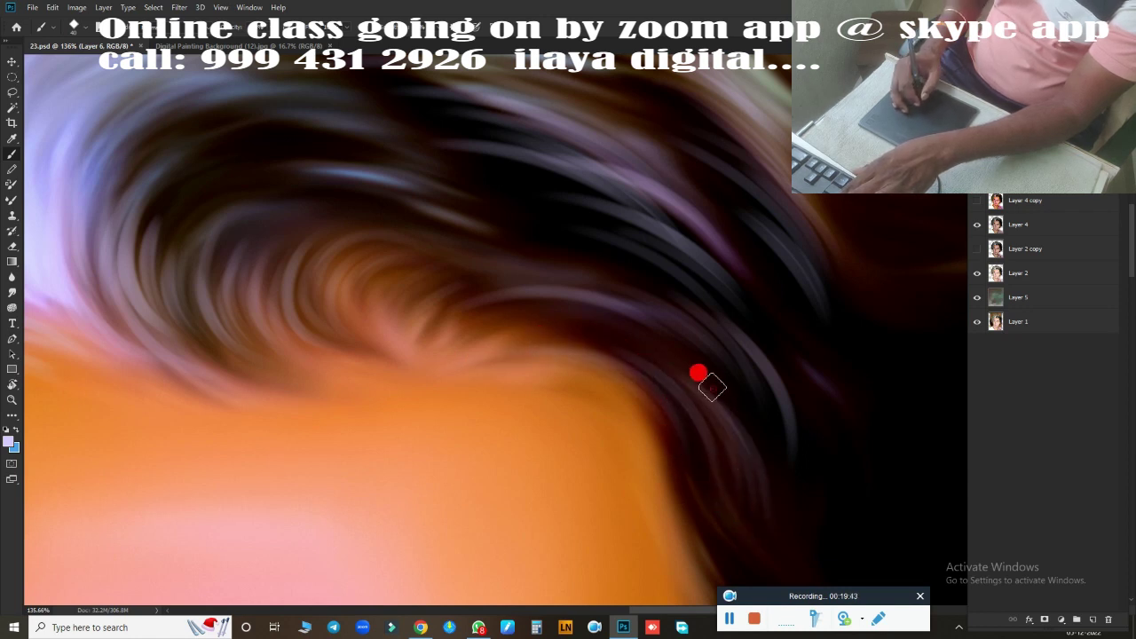
drag(711, 387, 748, 423)
drag(763, 468, 772, 547)
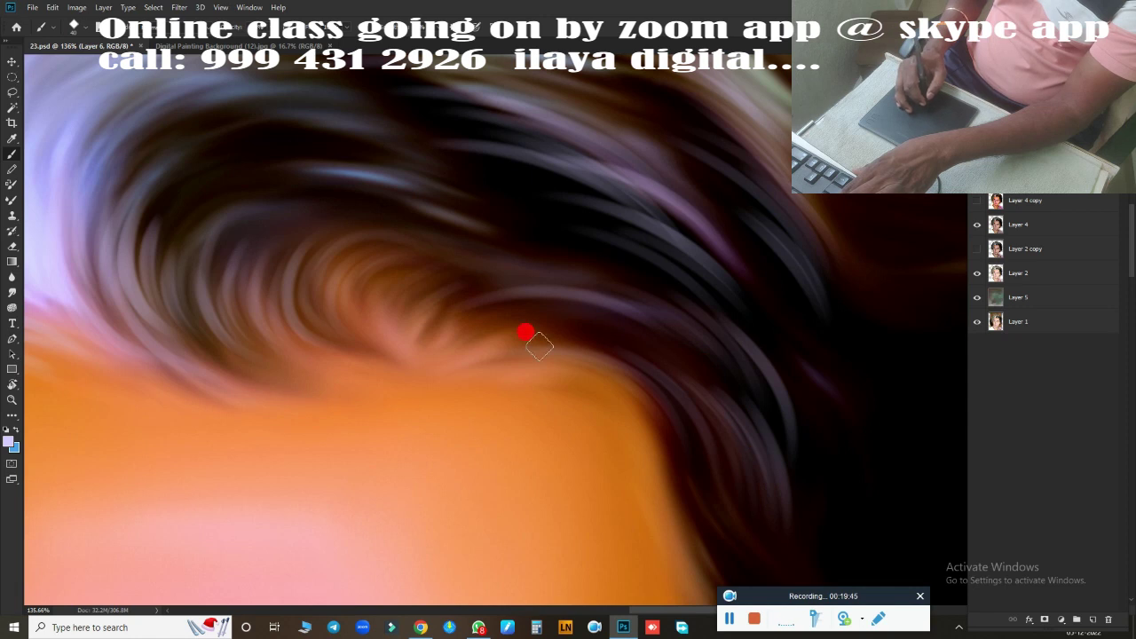
drag(682, 373, 647, 340)
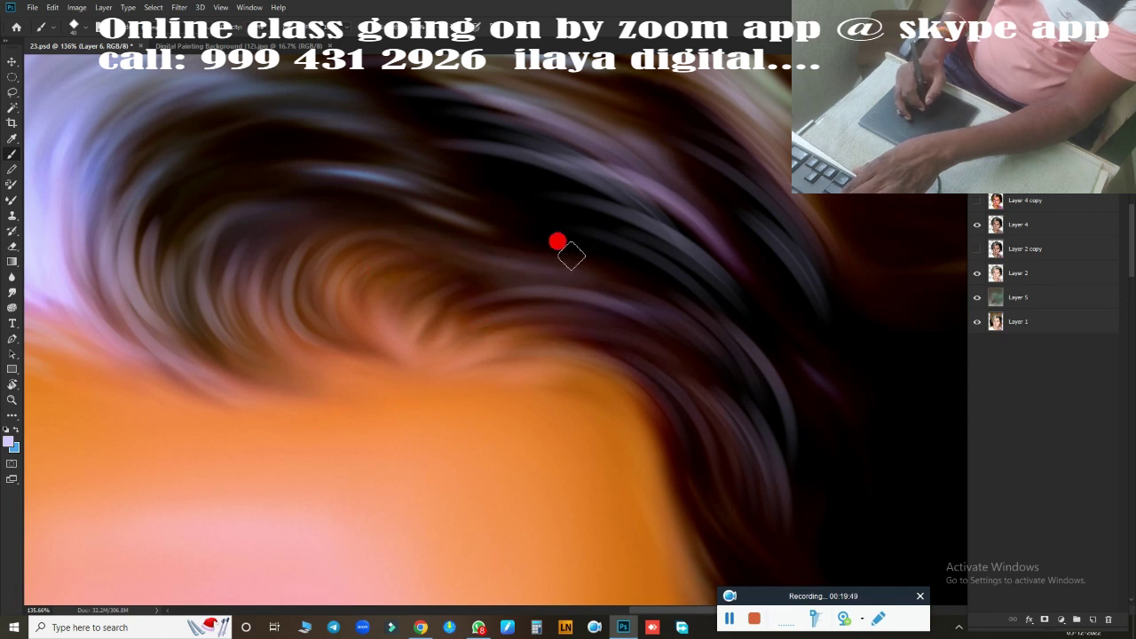
mouse_move(570, 256)
mouse_down()
mouse_move(692, 309)
mouse_move(743, 357)
mouse_up()
Paint light bluish strands across the upper hair, curving down toward the hairline
mouse_move(275, 183)
mouse_down()
mouse_move(458, 174)
mouse_move(337, 119)
mouse_move(239, 112)
mouse_move(172, 124)
mouse_move(216, 106)
mouse_up()
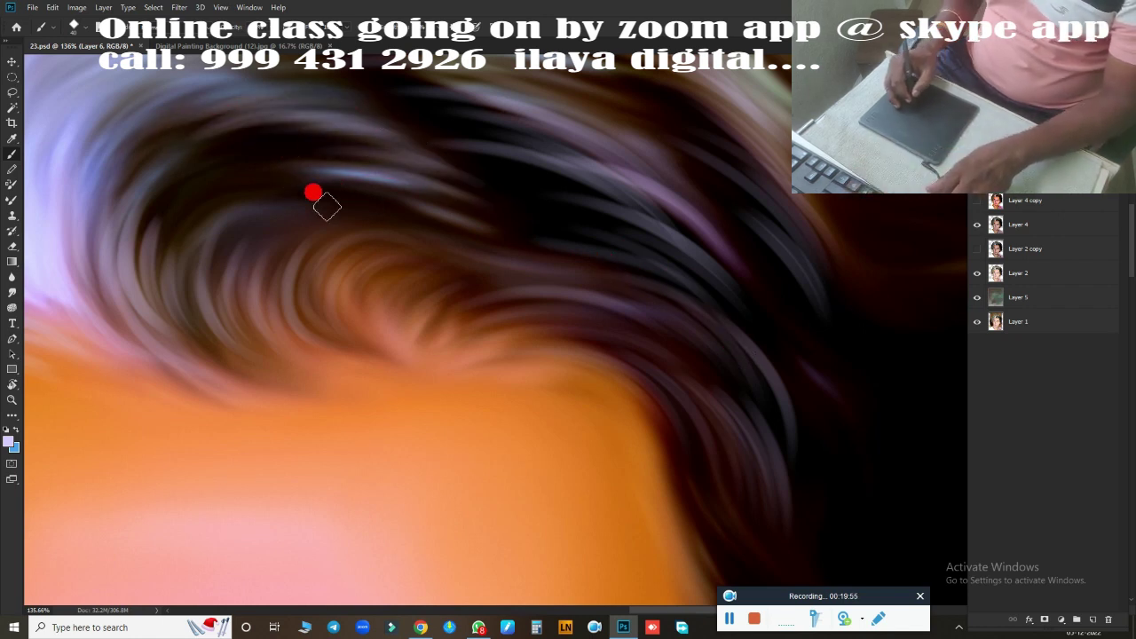
drag(314, 190, 390, 177)
drag(378, 133, 139, 266)
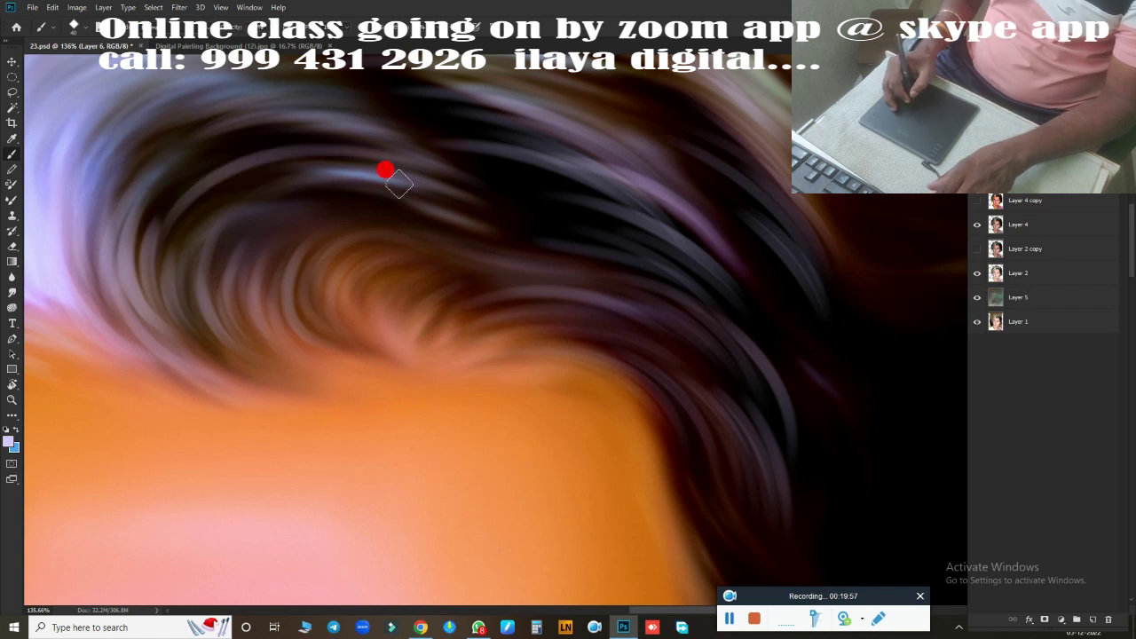
mouse_move(384, 169)
mouse_down()
mouse_move(474, 236)
mouse_move(486, 334)
mouse_move(563, 411)
mouse_move(758, 314)
mouse_up()
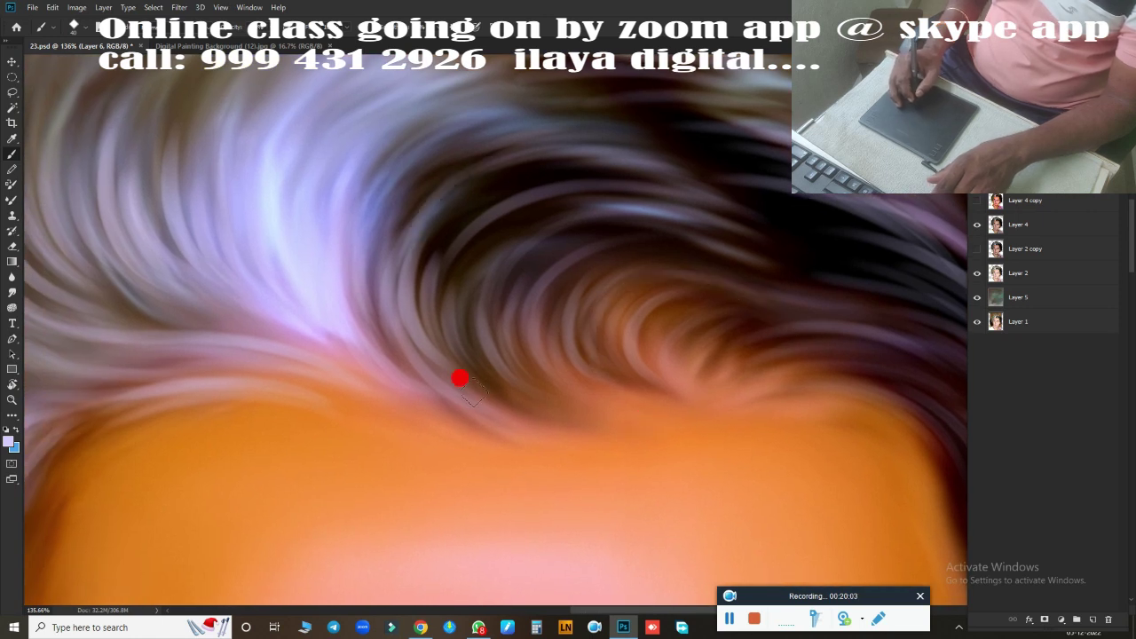
Add light and blue strands through the hair curl above the forehead
drag(506, 160, 404, 293)
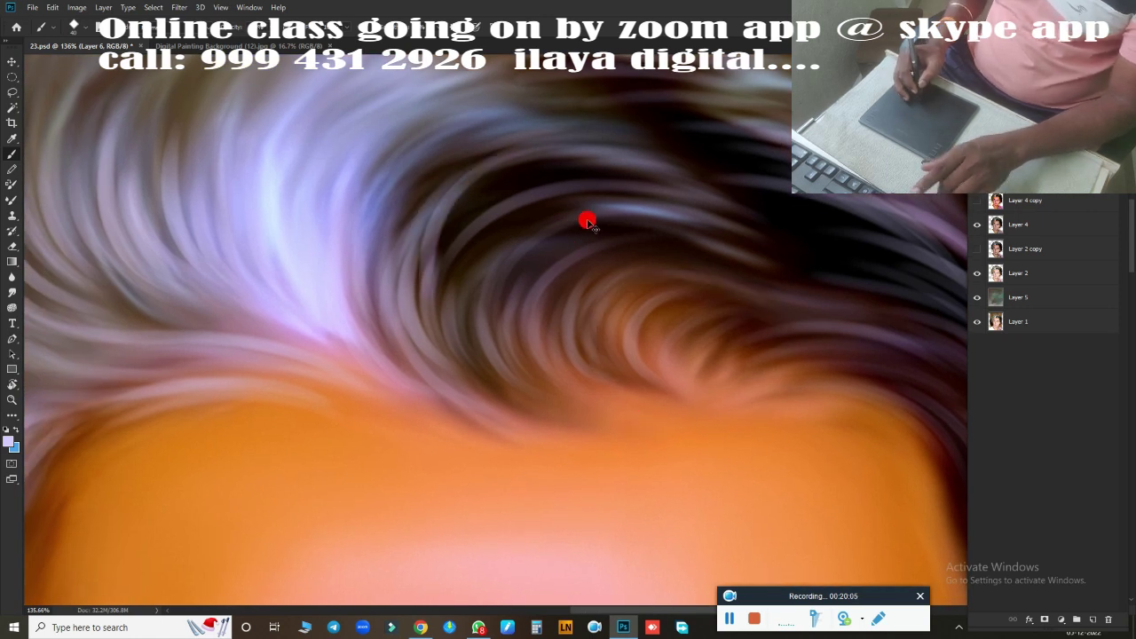
mouse_move(568, 183)
mouse_down()
mouse_move(428, 346)
mouse_move(477, 109)
mouse_up()
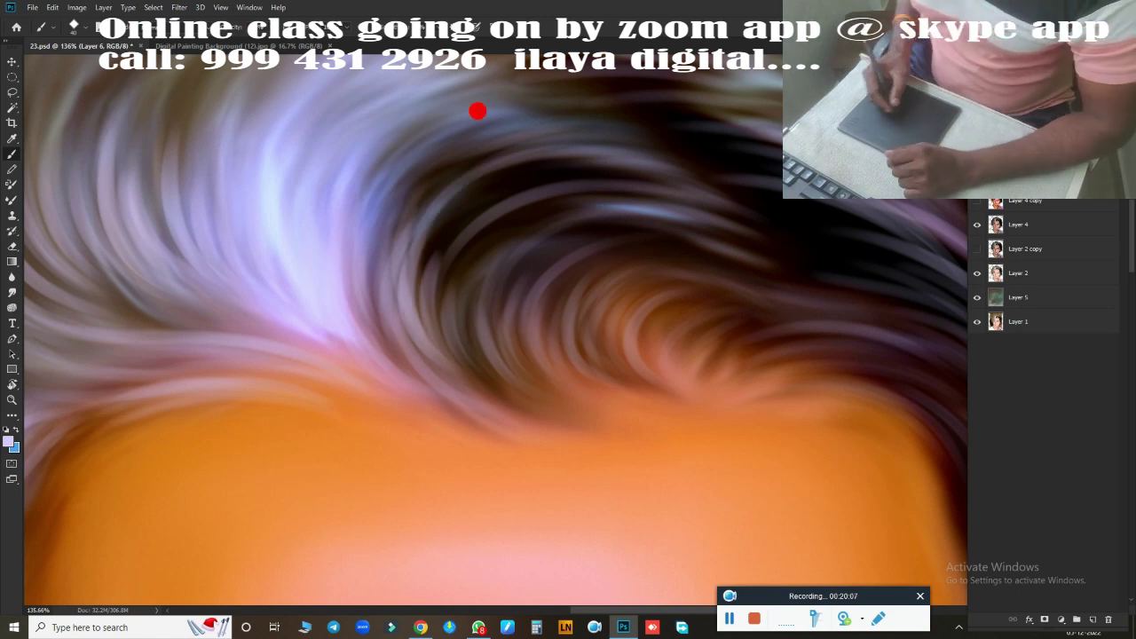
drag(505, 320, 417, 87)
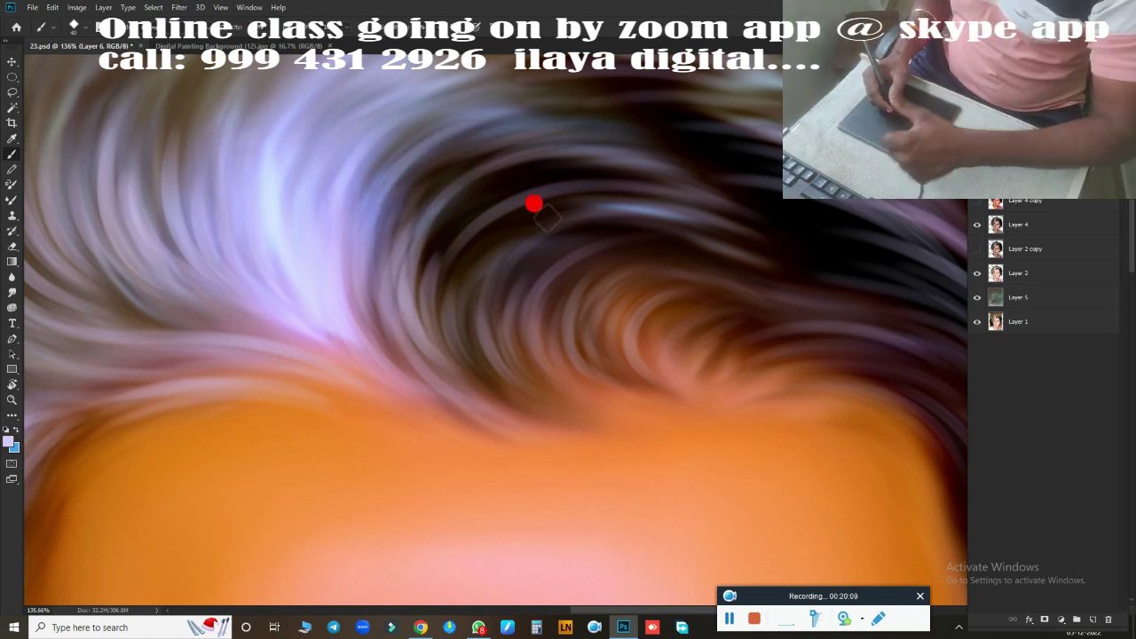
scroll(537, 370, up, 3)
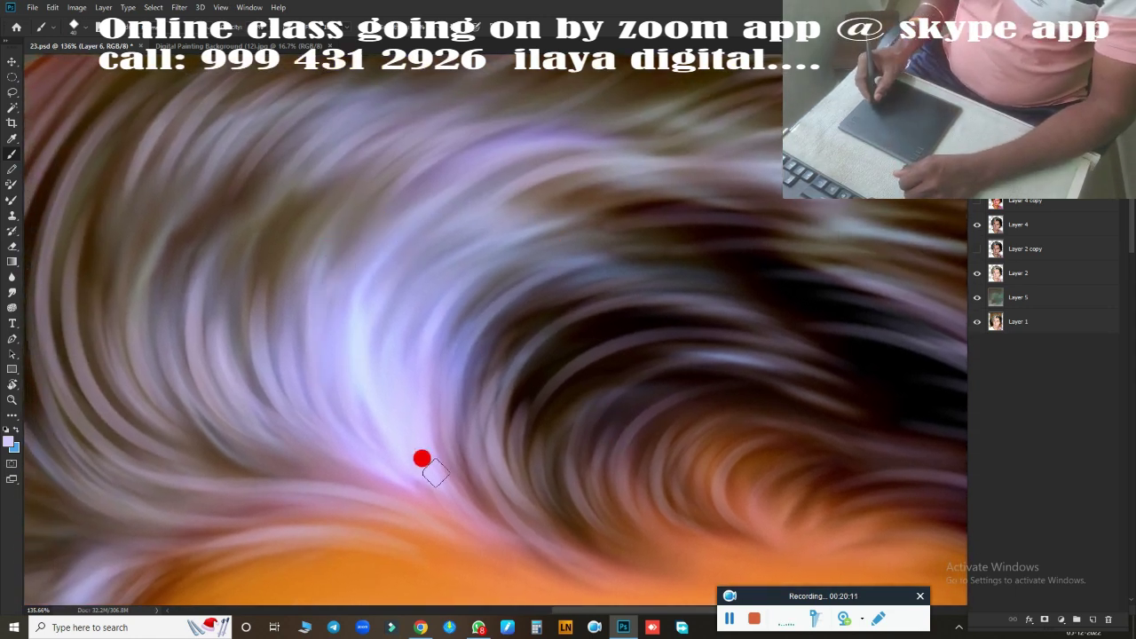
drag(280, 199, 414, 166)
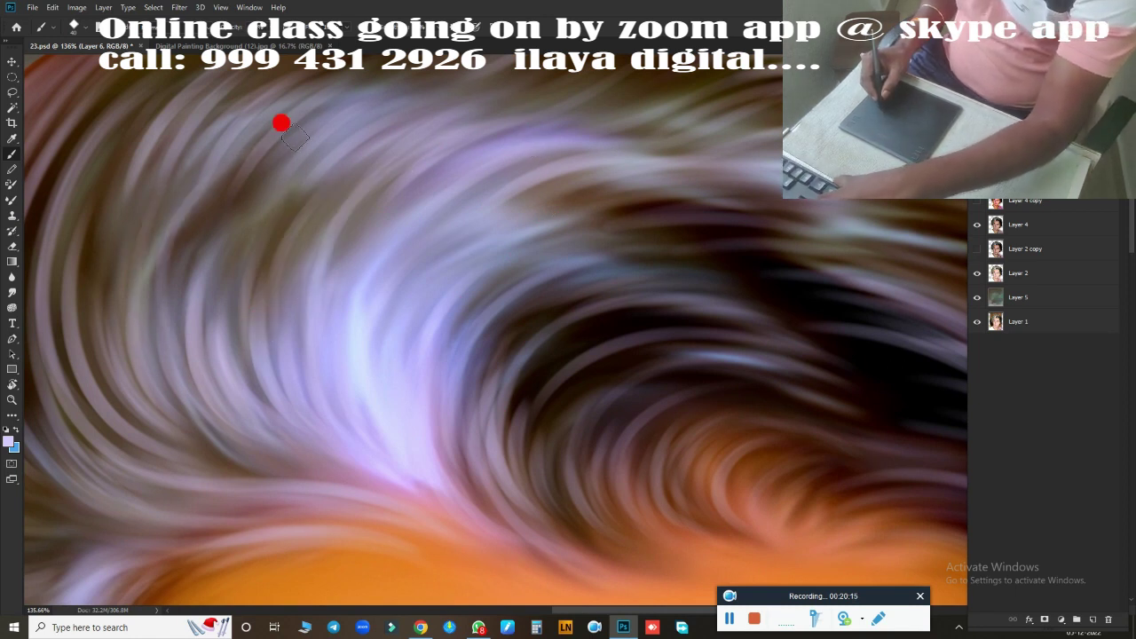
scroll(568, 486, down, 5)
Zoom to 100% and paint thin grey strands near the temple and hairline
scroll(615, 405, down, 2)
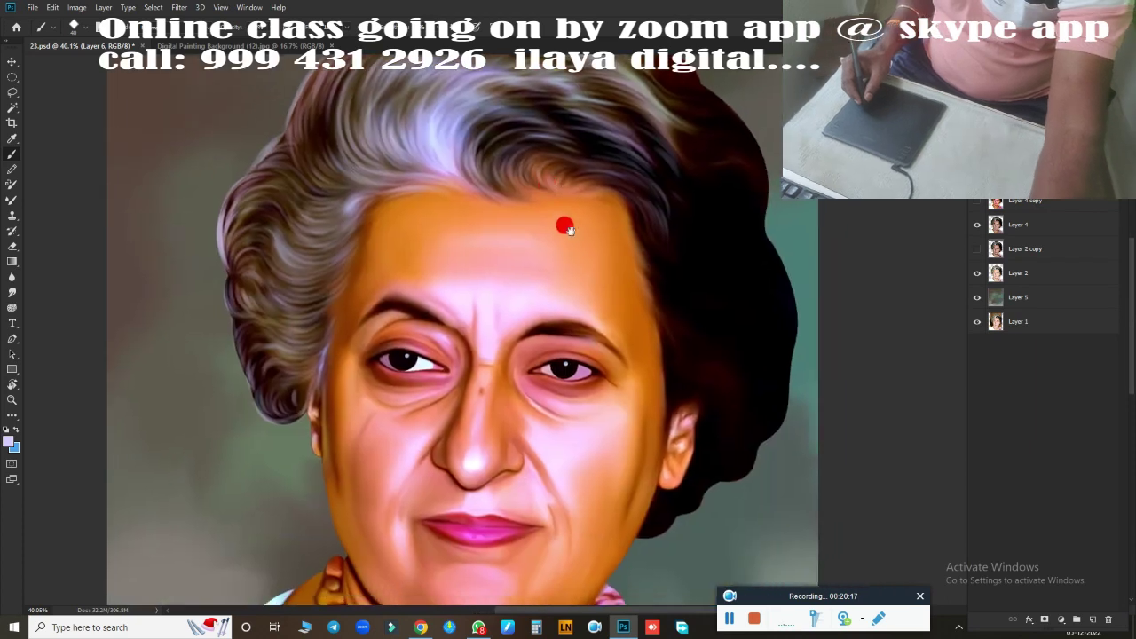
scroll(562, 223, up, 2)
scroll(482, 376, up, 3)
scroll(559, 426, up, 1)
scroll(515, 399, up, 2)
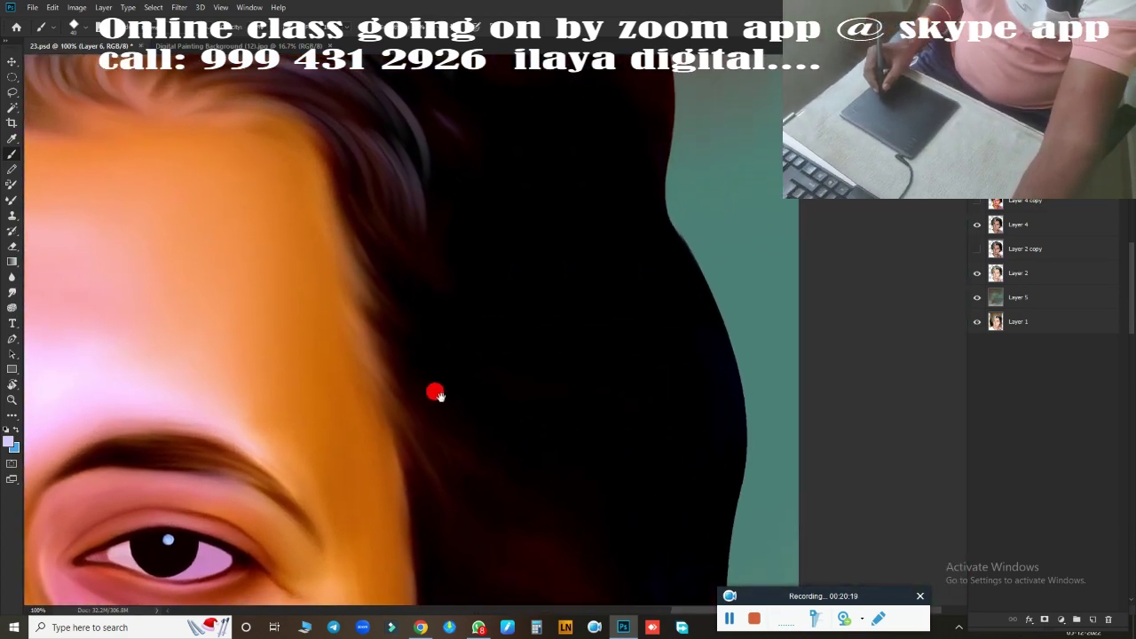
drag(420, 258, 504, 330)
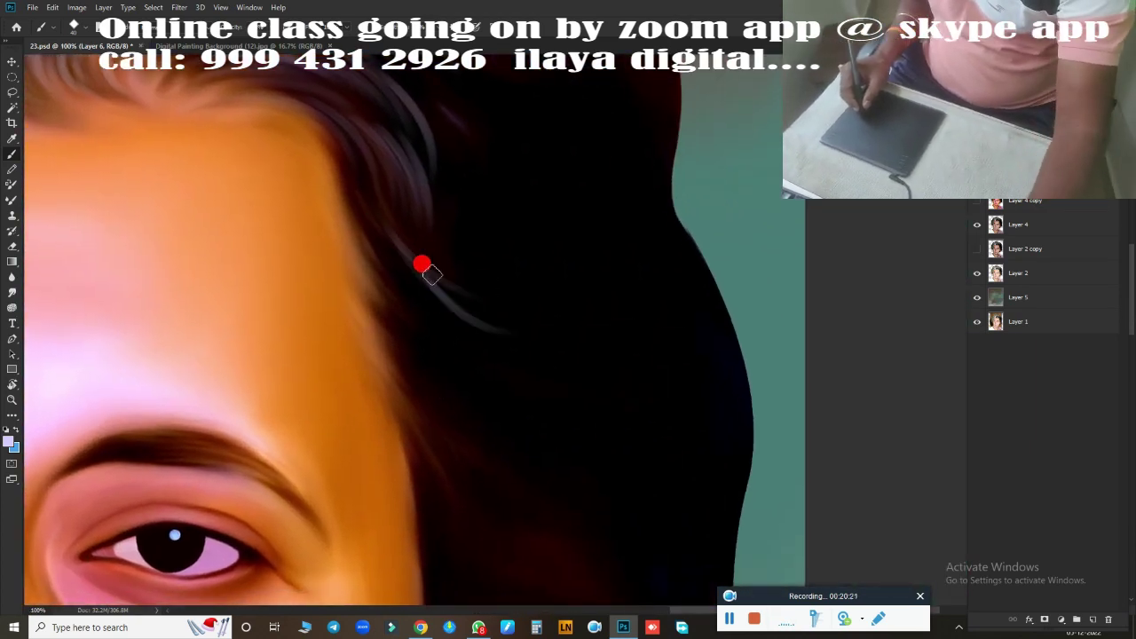
mouse_move(518, 378)
mouse_down()
mouse_move(527, 376)
mouse_move(476, 380)
mouse_move(491, 383)
mouse_up()
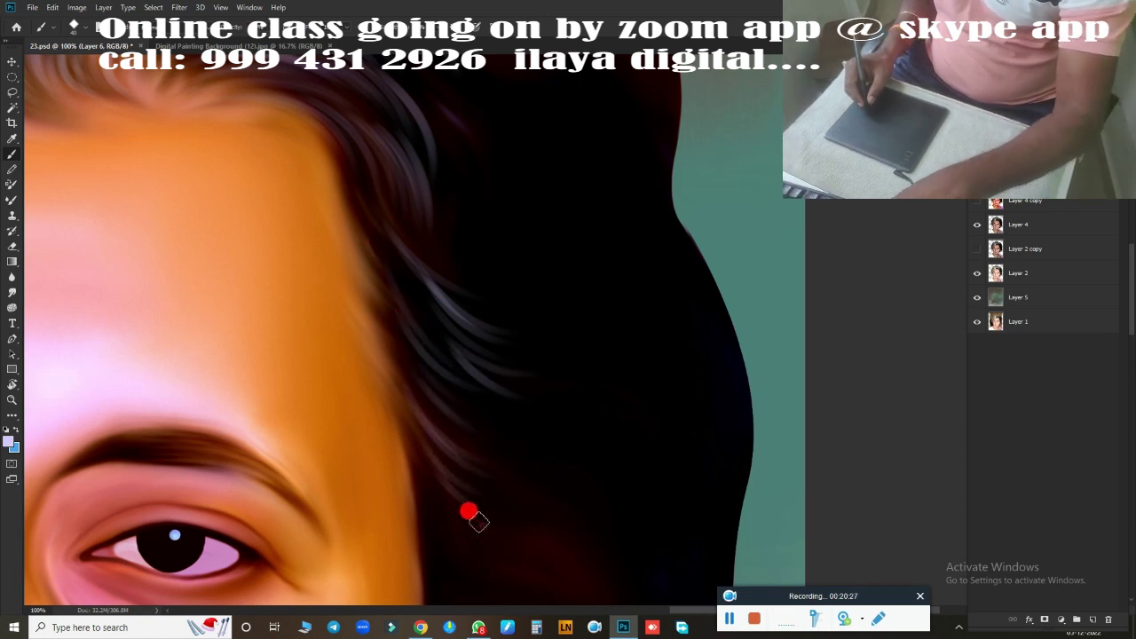
Brighten grey strands along the forehead hairline and side hair, adding one beside the eye
scroll(546, 472, up, 2)
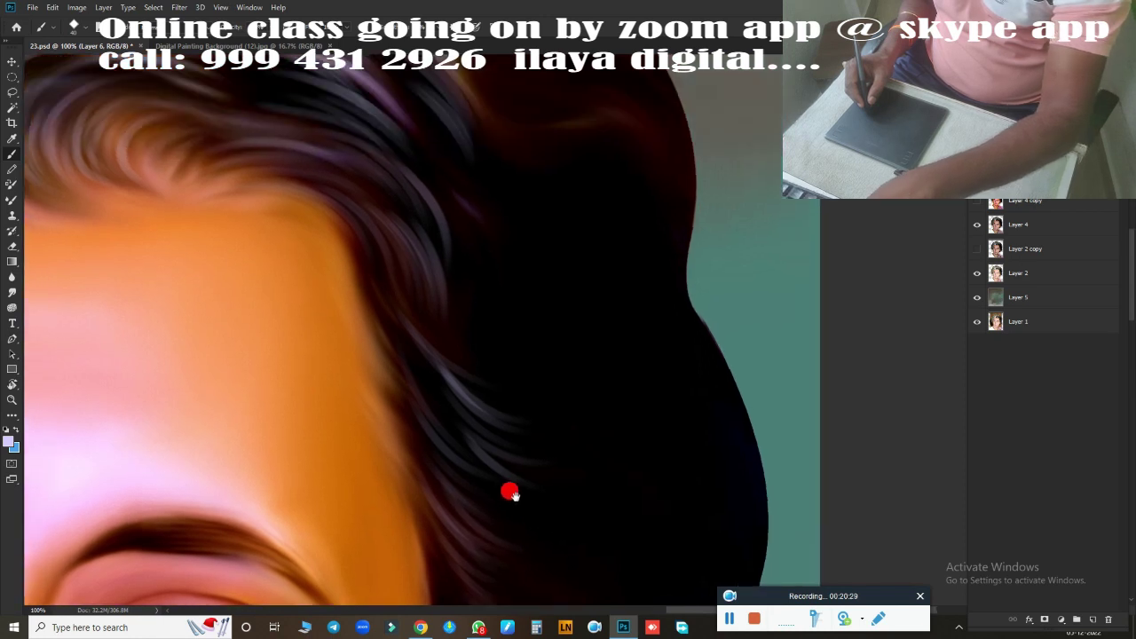
scroll(507, 489, up, 2)
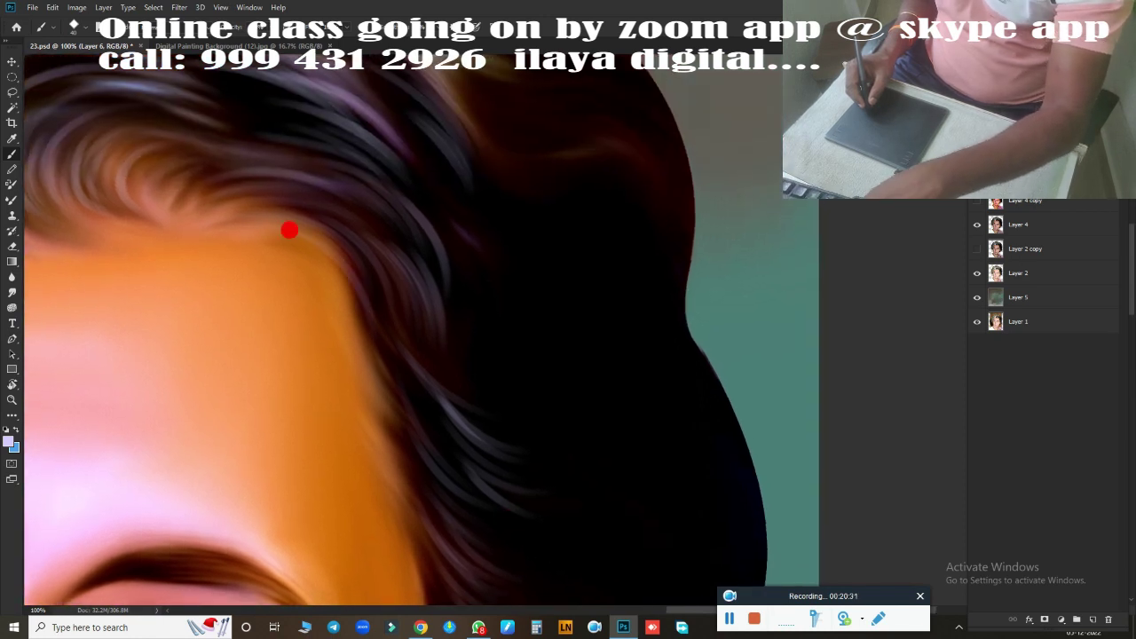
drag(241, 225, 415, 306)
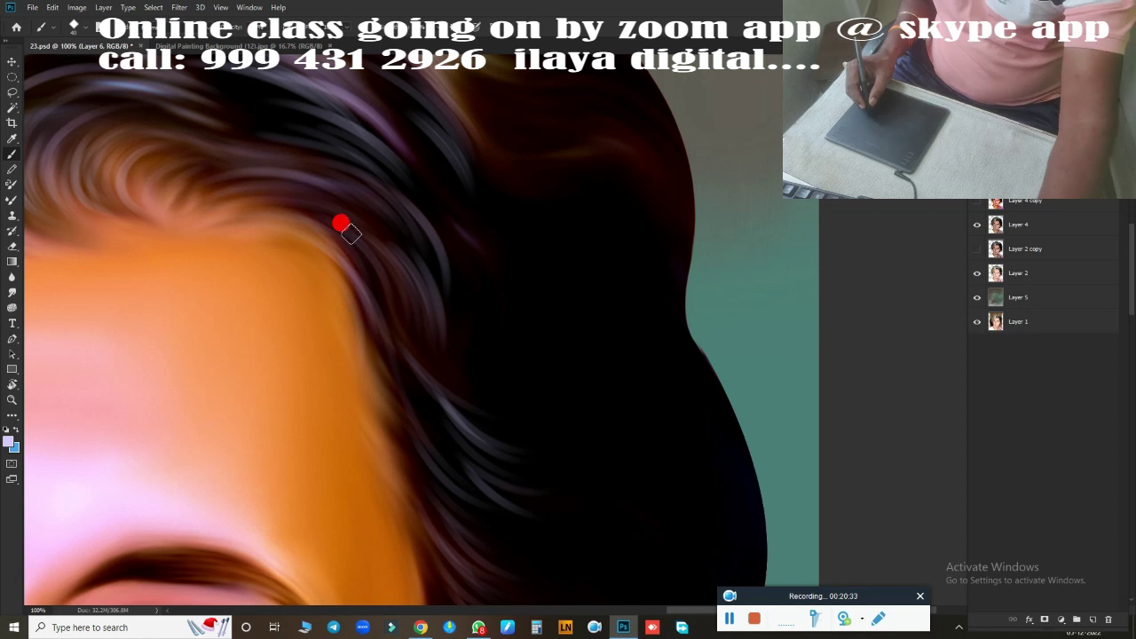
drag(480, 381, 523, 406)
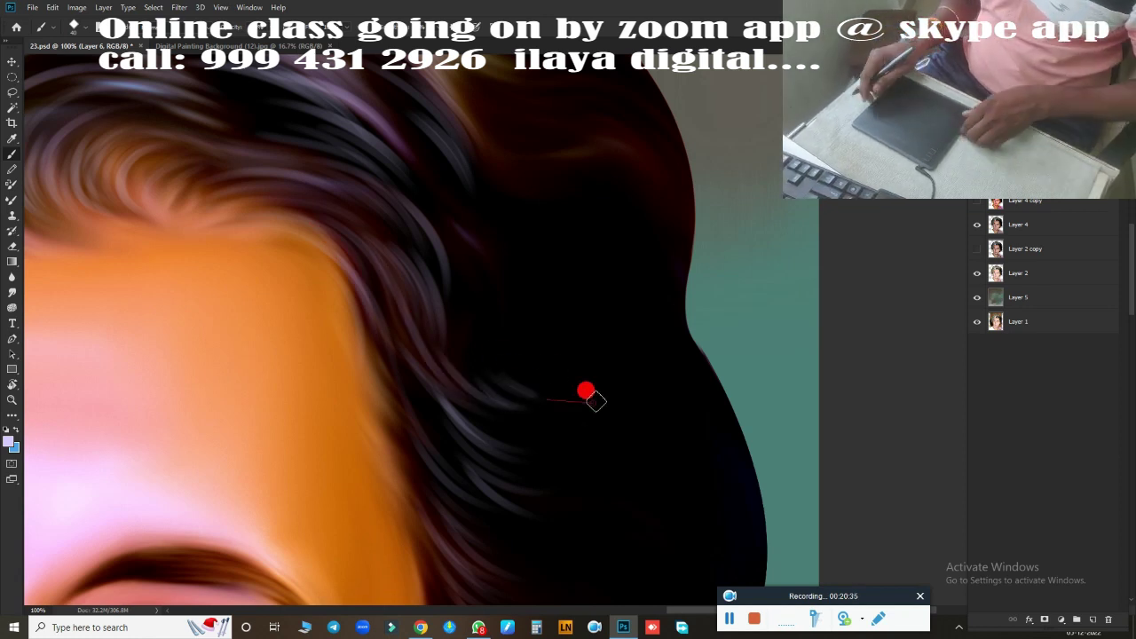
drag(586, 390, 456, 387)
mouse_move(373, 312)
mouse_down()
mouse_move(476, 432)
mouse_move(576, 464)
mouse_move(391, 432)
mouse_up()
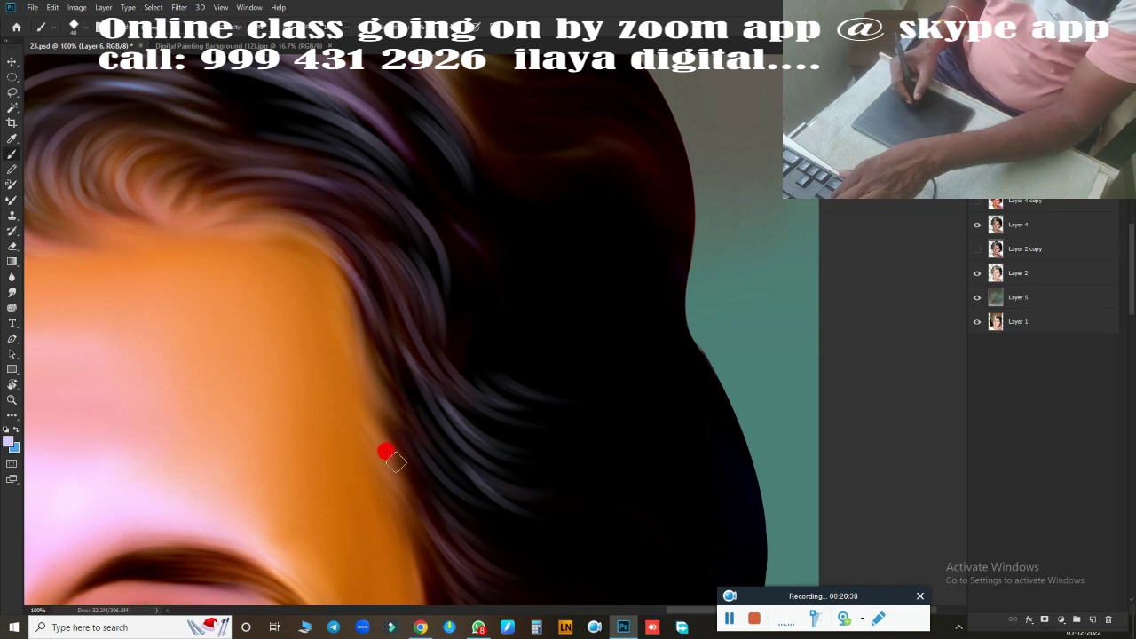
mouse_move(406, 494)
mouse_down()
mouse_move(562, 382)
mouse_move(486, 268)
mouse_up()
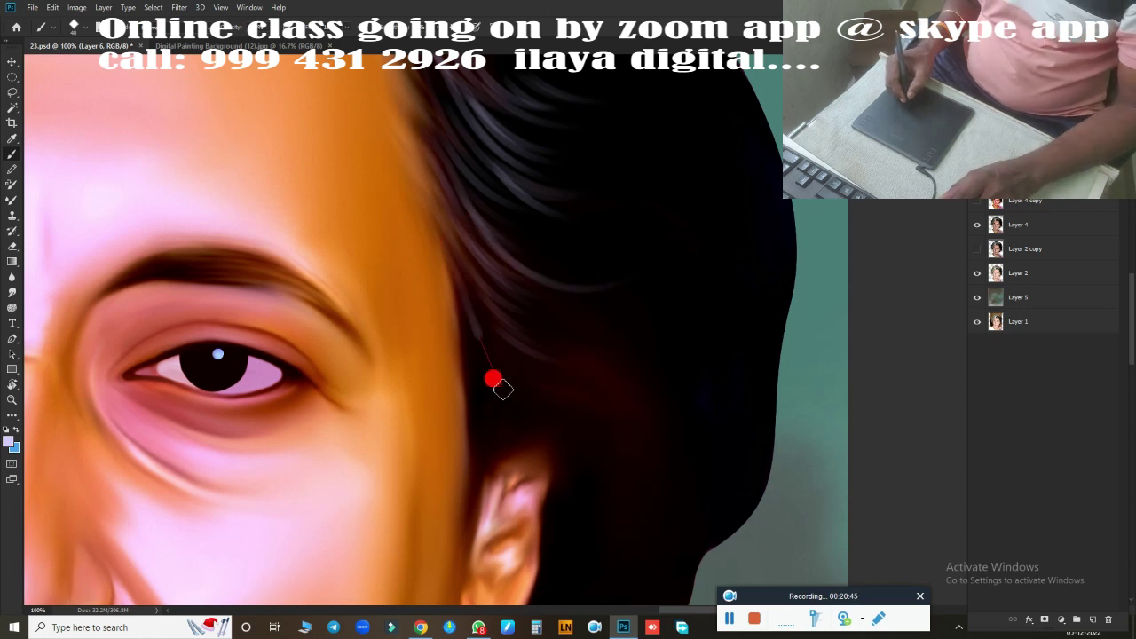
drag(494, 380, 583, 437)
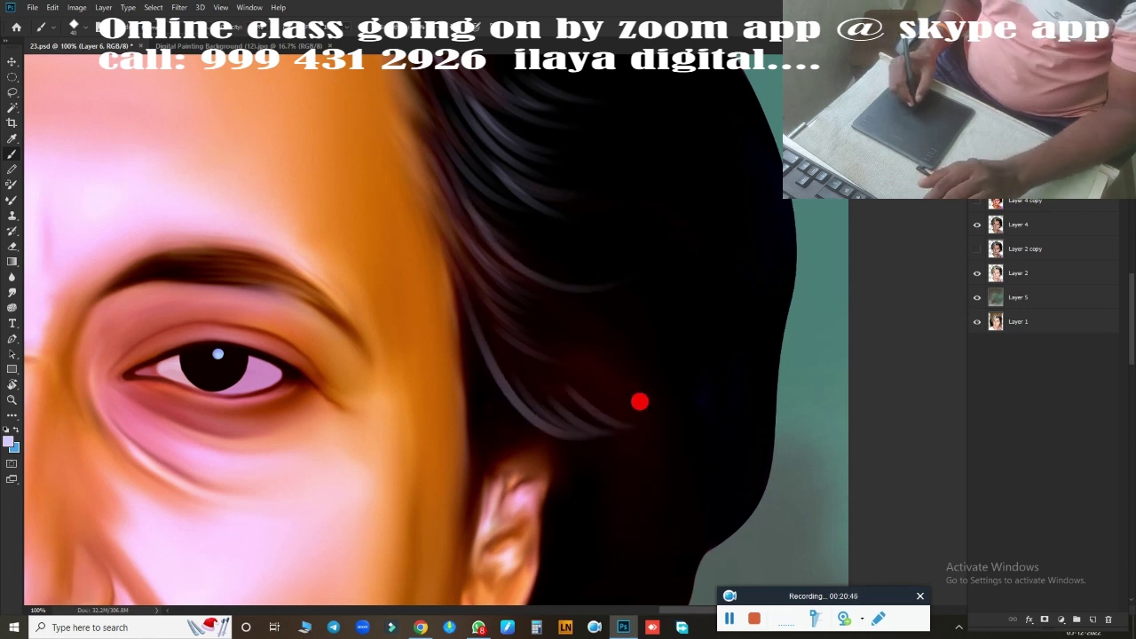
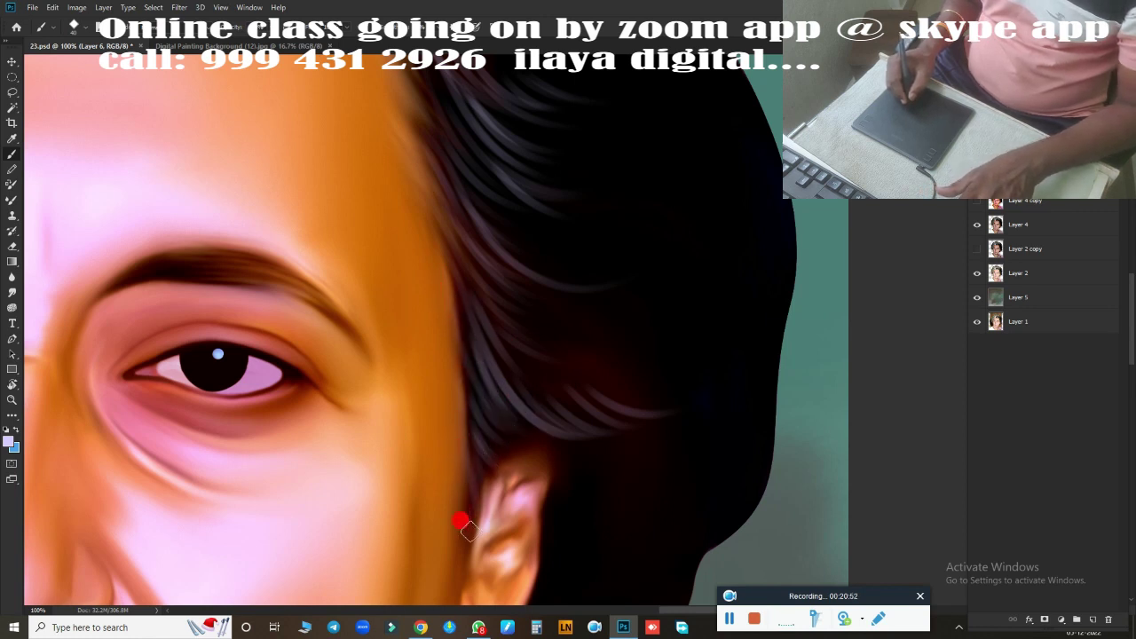
Rotate the canvas view and set the foreground colour to pale lavender #d5c6ff
key(ctrl+0)
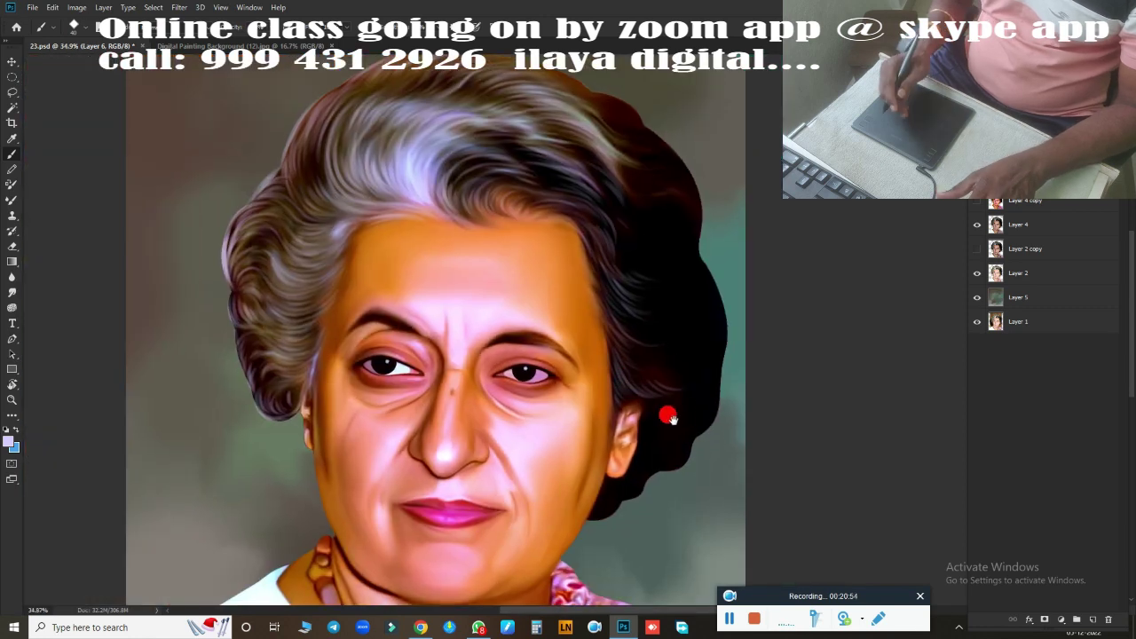
scroll(695, 396, up, 3)
key(r)
drag(667, 412, 355, 572)
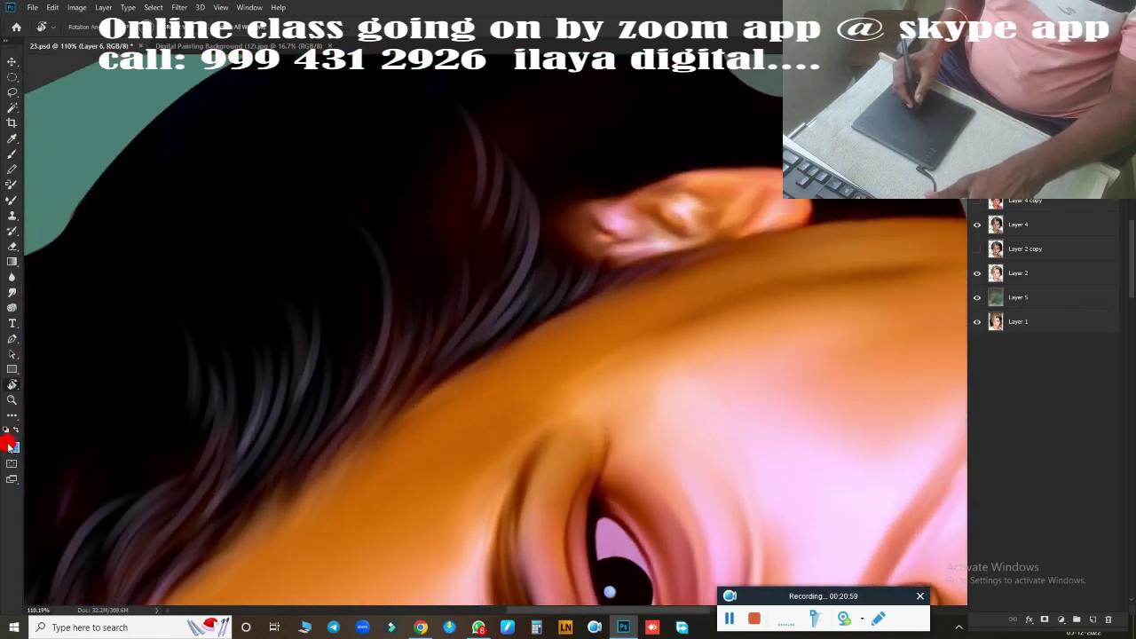
click(9, 444)
click(855, 291)
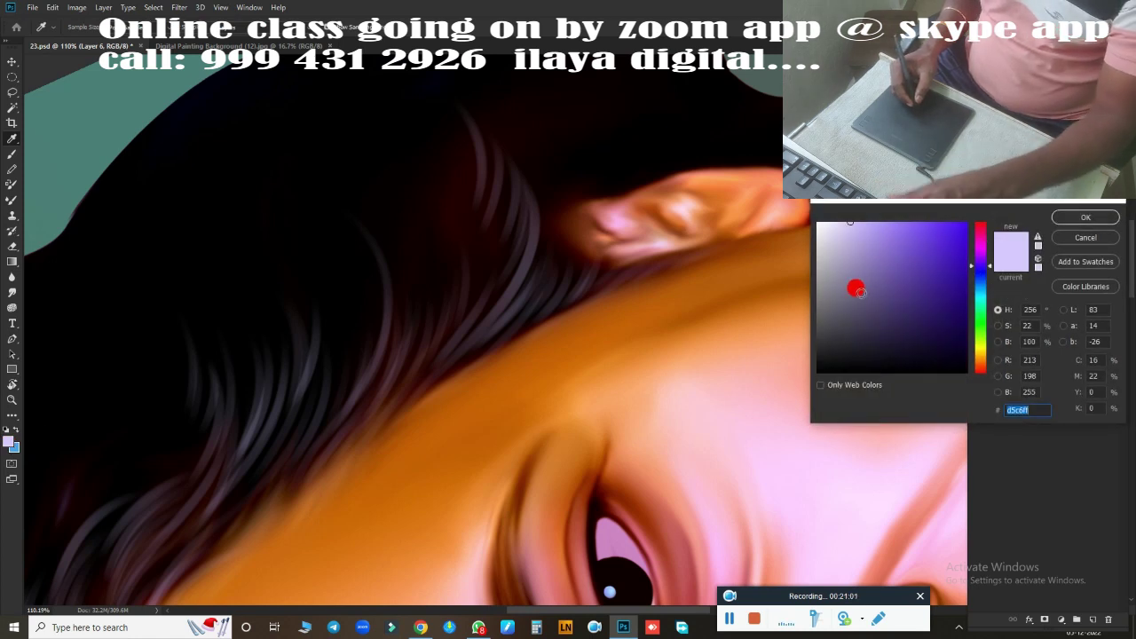
click(1084, 218)
mouse_move(661, 266)
mouse_down()
mouse_move(533, 375)
mouse_move(527, 363)
mouse_move(588, 461)
mouse_move(520, 381)
mouse_move(578, 400)
mouse_up()
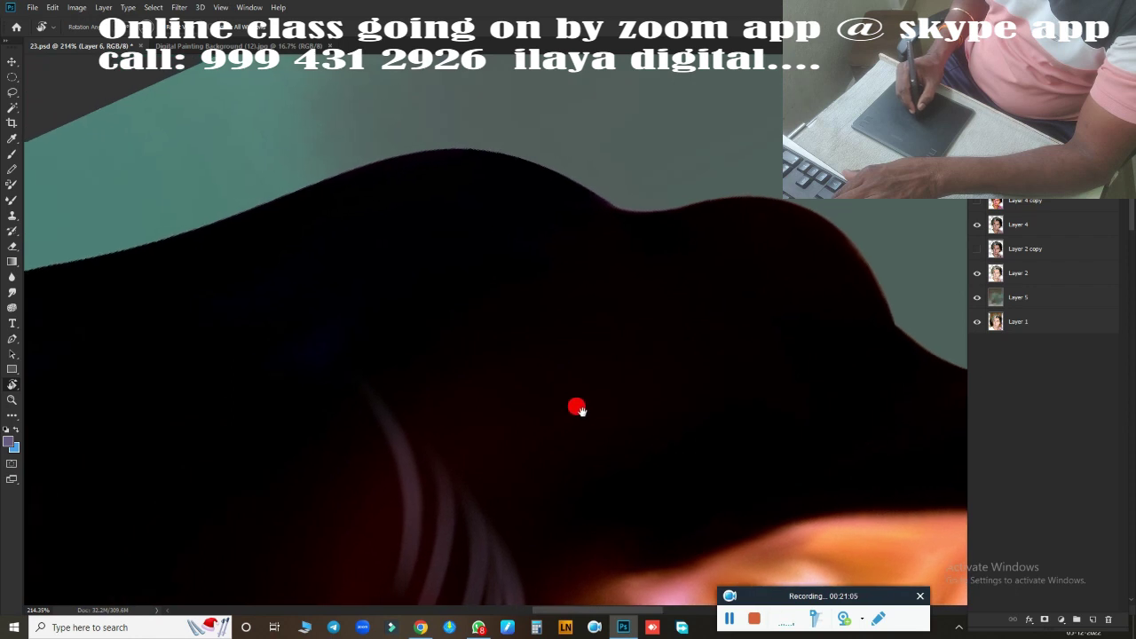
Brush pale lavender highlight strands along the top of the dark hair
key(b)
drag(545, 241, 250, 350)
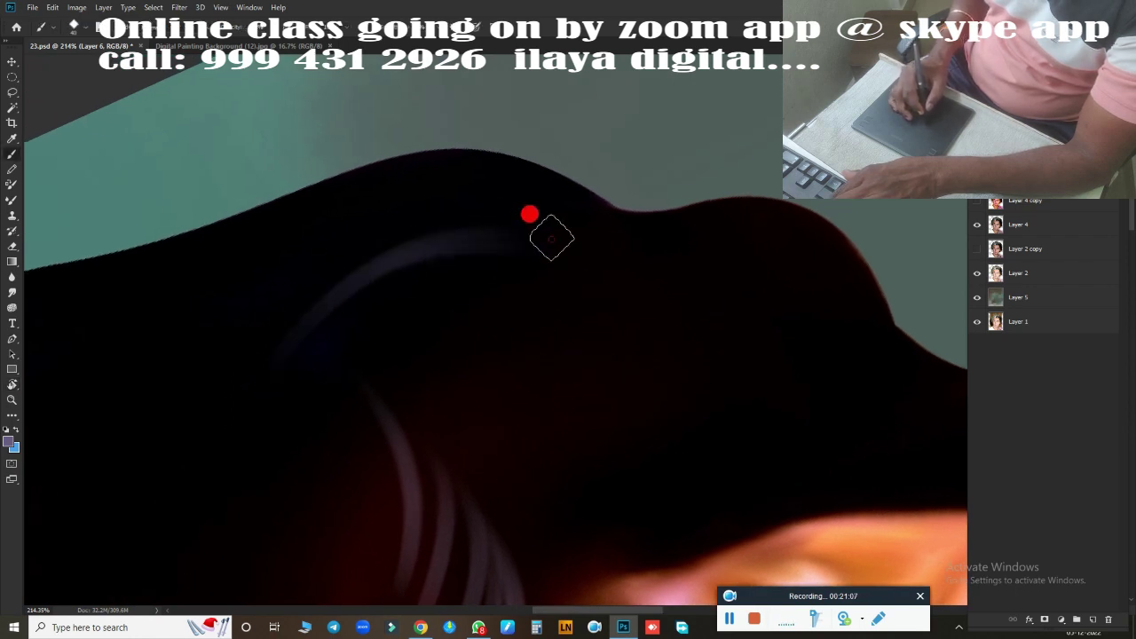
drag(551, 238, 345, 263)
drag(441, 204, 338, 231)
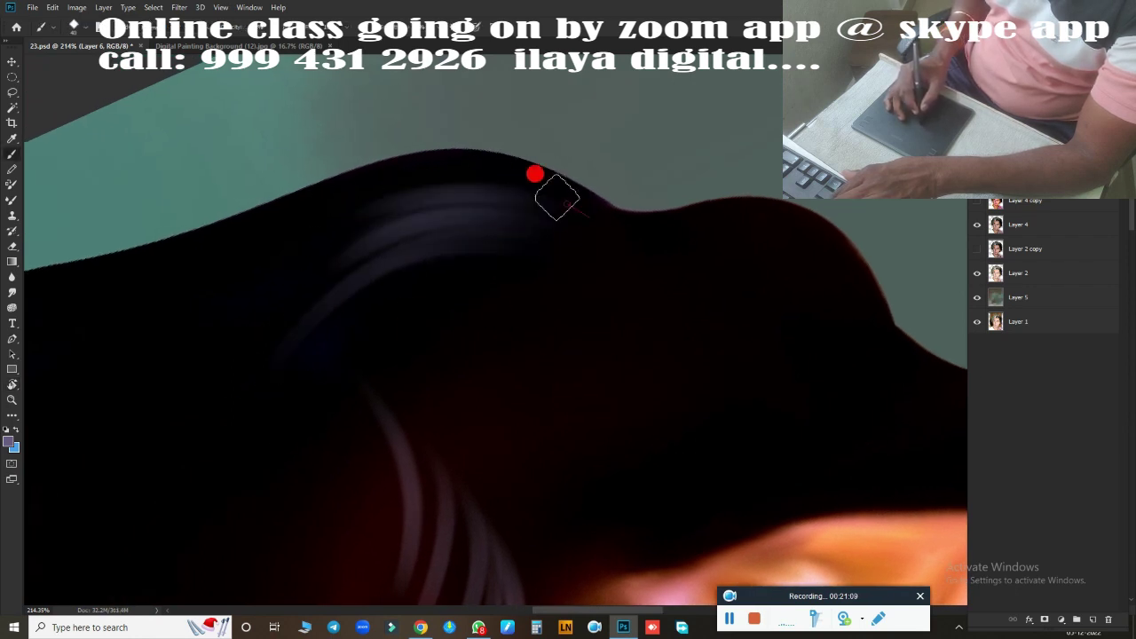
drag(557, 195, 302, 218)
drag(624, 234, 362, 157)
scroll(355, 311, right, 5)
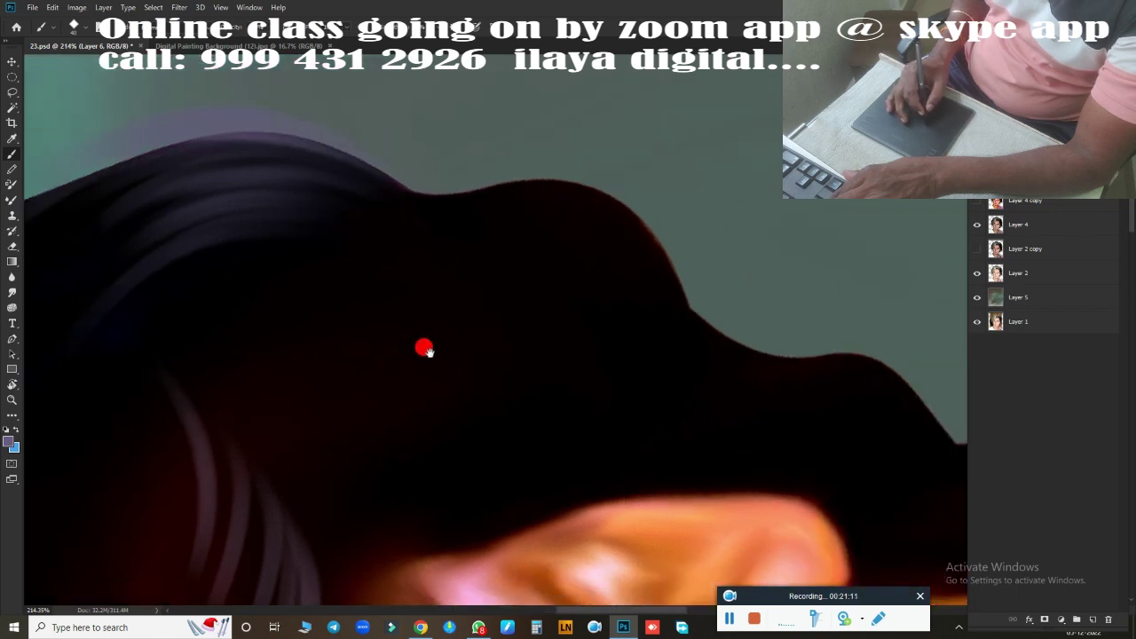
Paint more light lavender strands over the dark hair near the ear
mouse_move(301, 390)
mouse_down()
mouse_move(512, 306)
mouse_move(399, 330)
mouse_up()
drag(612, 297, 448, 266)
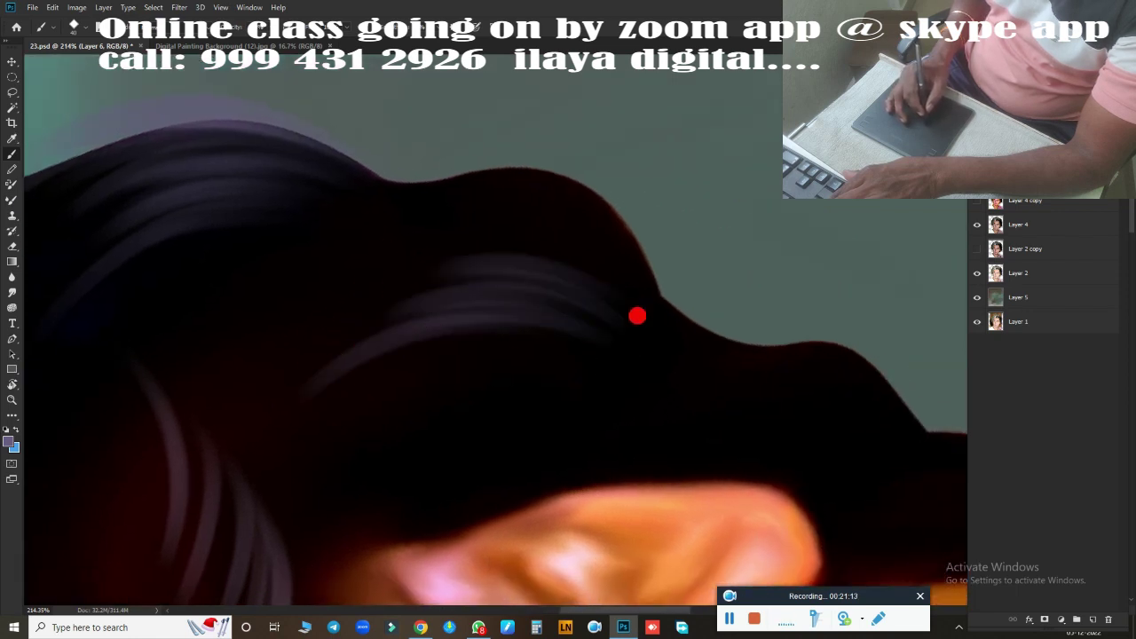
drag(656, 321, 488, 227)
drag(637, 277, 461, 209)
drag(574, 229, 329, 257)
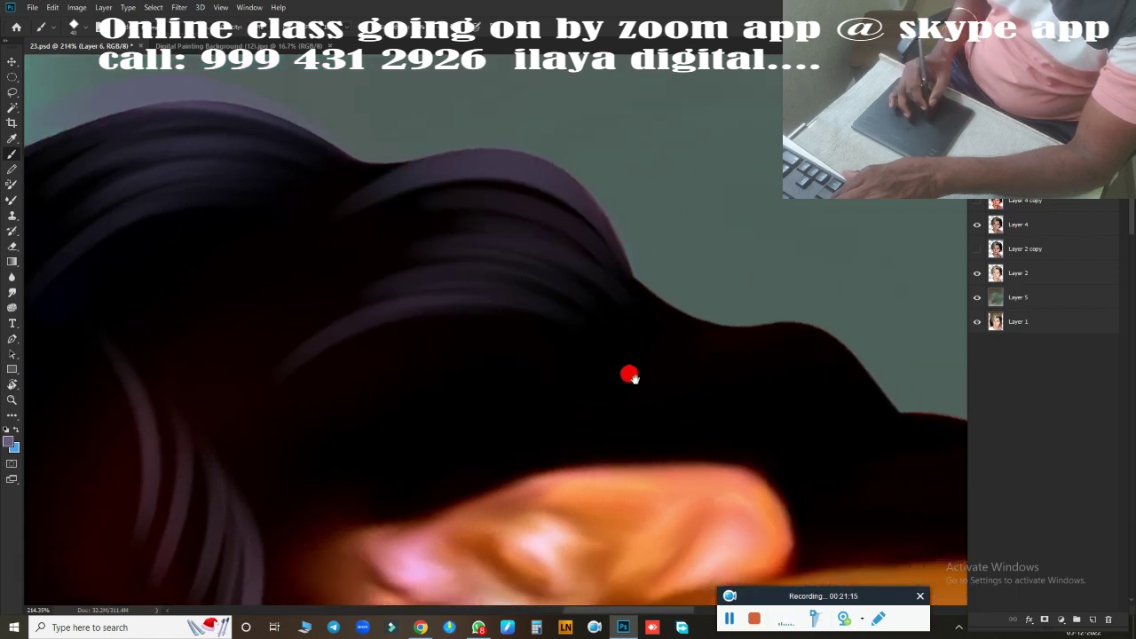
mouse_move(652, 398)
mouse_down()
mouse_move(422, 251)
mouse_move(599, 289)
mouse_up()
mouse_move(513, 231)
mouse_down()
mouse_move(644, 285)
mouse_move(421, 224)
mouse_up()
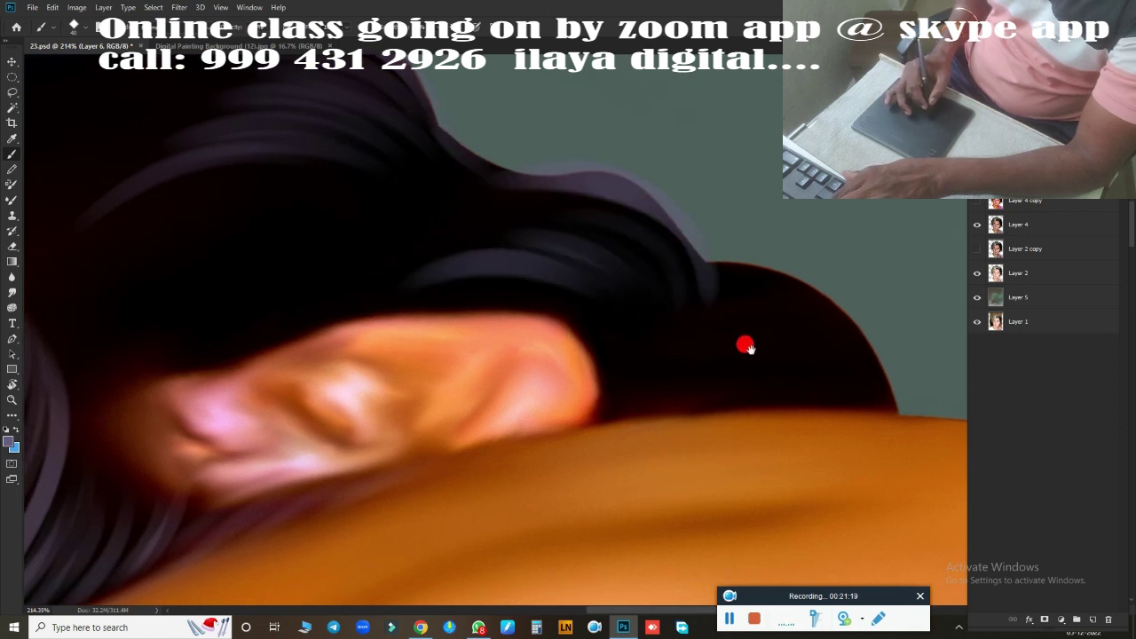
Paint a strand curving down the hair edge and undo a stray straight stroke
drag(747, 347, 537, 238)
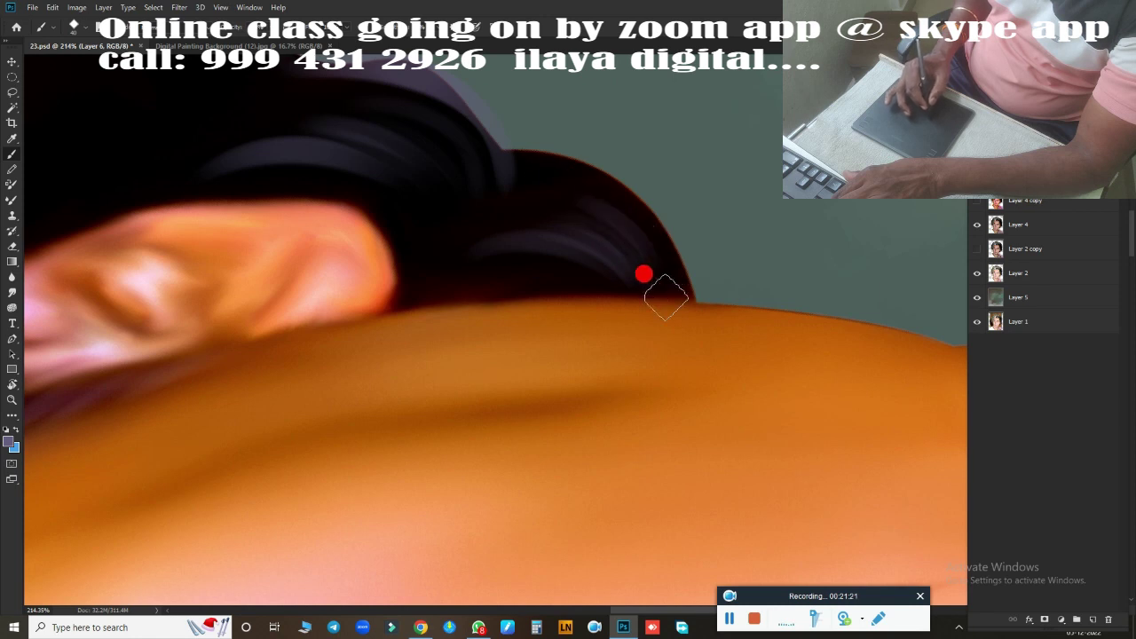
mouse_move(552, 174)
mouse_down()
mouse_move(661, 268)
mouse_move(421, 226)
mouse_up()
drag(366, 307, 766, 374)
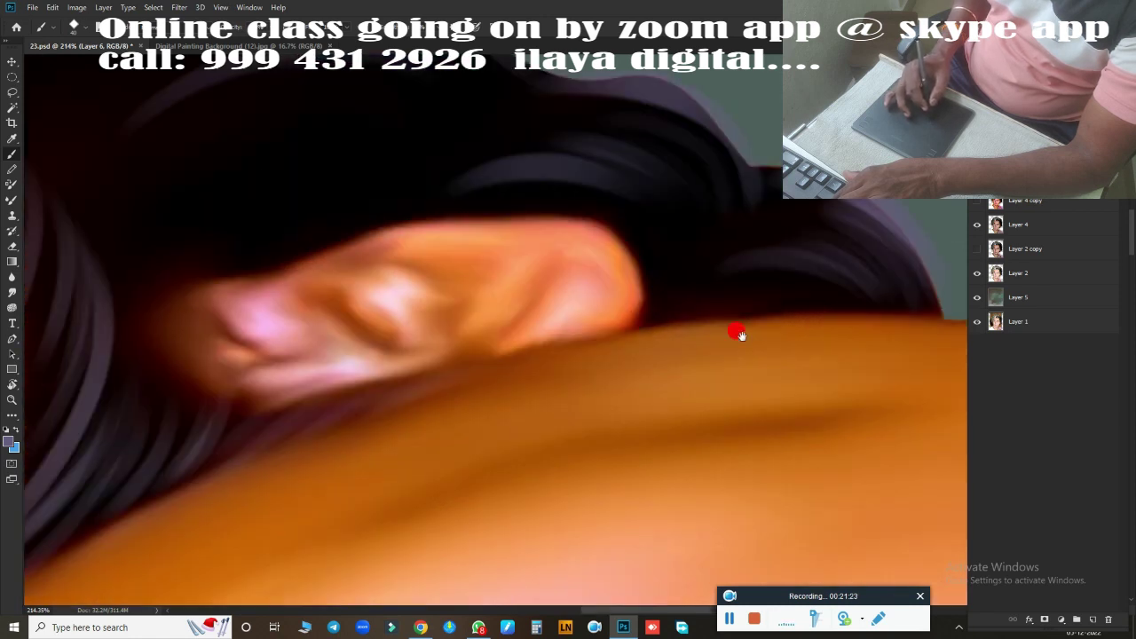
click(316, 293)
shift+click(537, 233)
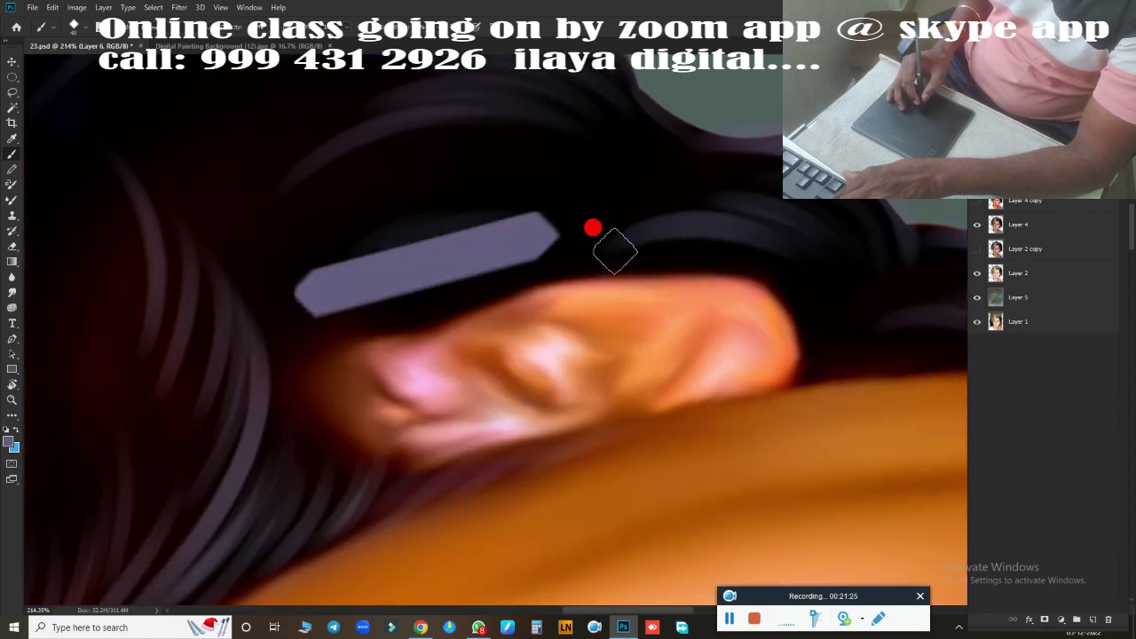
key(ctrl+z)
Mirror the canvas view horizontally and paint thin strands near the hair's edge
drag(452, 414, 517, 496)
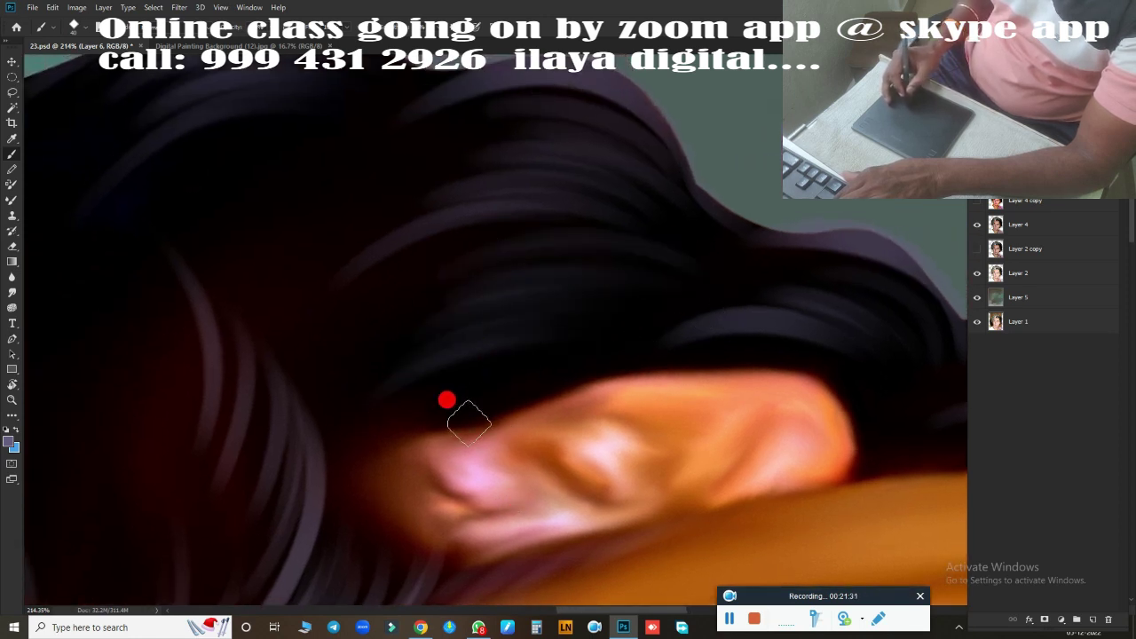
drag(469, 422, 715, 464)
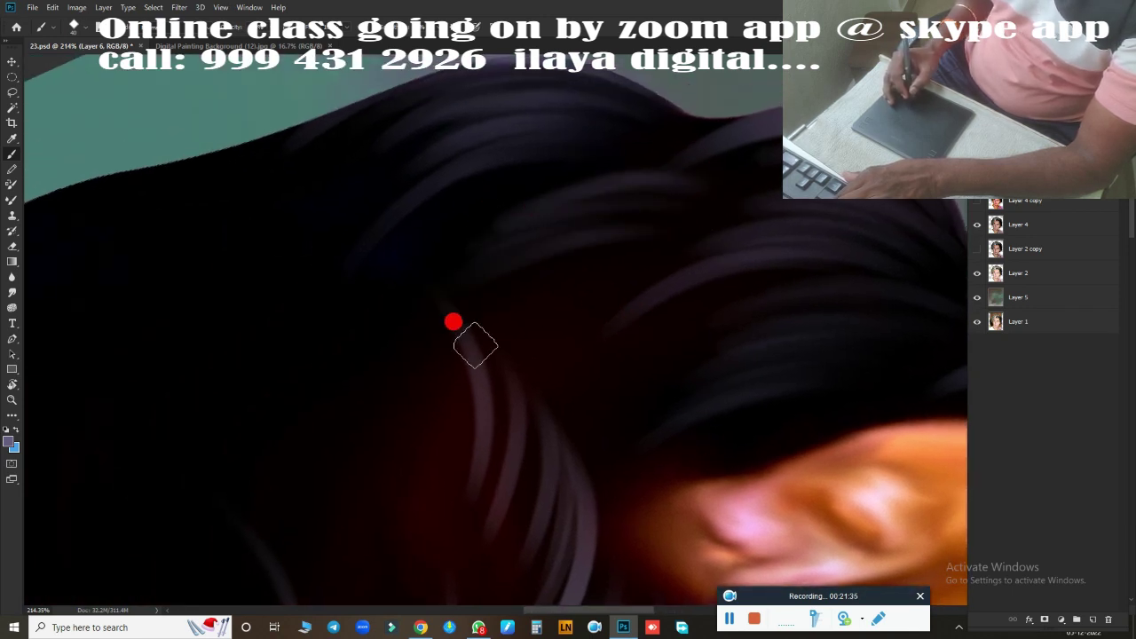
key(ctrl+shift+h)
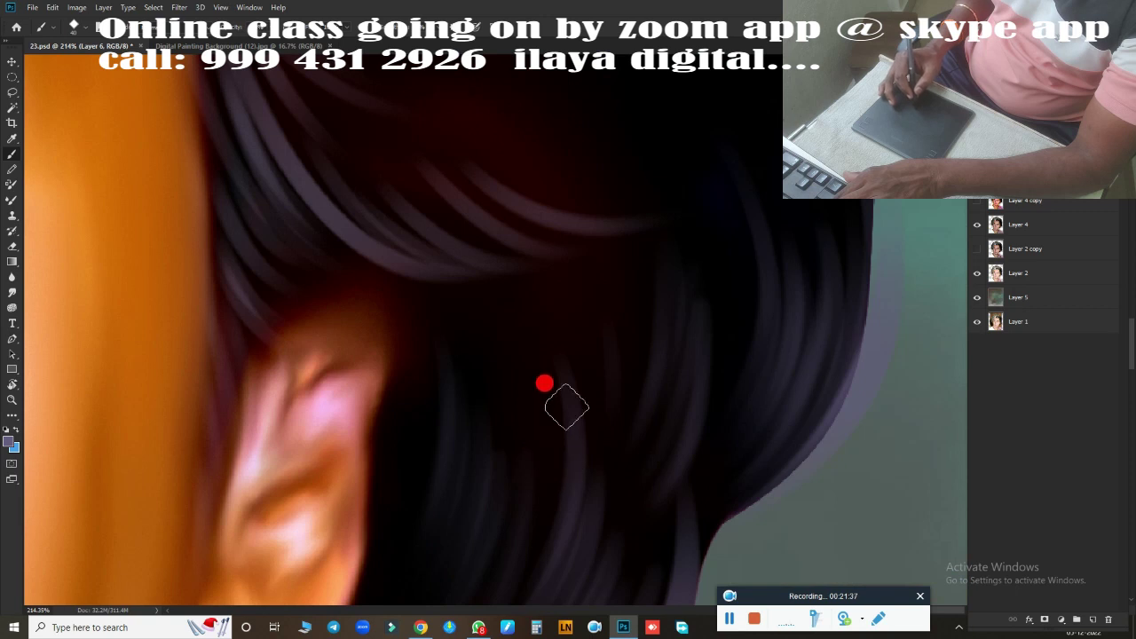
drag(386, 343, 448, 396)
drag(342, 275, 559, 454)
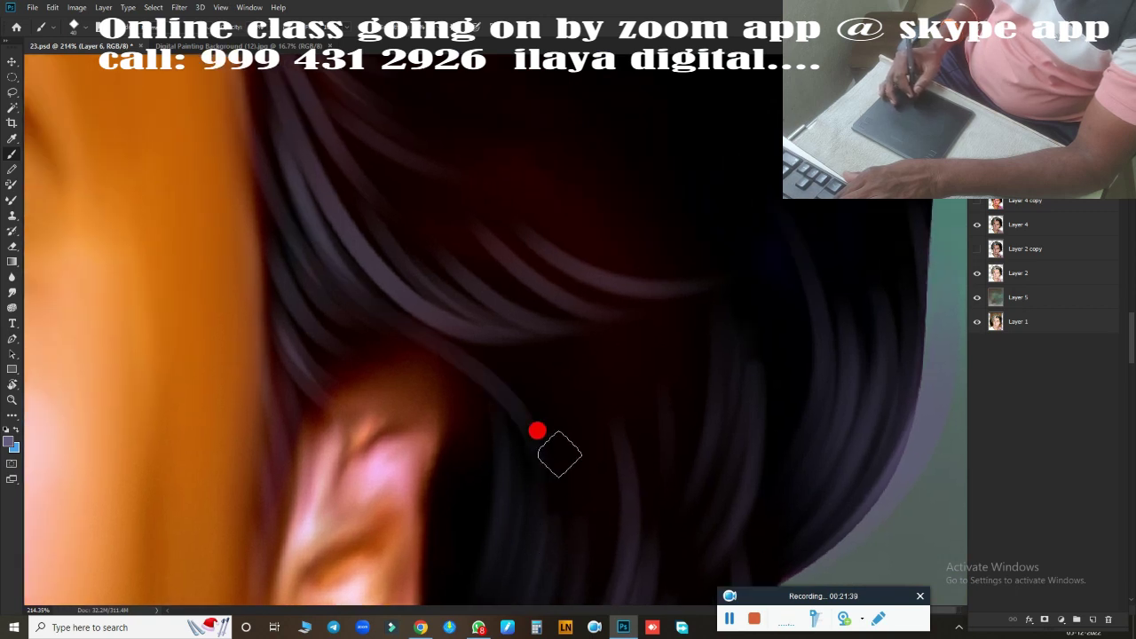
mouse_move(577, 413)
mouse_down()
mouse_move(597, 481)
mouse_move(672, 177)
mouse_up()
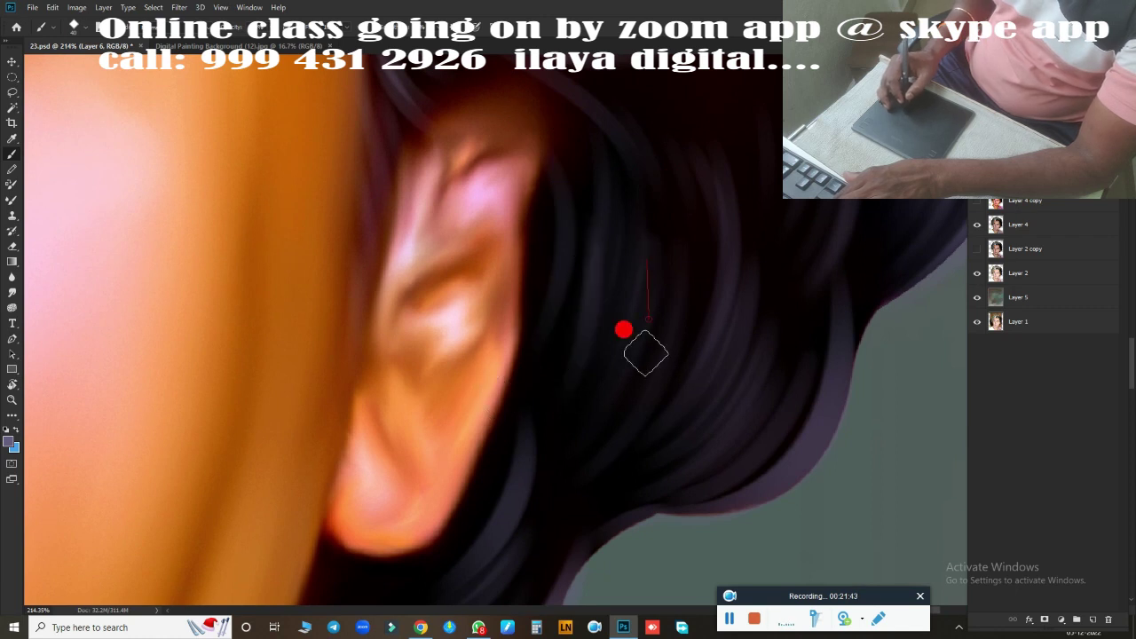
Paint long curved lavender highlight strands down through the mid hair
mouse_move(684, 367)
mouse_down()
mouse_move(750, 195)
mouse_move(639, 433)
mouse_move(668, 435)
mouse_move(542, 512)
mouse_up()
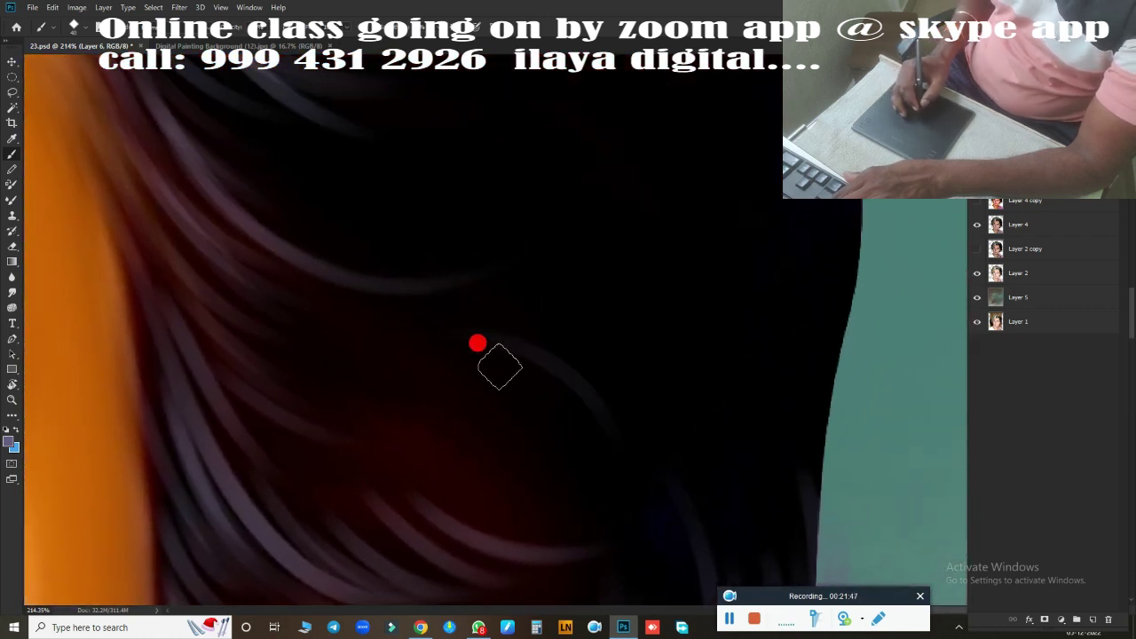
drag(499, 365, 621, 461)
drag(535, 394, 613, 496)
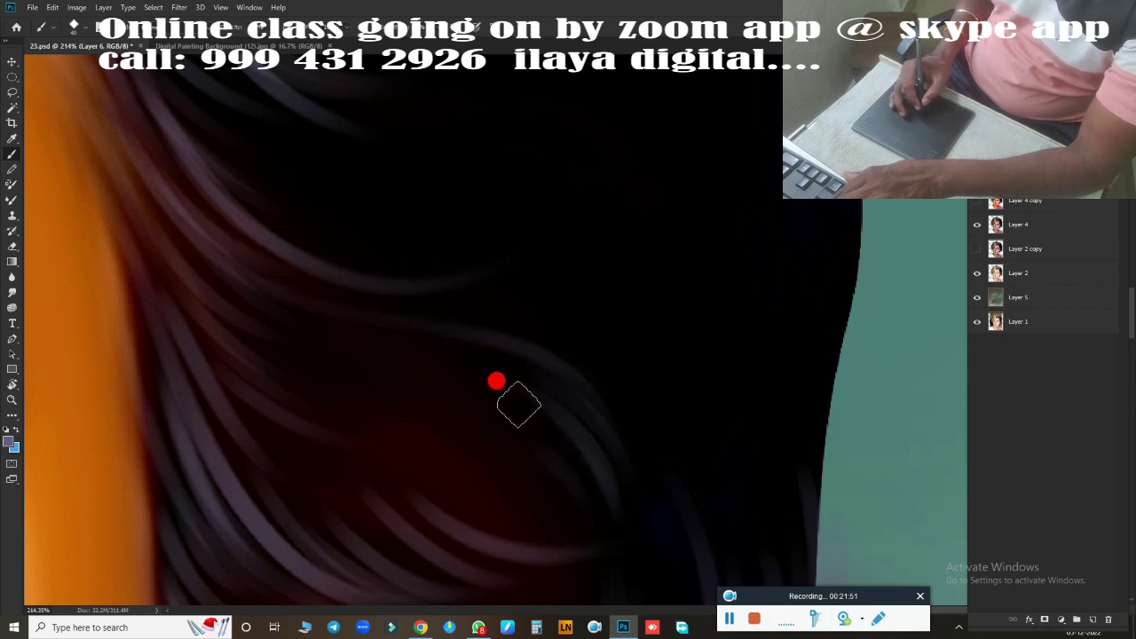
drag(501, 310, 661, 399)
drag(590, 346, 670, 470)
drag(266, 329, 506, 457)
drag(674, 497, 603, 515)
drag(257, 306, 722, 449)
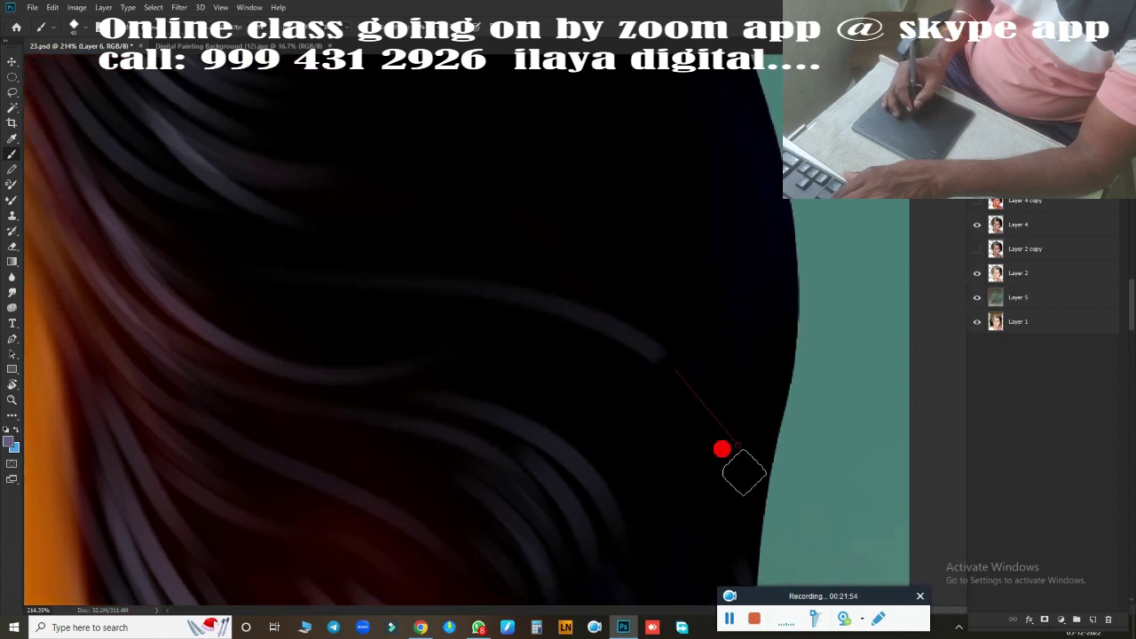
mouse_move(654, 553)
mouse_down()
mouse_move(664, 190)
mouse_move(609, 383)
mouse_up()
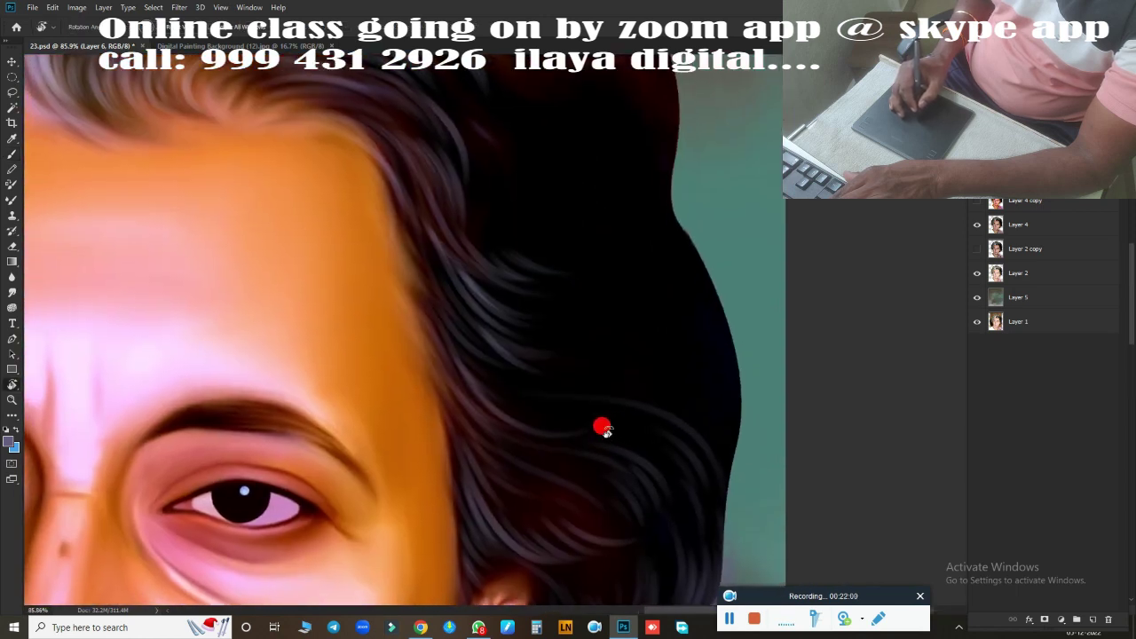
Paint faint purplish strands along the hair's top edge and the reddish hair
mouse_move(601, 428)
mouse_down()
mouse_move(380, 540)
mouse_move(552, 434)
mouse_move(564, 541)
mouse_move(545, 431)
mouse_move(560, 432)
mouse_up()
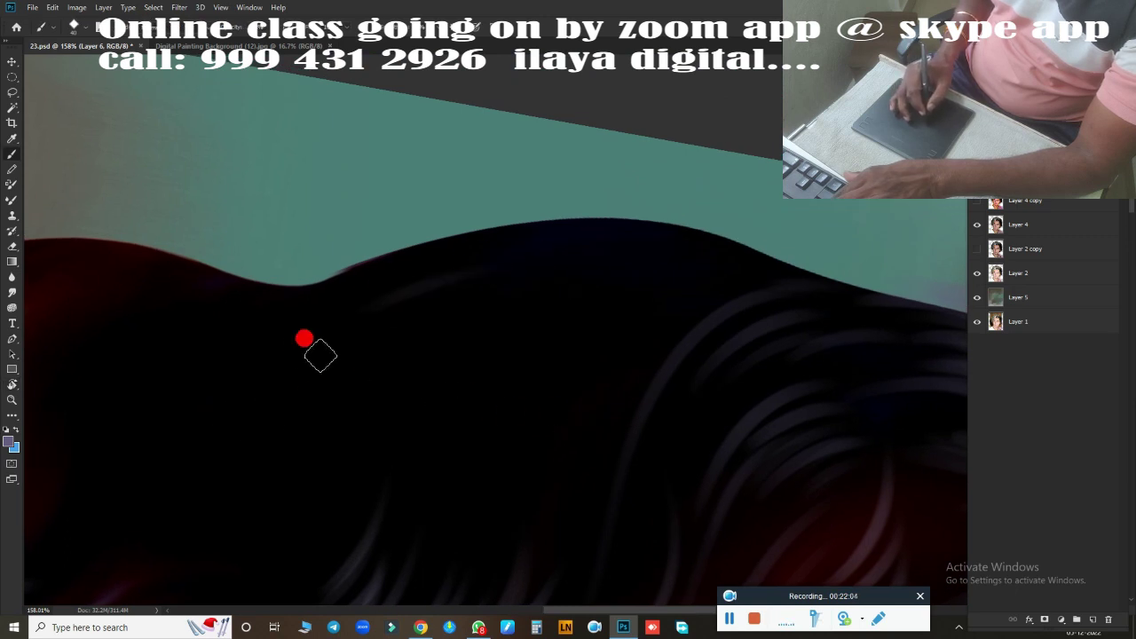
mouse_move(320, 356)
mouse_down()
mouse_move(452, 261)
mouse_move(619, 243)
mouse_move(710, 266)
mouse_move(613, 219)
mouse_move(451, 243)
mouse_move(578, 322)
mouse_move(540, 323)
mouse_move(563, 299)
mouse_move(451, 375)
mouse_move(695, 327)
mouse_up()
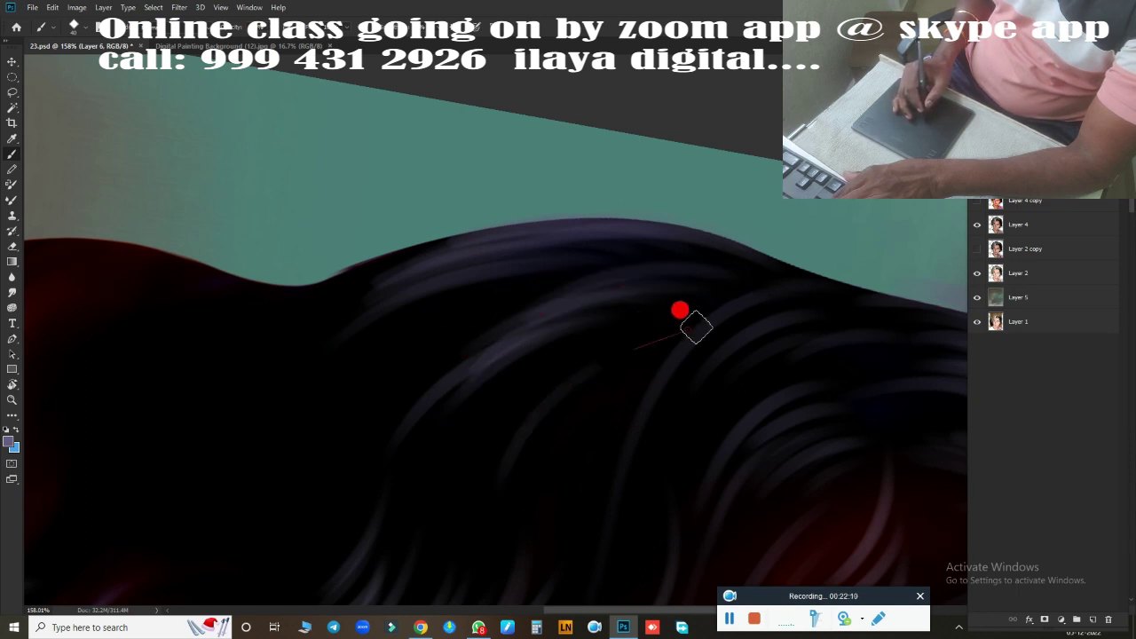
mouse_move(391, 420)
mouse_down()
mouse_move(573, 327)
mouse_move(482, 432)
mouse_move(381, 363)
mouse_up()
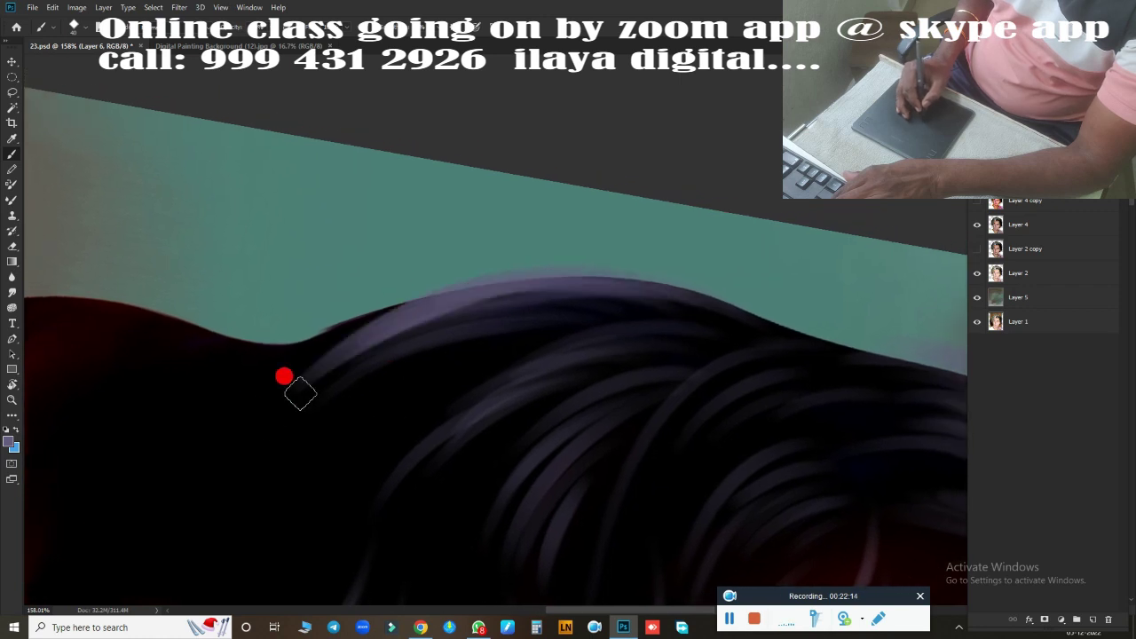
drag(283, 377, 646, 347)
mouse_move(446, 254)
mouse_down()
mouse_move(327, 378)
mouse_move(400, 287)
mouse_move(613, 258)
mouse_move(672, 284)
mouse_move(571, 298)
mouse_move(469, 408)
mouse_up()
mouse_move(616, 344)
mouse_down()
mouse_move(771, 360)
mouse_move(787, 380)
mouse_move(761, 418)
mouse_move(646, 511)
mouse_up()
mouse_move(281, 312)
mouse_down()
mouse_move(613, 251)
mouse_move(231, 379)
mouse_up()
drag(367, 331, 790, 265)
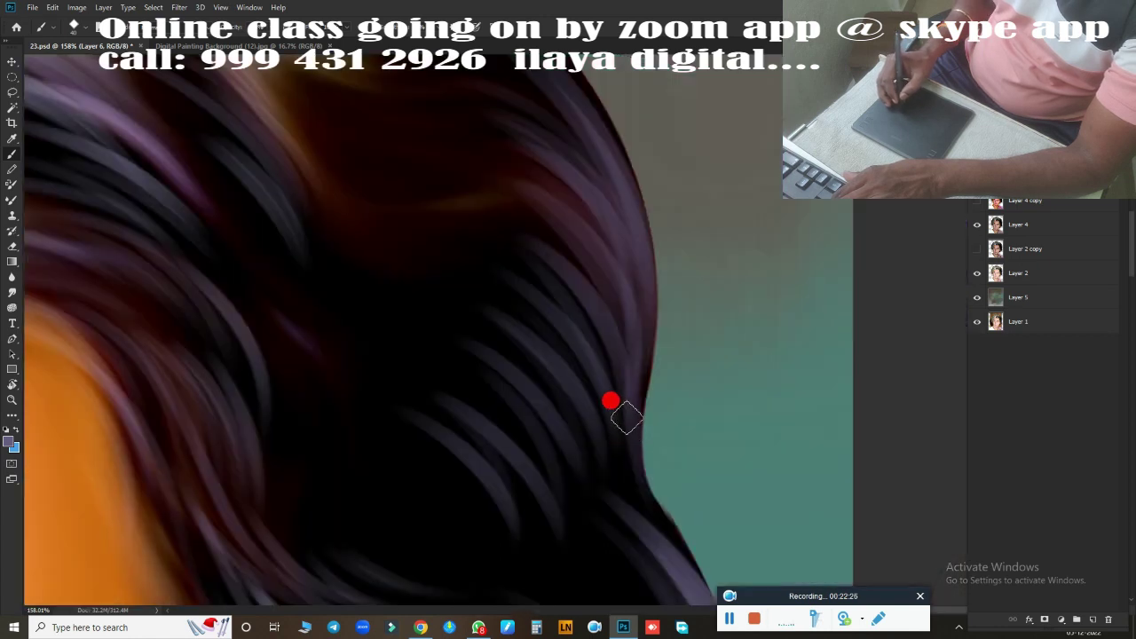
mouse_move(621, 442)
mouse_down()
mouse_move(545, 435)
mouse_move(622, 453)
mouse_move(423, 195)
mouse_up()
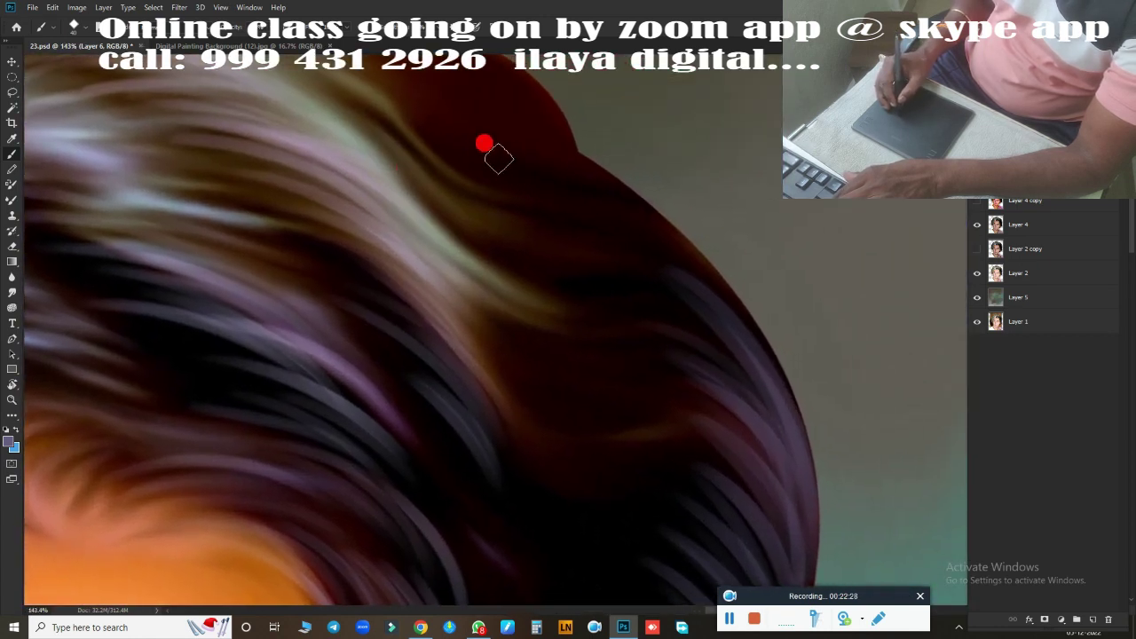
Paint dark purple strands along the upper hair edge and into the right-side hair
drag(483, 144, 662, 234)
drag(523, 180, 656, 260)
drag(550, 204, 665, 251)
drag(564, 163, 710, 266)
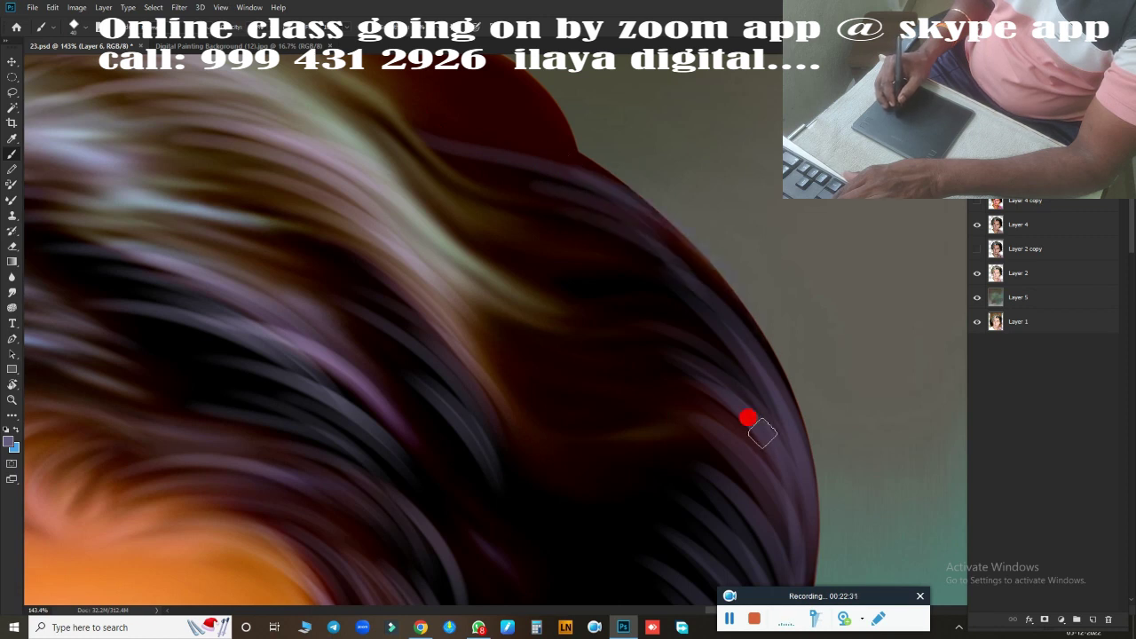
mouse_move(748, 417)
mouse_down()
mouse_move(760, 291)
mouse_move(484, 93)
mouse_up()
mouse_move(545, 125)
mouse_down()
mouse_move(689, 167)
mouse_move(700, 133)
mouse_move(748, 163)
mouse_up()
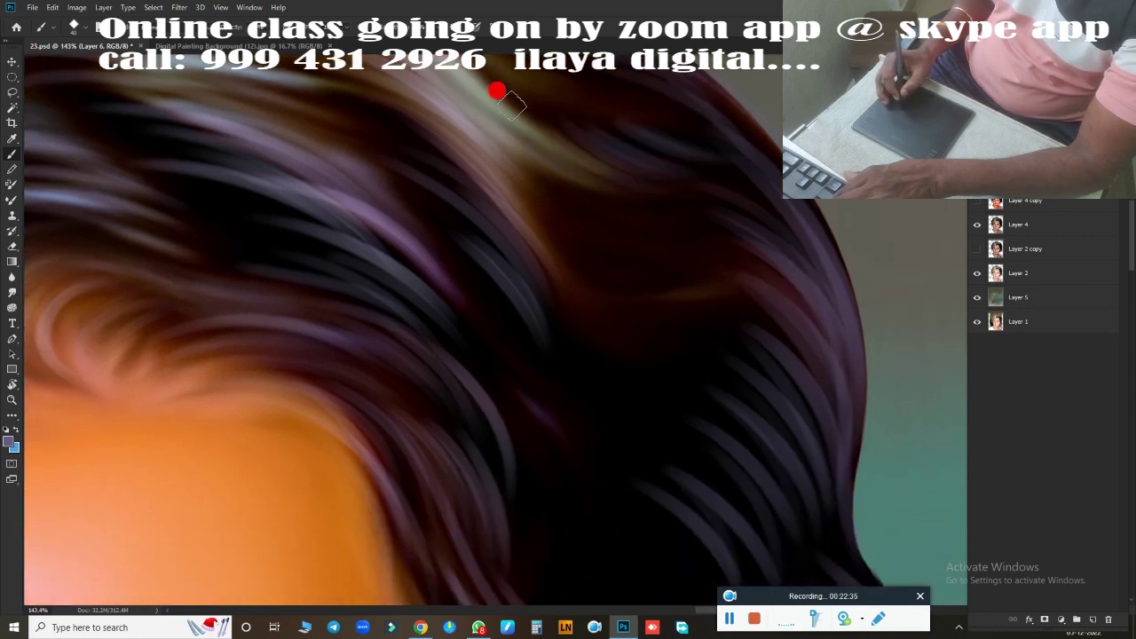
mouse_move(511, 104)
mouse_down()
mouse_move(552, 193)
mouse_move(601, 216)
mouse_move(762, 216)
mouse_move(724, 276)
mouse_move(702, 251)
mouse_move(548, 314)
mouse_move(613, 299)
mouse_move(682, 321)
mouse_move(717, 385)
mouse_move(684, 208)
mouse_move(653, 239)
mouse_move(674, 202)
mouse_move(613, 203)
mouse_move(704, 406)
mouse_move(671, 419)
mouse_move(629, 390)
mouse_move(502, 205)
mouse_move(589, 375)
mouse_move(634, 413)
mouse_move(758, 441)
mouse_move(722, 506)
mouse_move(648, 296)
mouse_move(664, 479)
mouse_move(500, 354)
mouse_move(527, 329)
mouse_move(570, 329)
mouse_move(562, 299)
mouse_move(573, 293)
mouse_move(553, 272)
mouse_move(515, 261)
mouse_move(651, 456)
mouse_move(862, 468)
mouse_up()
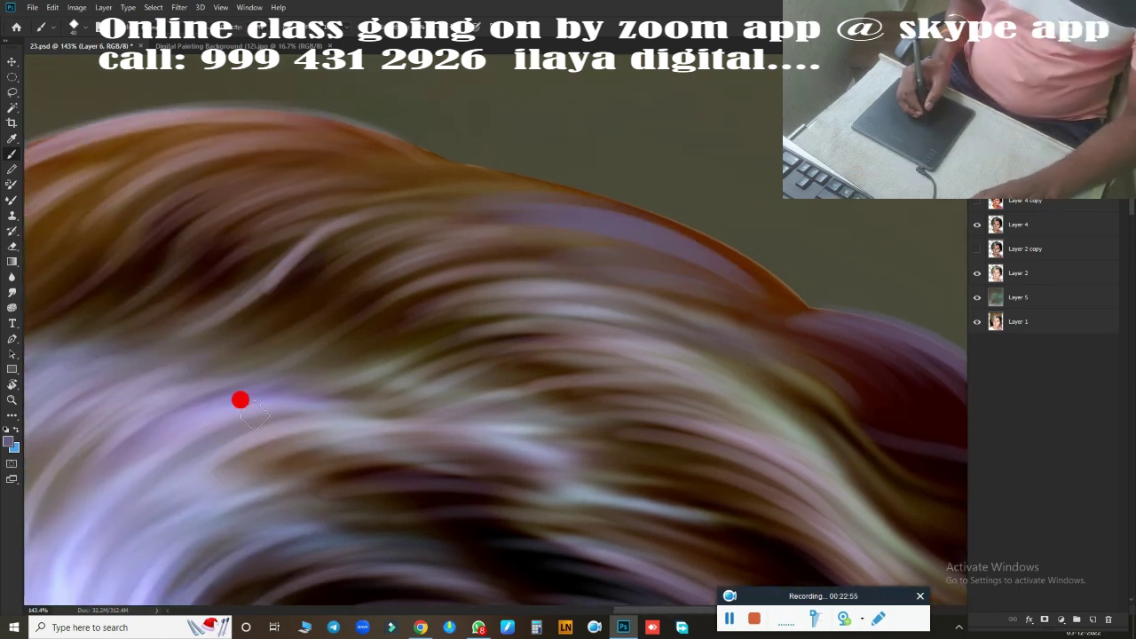
Switch to near-white #f6f5f8 and paint highlight strands across the top hair
click(11, 429)
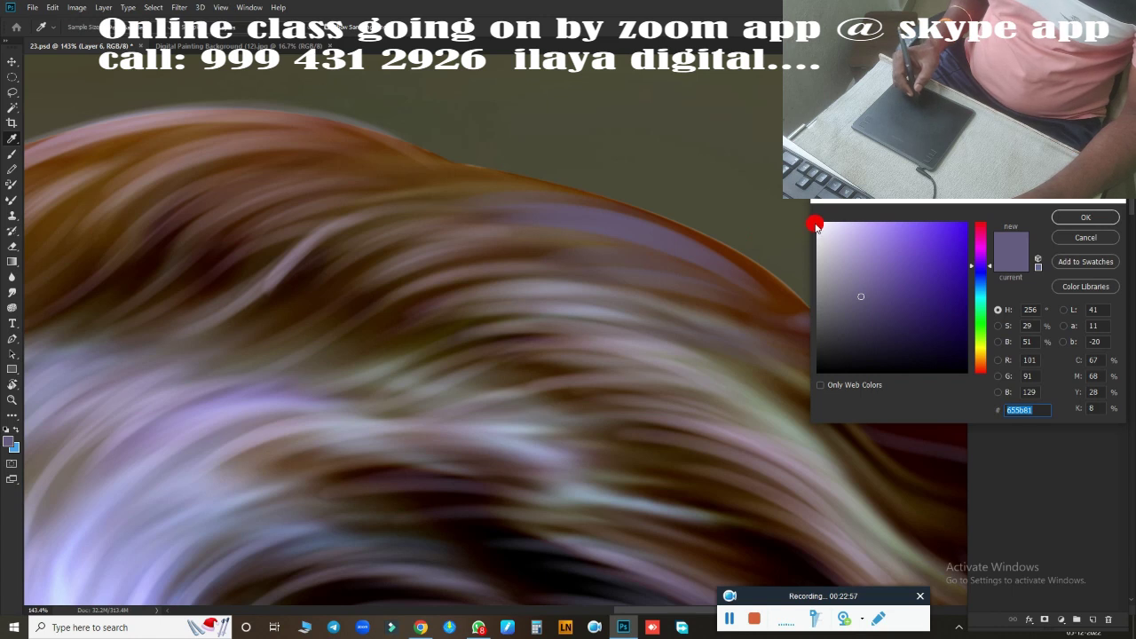
click(818, 225)
click(1065, 218)
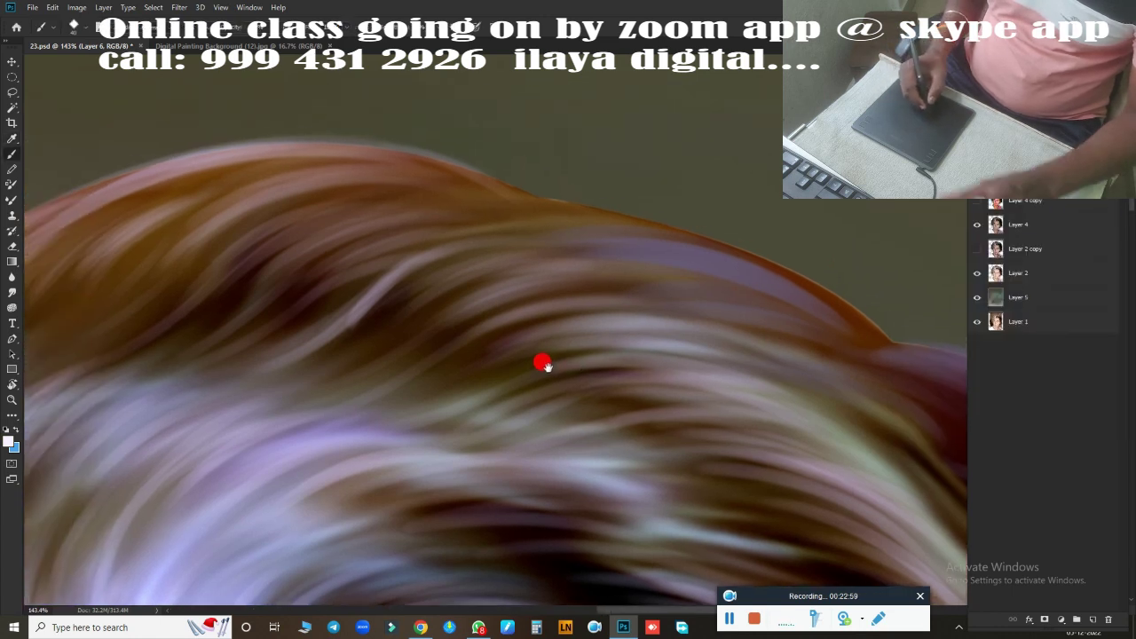
drag(434, 237, 683, 232)
drag(396, 236, 639, 217)
drag(342, 190, 506, 177)
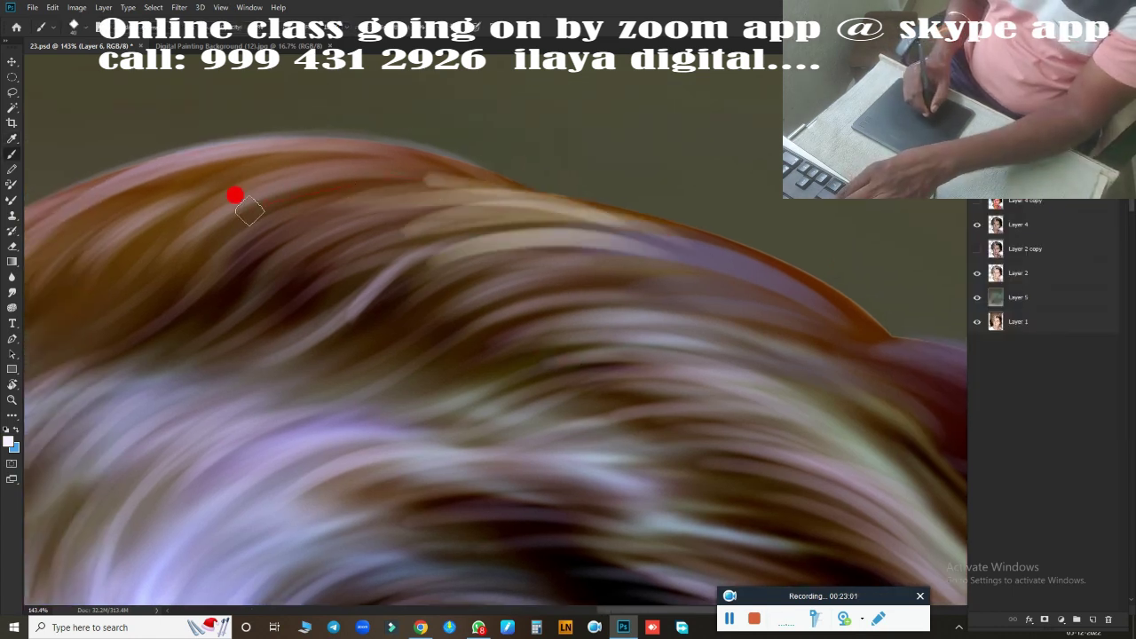
drag(236, 192, 426, 168)
mouse_move(352, 145)
mouse_down()
mouse_move(133, 208)
mouse_move(88, 206)
mouse_up()
Add more light strokes along the top hair edge and down its side
mouse_move(585, 314)
mouse_down()
mouse_move(373, 245)
mouse_move(621, 271)
mouse_up()
mouse_move(382, 193)
mouse_down()
mouse_move(557, 211)
mouse_move(408, 173)
mouse_up()
drag(545, 183, 196, 116)
mouse_move(649, 357)
mouse_down()
mouse_move(476, 282)
mouse_move(410, 238)
mouse_up()
drag(404, 177, 609, 222)
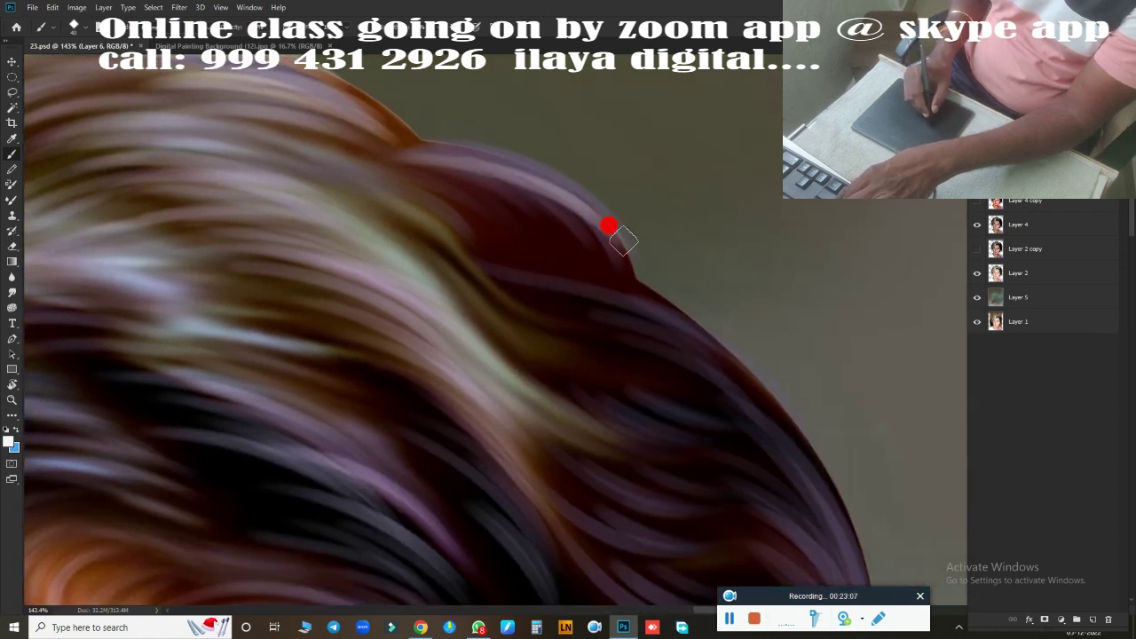
mouse_move(409, 133)
mouse_down()
mouse_move(634, 231)
mouse_move(601, 282)
mouse_up()
mouse_move(408, 191)
mouse_down()
mouse_move(596, 314)
mouse_move(815, 518)
mouse_up()
drag(585, 355, 814, 557)
drag(582, 407, 665, 439)
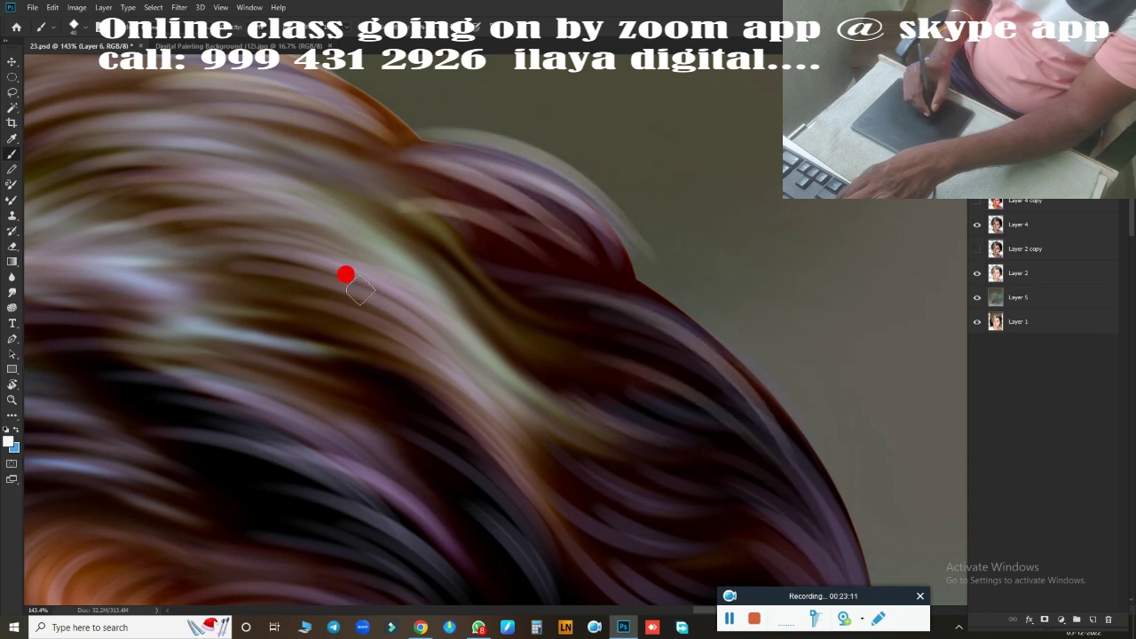
Paint light strands through the middle of the hair and above the forehead
drag(240, 191, 452, 310)
drag(327, 329, 470, 391)
drag(393, 398, 516, 451)
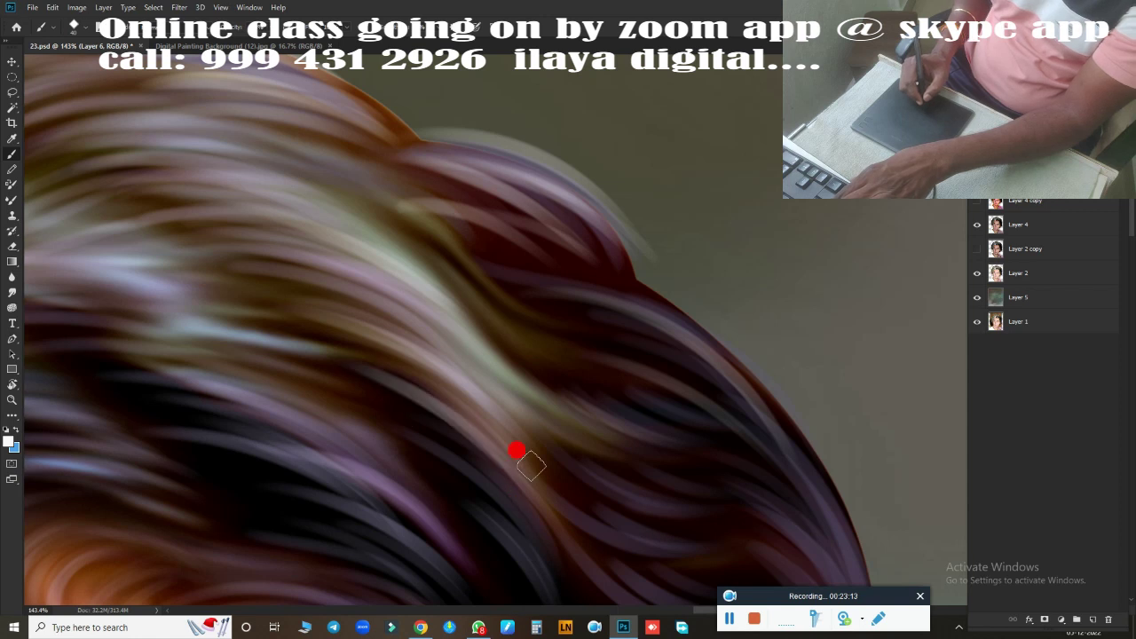
scroll(494, 456, down, 5)
scroll(609, 296, up, 3)
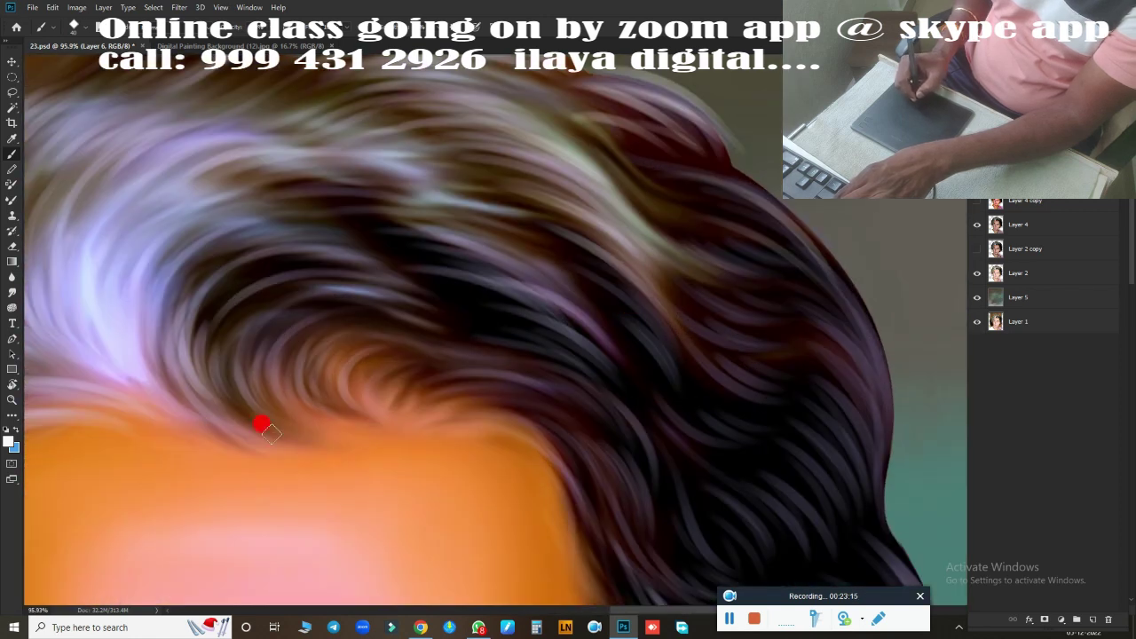
drag(327, 250, 213, 395)
drag(191, 337, 457, 253)
drag(373, 222, 567, 310)
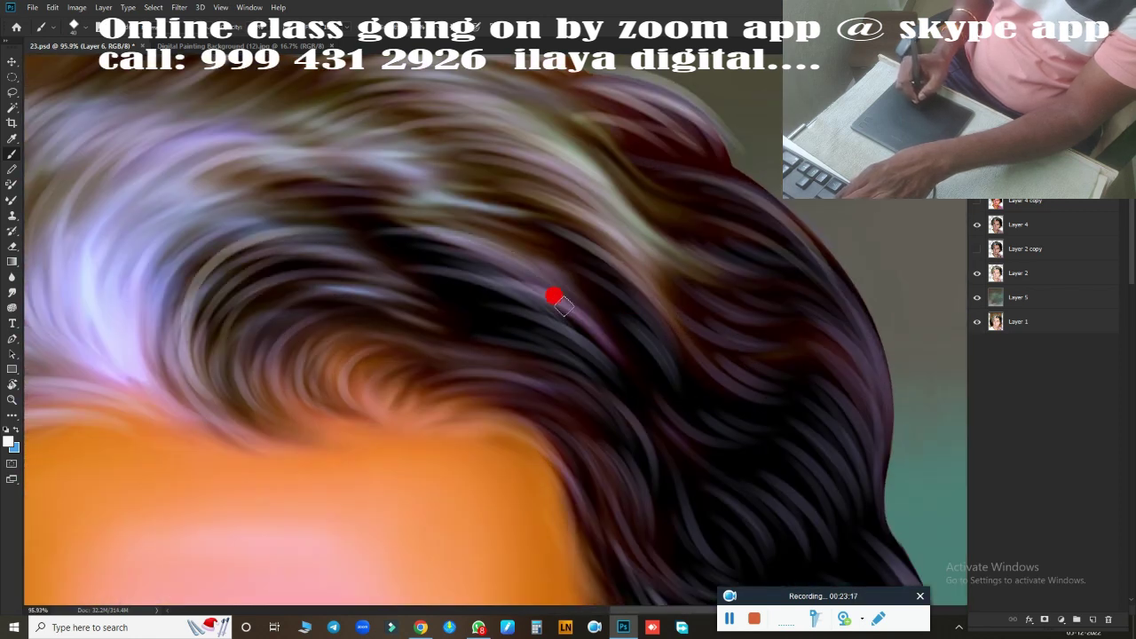
drag(466, 300, 561, 381)
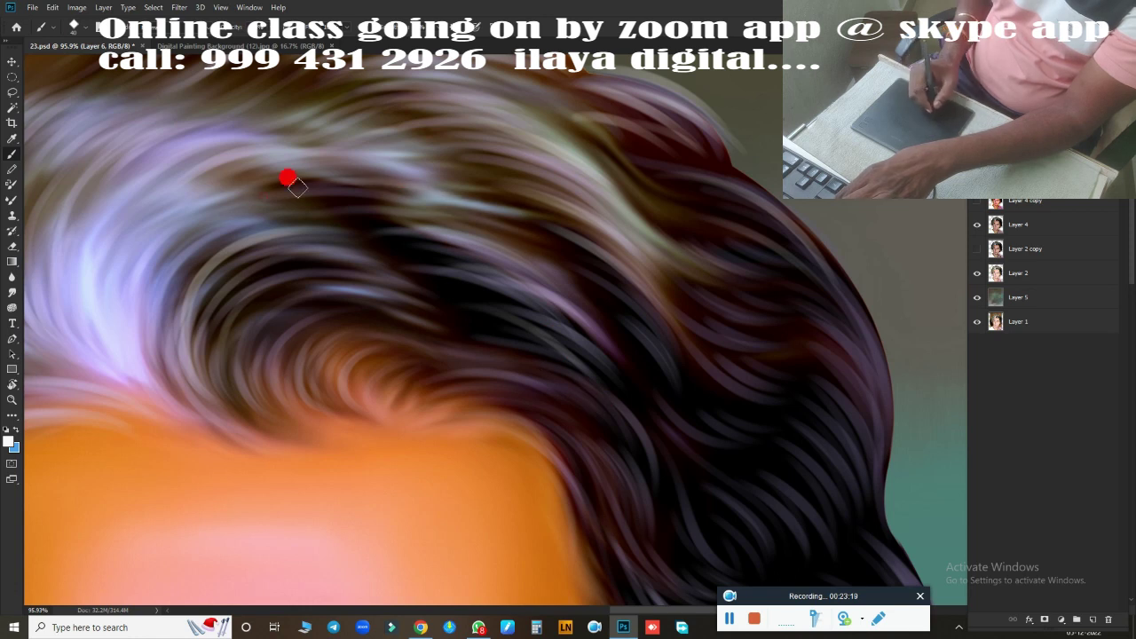
drag(289, 177, 825, 428)
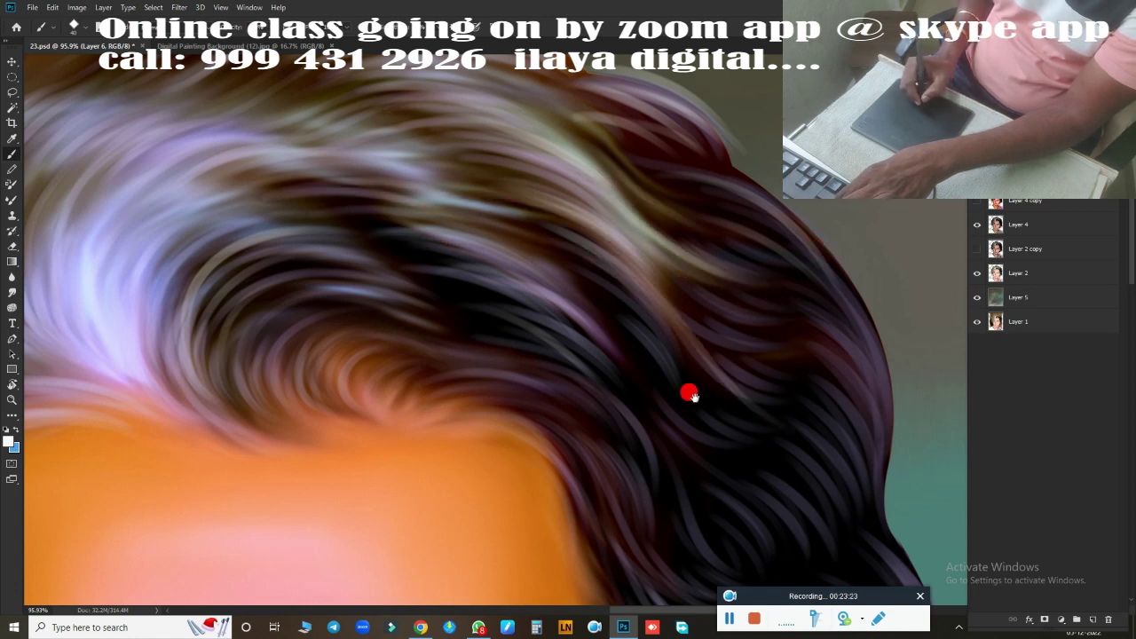
Paint light strands down the side hair, near the ear and at the lower tips
drag(689, 393, 666, 186)
drag(611, 279, 701, 395)
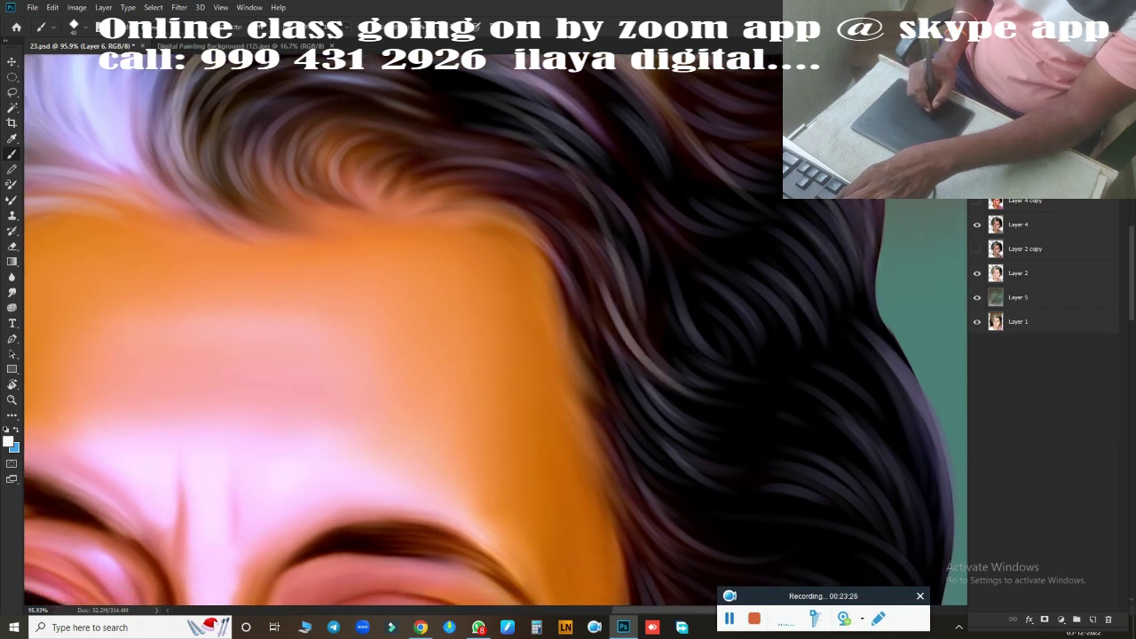
mouse_move(804, 276)
mouse_down()
mouse_move(761, 337)
mouse_move(684, 140)
mouse_up()
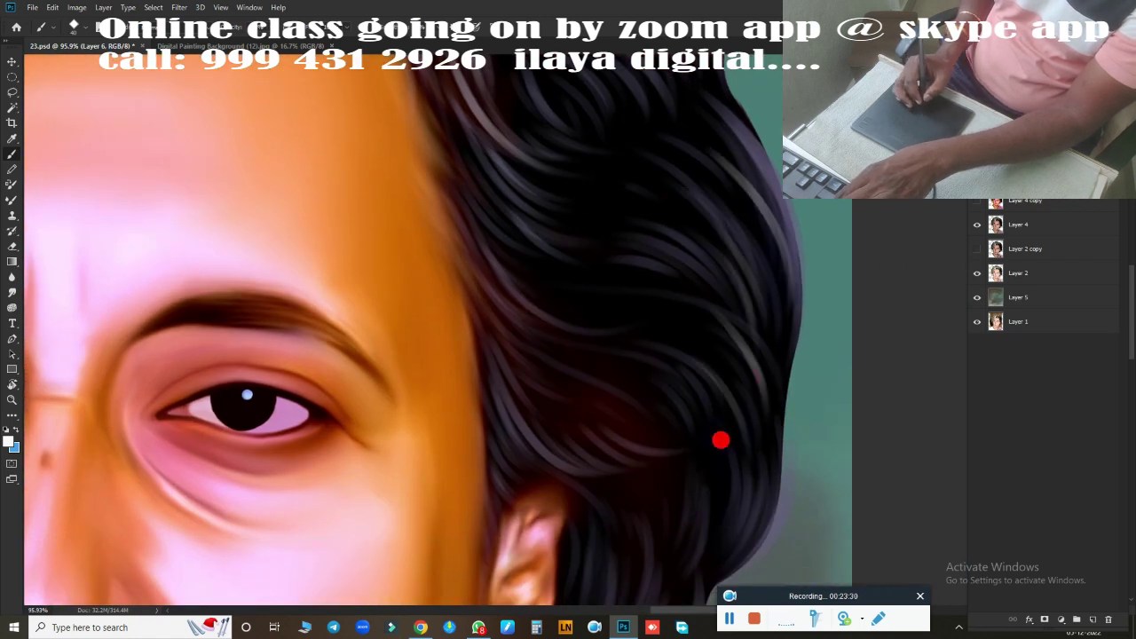
drag(744, 543, 825, 303)
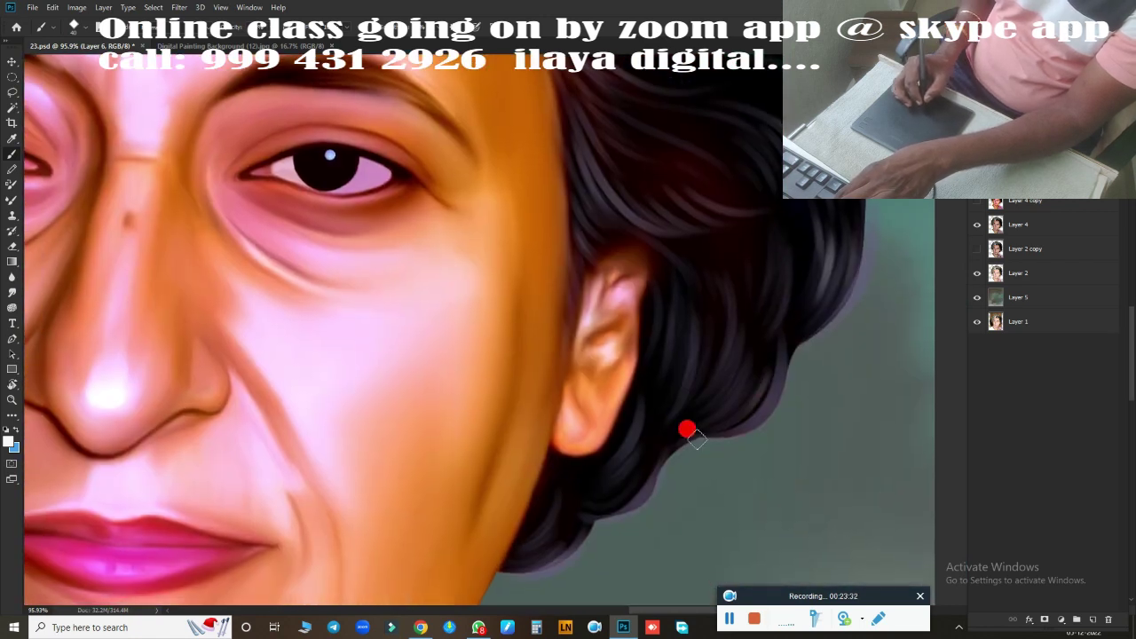
drag(715, 399, 690, 355)
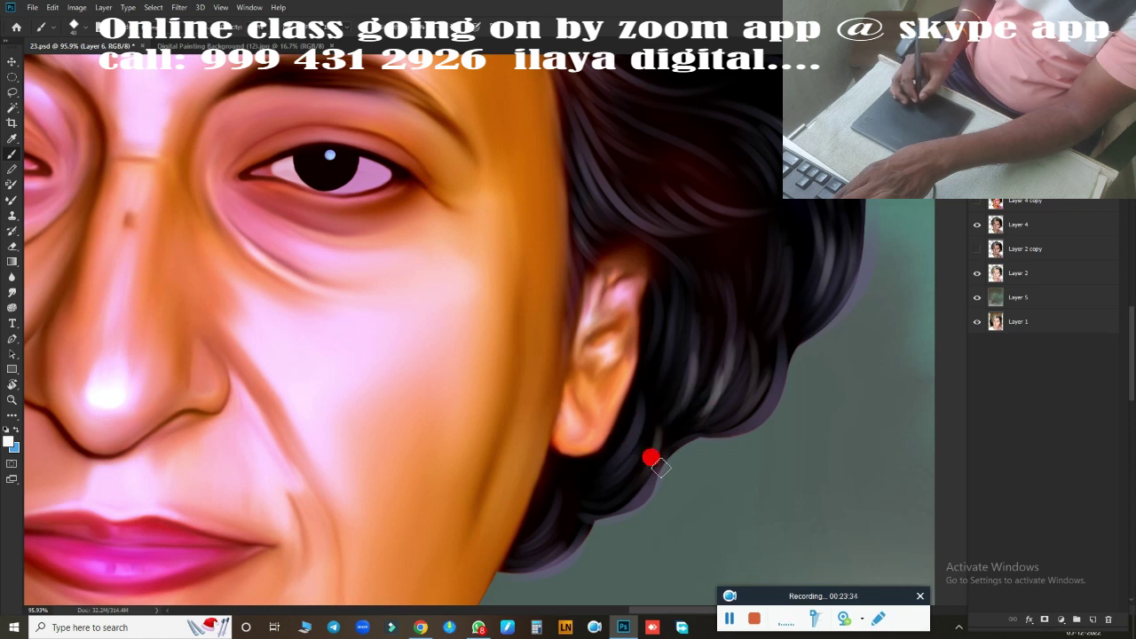
drag(655, 462, 528, 543)
key(ctrl+0)
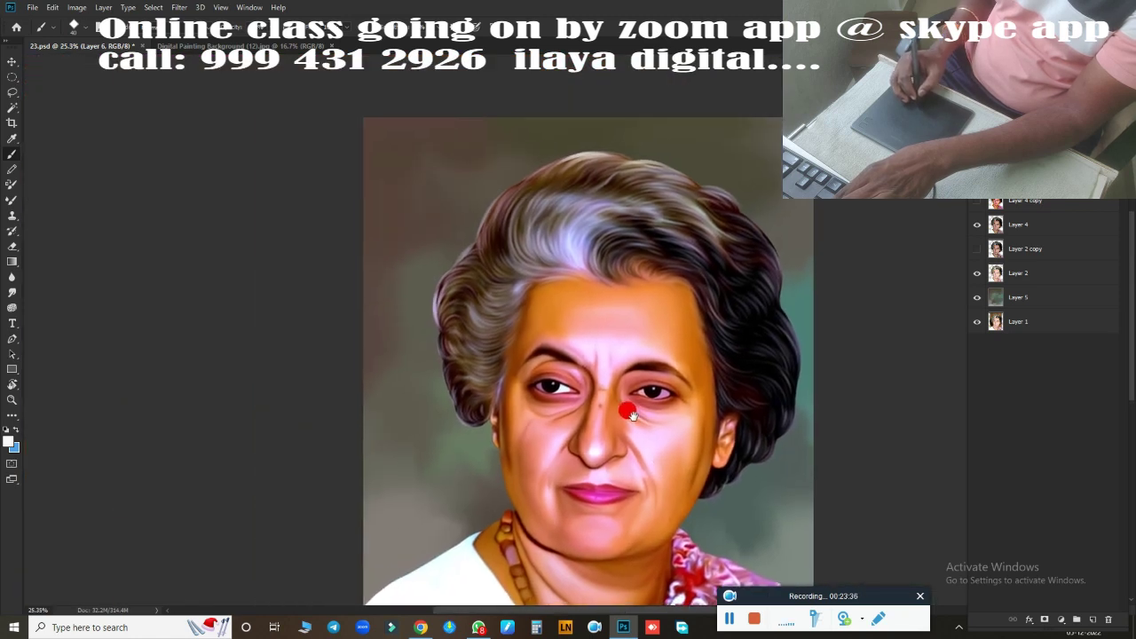
Duplicate the current portrait layer with Ctrl+J
scroll(609, 413, up, 3)
scroll(559, 362, down, 2)
scroll(525, 363, down, 2)
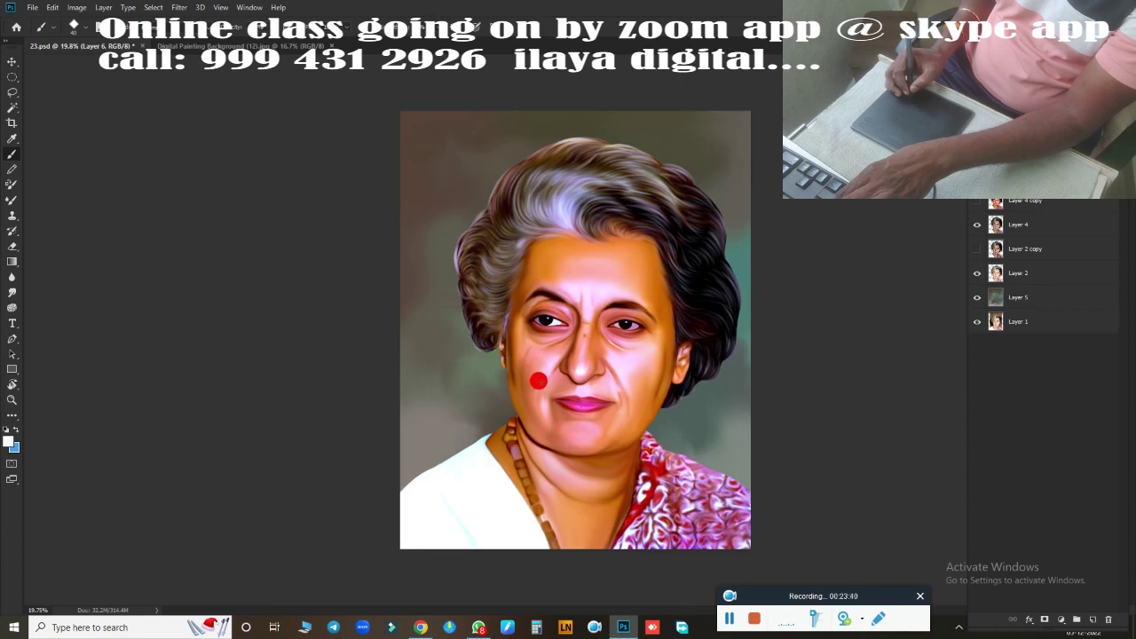
scroll(680, 267, up, 2)
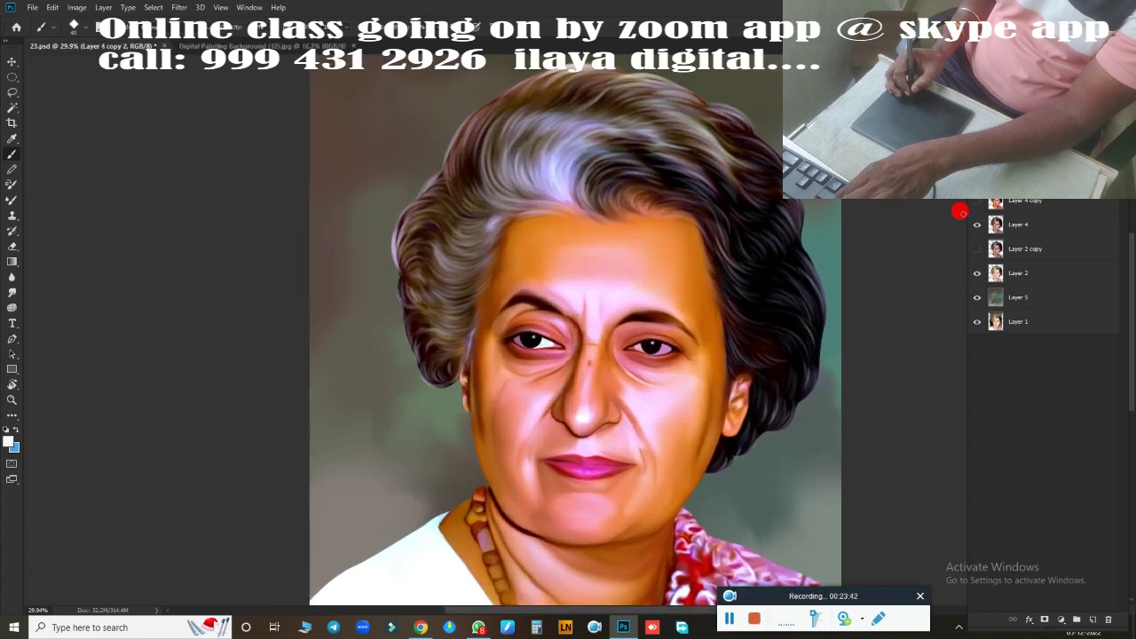
key(ctrl+j)
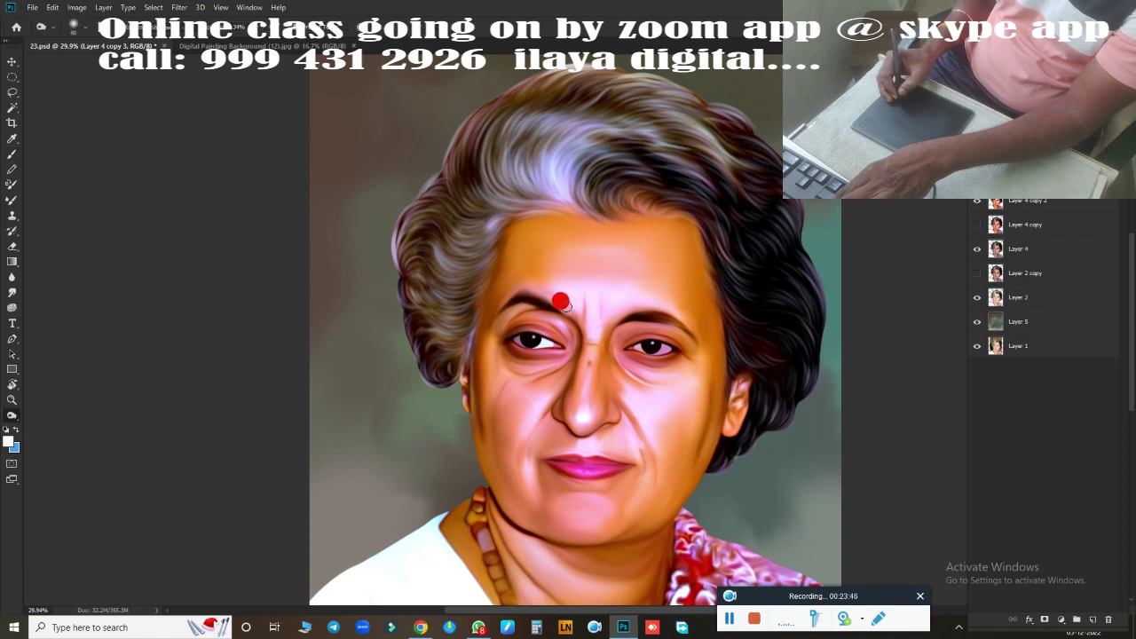
drag(559, 303, 512, 327)
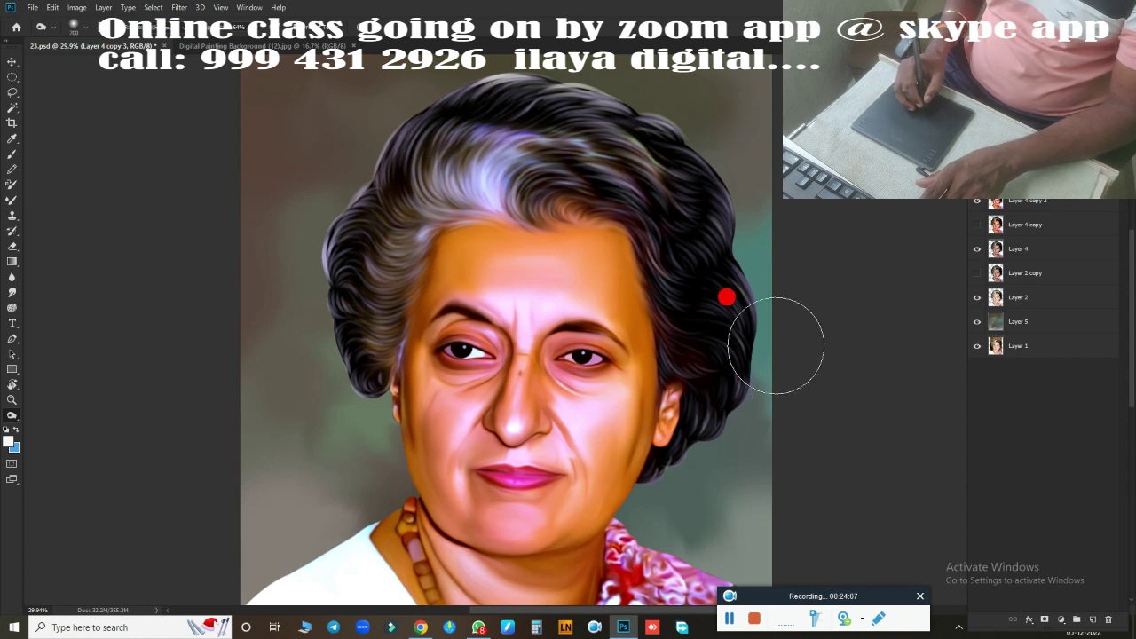
Add Layer 6 on top and duplicate it as Layer 6 copy
key(ctrl+shift+alt+n)
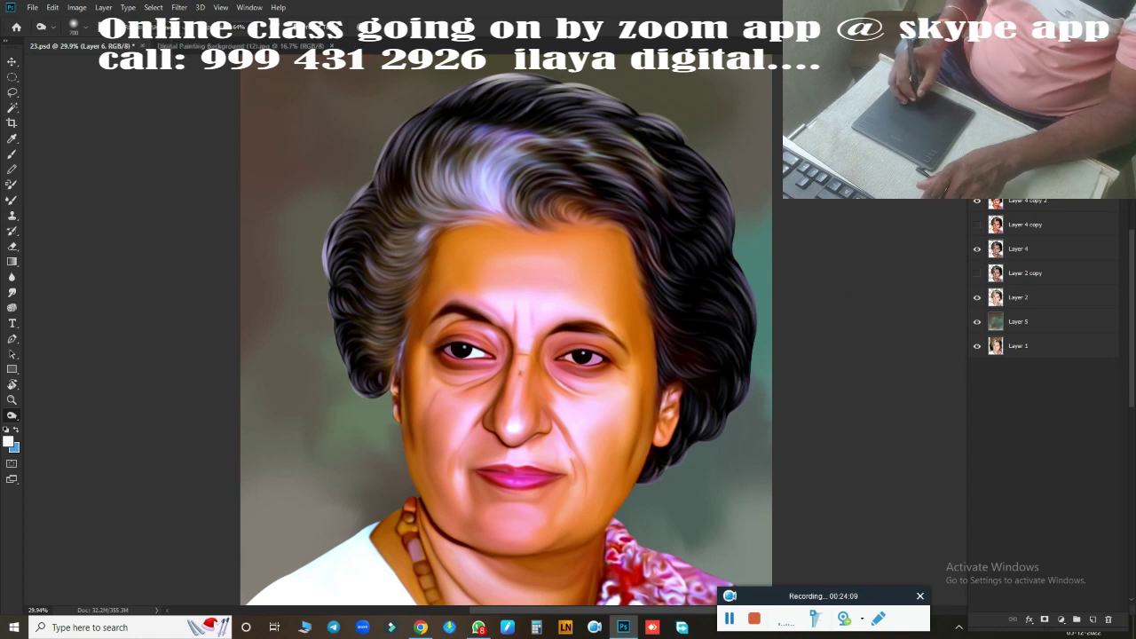
key(ctrl+j)
scroll(728, 282, down, 3)
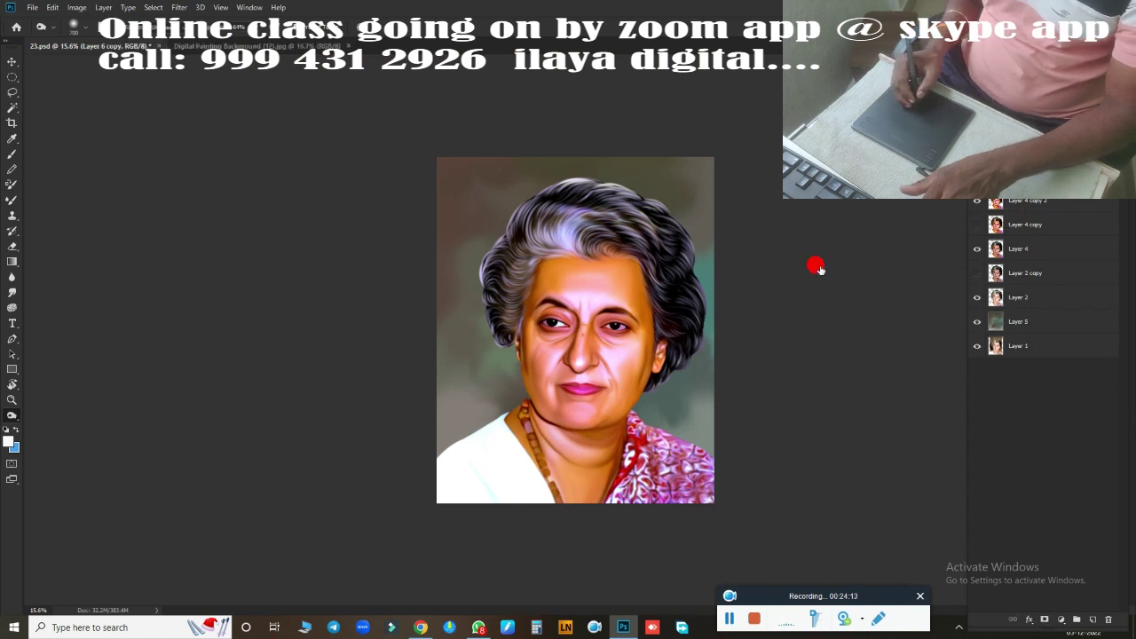
Apply a Gaussian Blur with a 2.5-pixel radius to the Layer 6 copy
scroll(750, 310, up, 5)
drag(769, 320, 655, 359)
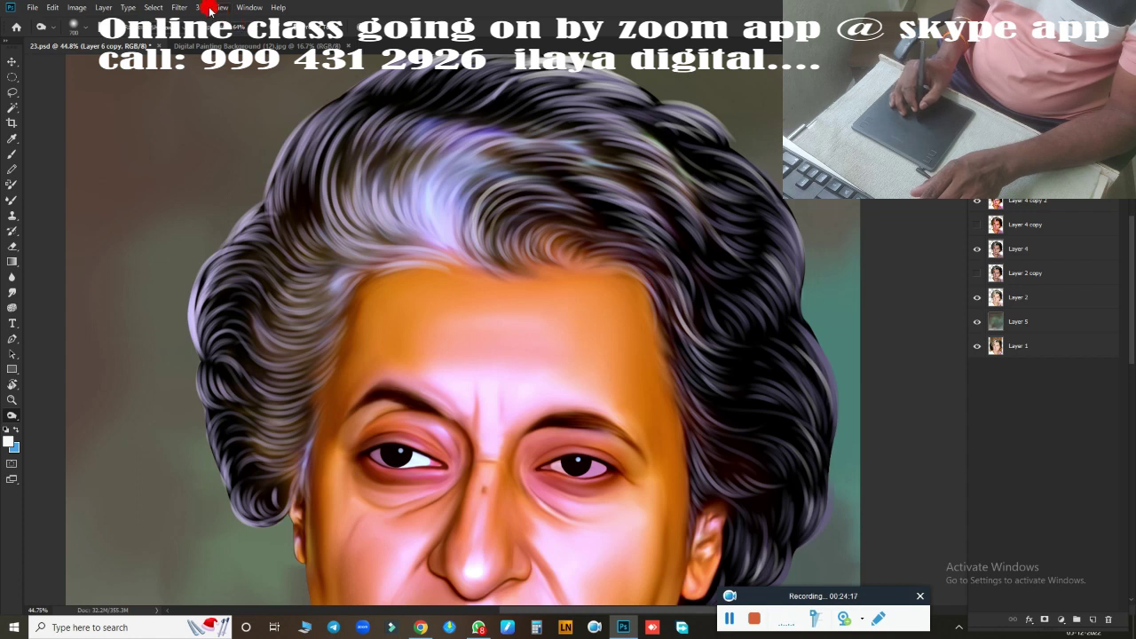
click(182, 8)
mouse_move(244, 142)
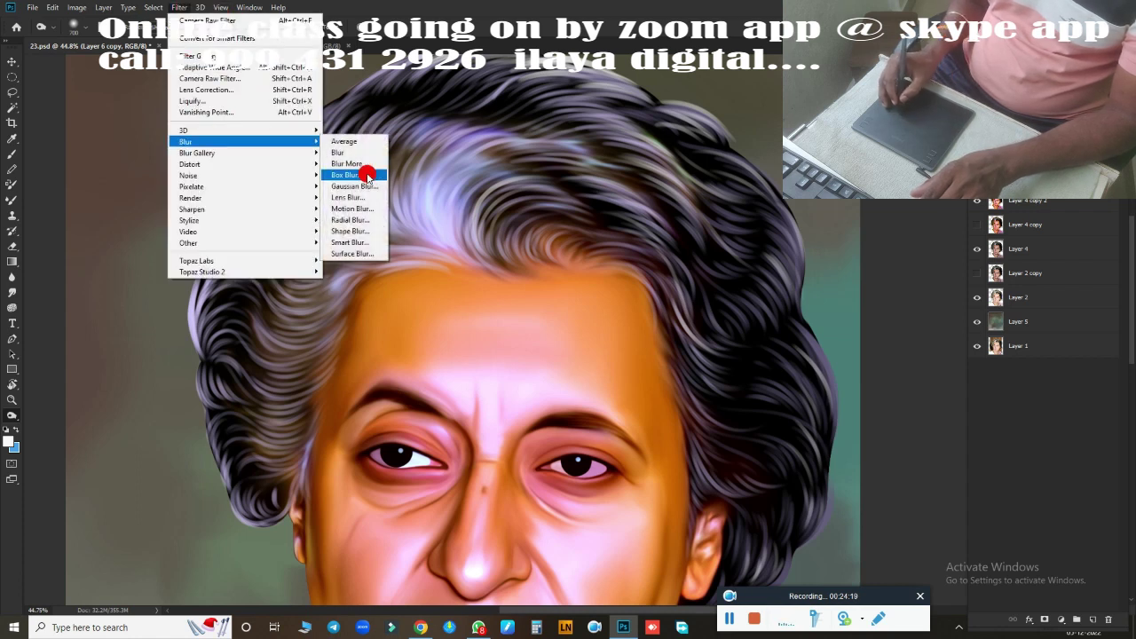
click(381, 184)
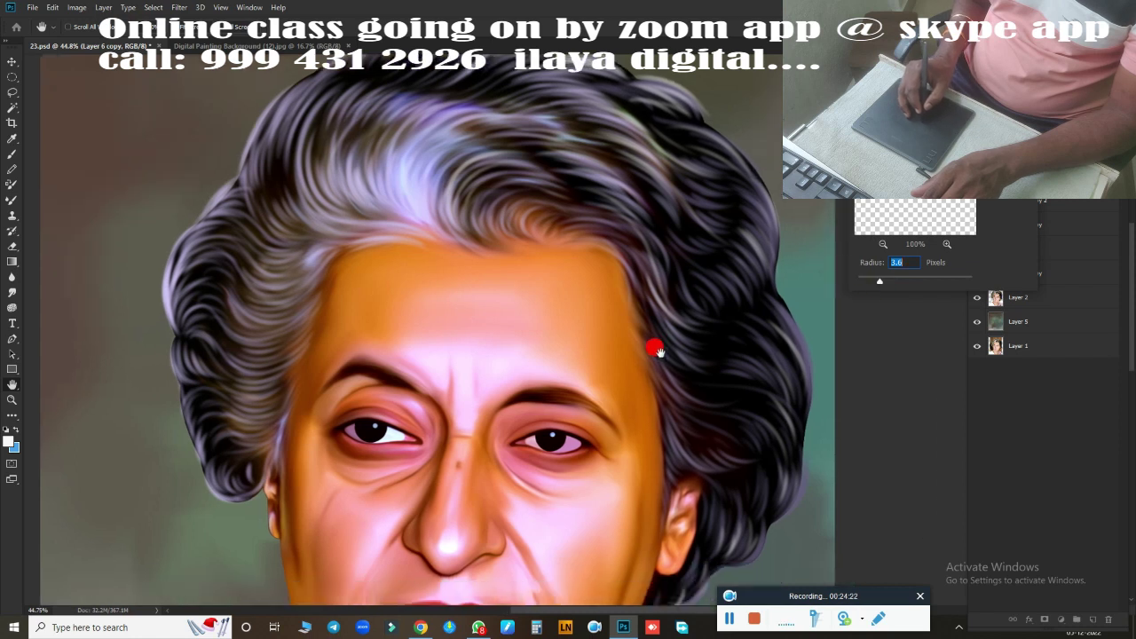
drag(674, 364, 595, 317)
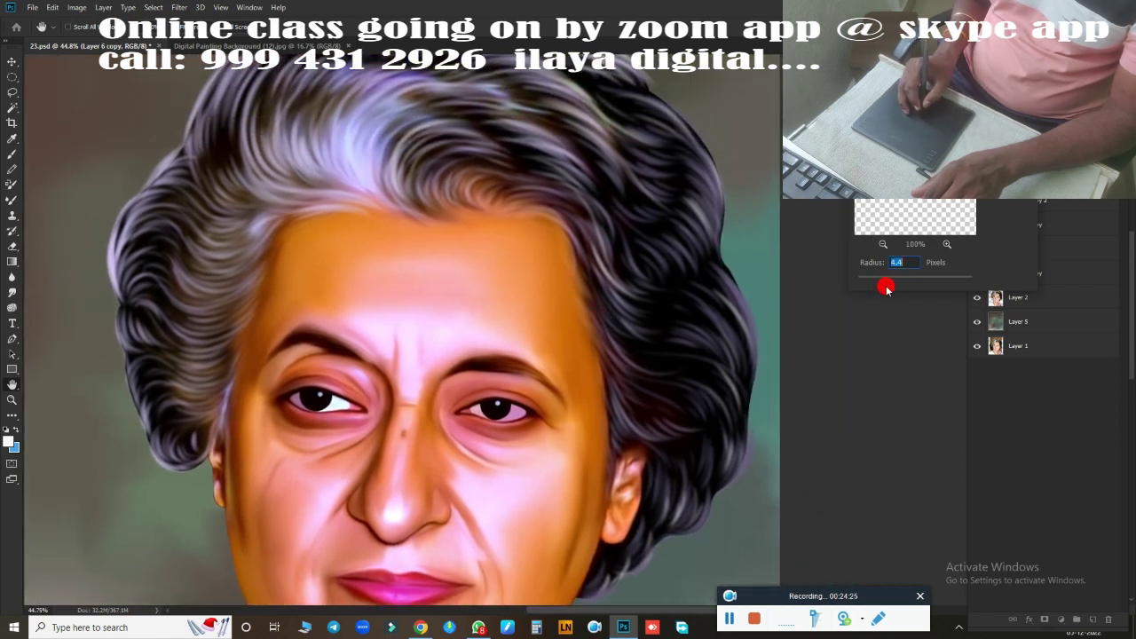
scroll(798, 330, down, 3)
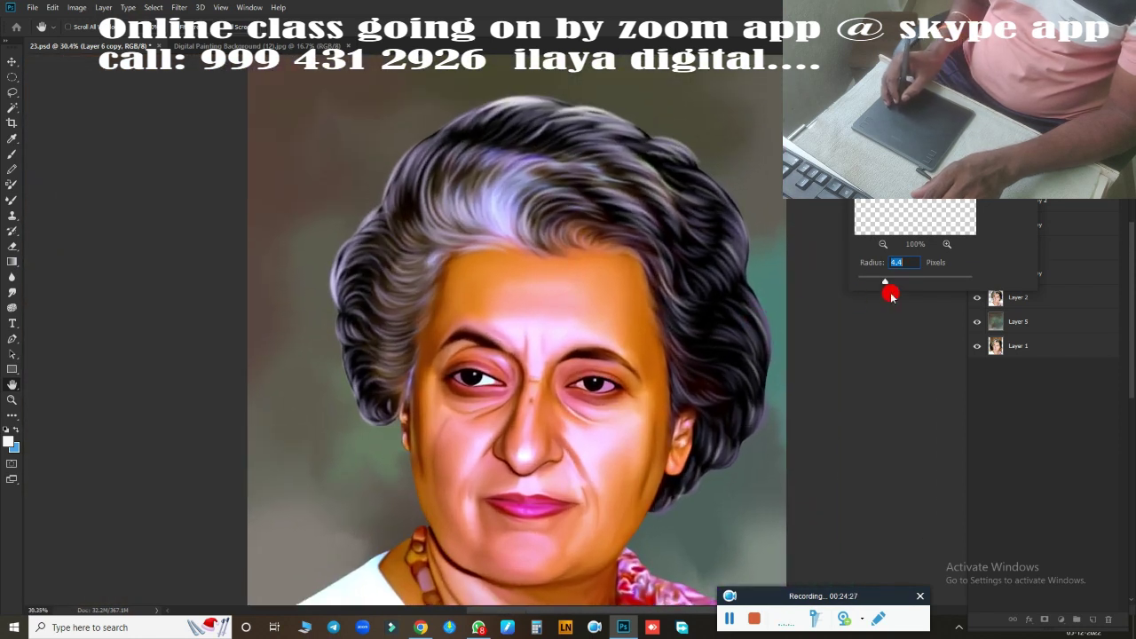
click(899, 263)
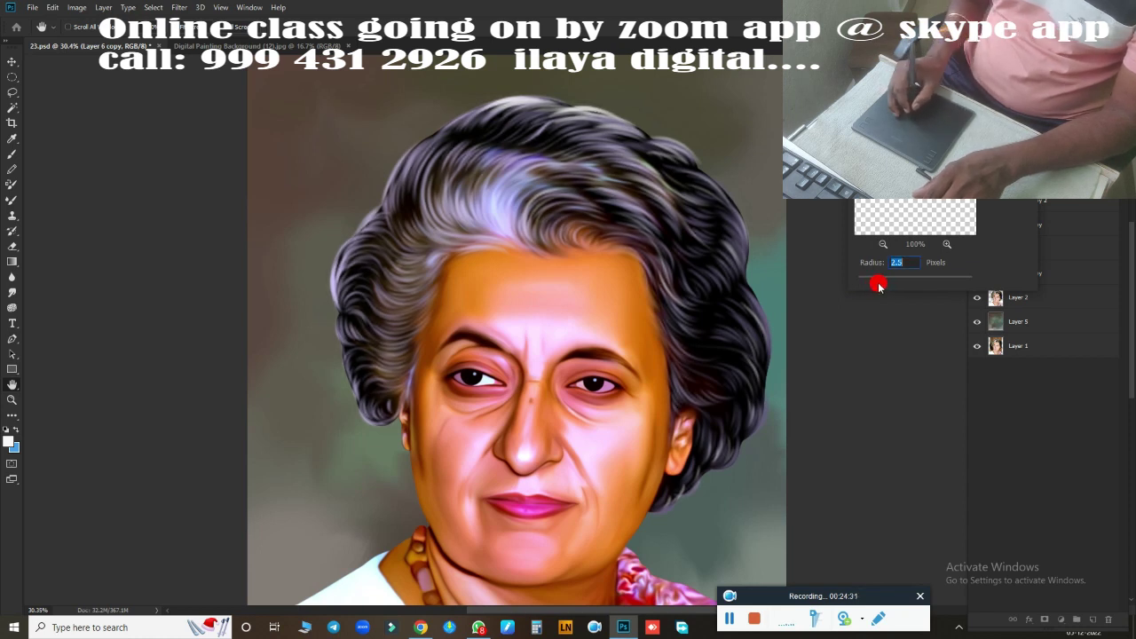
key(Return)
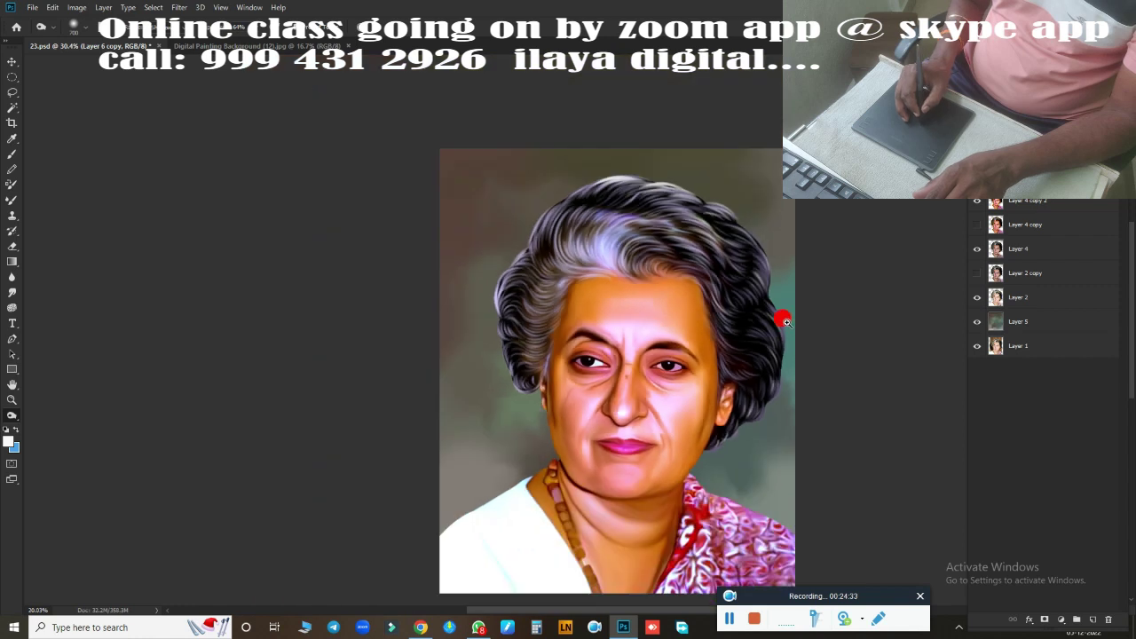
Zoom in on the face and paint lighter strands along the hairline and lower curl
scroll(798, 326, up, 3)
scroll(821, 324, up, 2)
scroll(828, 325, up, 1)
drag(872, 239, 837, 322)
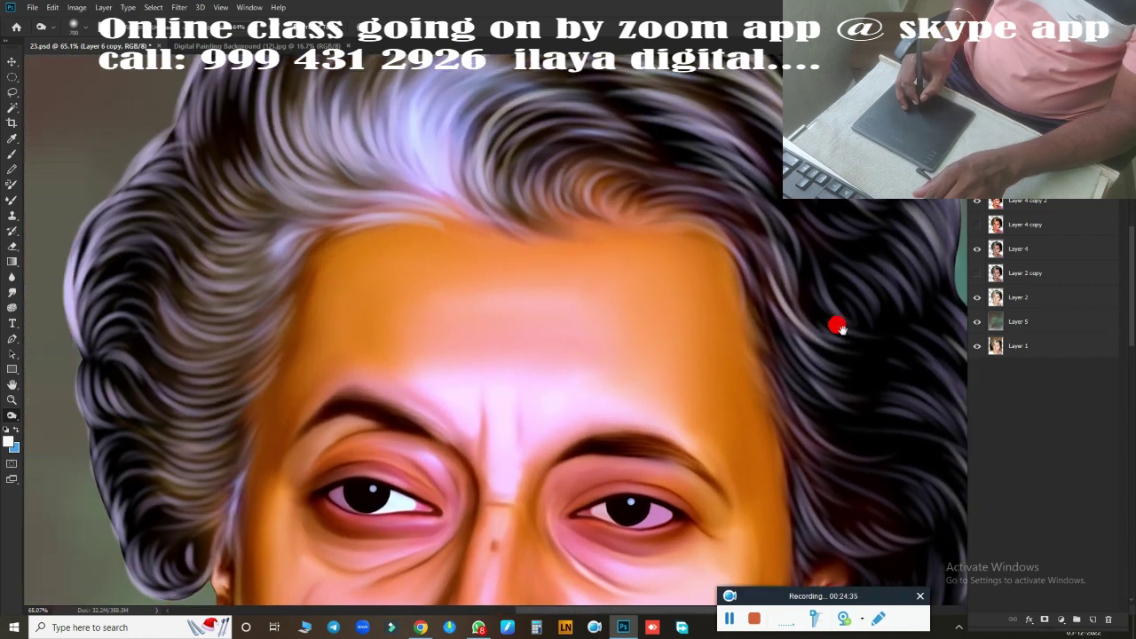
scroll(530, 335, up, 2)
scroll(544, 323, up, 1)
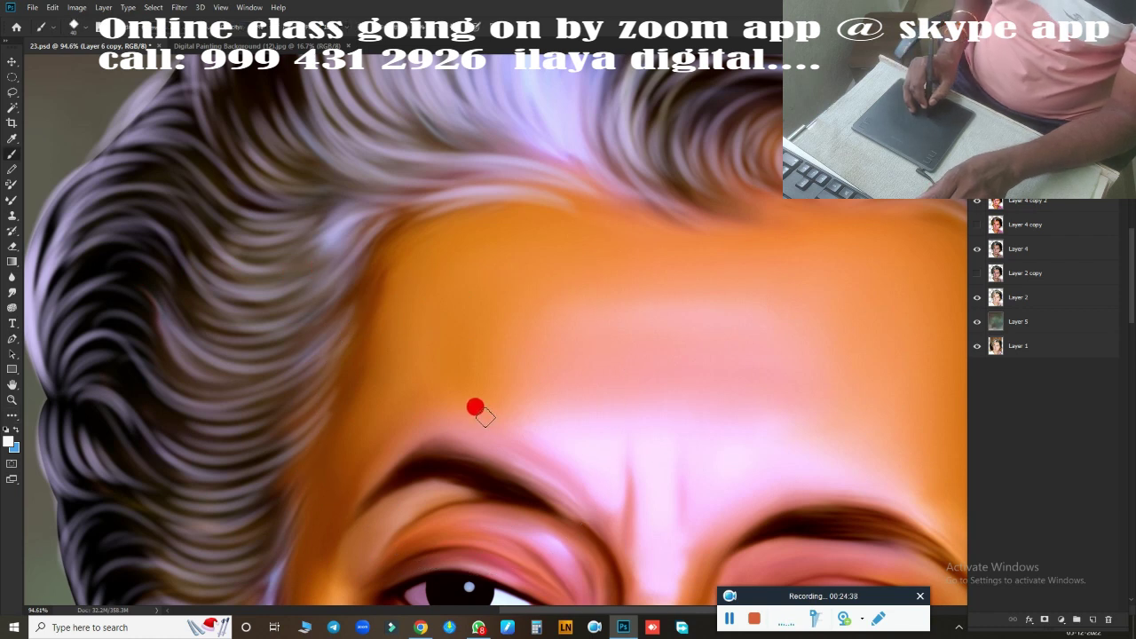
drag(484, 390, 539, 414)
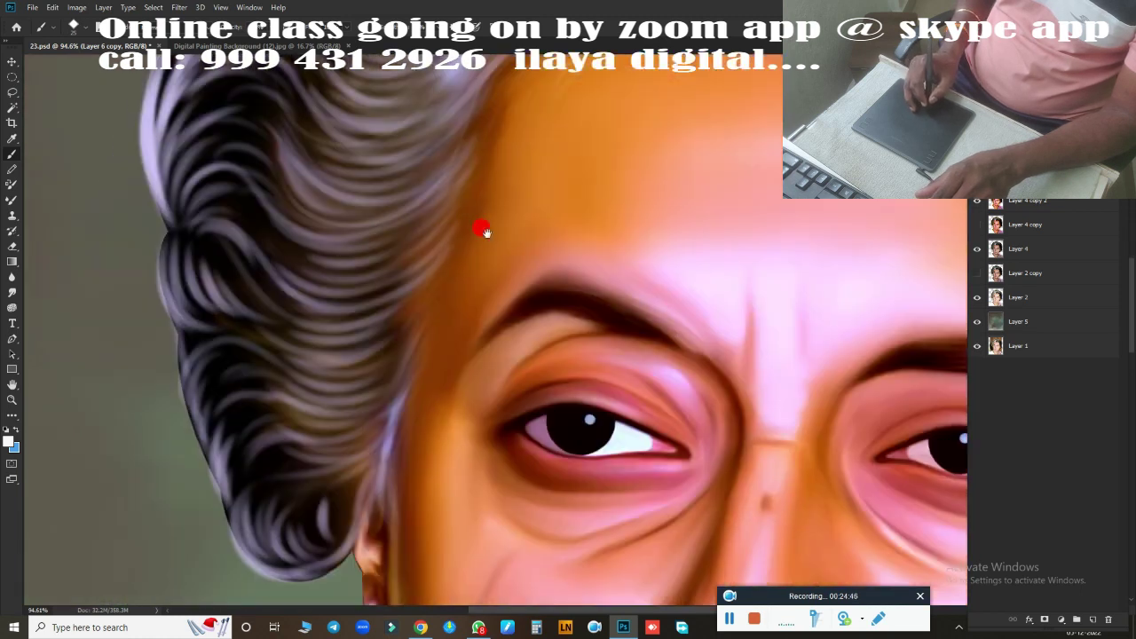
drag(203, 343, 416, 250)
drag(451, 193, 430, 243)
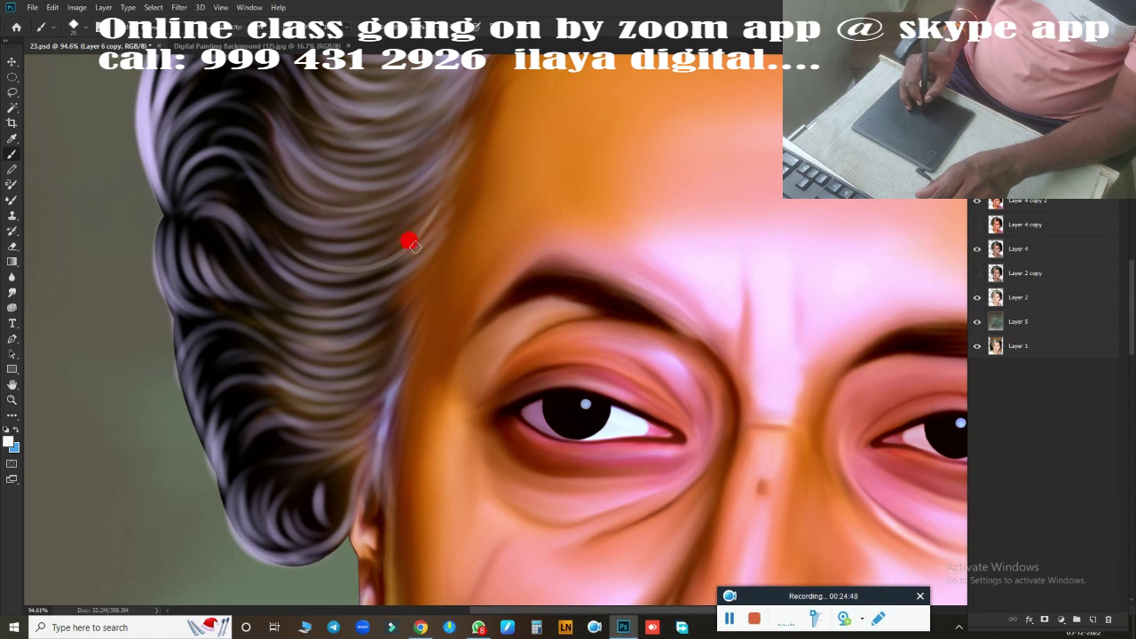
mouse_move(360, 448)
mouse_down()
mouse_move(231, 401)
mouse_move(353, 471)
mouse_move(307, 527)
mouse_move(368, 486)
mouse_move(418, 507)
mouse_up()
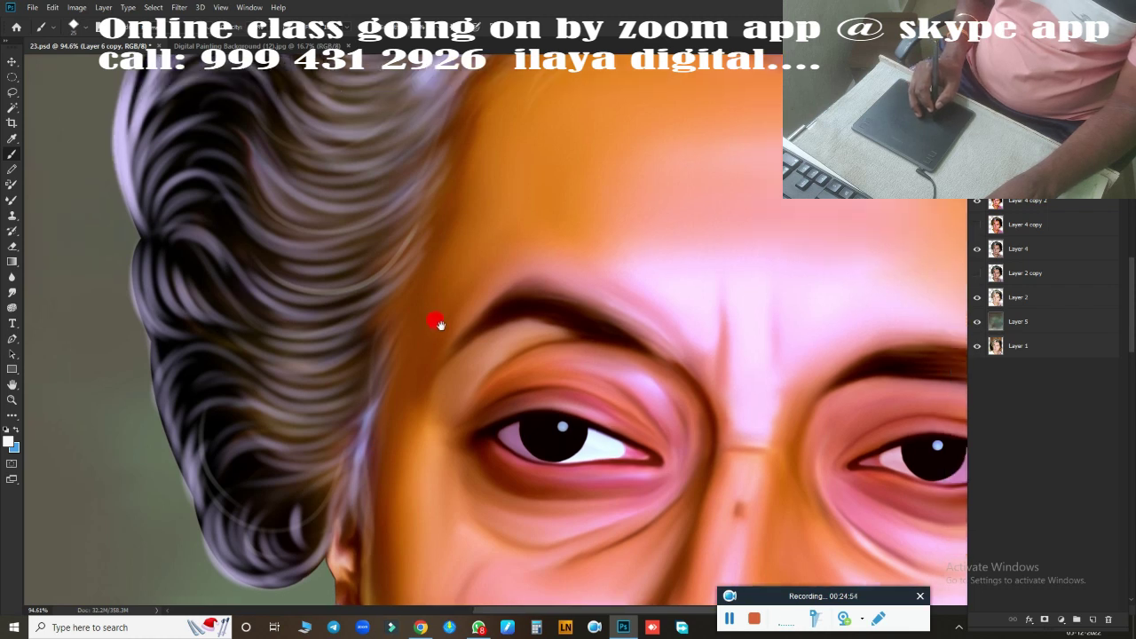
Finish the strands above the forehead and smooth the hair right of it
drag(436, 322, 327, 523)
drag(337, 291, 271, 393)
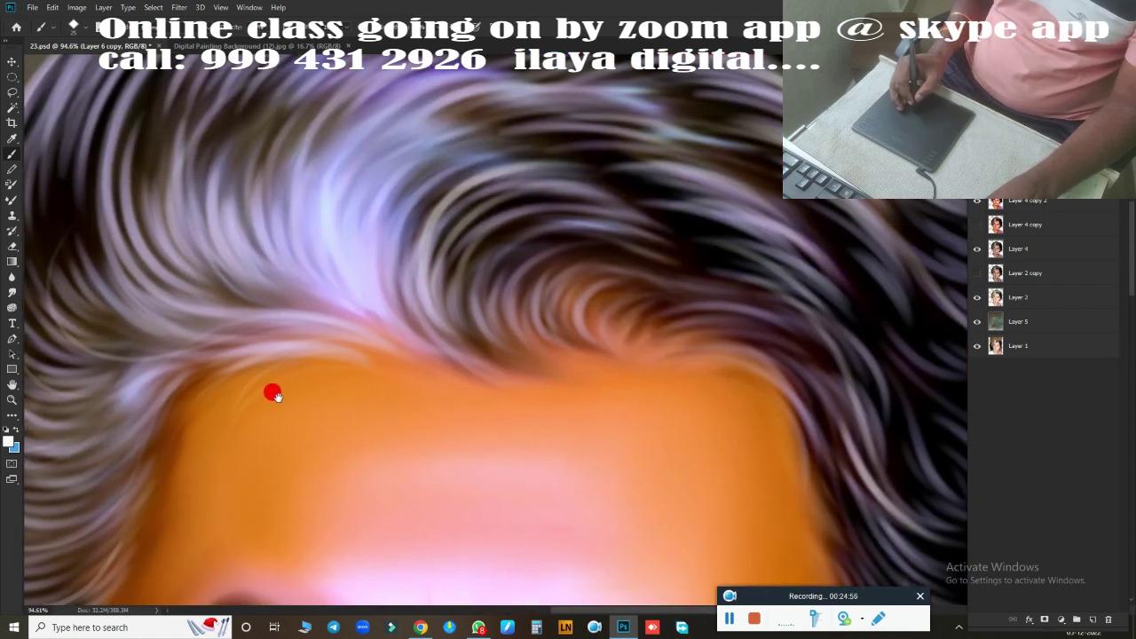
drag(255, 276, 478, 187)
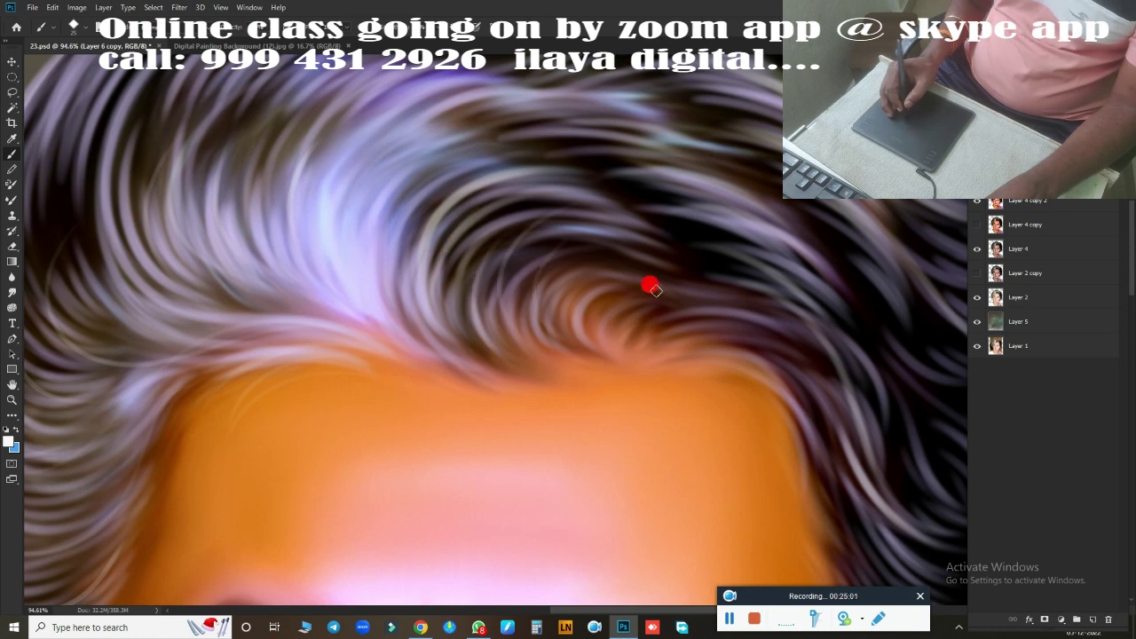
mouse_move(650, 286)
mouse_down()
mouse_move(398, 309)
mouse_move(353, 253)
mouse_up()
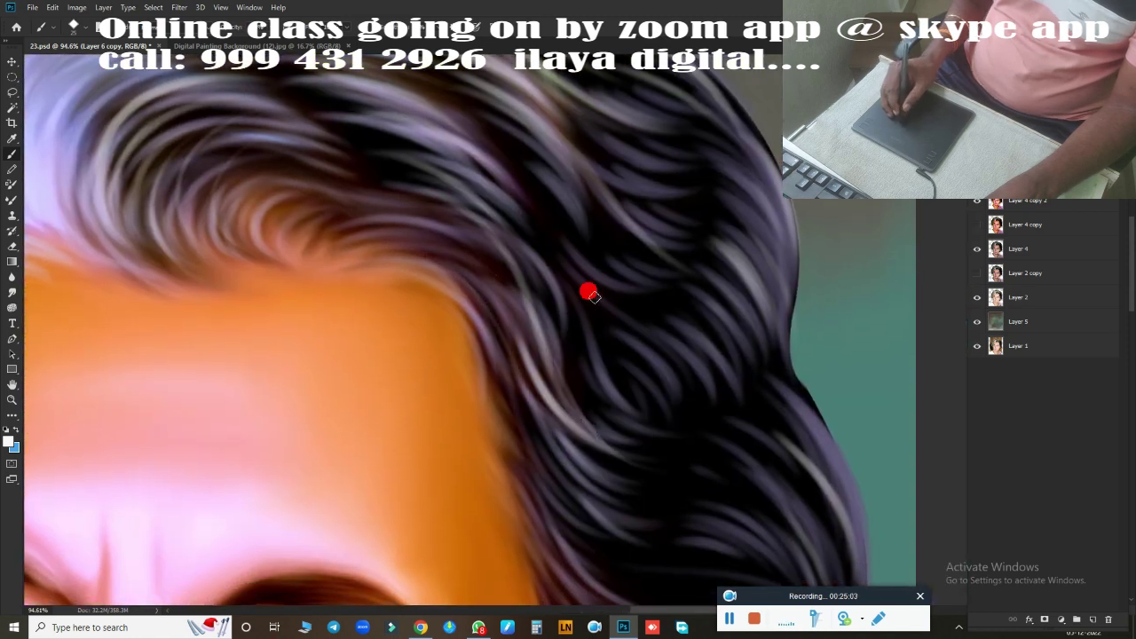
mouse_move(489, 111)
mouse_down()
mouse_move(672, 349)
mouse_move(649, 178)
mouse_up()
mouse_move(443, 161)
mouse_down()
mouse_move(492, 190)
mouse_move(503, 229)
mouse_move(433, 203)
mouse_up()
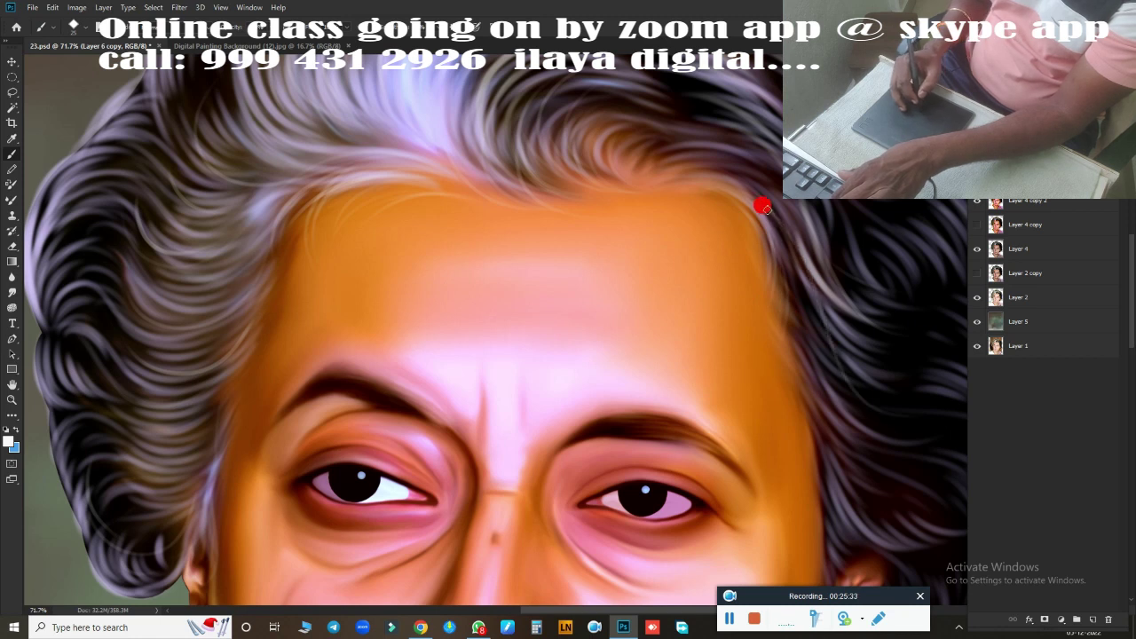
drag(805, 261, 588, 299)
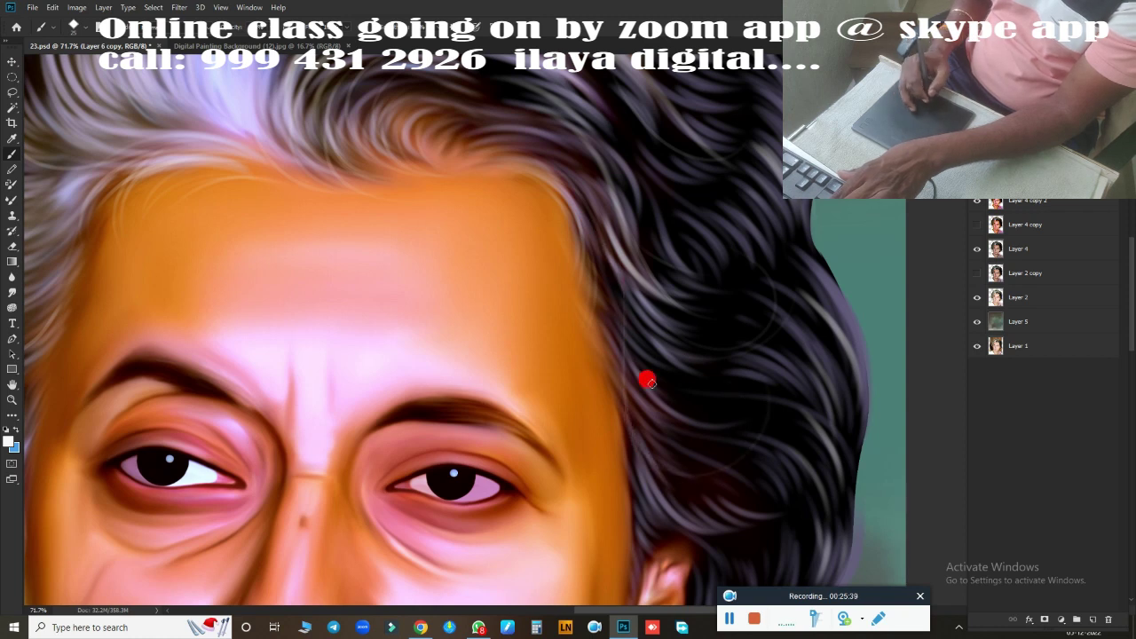
key(ctrl+0)
scroll(768, 329, up, 5)
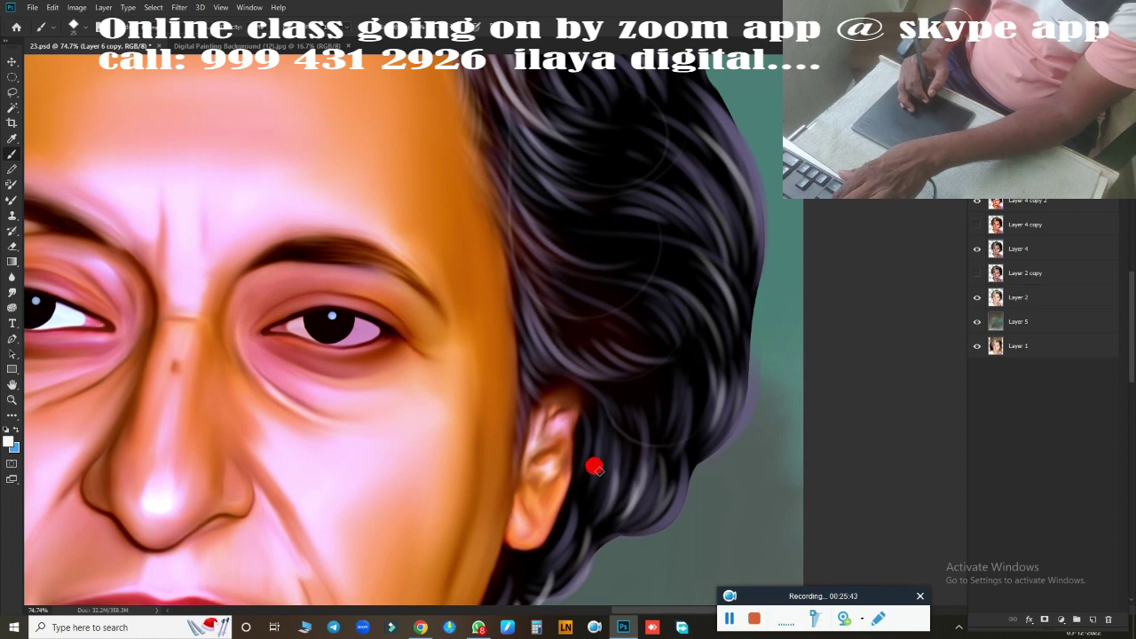
drag(658, 212, 674, 375)
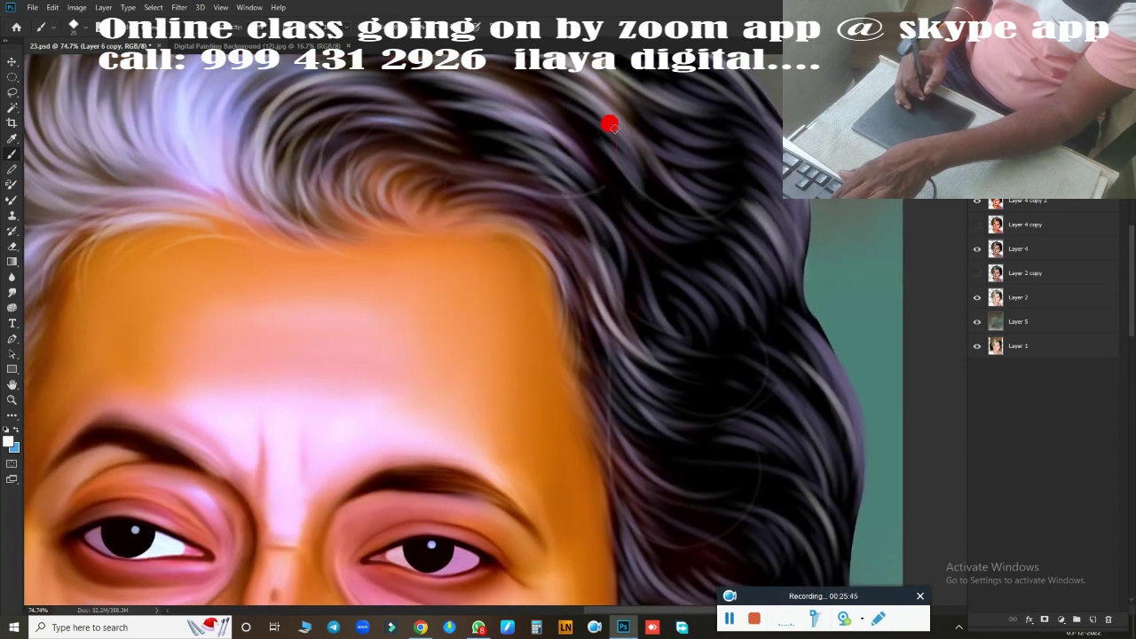
drag(563, 234, 704, 355)
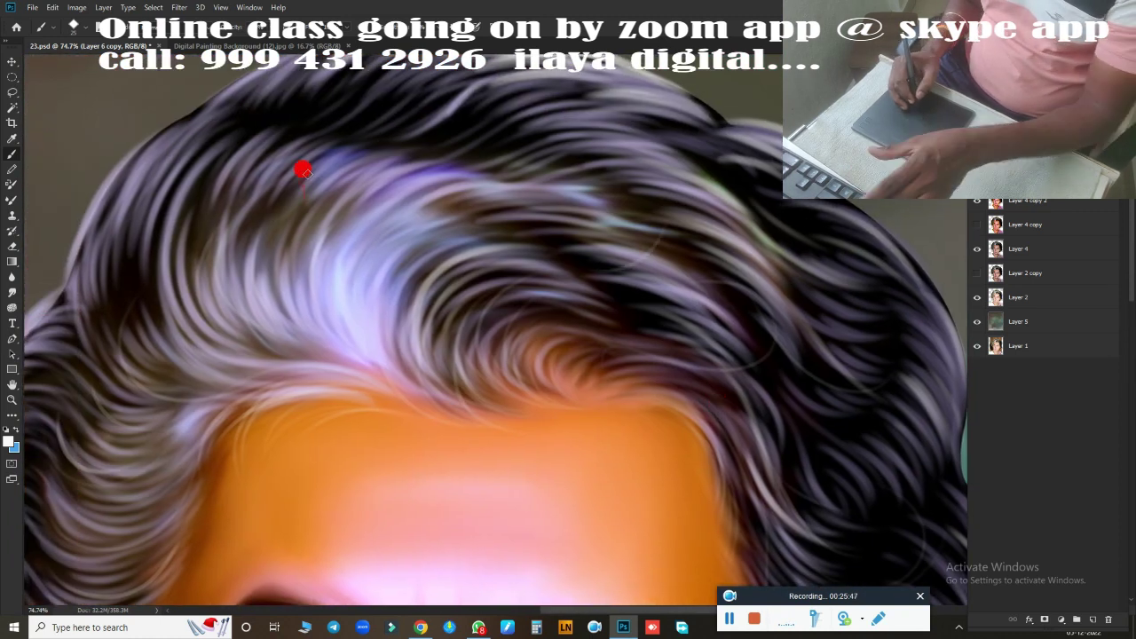
scroll(208, 327, up, 1)
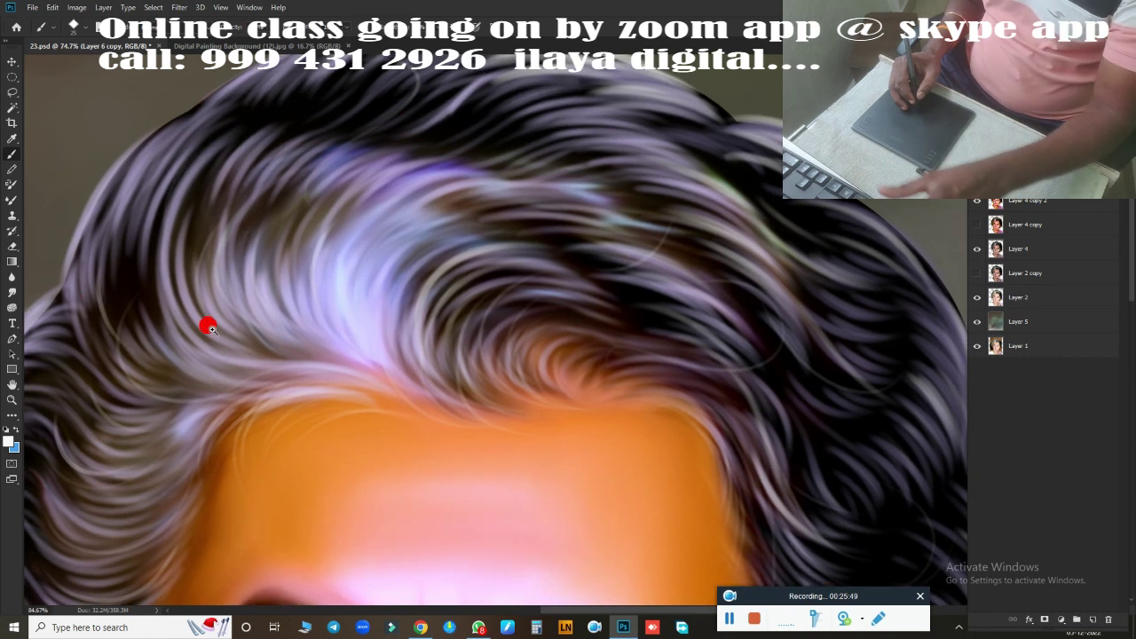
scroll(208, 327, down, 3)
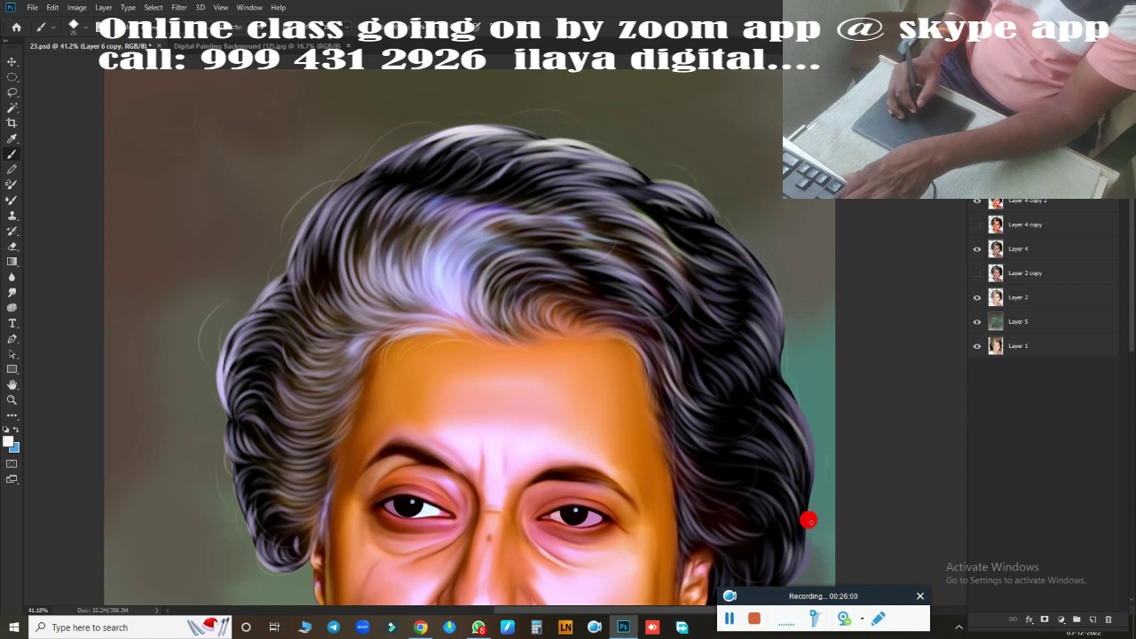
scroll(808, 520, down, 3)
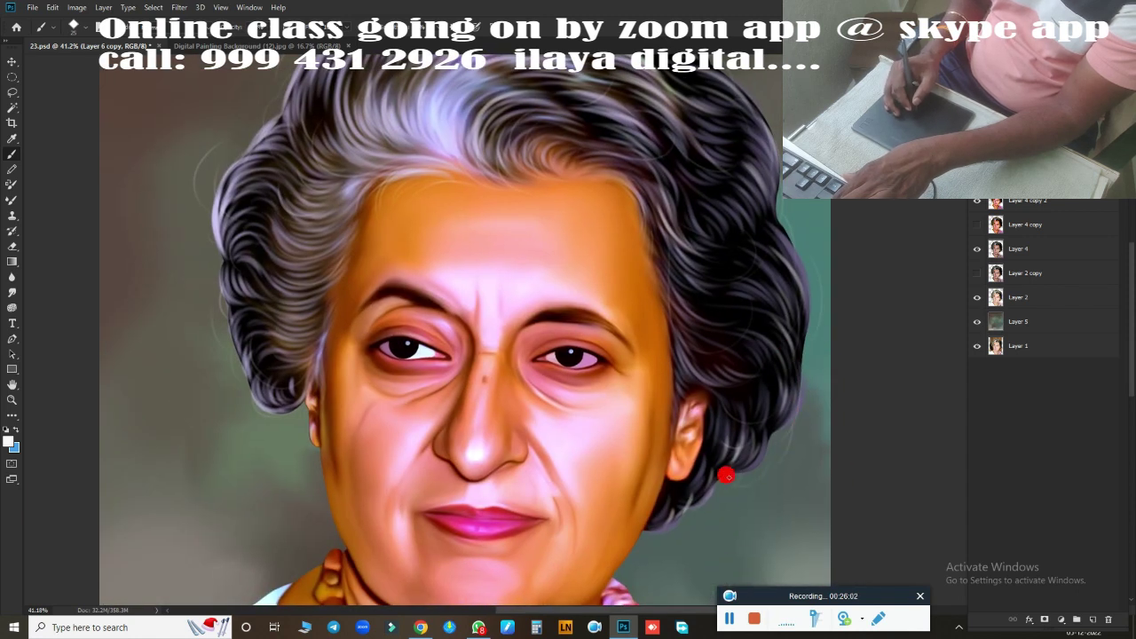
mouse_move(661, 458)
mouse_down()
mouse_move(639, 399)
mouse_move(558, 325)
mouse_move(648, 380)
mouse_move(532, 283)
mouse_move(760, 368)
mouse_move(659, 274)
mouse_move(482, 322)
mouse_up()
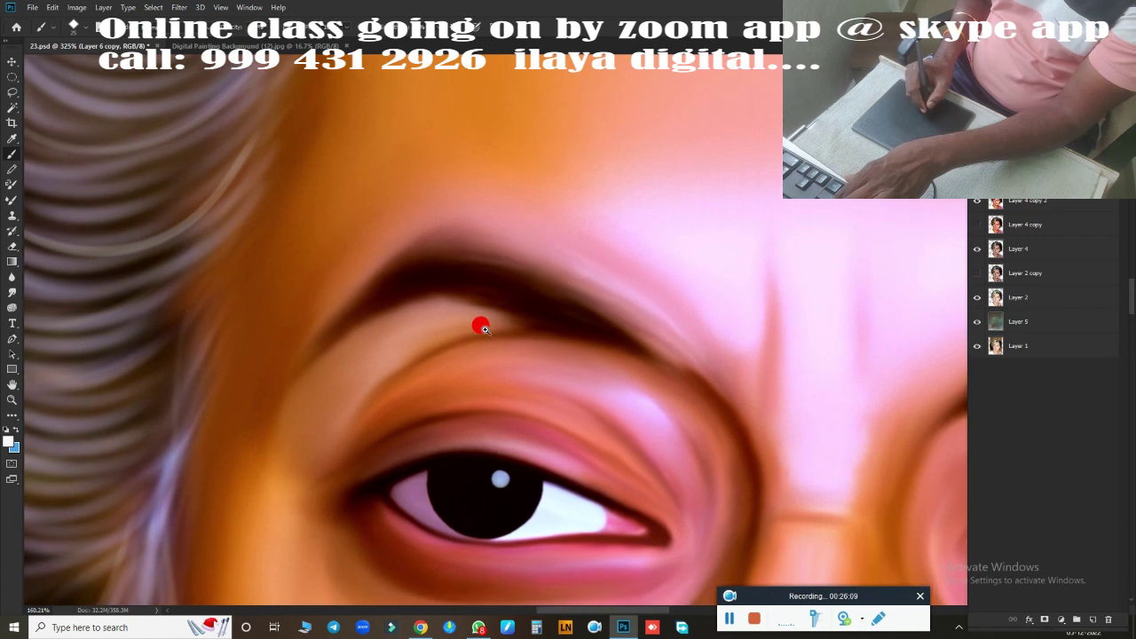
Delete the Layer 6 copy layer, then soften both eyebrows' upper edges and brighten the skin above them
mouse_move(401, 301)
mouse_down()
mouse_move(470, 316)
mouse_move(387, 246)
mouse_up()
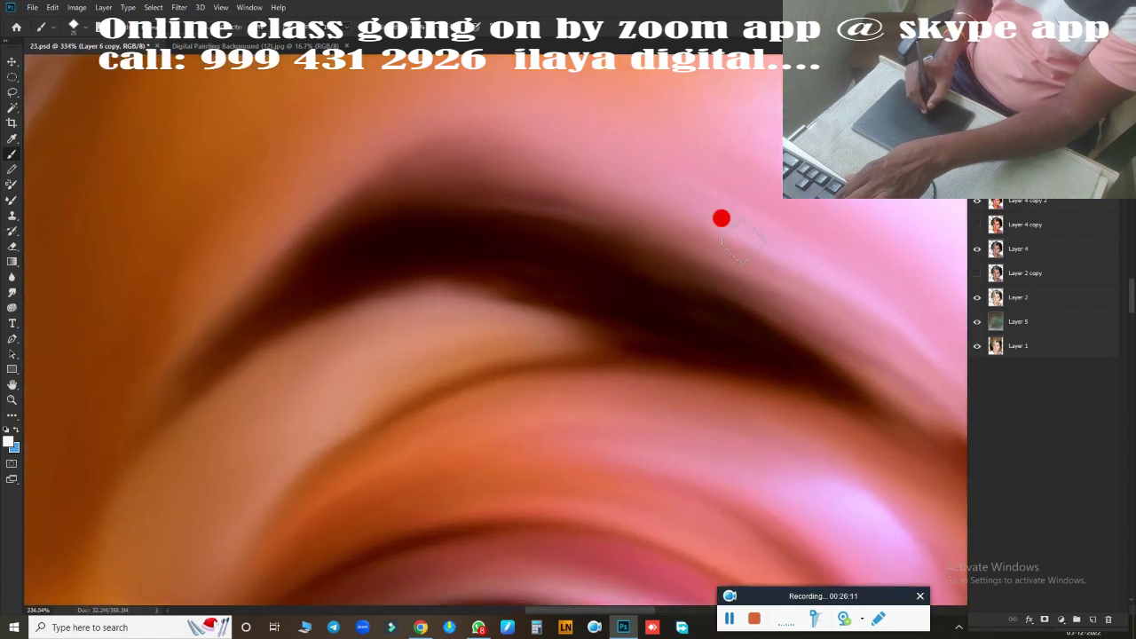
click(1100, 619)
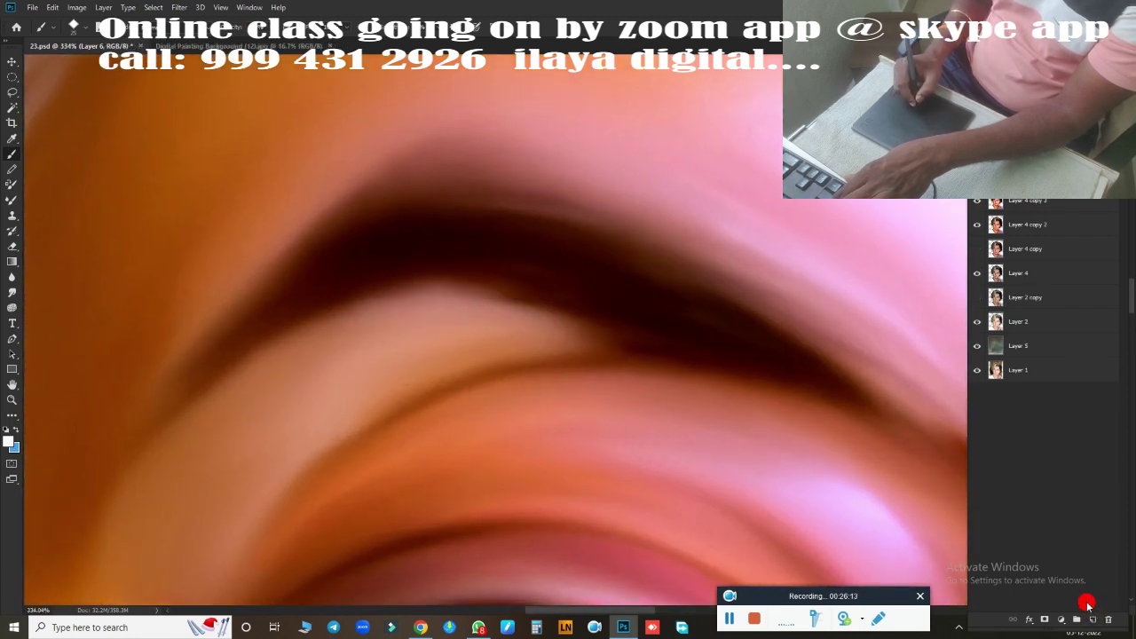
mouse_move(302, 275)
mouse_down()
mouse_move(426, 230)
mouse_move(266, 238)
mouse_move(317, 185)
mouse_move(418, 119)
mouse_move(495, 124)
mouse_up()
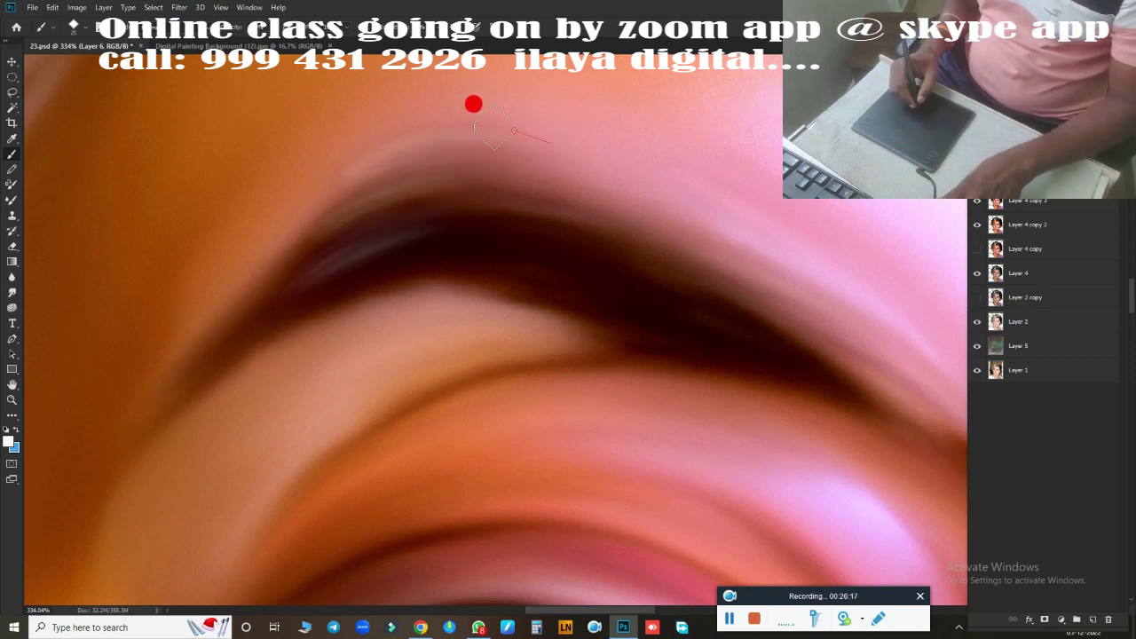
mouse_move(603, 178)
mouse_down()
mouse_move(594, 197)
mouse_move(451, 254)
mouse_move(264, 353)
mouse_up()
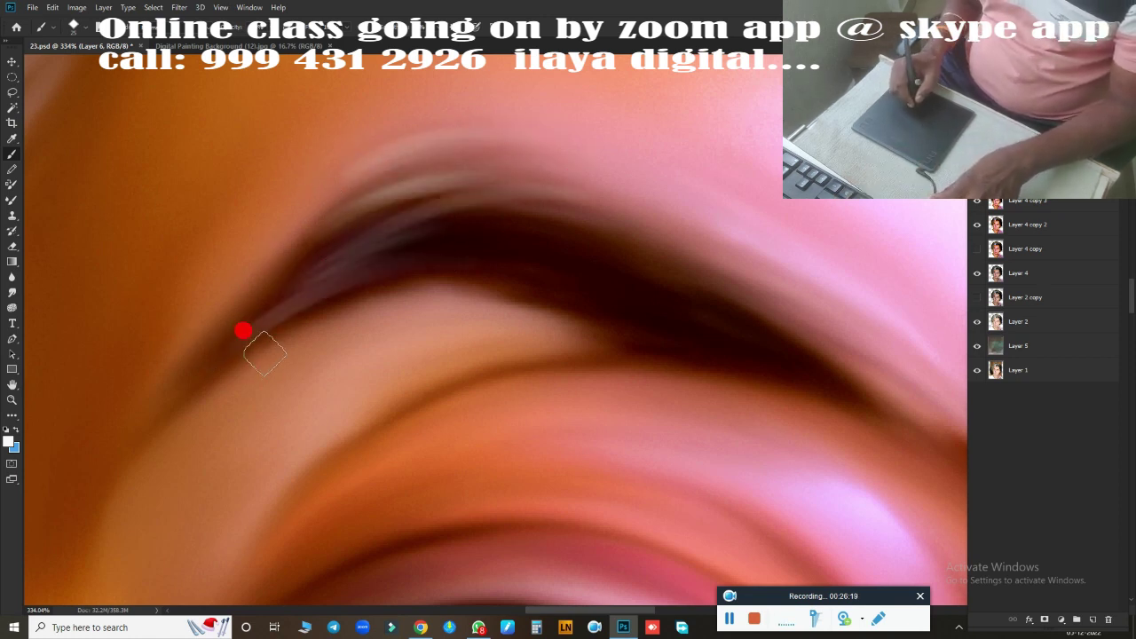
scroll(528, 375, down, 3)
drag(553, 355, 428, 285)
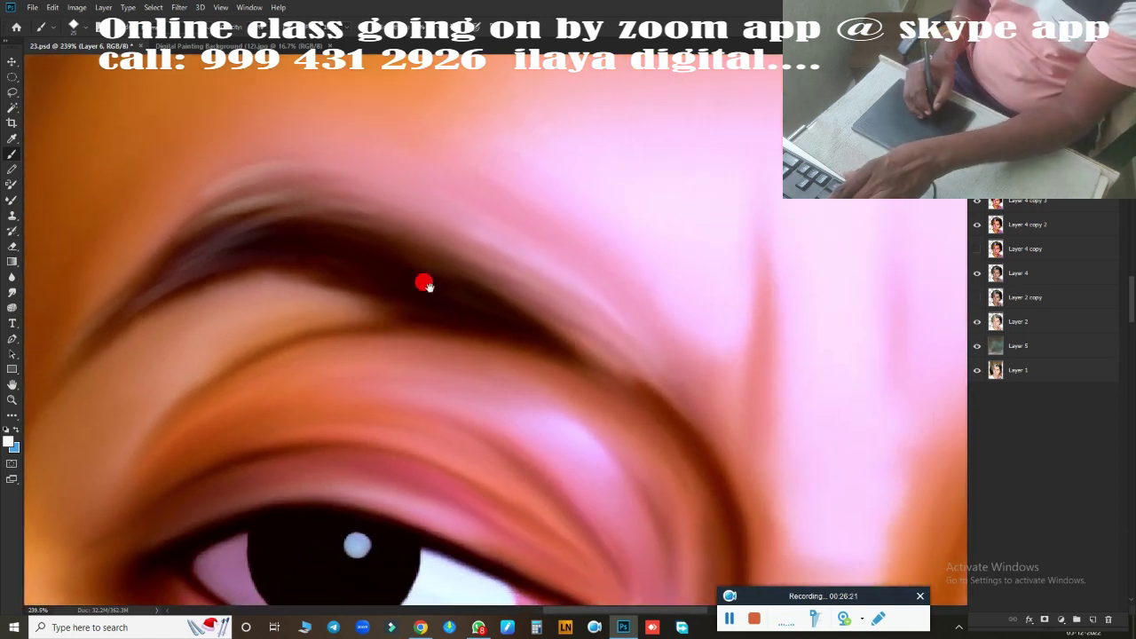
mouse_move(524, 294)
mouse_down()
mouse_move(596, 319)
mouse_move(604, 354)
mouse_move(438, 279)
mouse_move(629, 326)
mouse_move(416, 272)
mouse_up()
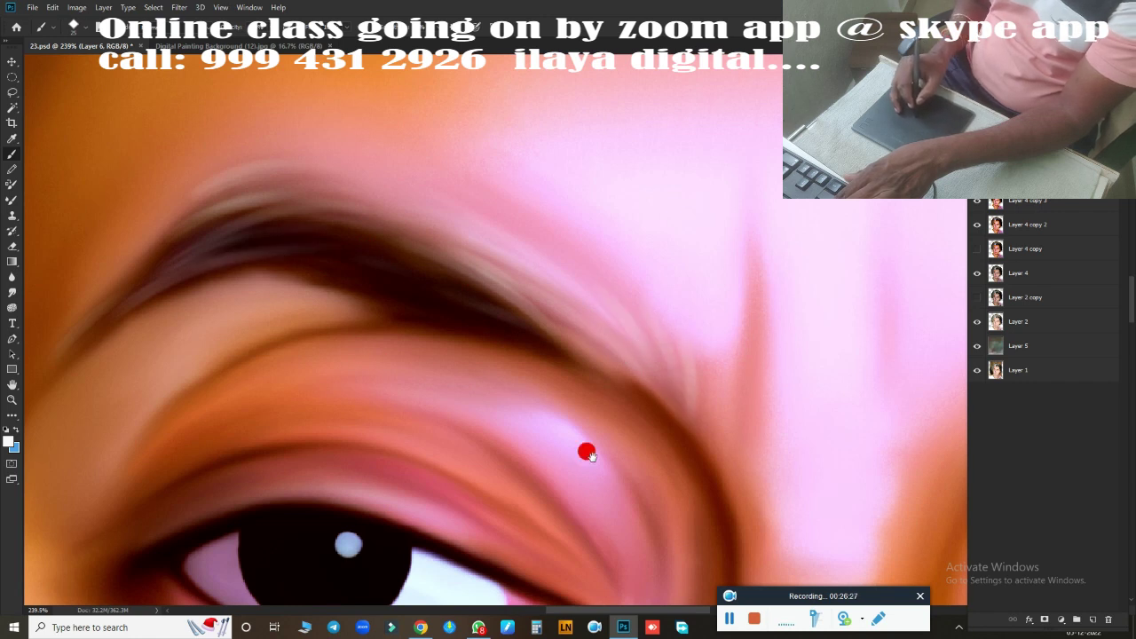
drag(586, 453, 139, 296)
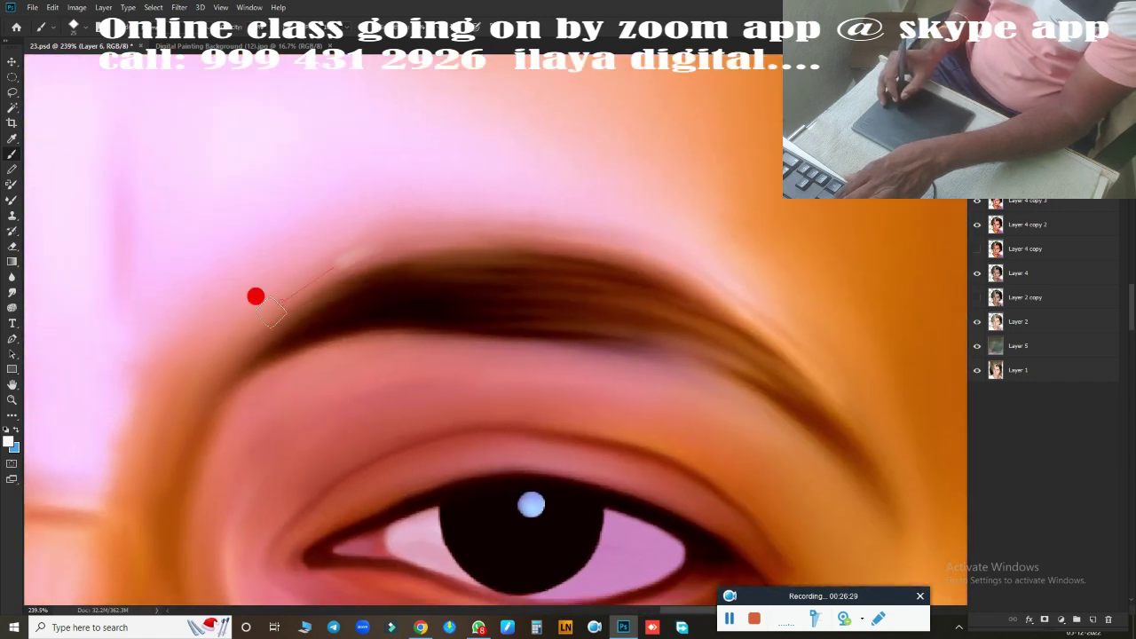
mouse_move(256, 296)
mouse_down()
mouse_move(216, 299)
mouse_move(236, 324)
mouse_move(648, 314)
mouse_move(723, 350)
mouse_move(698, 306)
mouse_move(631, 256)
mouse_move(716, 296)
mouse_move(832, 436)
mouse_move(718, 305)
mouse_move(489, 302)
mouse_up()
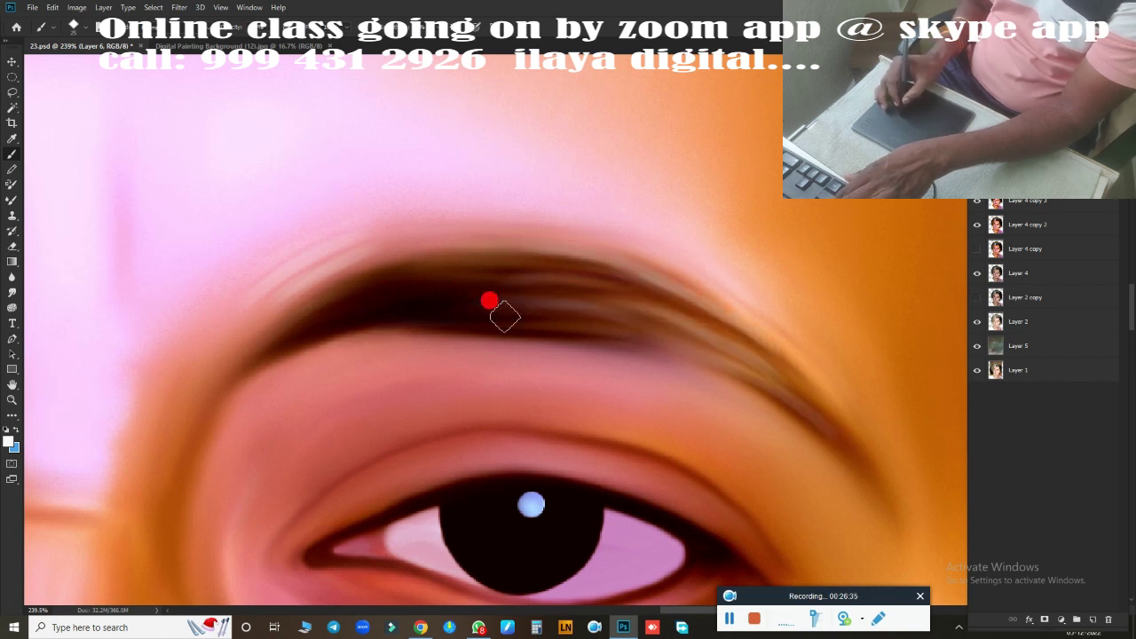
Paint light strokes at the outer eye corner, extend the lash line, and add a faint eyelid-crease line
scroll(550, 406, down, 5)
drag(578, 380, 681, 294)
scroll(691, 300, up, 5)
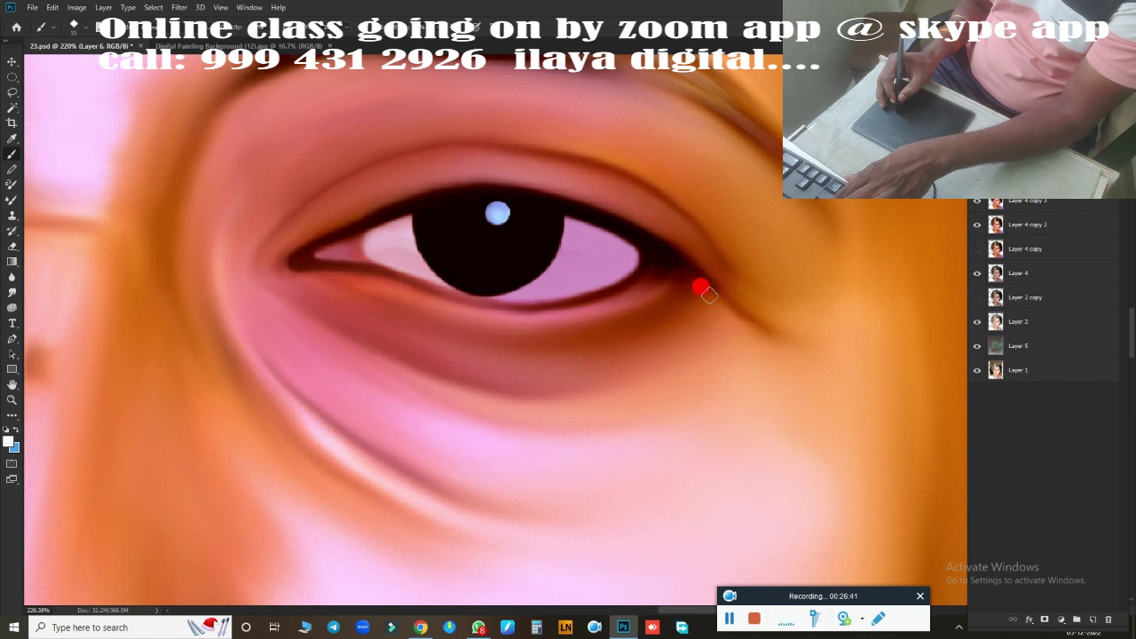
drag(654, 250, 770, 272)
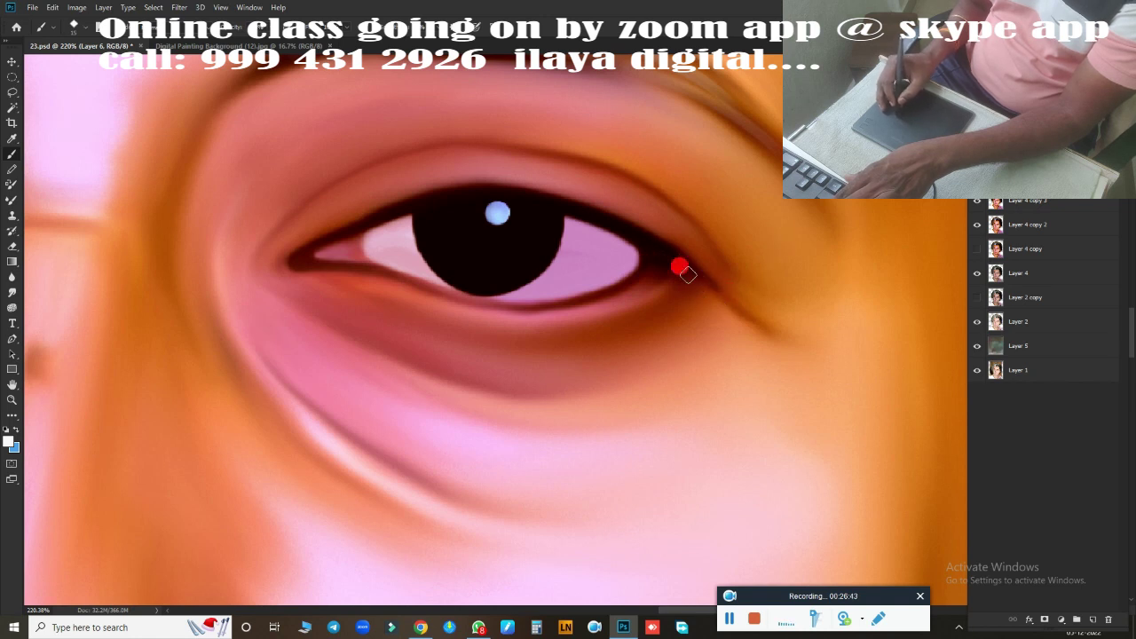
drag(654, 251, 754, 271)
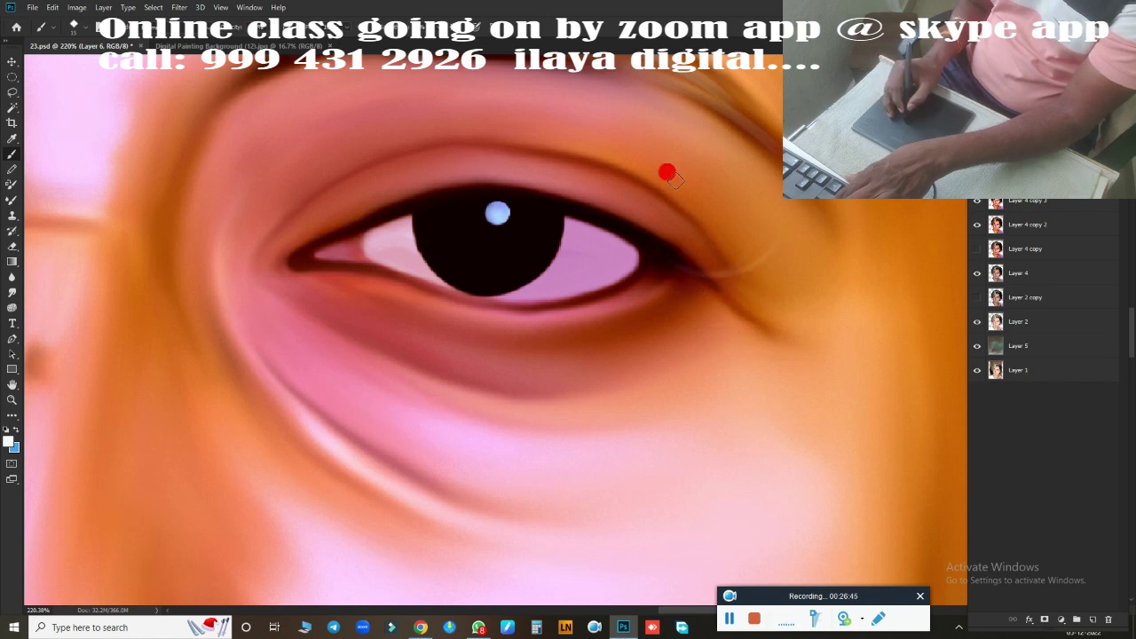
drag(601, 147, 512, 141)
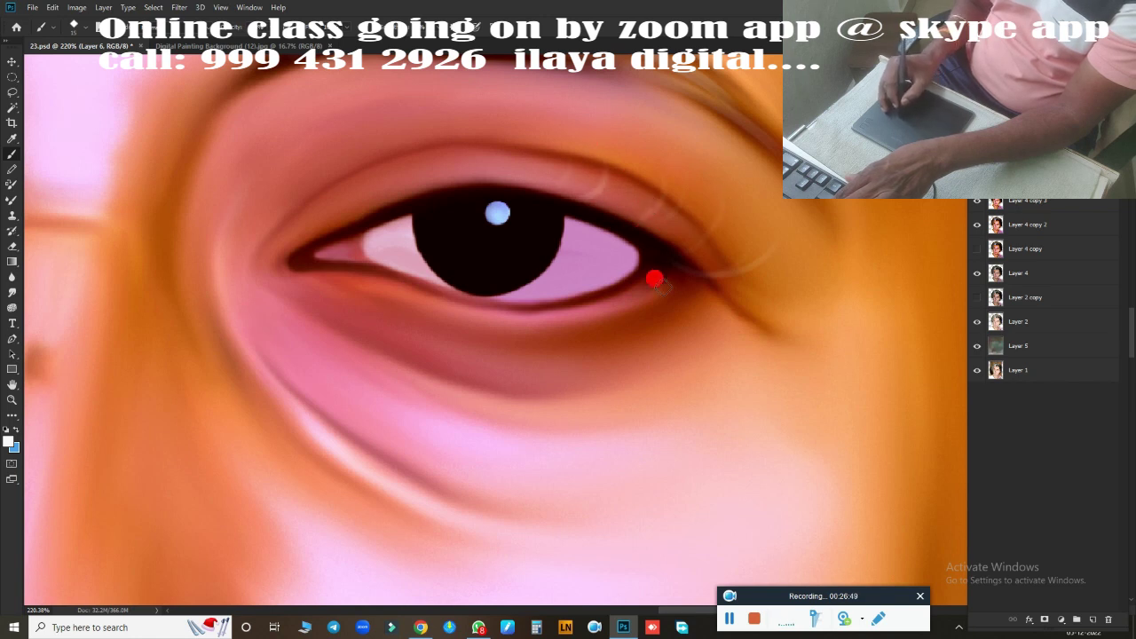
Add light curved crease strokes along the other eye's upper eyelid
drag(325, 355, 611, 405)
drag(271, 350, 499, 376)
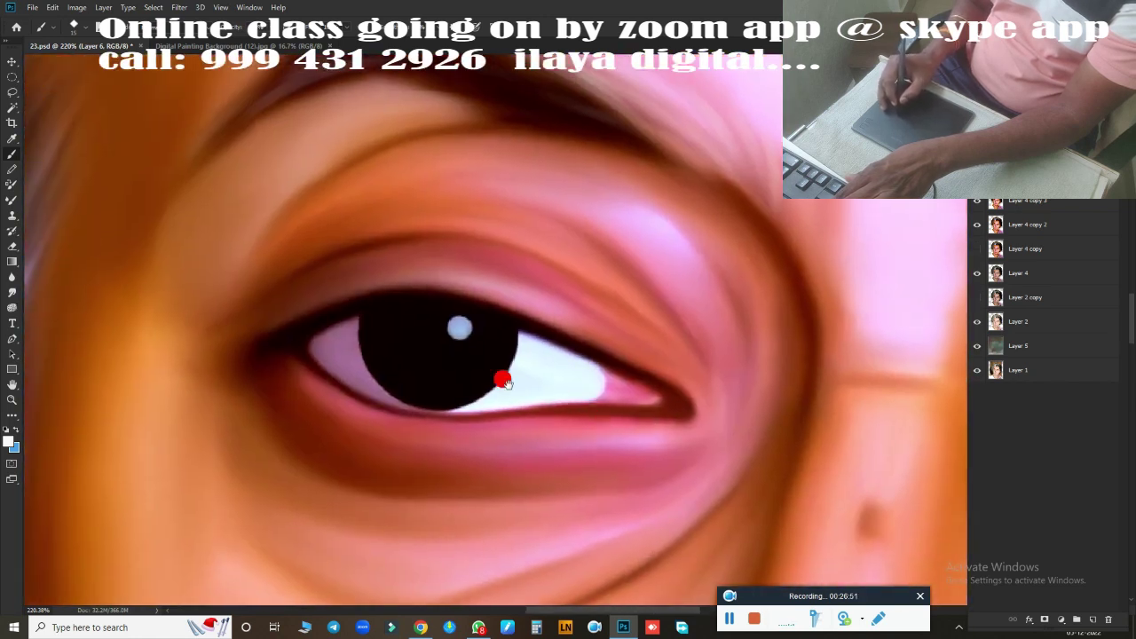
drag(251, 312, 310, 259)
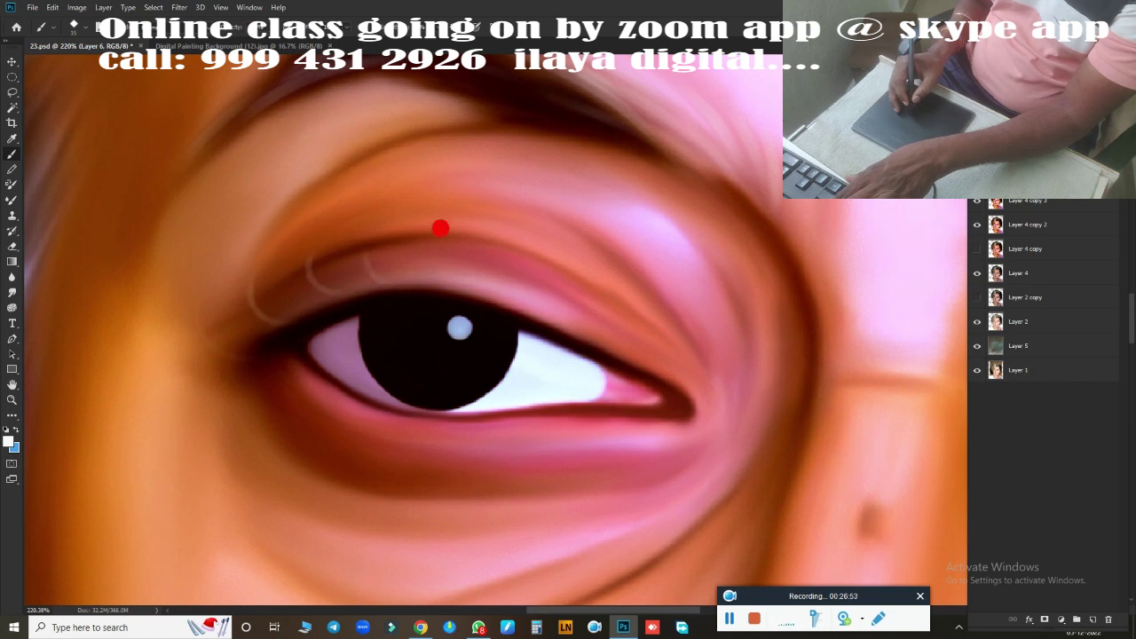
drag(426, 243, 413, 262)
Select the background layer, Layer 5, in the Layers panel
scroll(431, 465, down, 6)
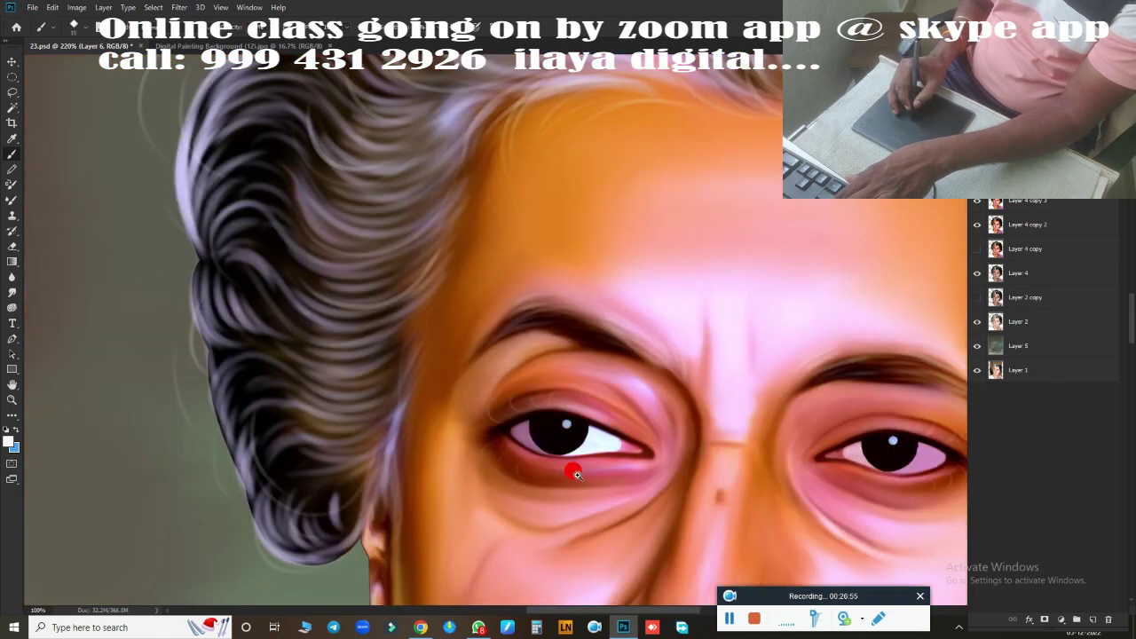
scroll(670, 351, up, 3)
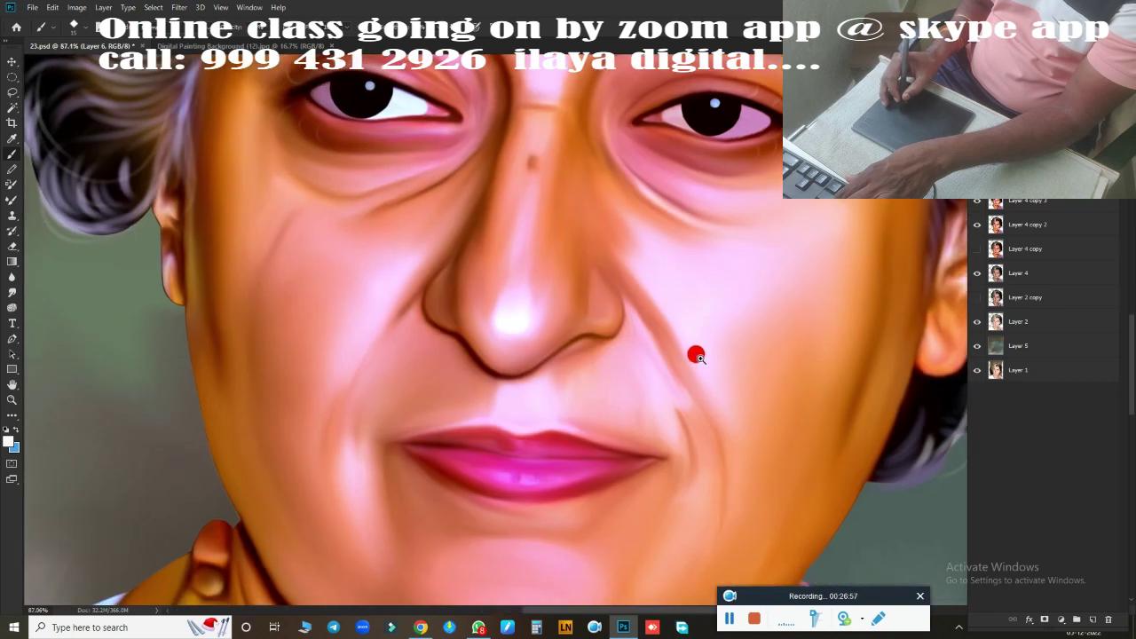
scroll(672, 375, up, 2)
scroll(659, 408, up, 2)
scroll(752, 270, down, 3)
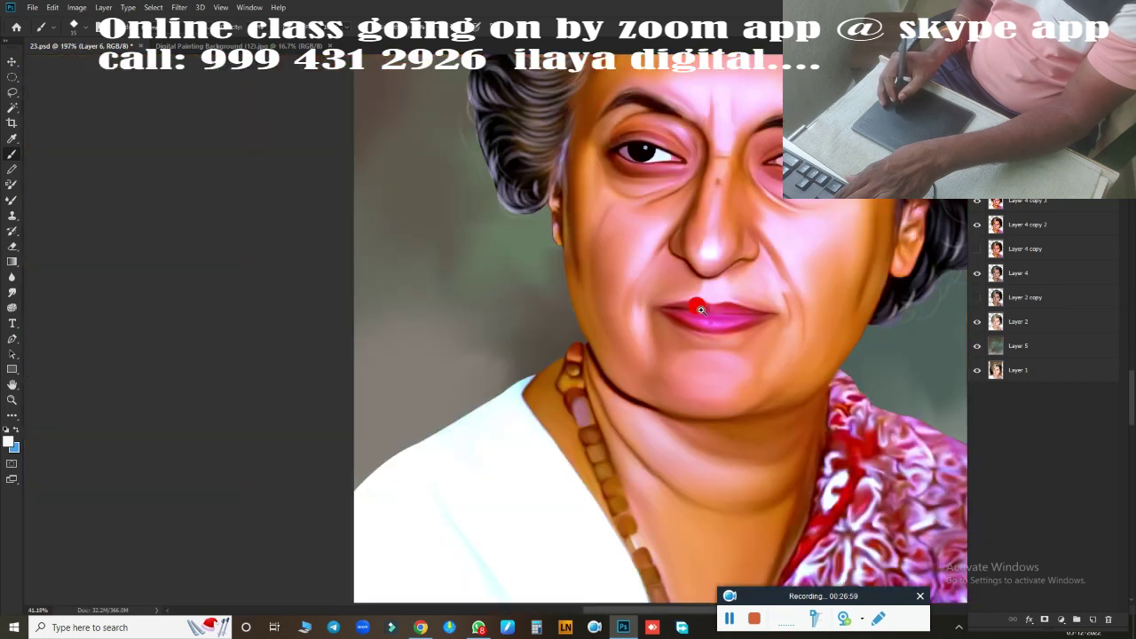
scroll(532, 435, down, 2)
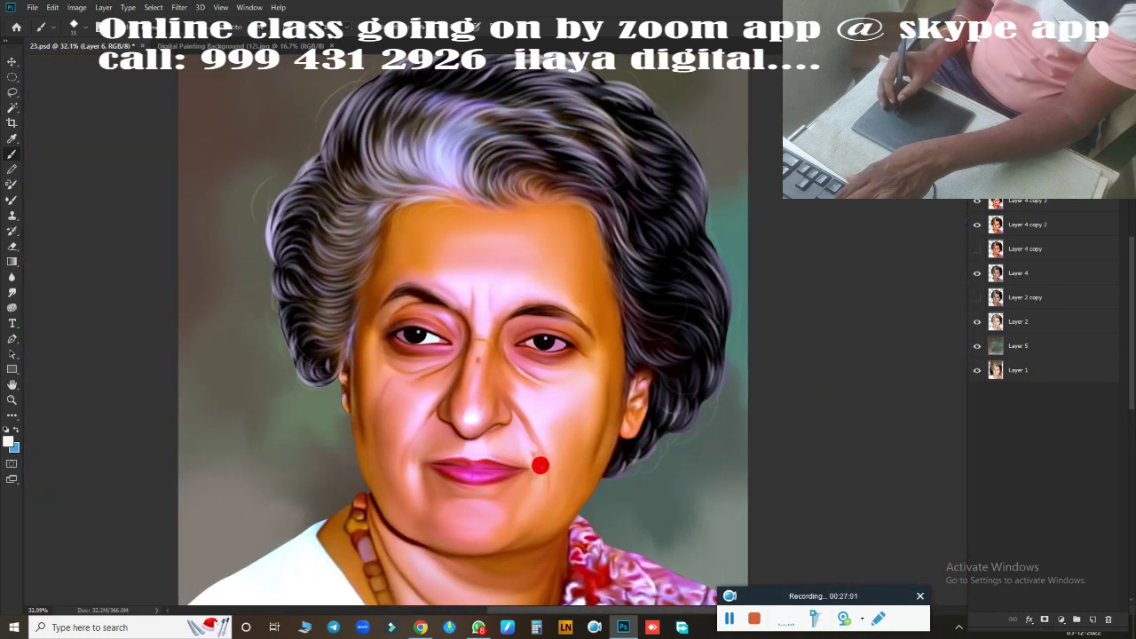
scroll(732, 354, down, 2)
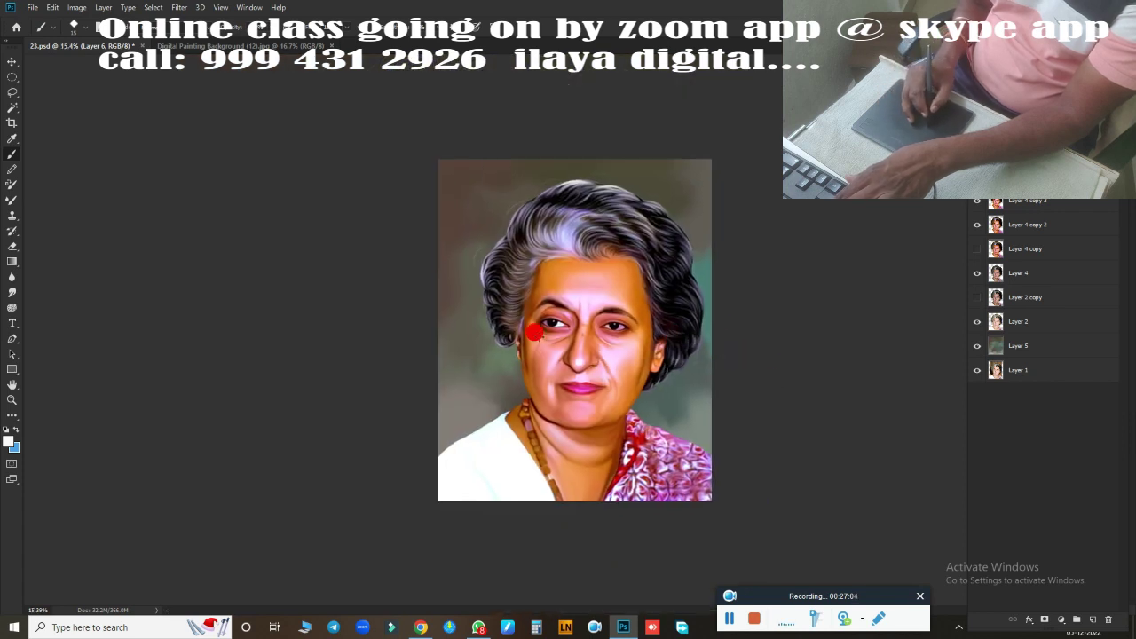
click(1046, 349)
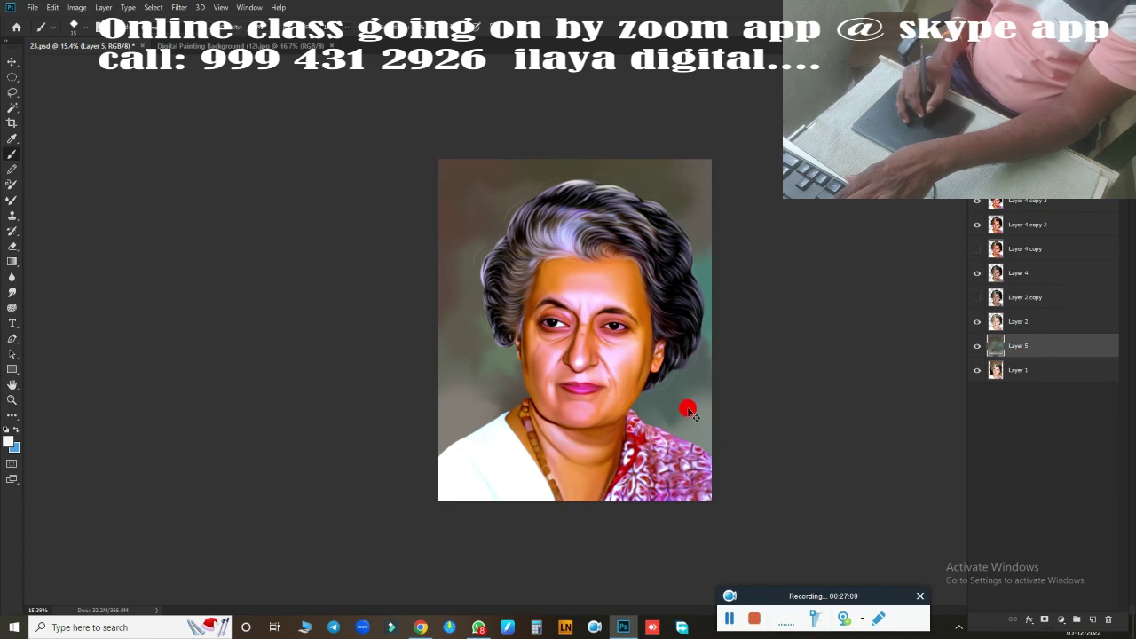
Shift Layer 5's hue and saturation with Hue/Saturation so the background turns purple and green
key(ctrl+u)
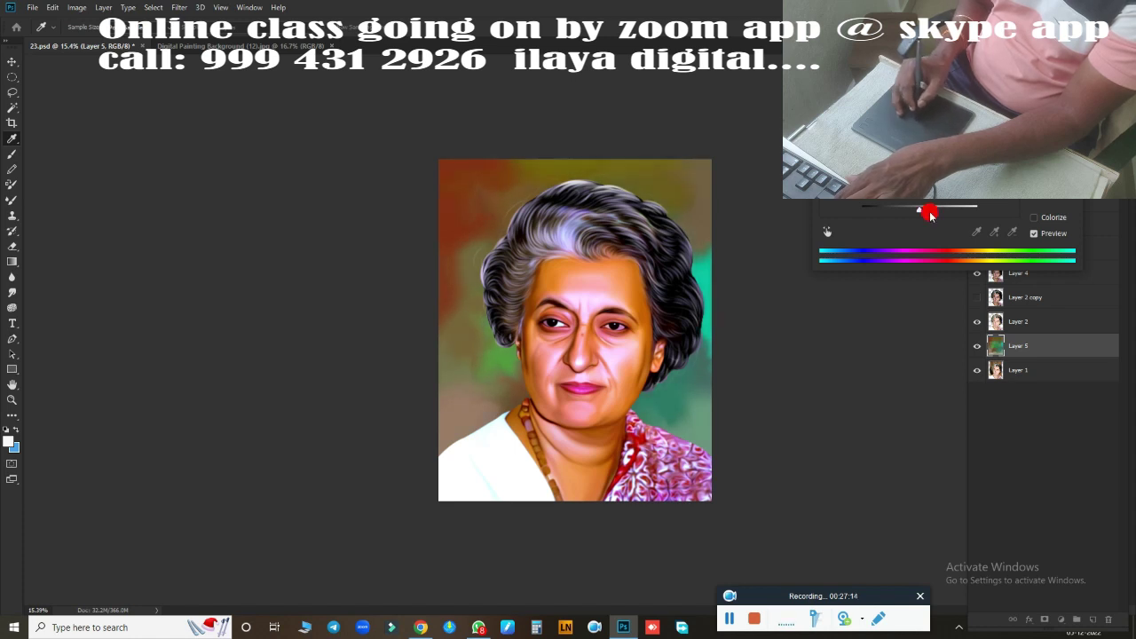
drag(926, 215, 912, 215)
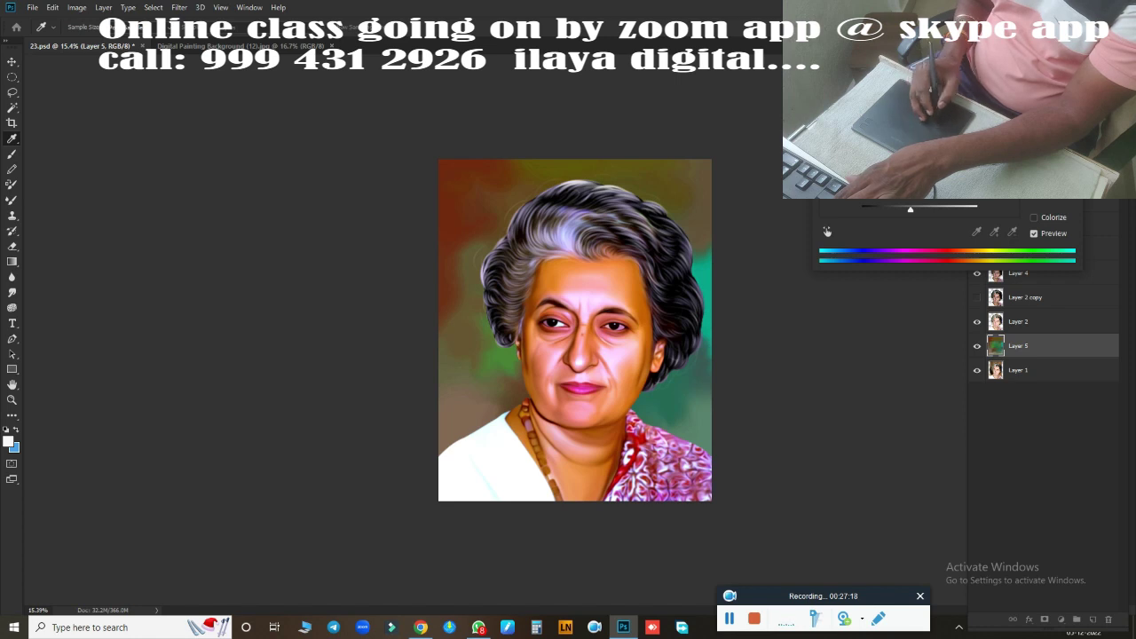
mouse_move(918, 155)
mouse_down()
mouse_move(985, 155)
mouse_move(941, 155)
mouse_up()
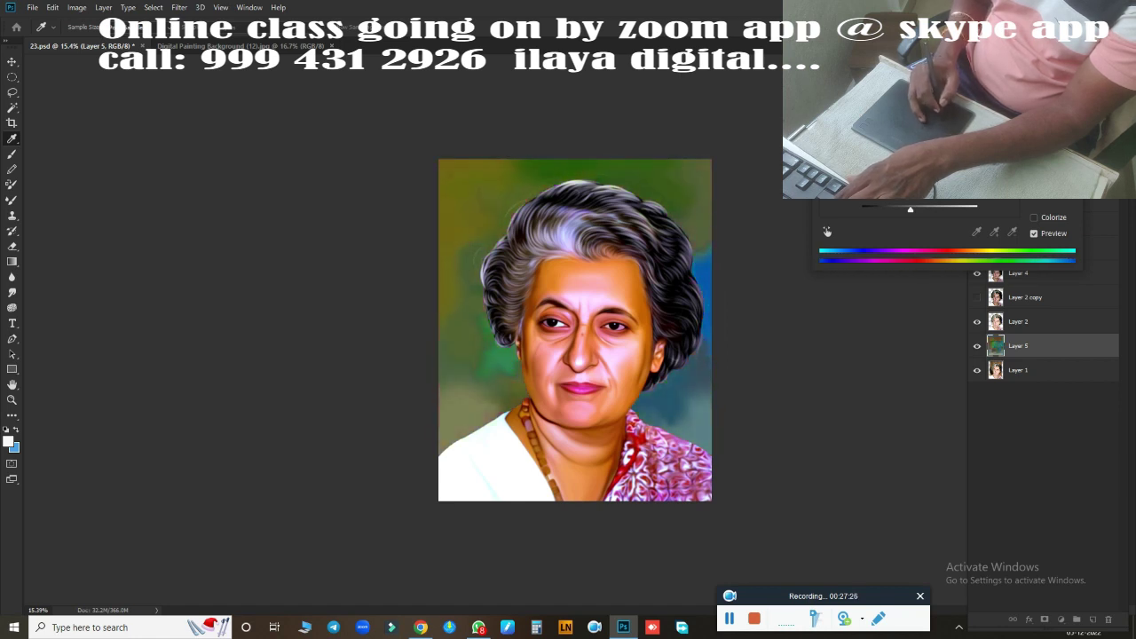
drag(941, 155, 986, 155)
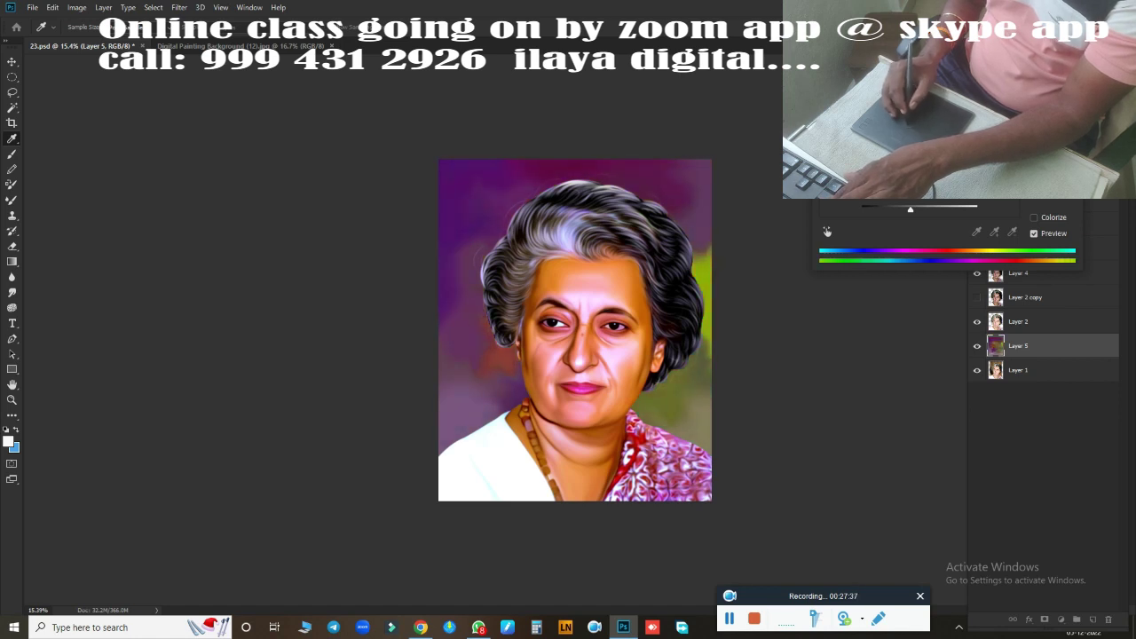
key(Return)
key(b)
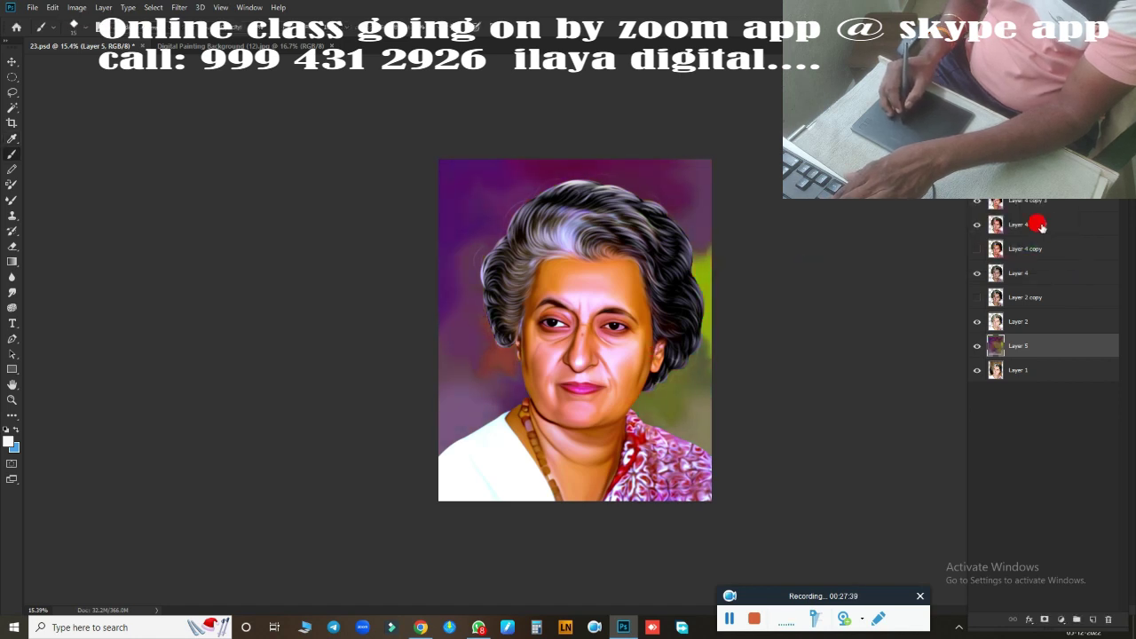
Group Layer 4 copy 3, Layer 4 copy 2, Layer 4 copy, Layer 4 and Layer 2 copy together
click(1020, 348)
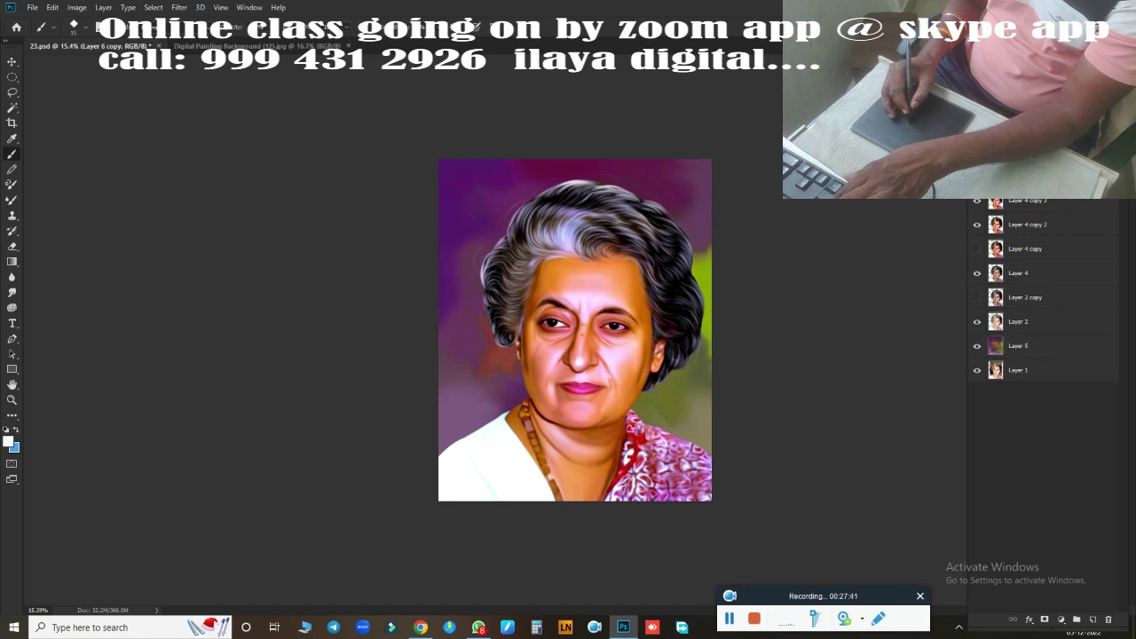
click(1033, 209)
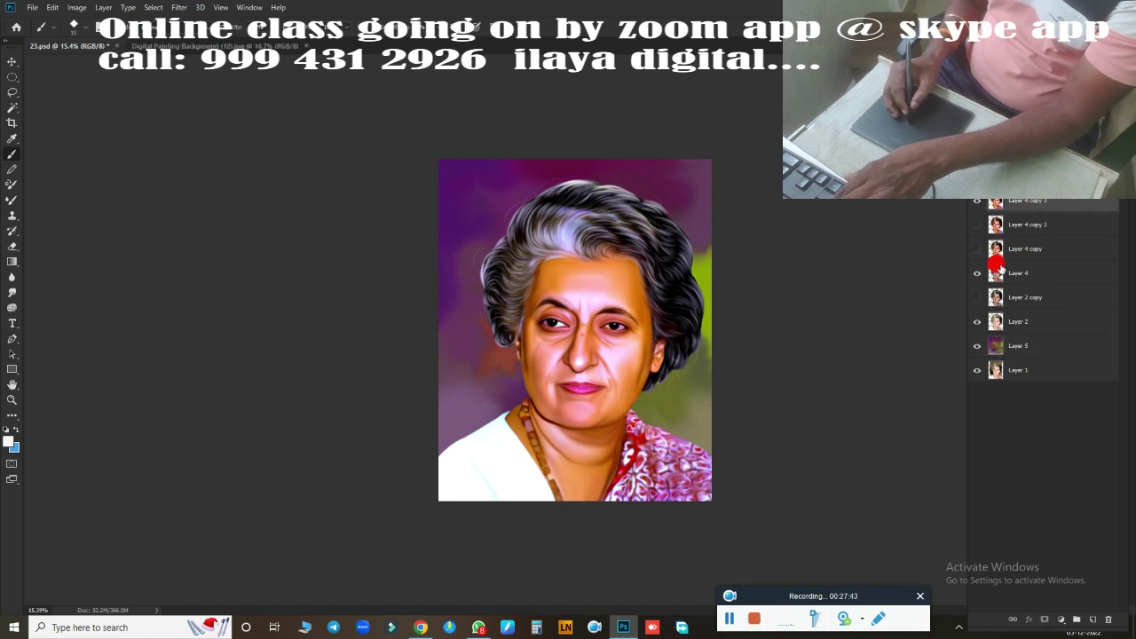
ctrl+click(1038, 226)
ctrl+click(1036, 248)
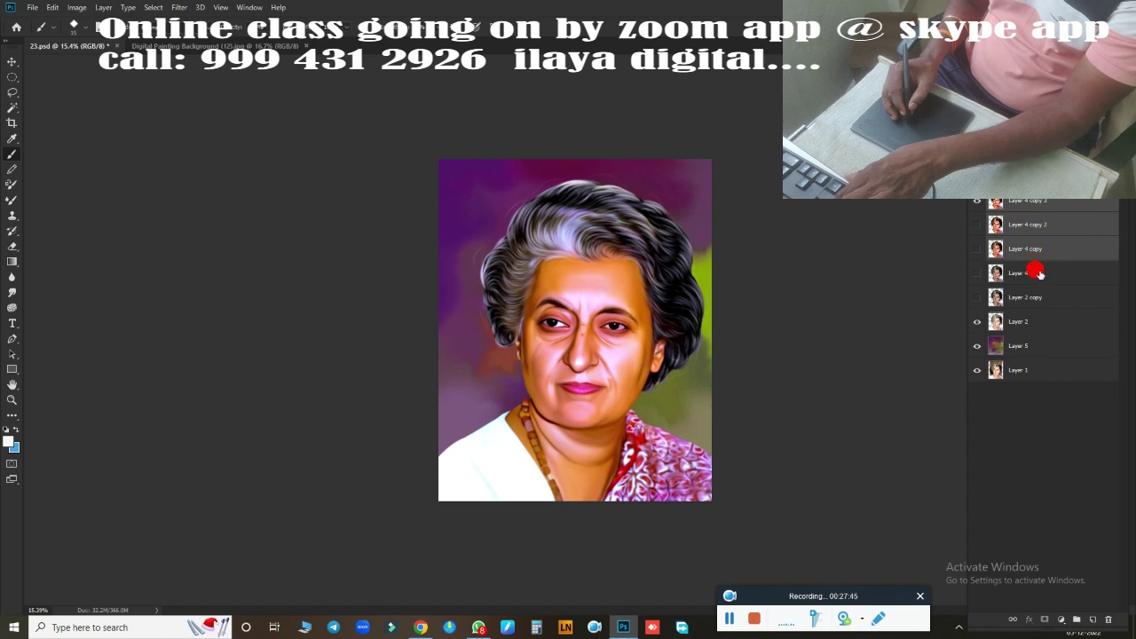
ctrl+click(1037, 272)
ctrl+click(1033, 296)
key(ctrl+g)
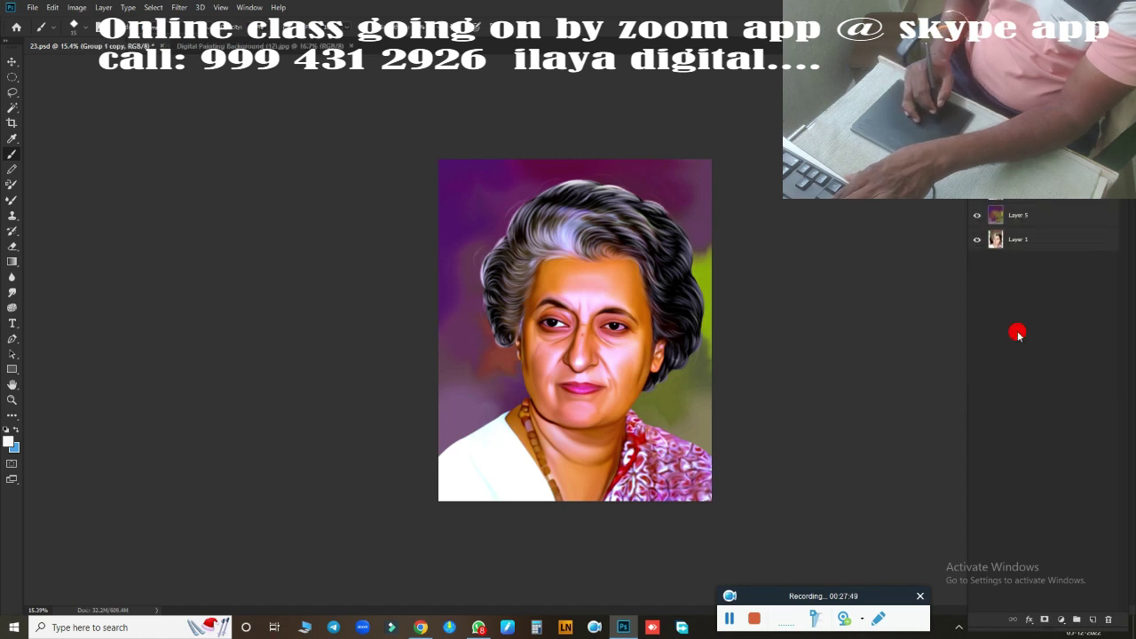
Toggle the painted group to compare with the photo and add a new empty layer
key(ctrl+comma)
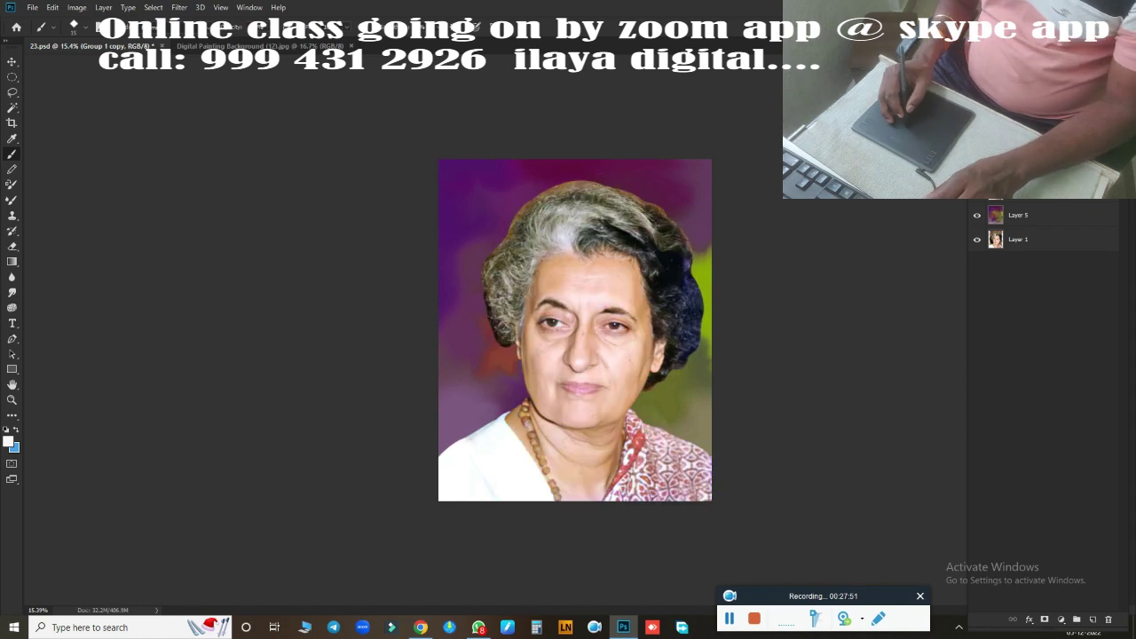
key(ctrl+comma)
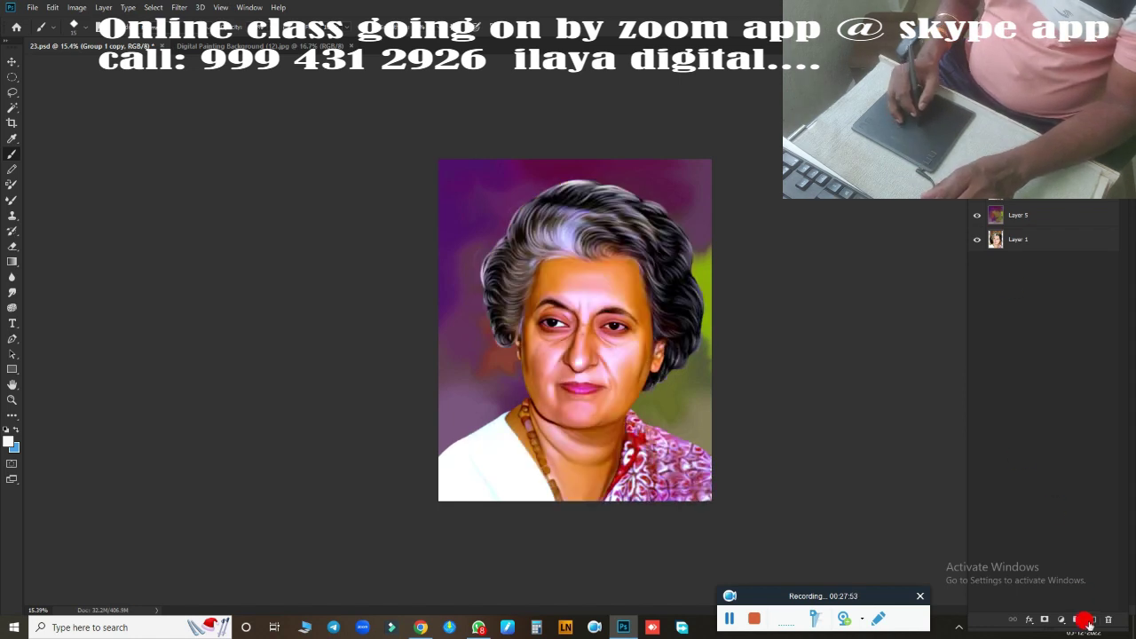
click(1092, 621)
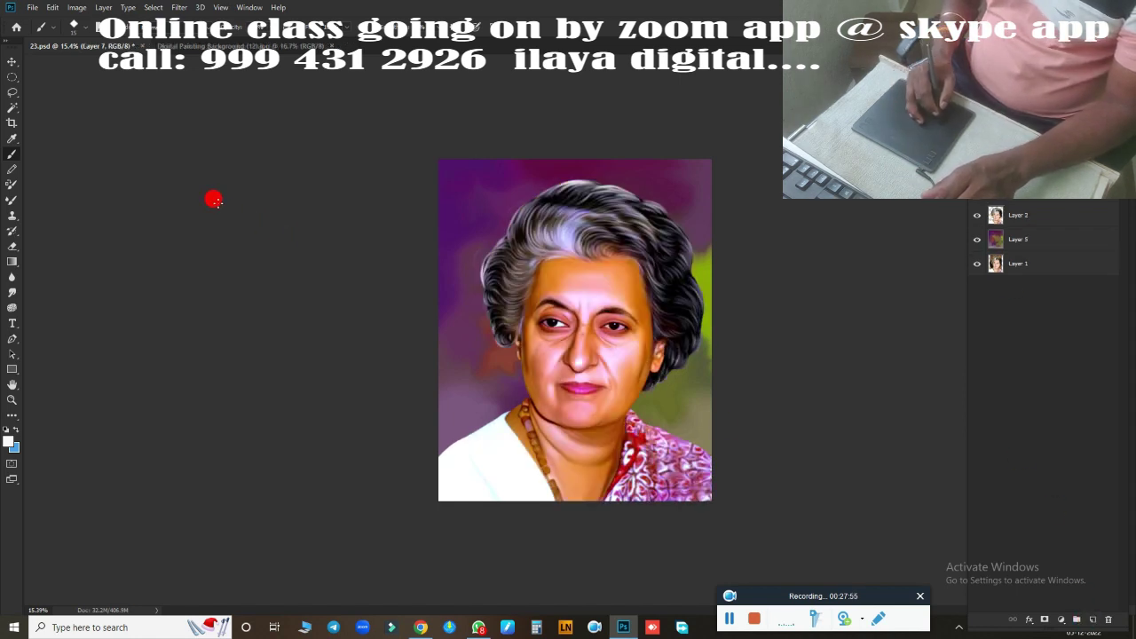
Stroke the whole canvas edge with a white border and deselect
click(15, 78)
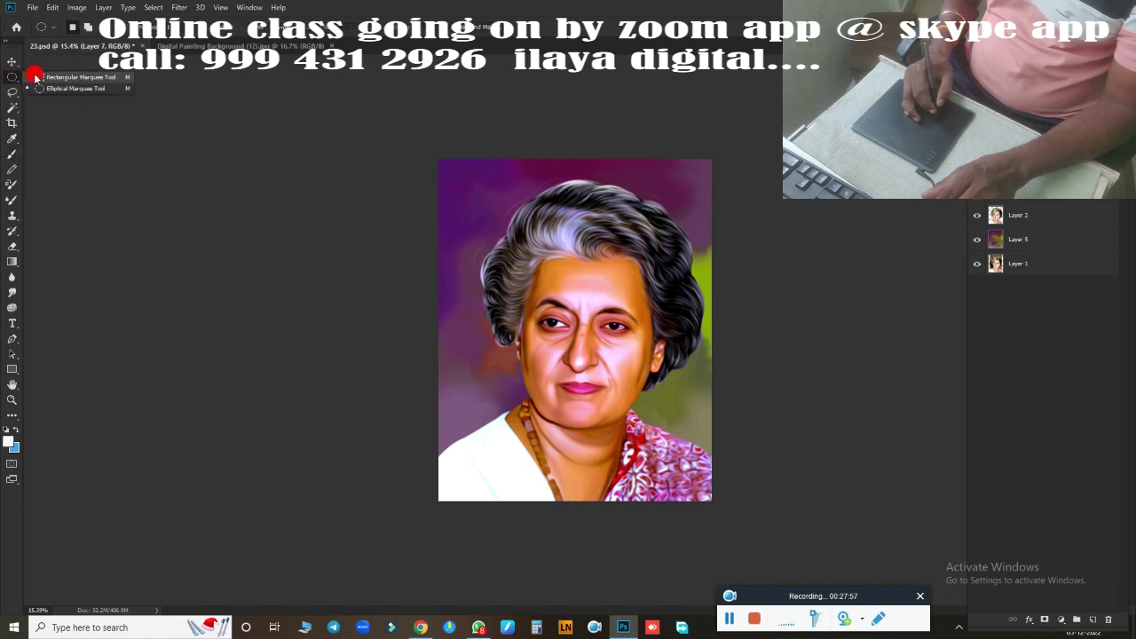
mouse_move(413, 161)
mouse_down()
mouse_move(415, 514)
mouse_move(431, 552)
mouse_up()
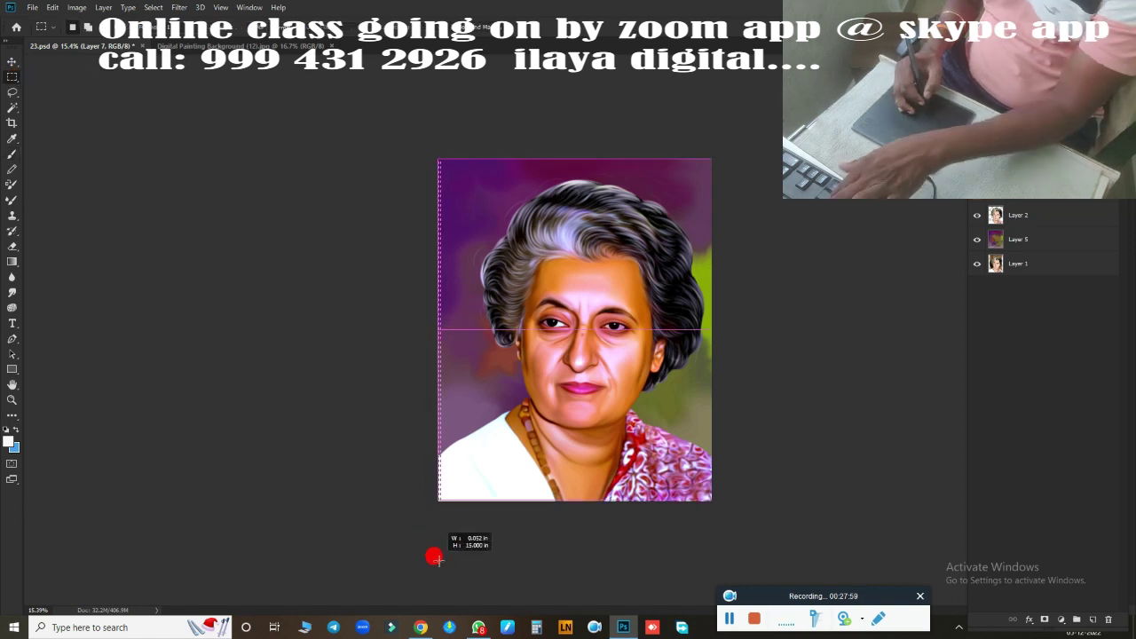
key(ctrl+a)
right_click(613, 303)
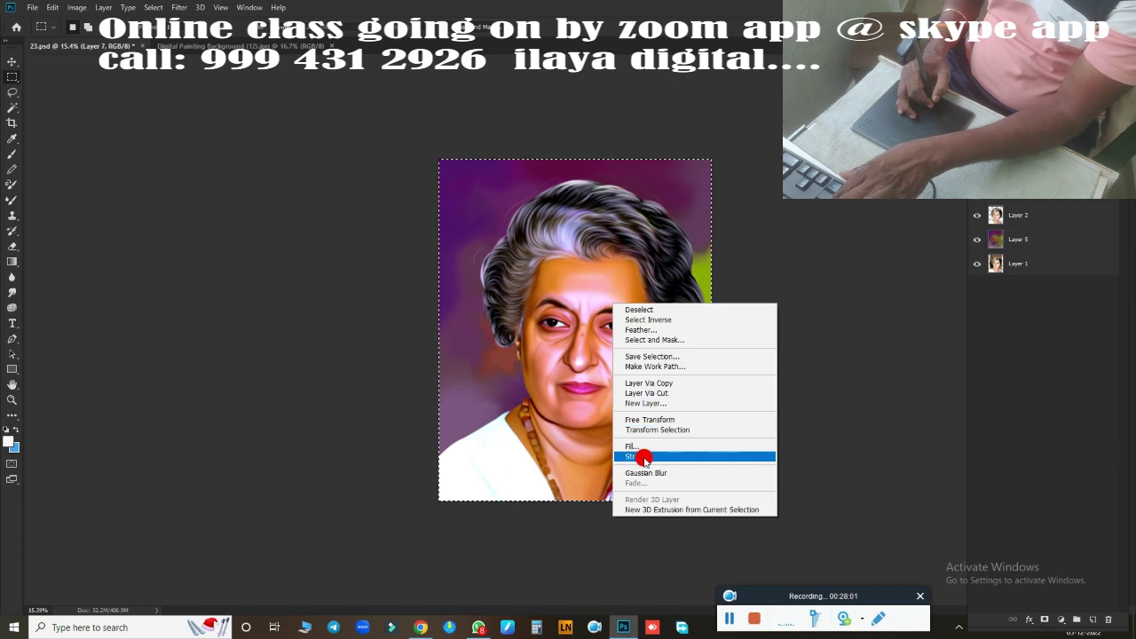
click(717, 454)
click(638, 157)
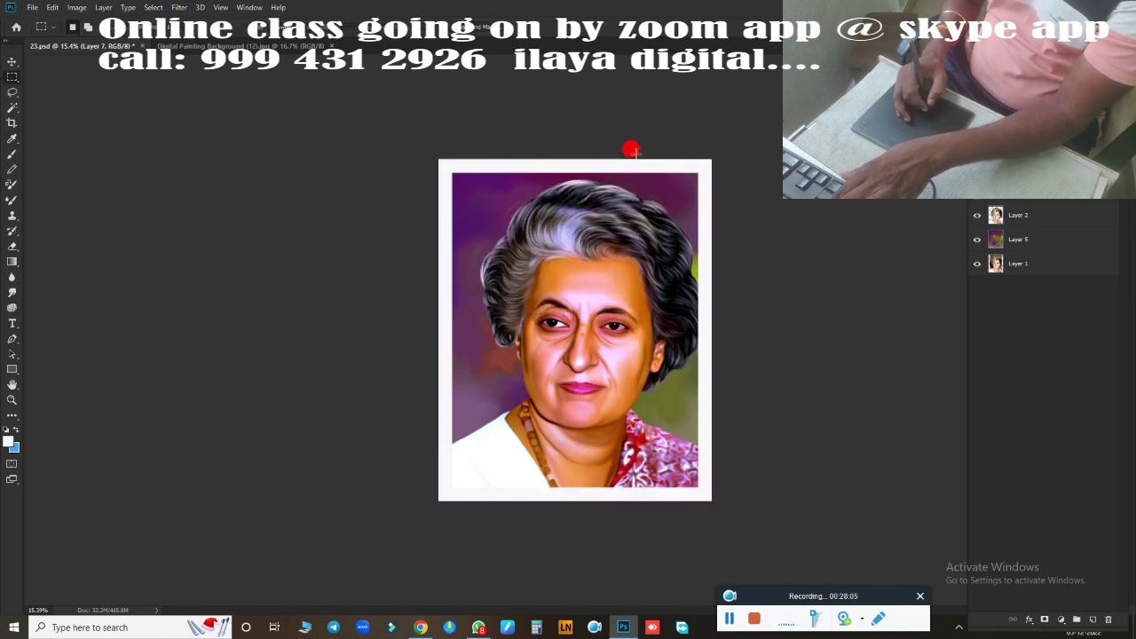
key(ctrl+d)
Scale Layer 2 and Layer 1 down to sit inside the white border, then save 23.psd
key(v)
click(624, 213)
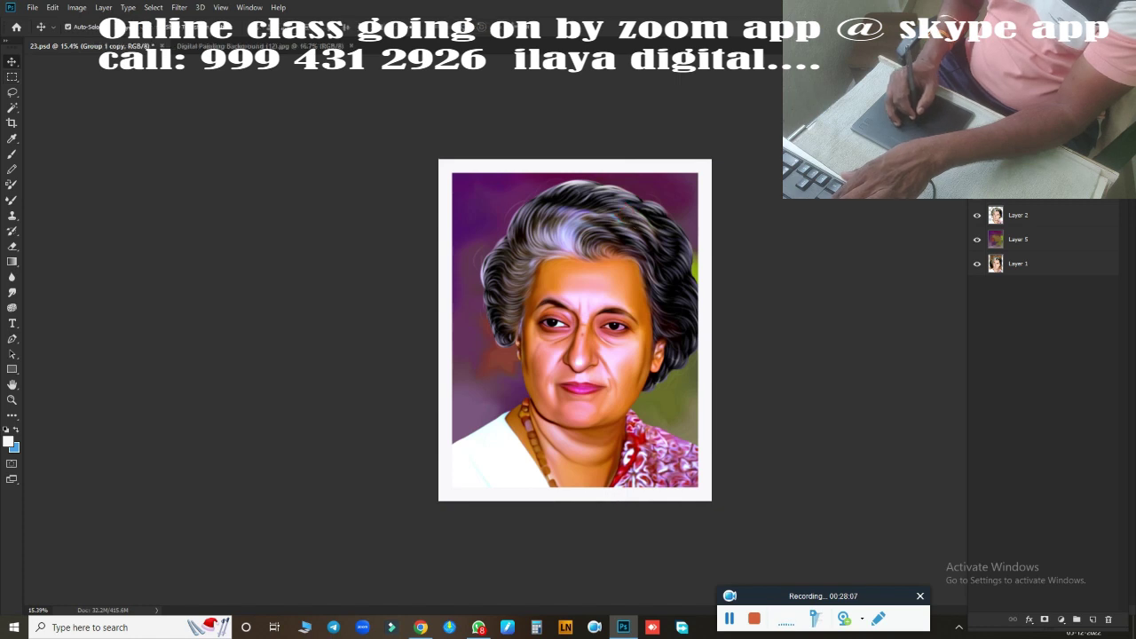
click(1018, 215)
ctrl+click(1020, 264)
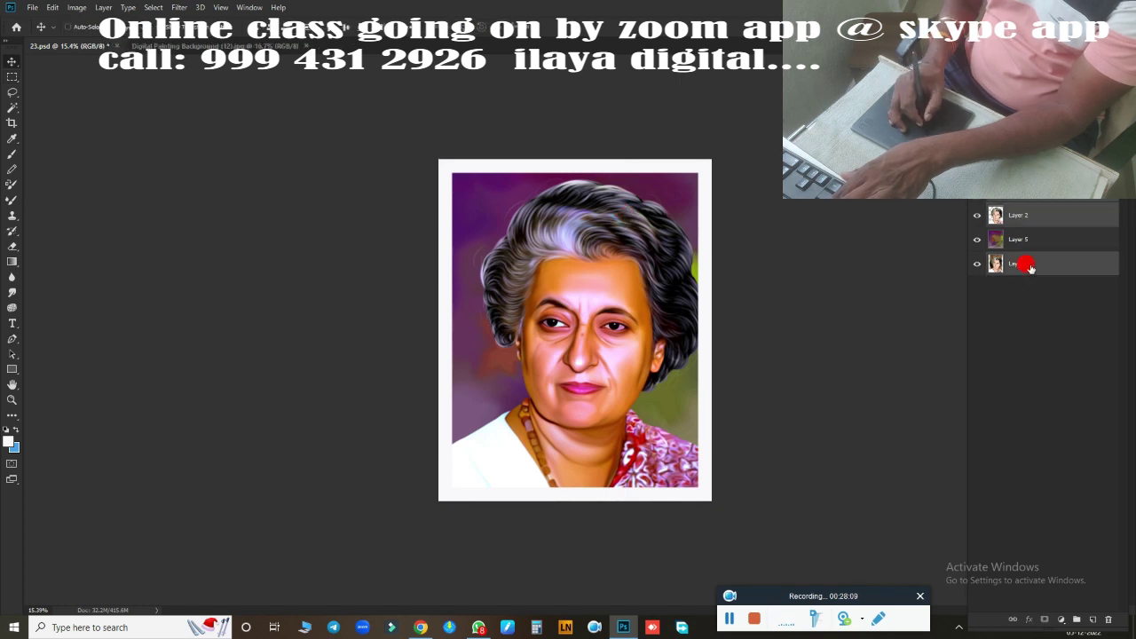
key(ctrl+t)
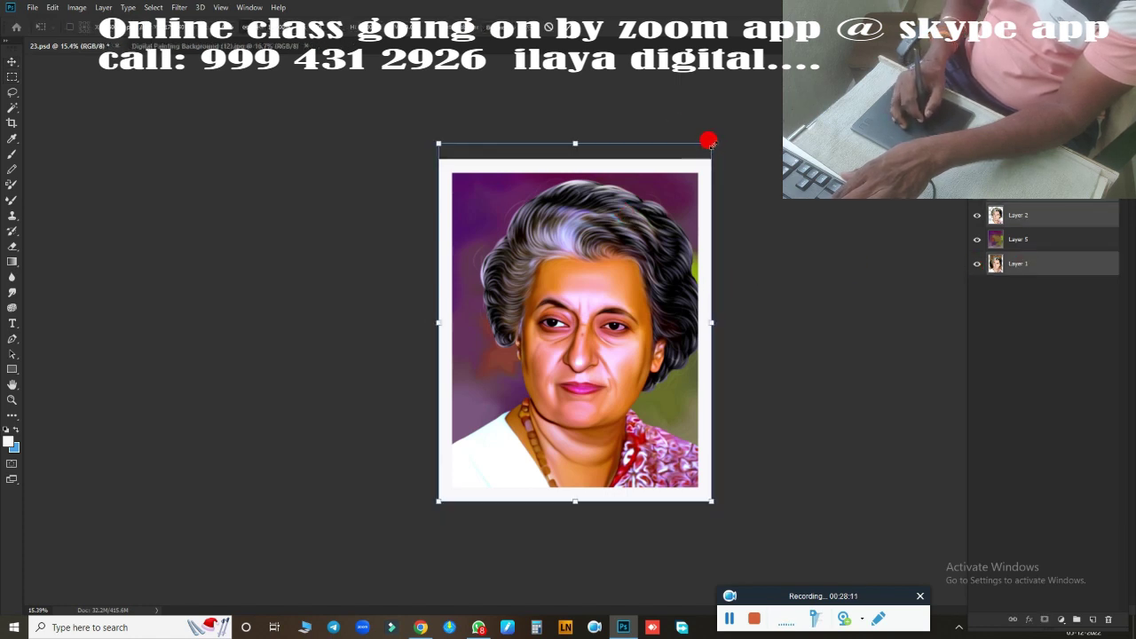
drag(710, 143, 695, 162)
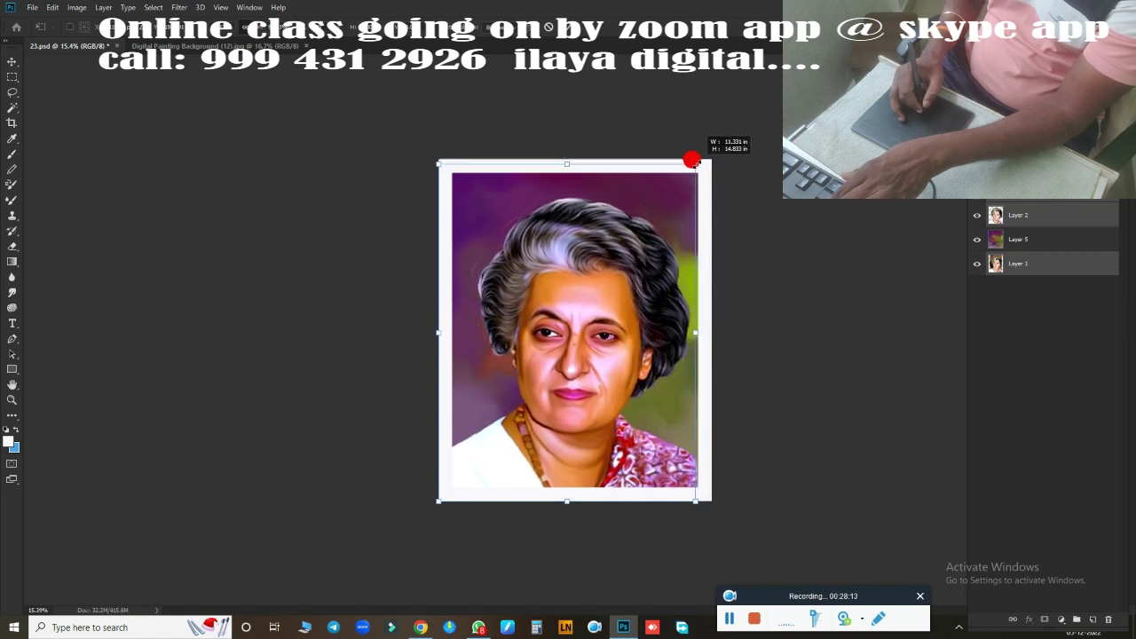
mouse_move(693, 162)
mouse_down()
mouse_move(665, 206)
mouse_move(699, 175)
mouse_move(656, 207)
mouse_up()
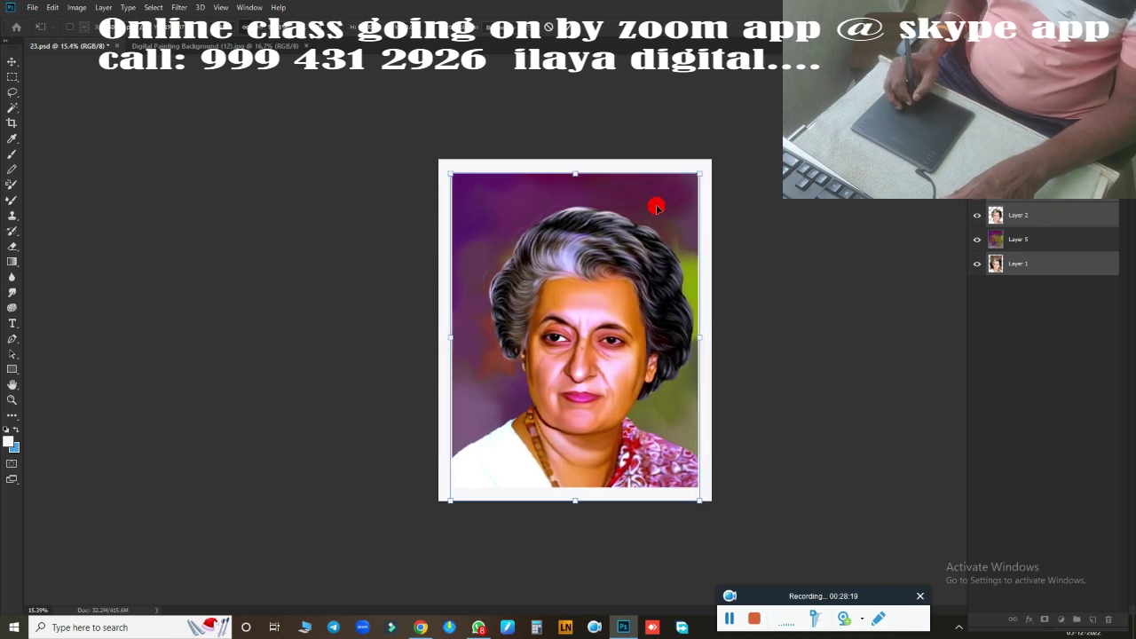
key(Return)
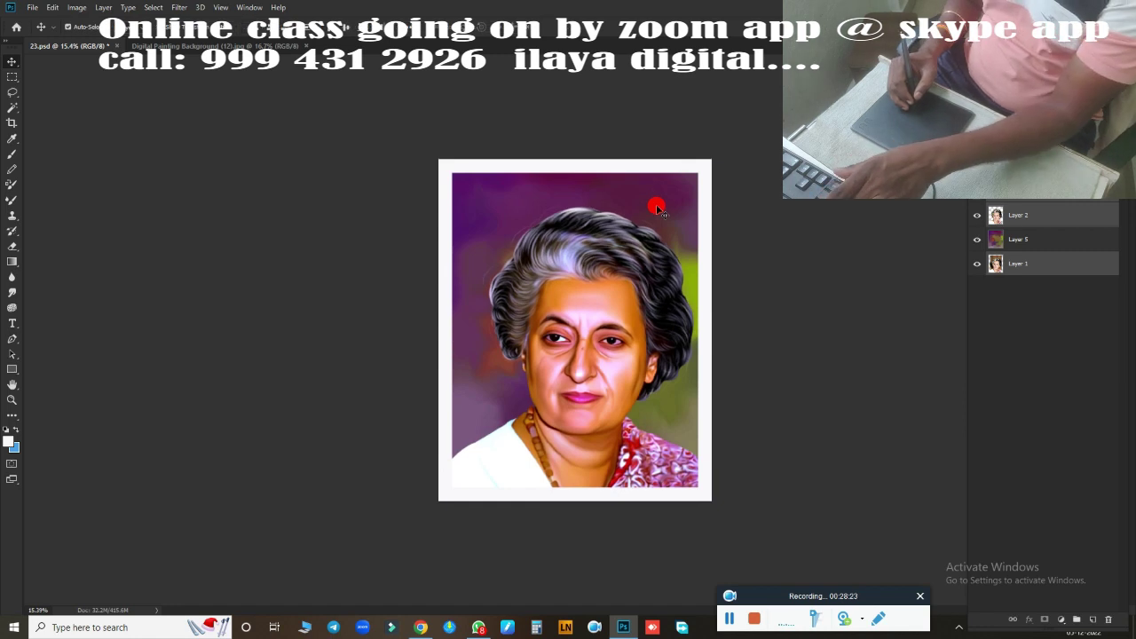
key(ctrl+s)
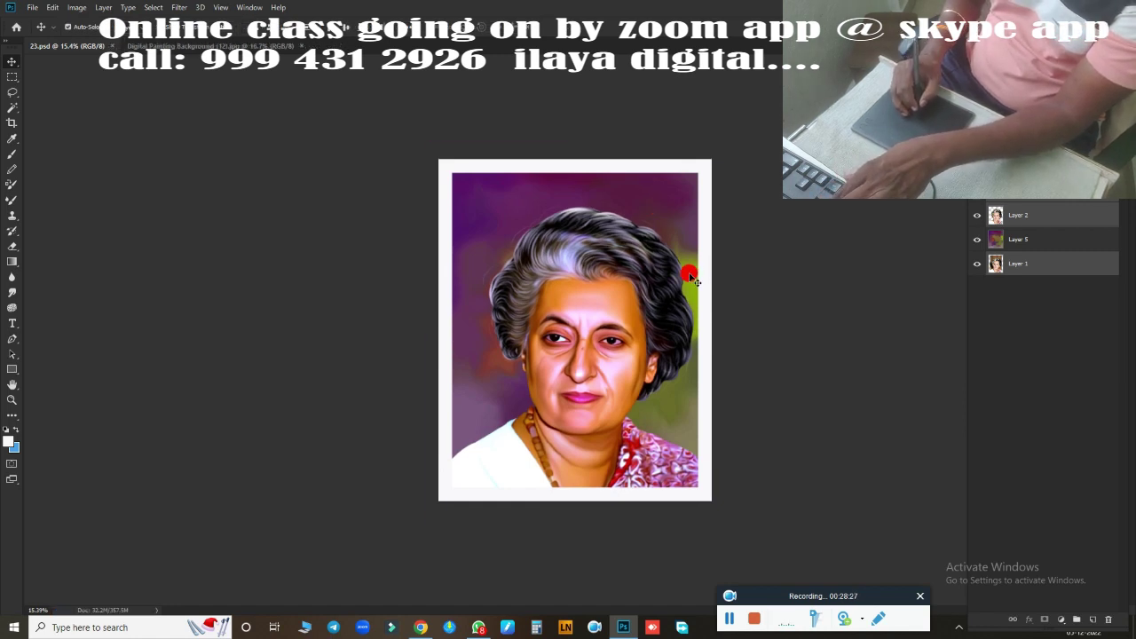
key(ctrl+g)
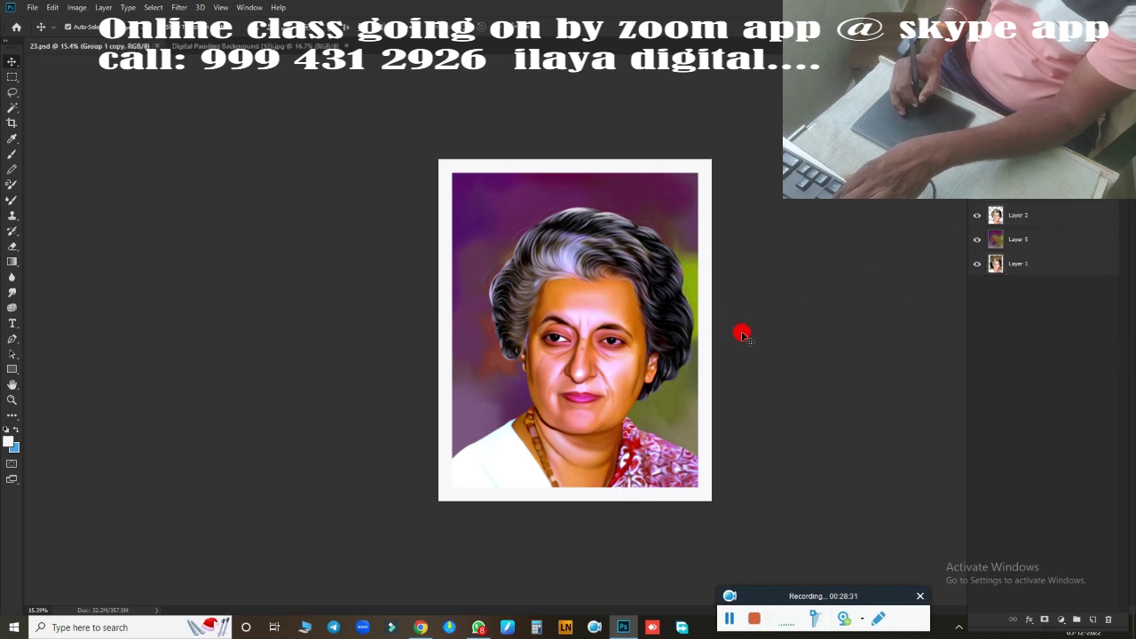
Lasso the left half of the head, feather it 1 px, and copy it to Layer 8
key(l)
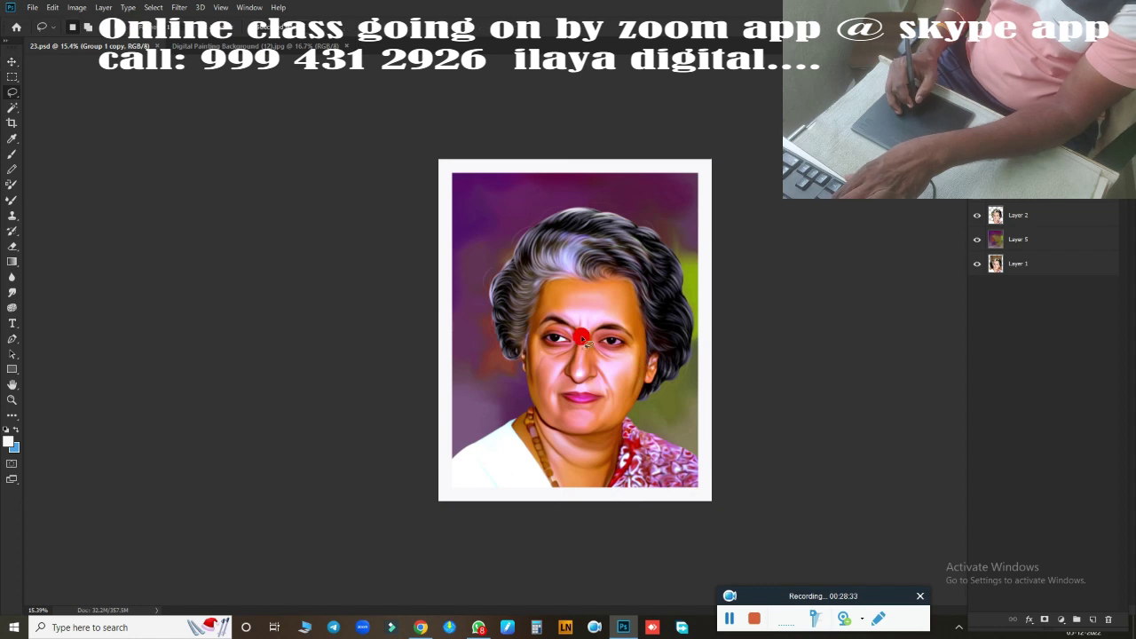
drag(563, 302, 545, 455)
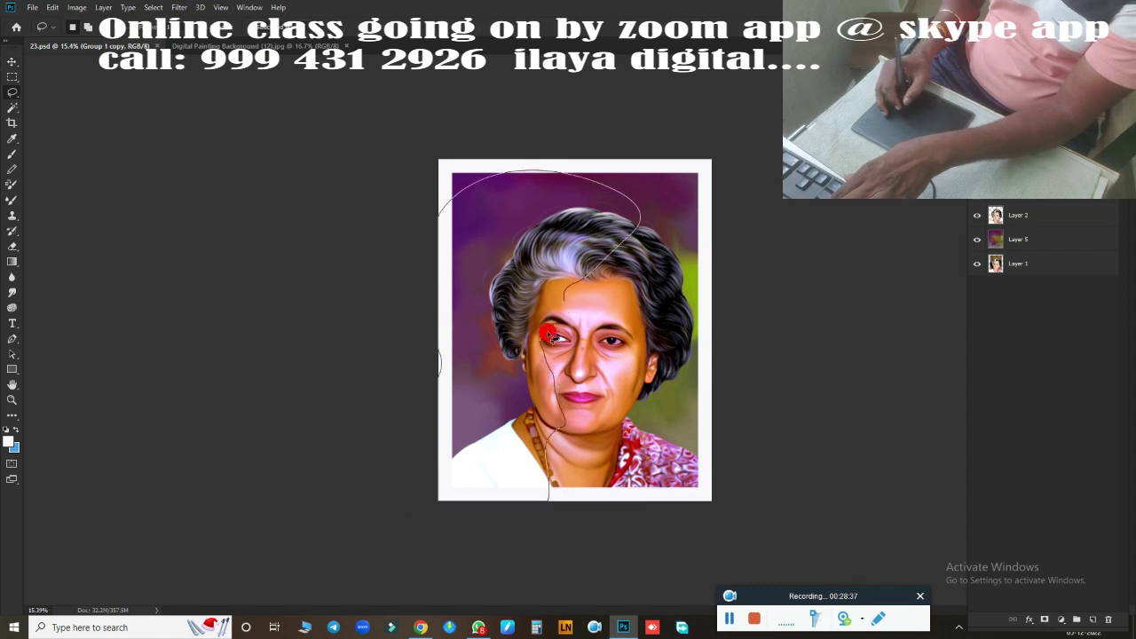
drag(544, 455, 559, 271)
key(shift+F6)
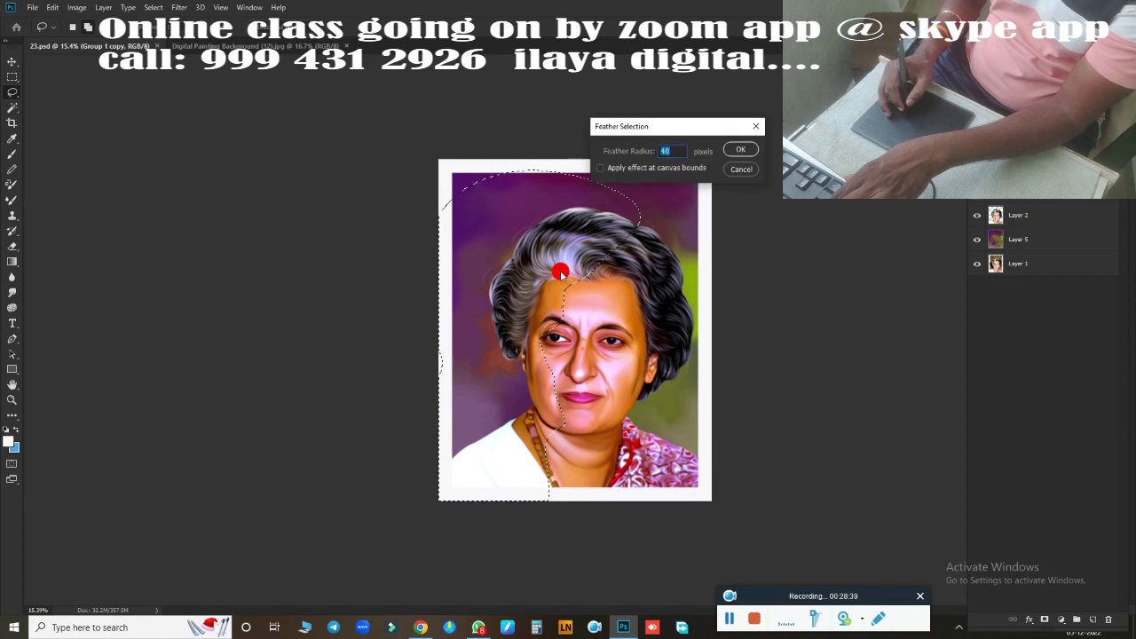
text(175)
key(Return)
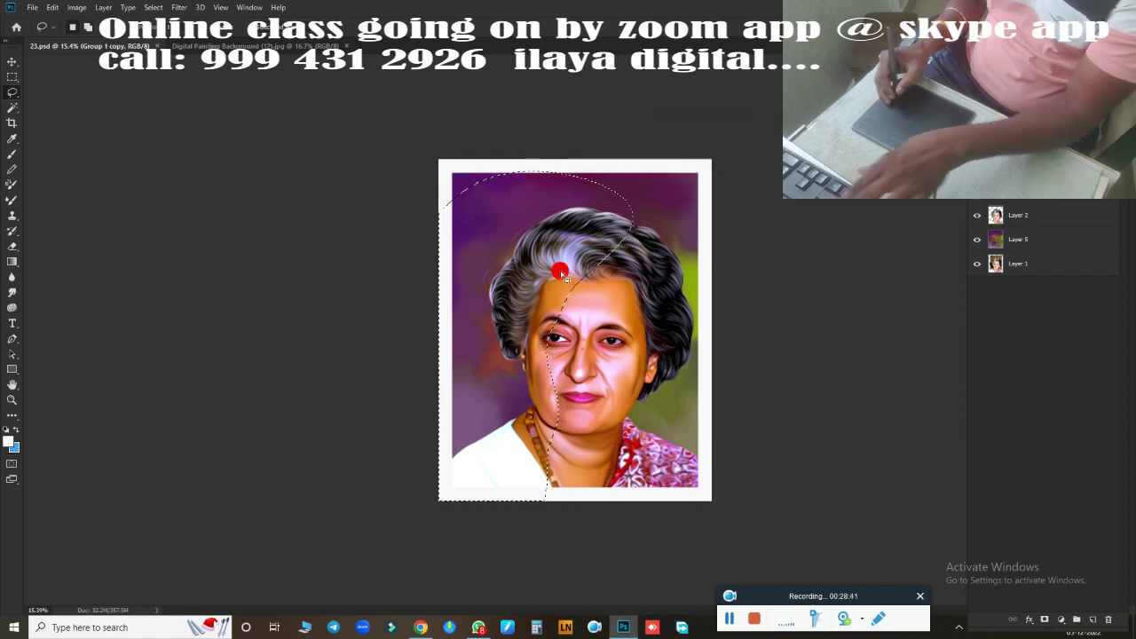
key(ctrl+j)
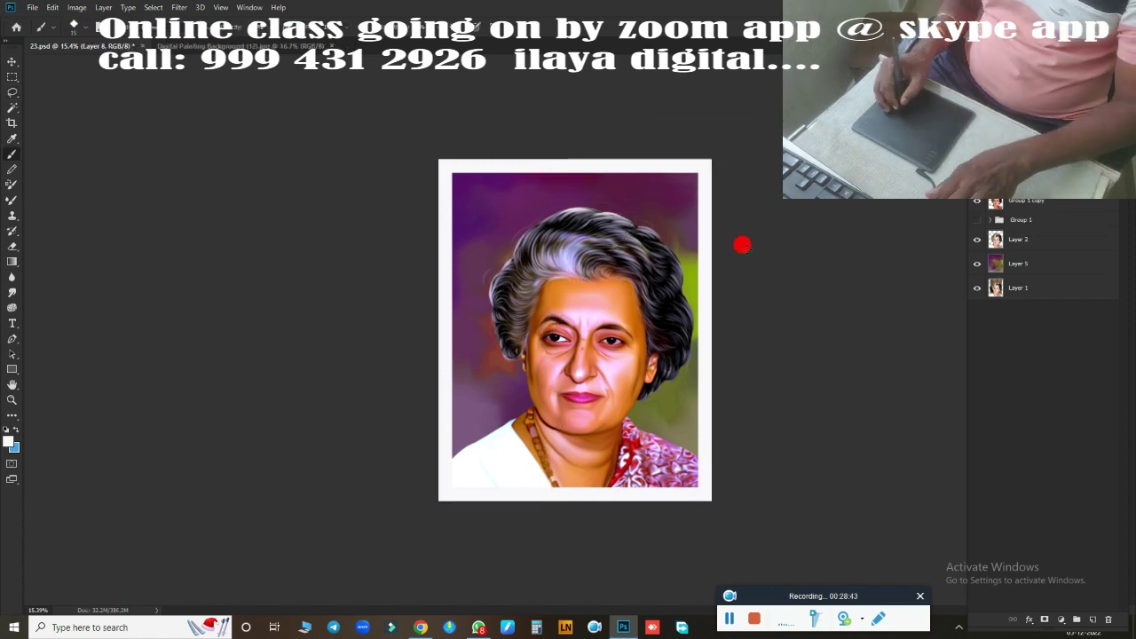
Tint the grey hair toward magenta with a Color Balance adjustment
key(b)
key(ctrl+b)
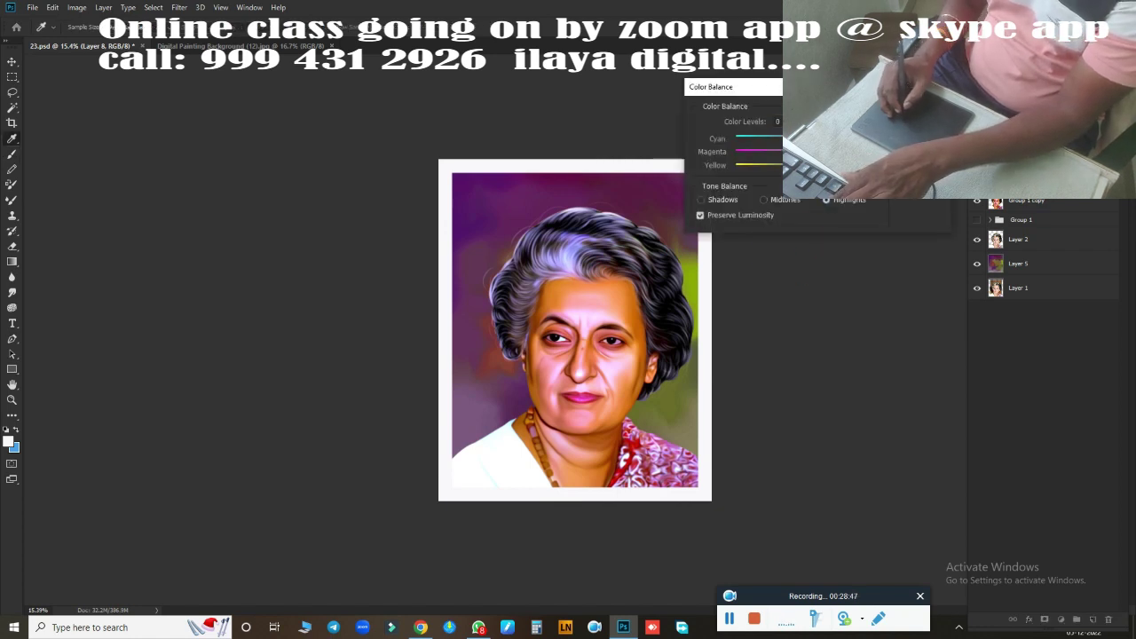
drag(779, 154, 773, 155)
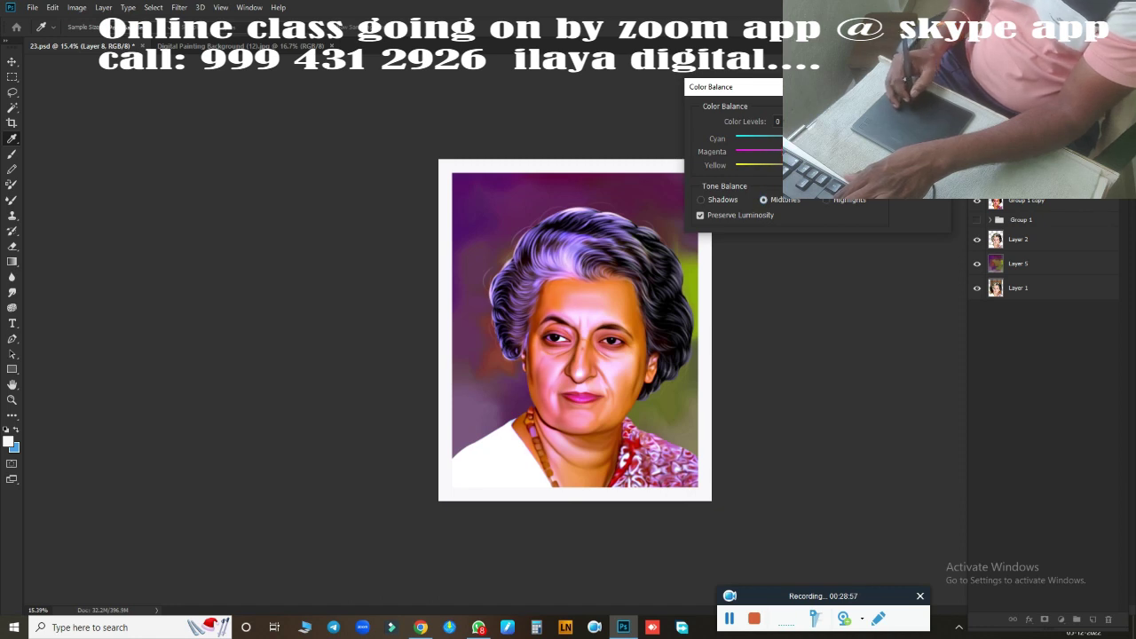
key(b)
Delete the Group 1 layers, apply a Blue-channel Curves adjustment for contrast, and save
click(1040, 202)
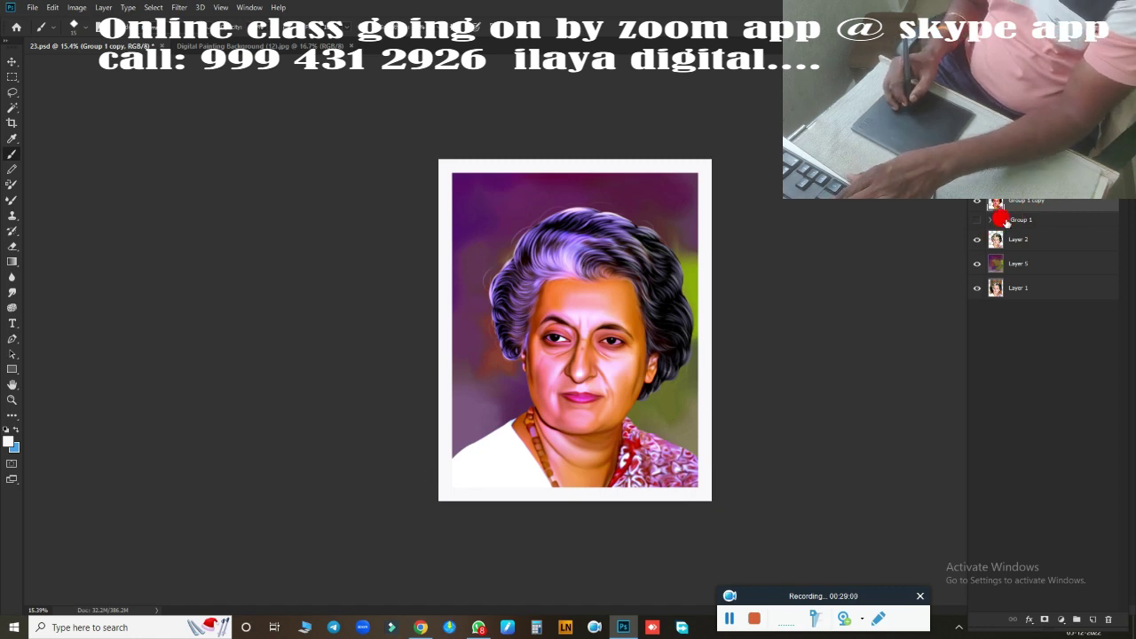
key(Delete)
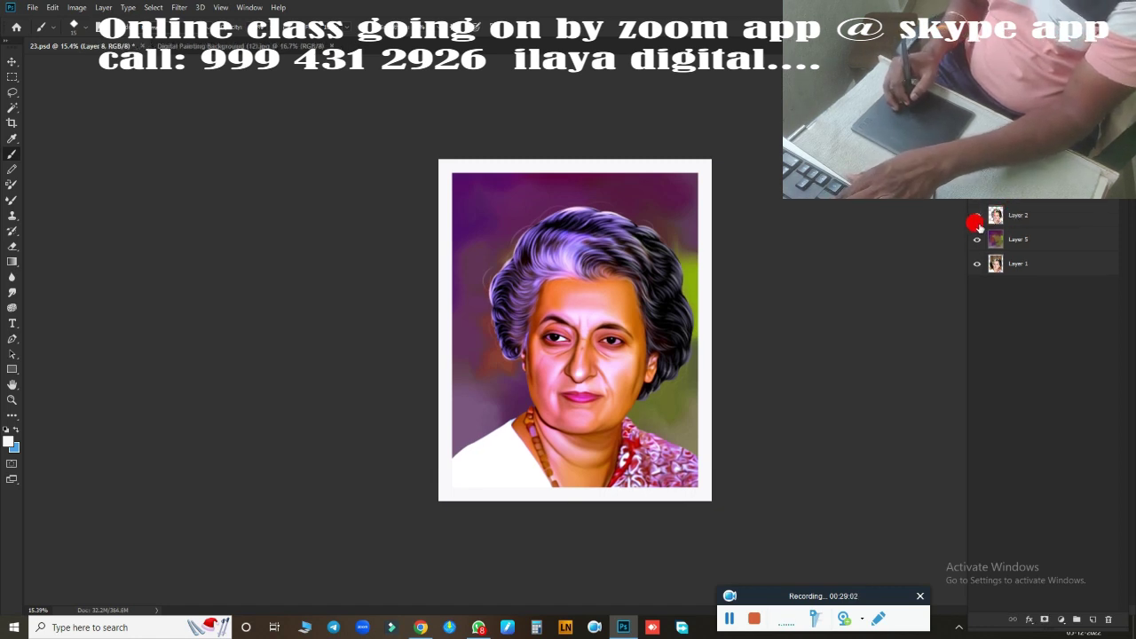
key(ctrl+m)
drag(783, 271, 784, 274)
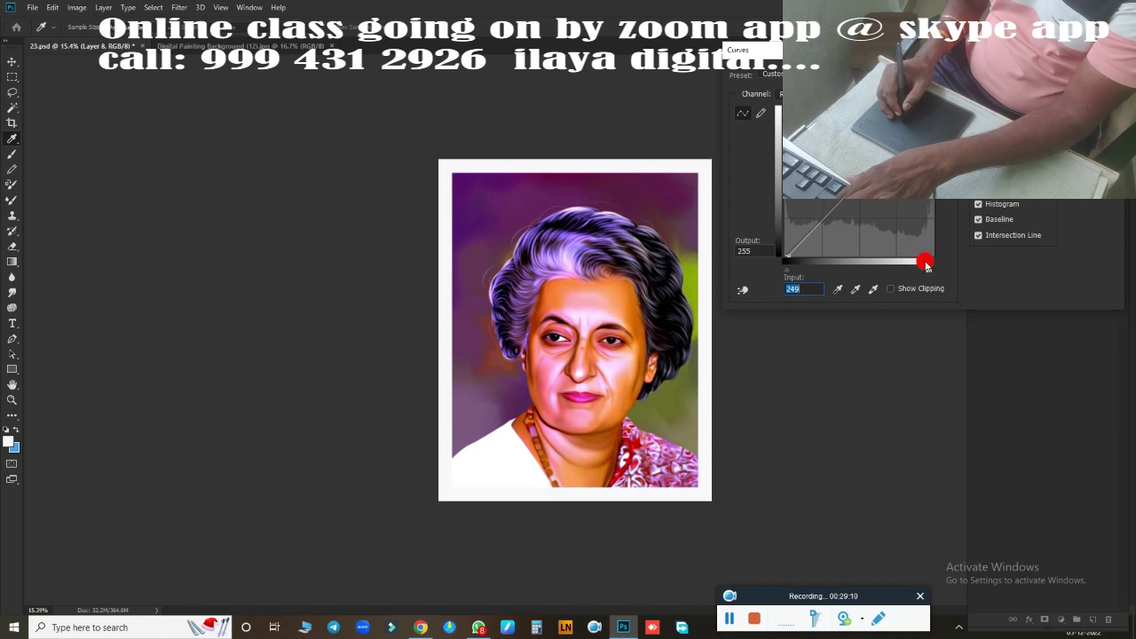
click(779, 135)
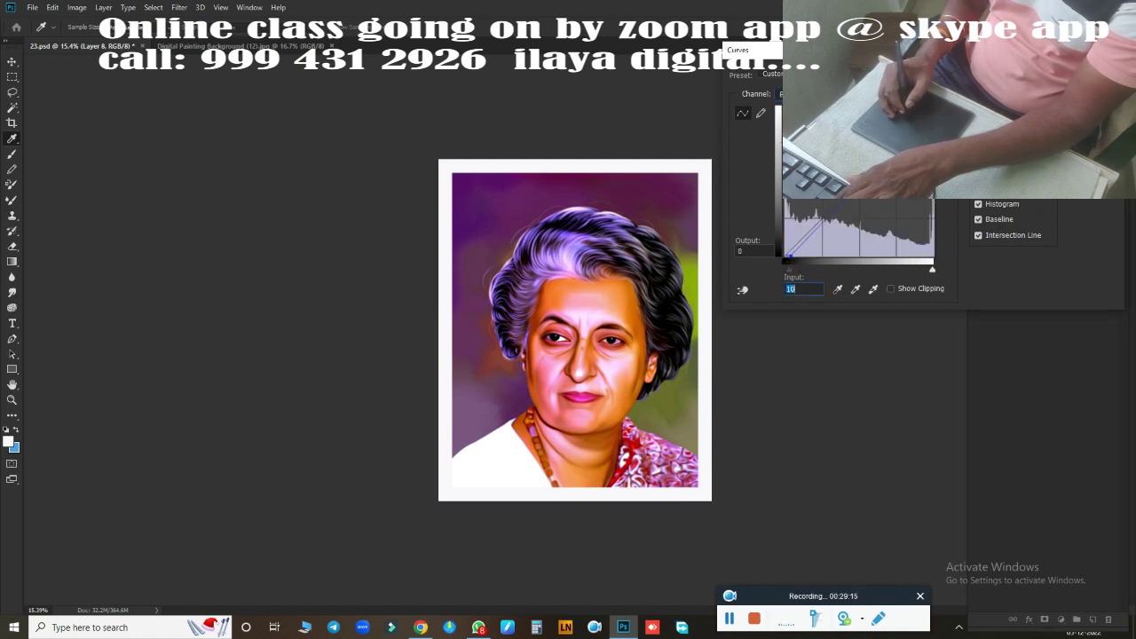
key(Return)
key(ctrl+s)
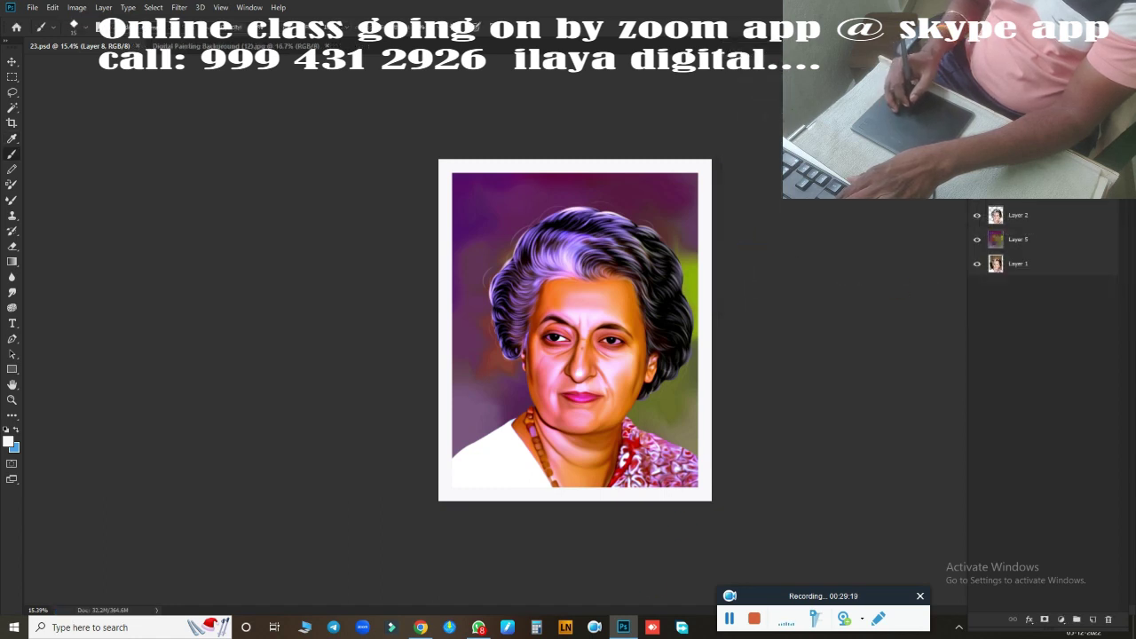
scroll(575, 330, up, 3)
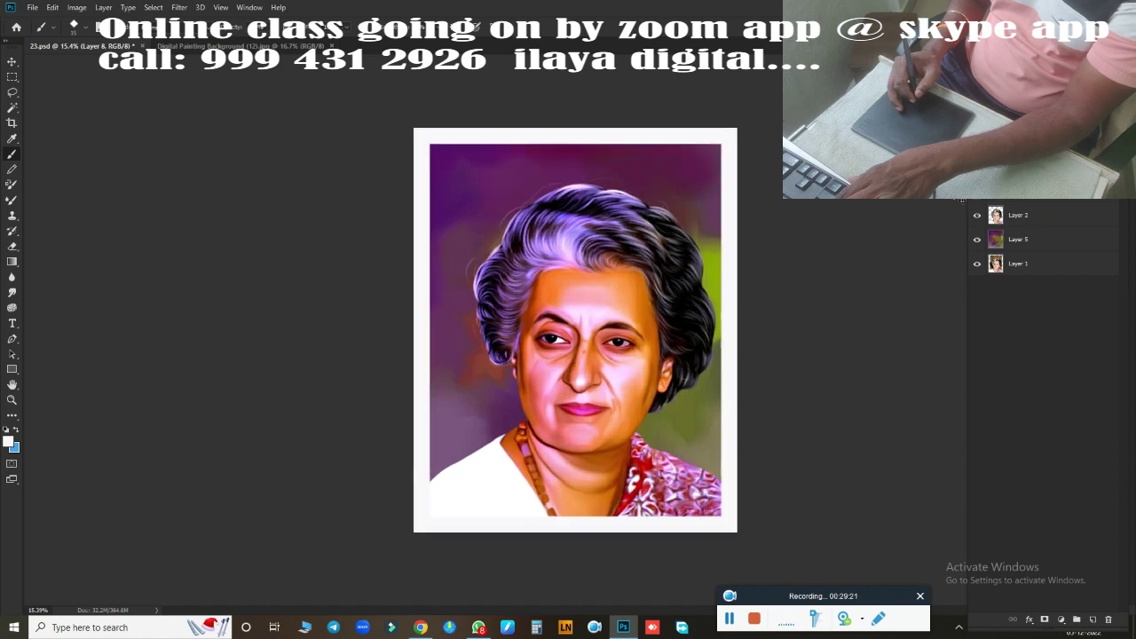